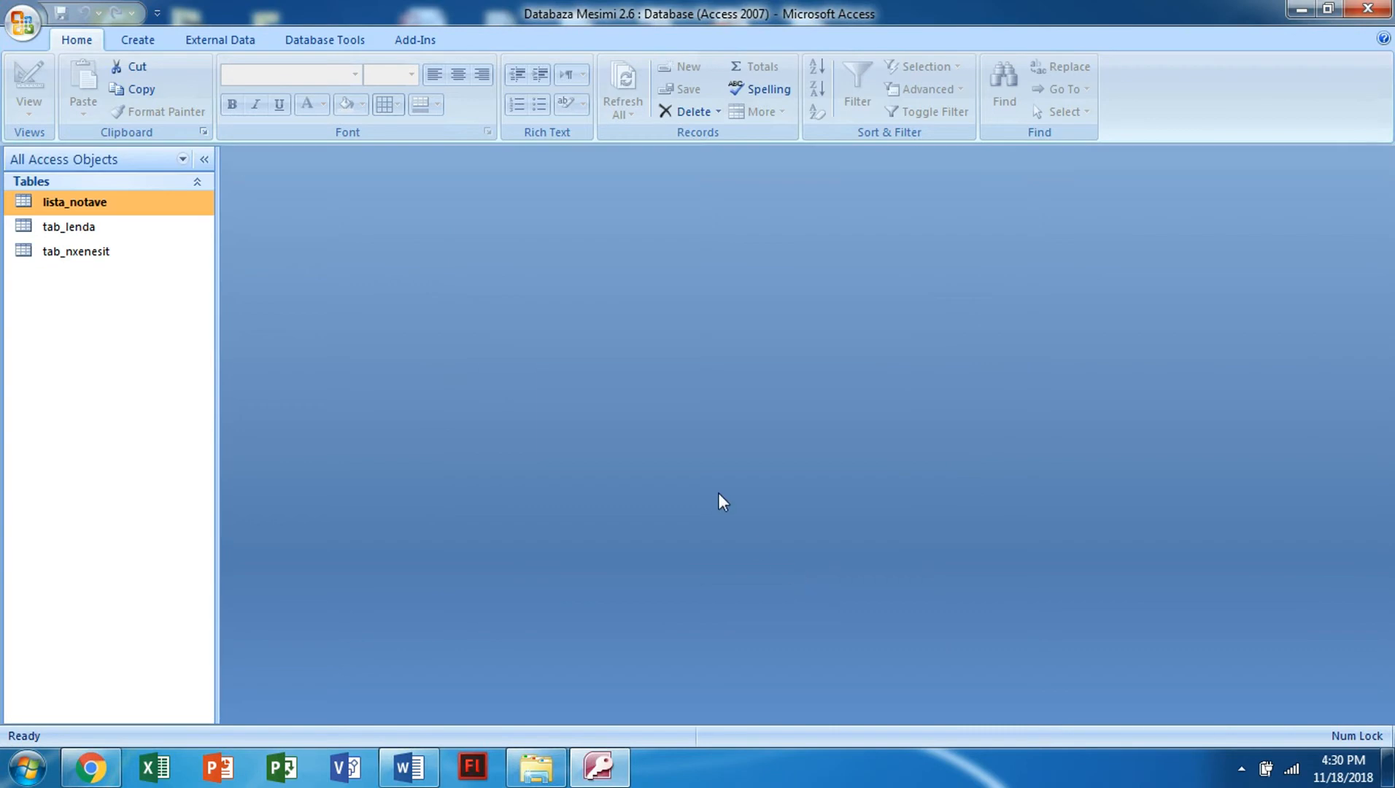
# Close Chrome and File Explorer and bring up the Word document '2.6 Krijimi i formularëve'.
pyautogui.hotkey('alt', 'Tab')
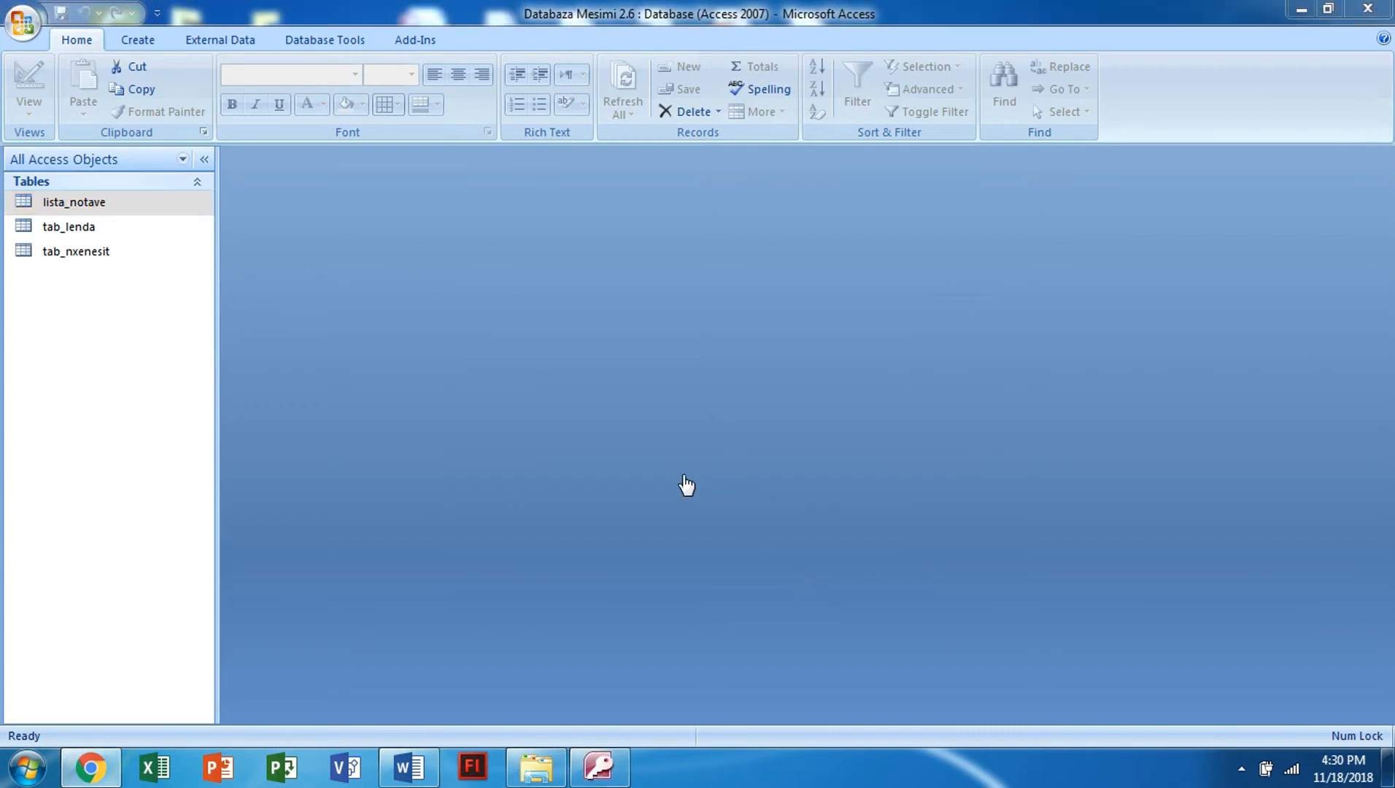
pyautogui.click(1364, 3)
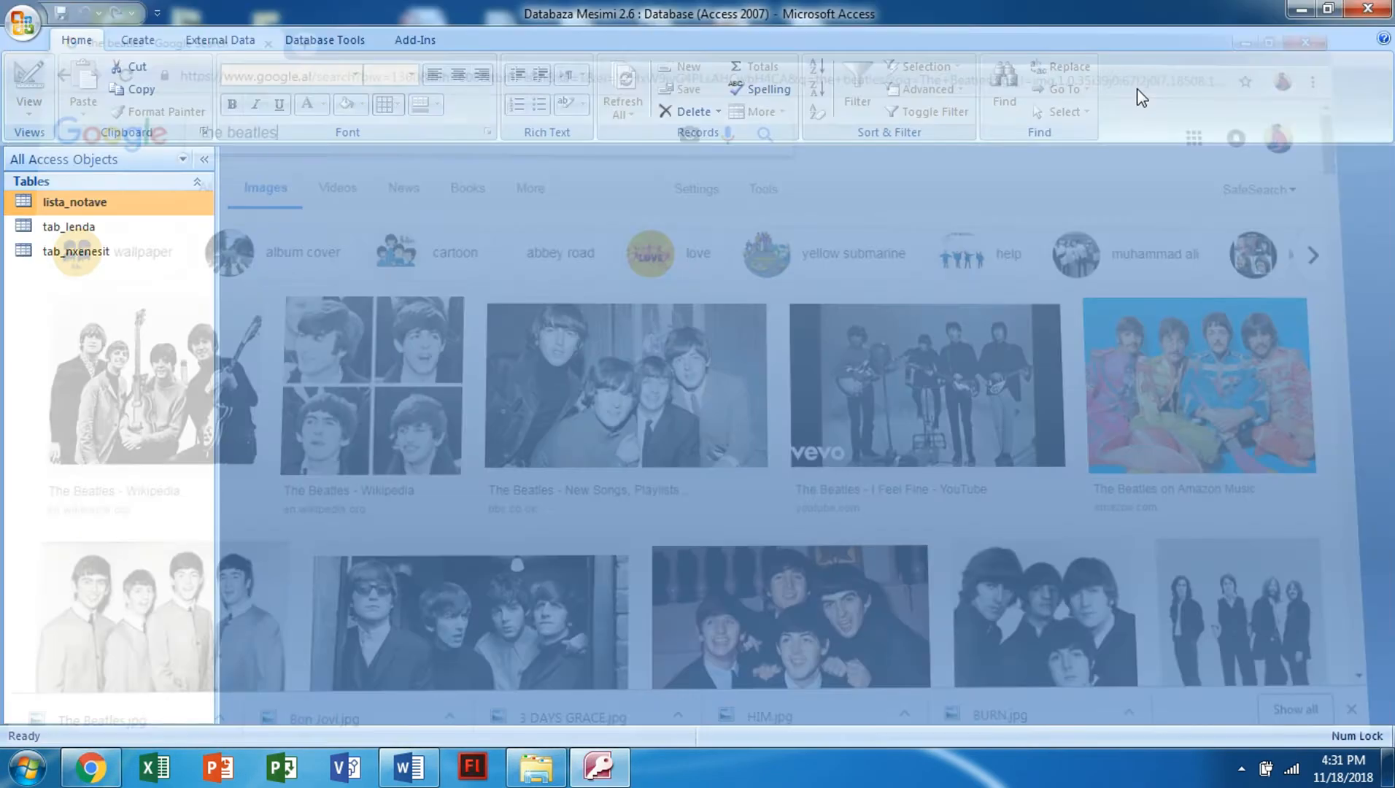
pyautogui.hotkey('alt', 'Tab')
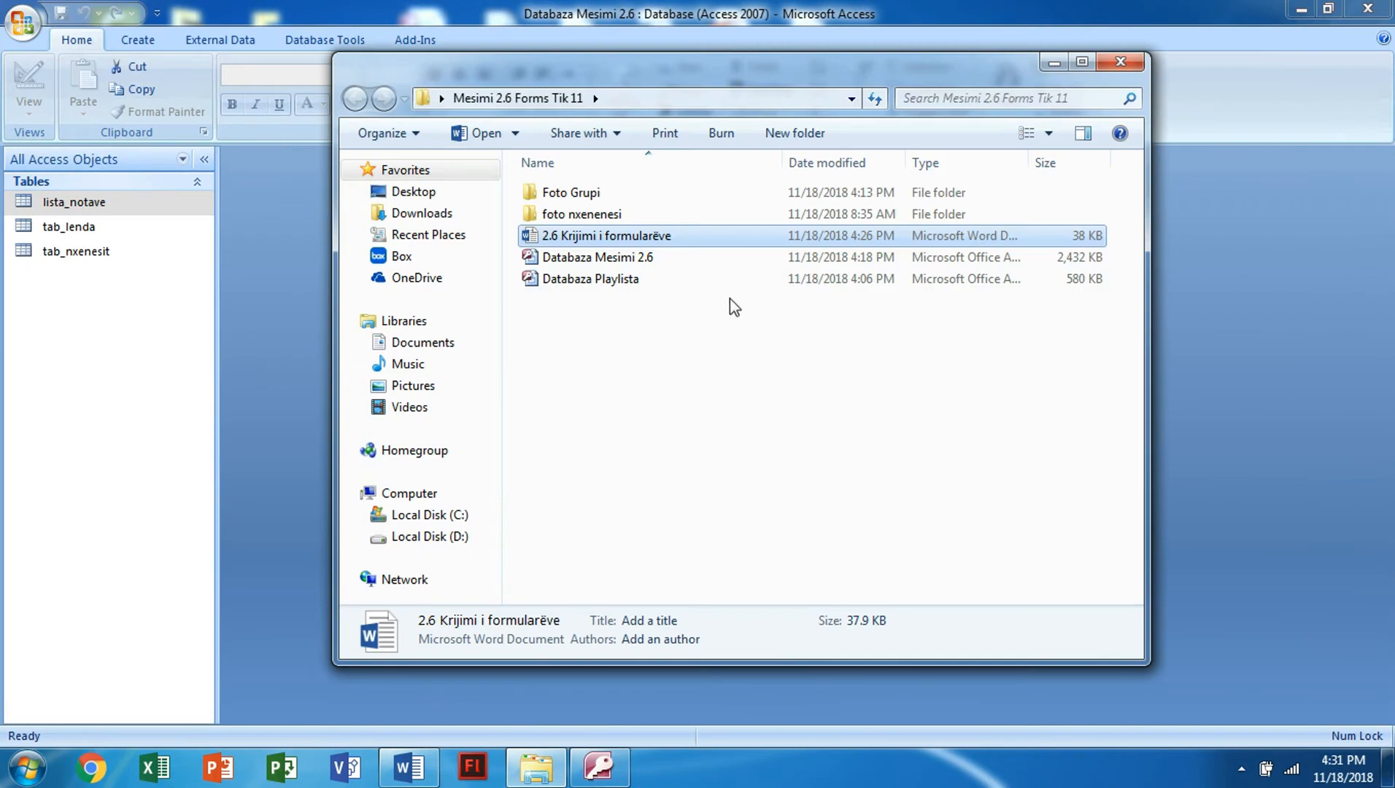
pyautogui.click(1110, 68)
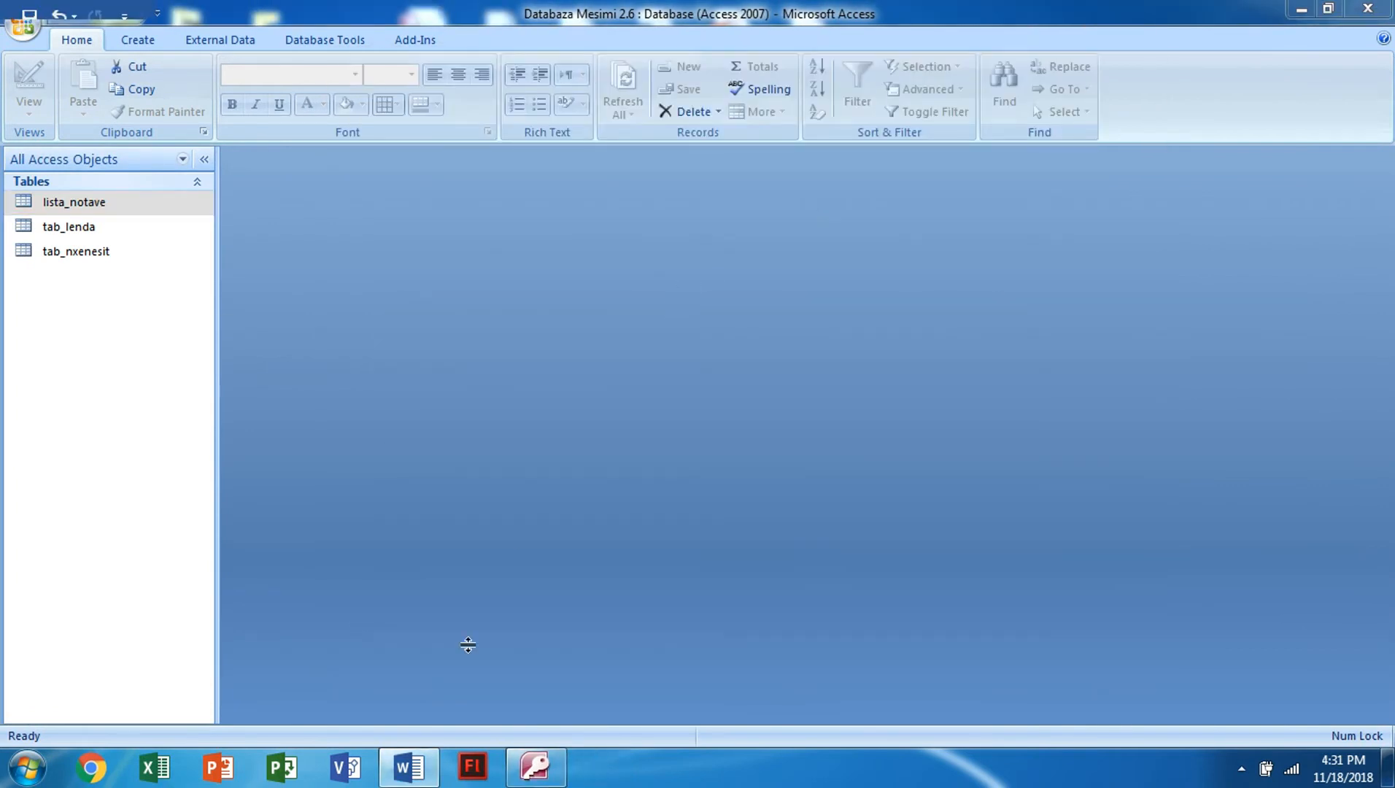
pyautogui.click(417, 778)
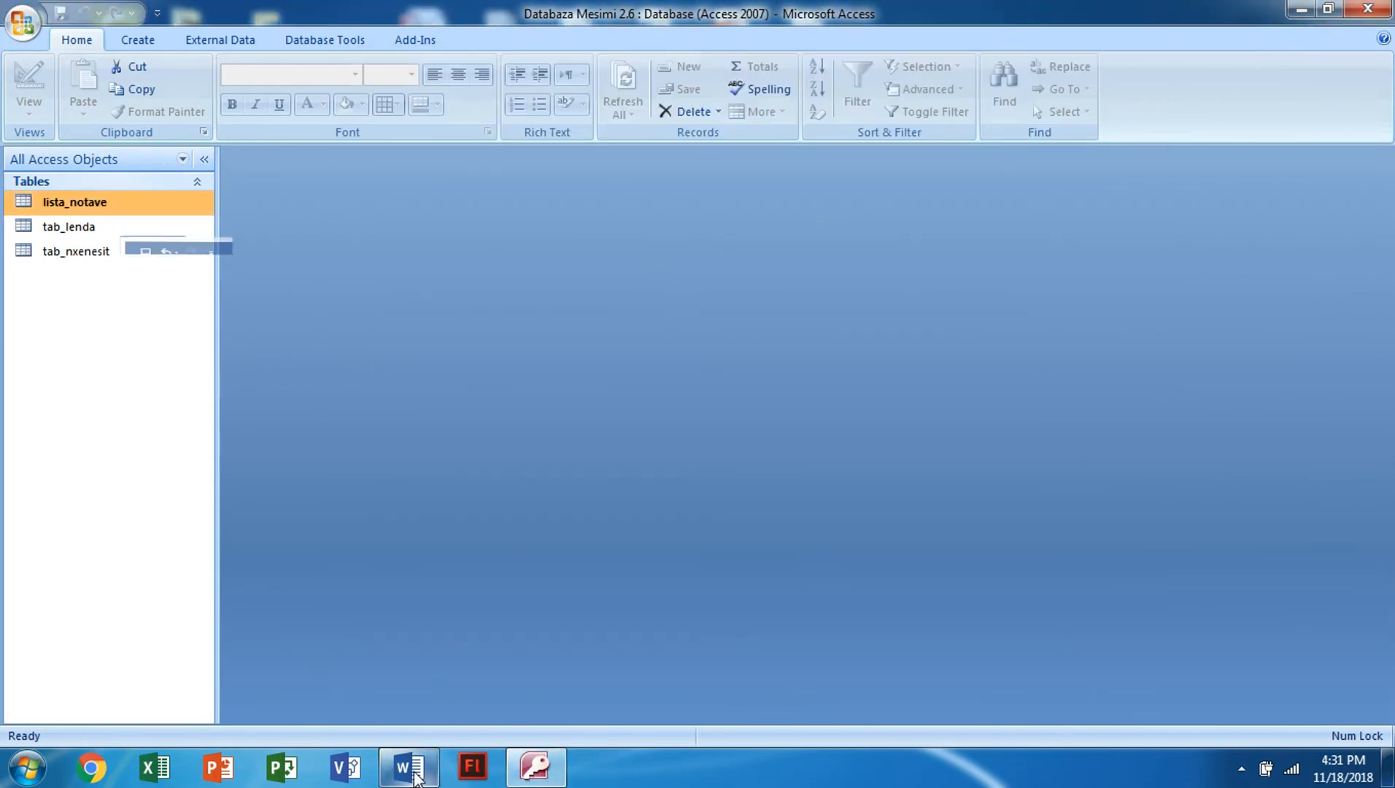
pyautogui.click(416, 778)
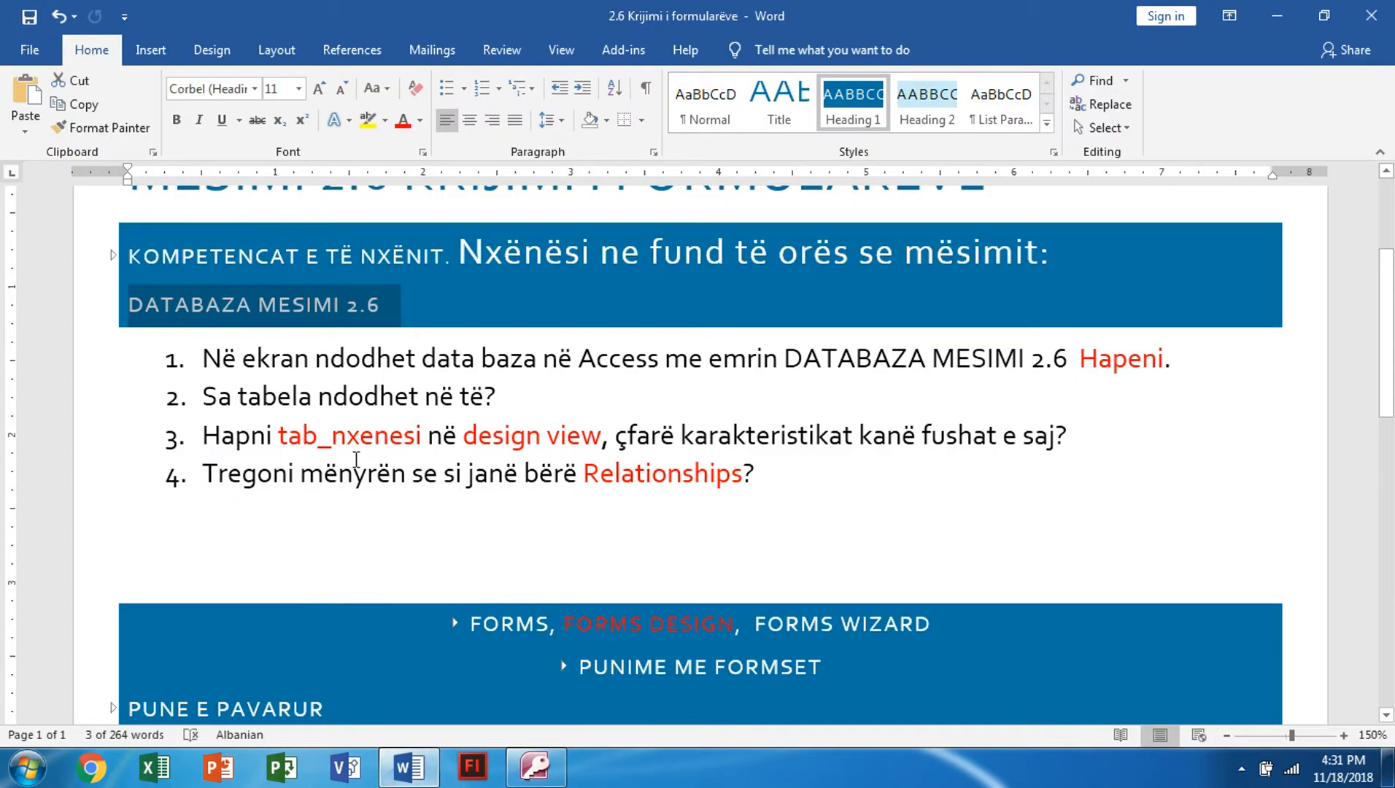
# Highlight question 2 in Word and review the database's tables in the Access navigation pane.
pyautogui.moveTo(207, 396); pyautogui.dragTo(502, 401)
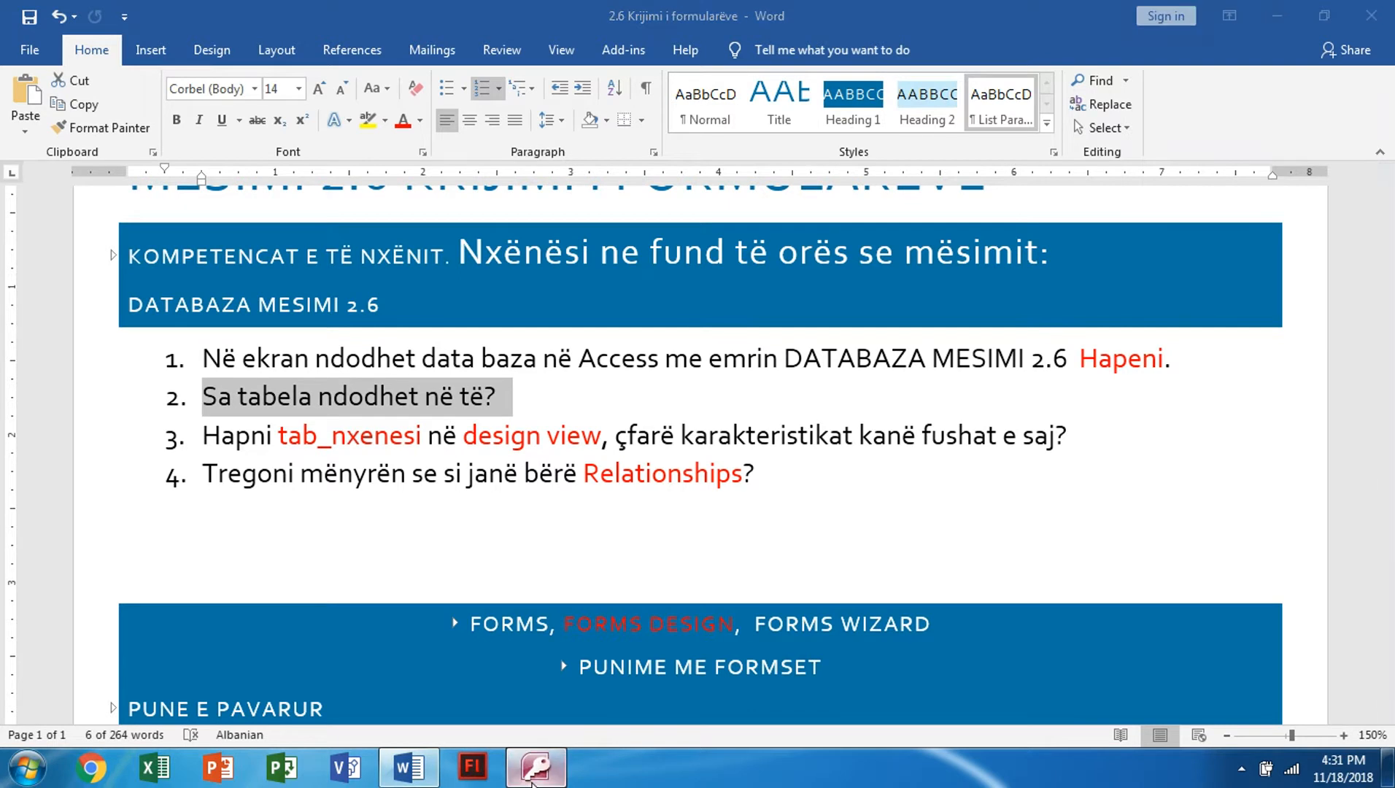
pyautogui.click(534, 766)
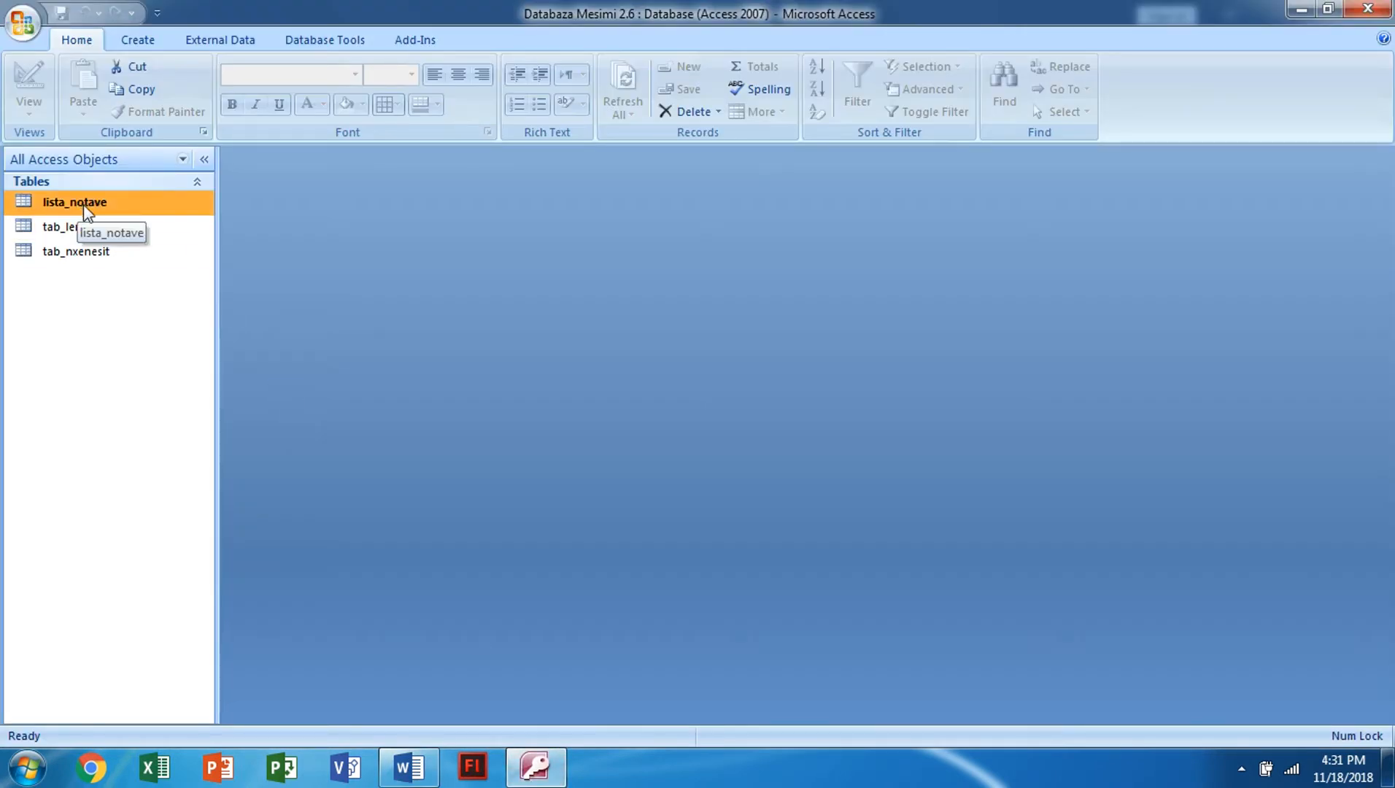
pyautogui.click(70, 228)
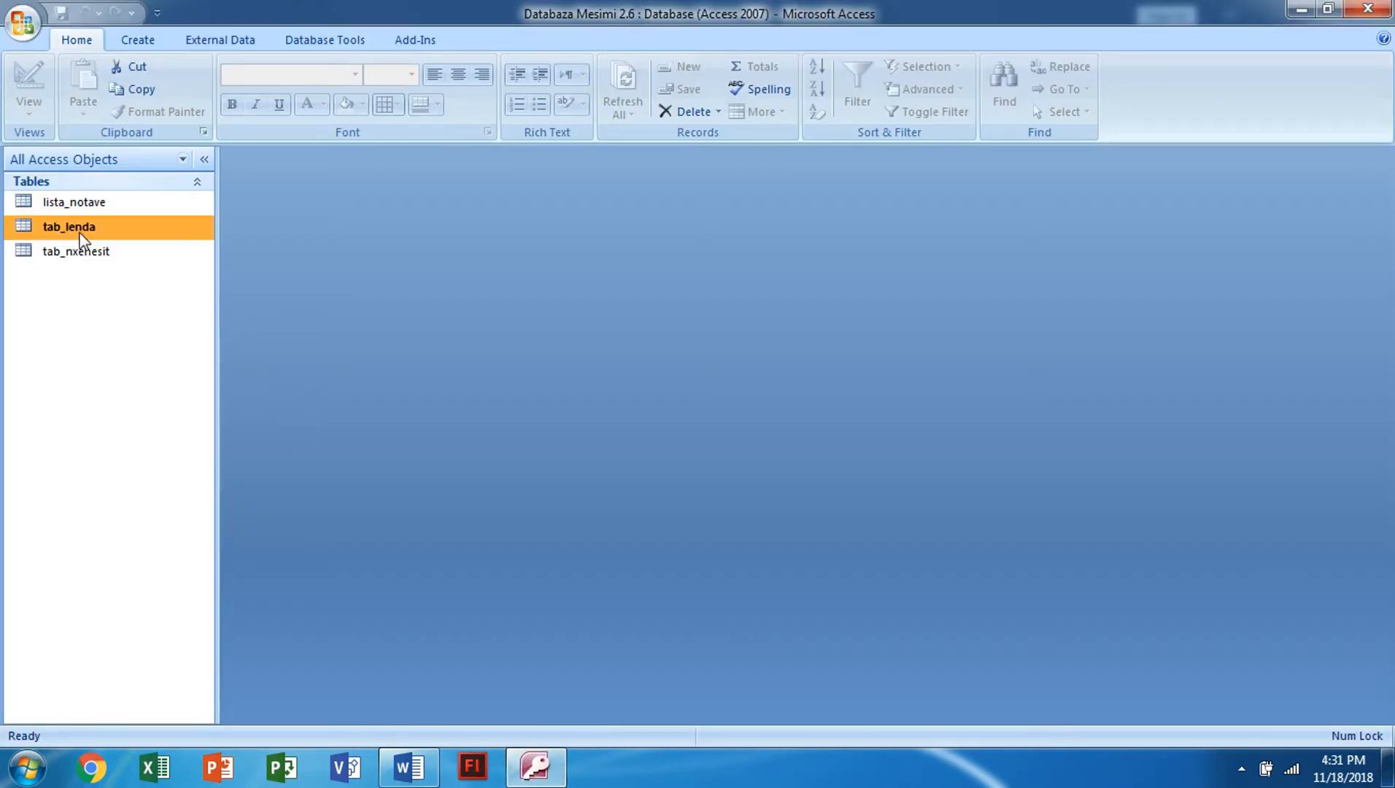
pyautogui.click(84, 255)
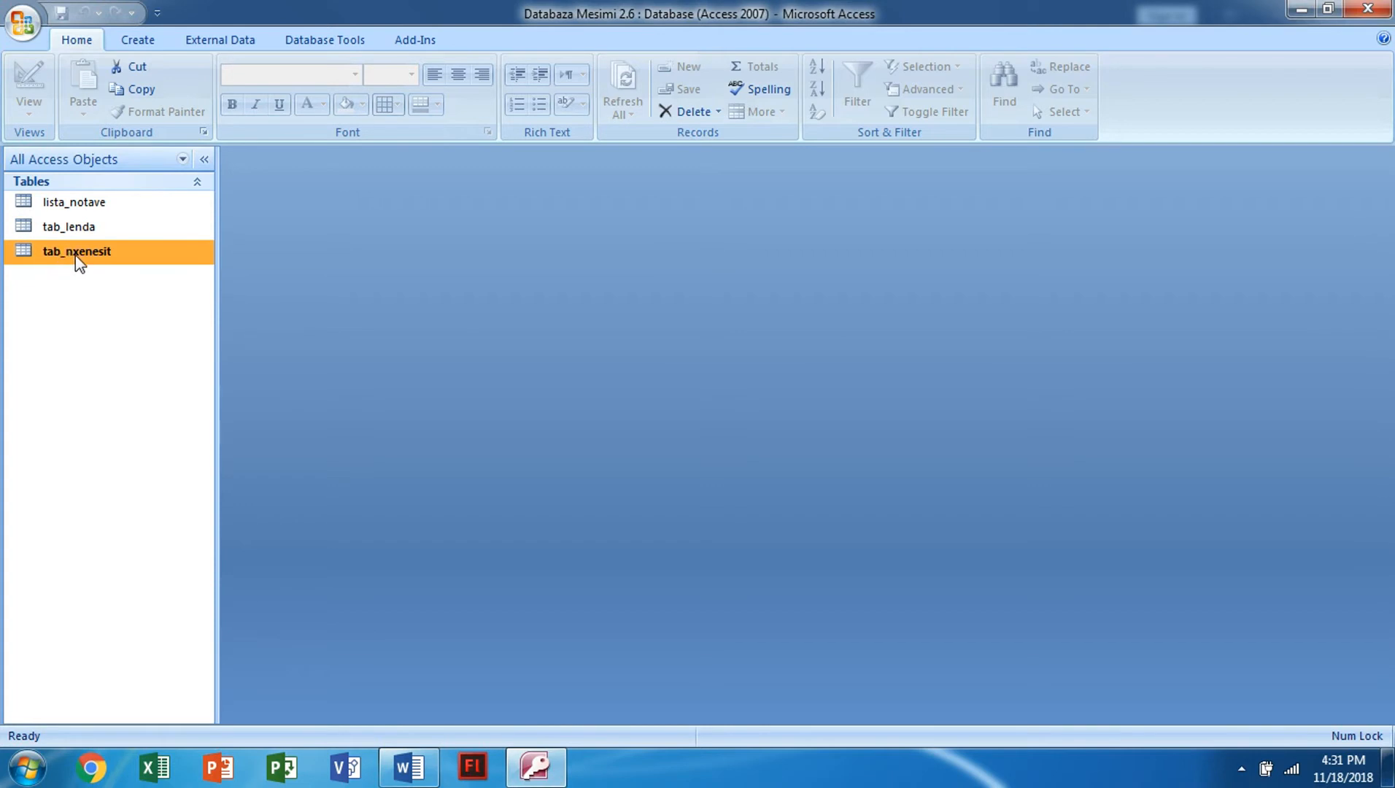
pyautogui.click(182, 160)
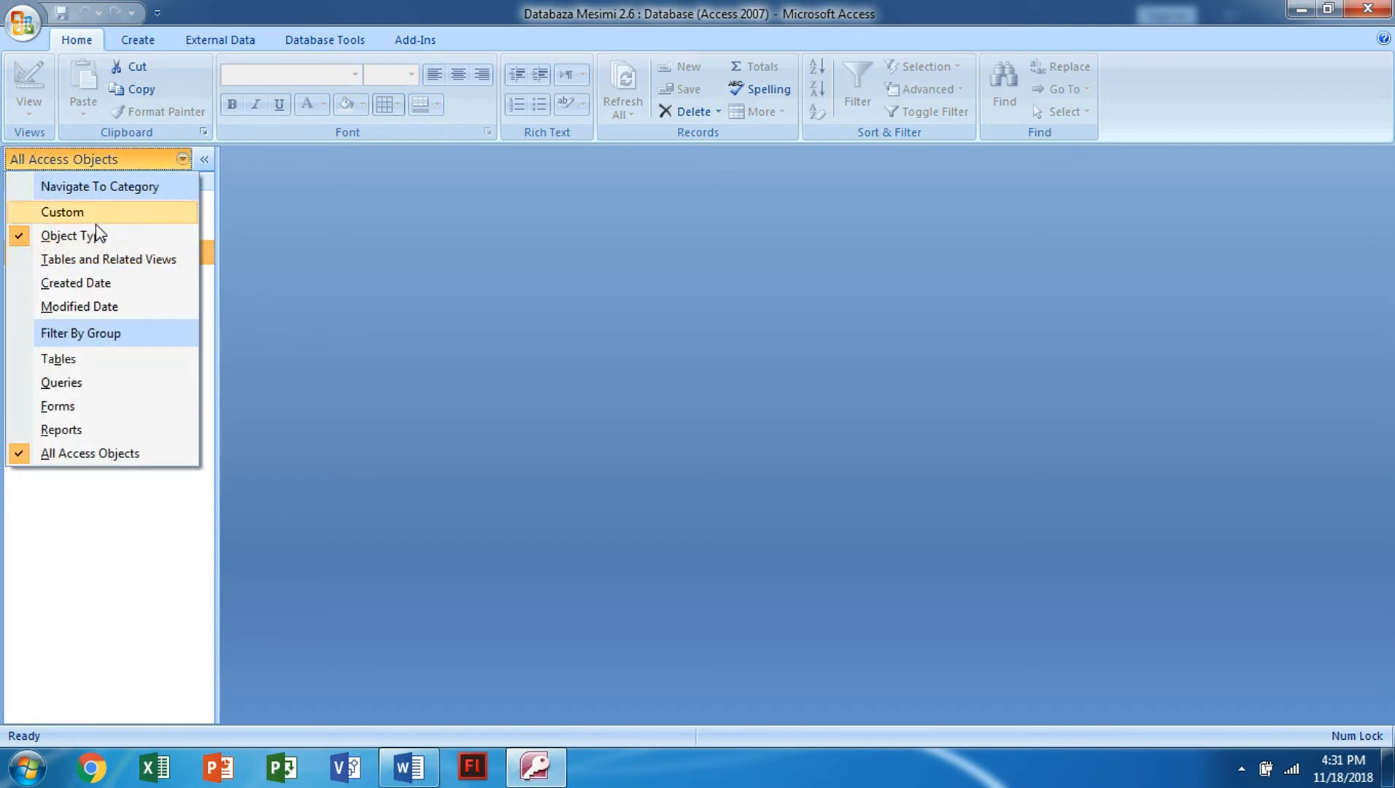
pyautogui.click(63, 241)
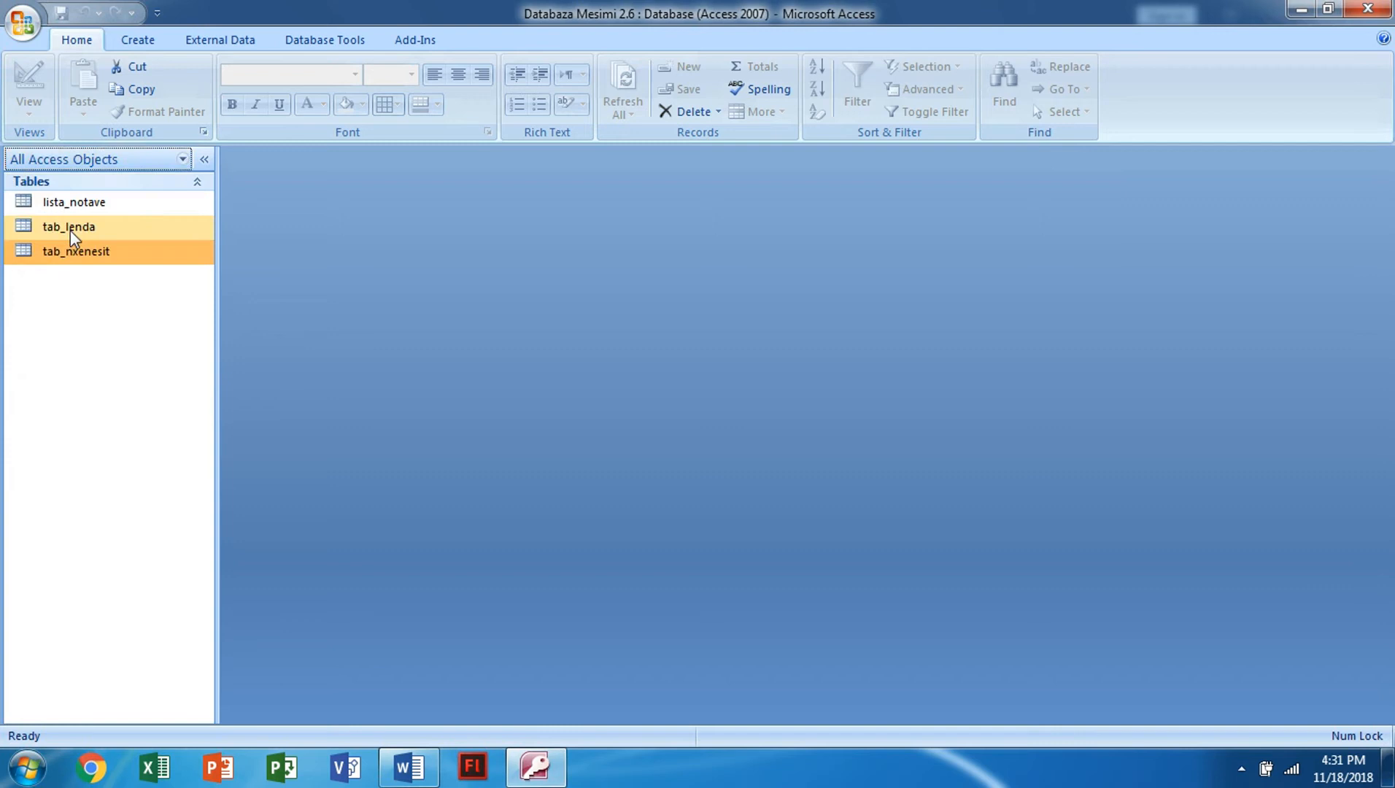
pyautogui.click(179, 159)
pyautogui.click(155, 547)
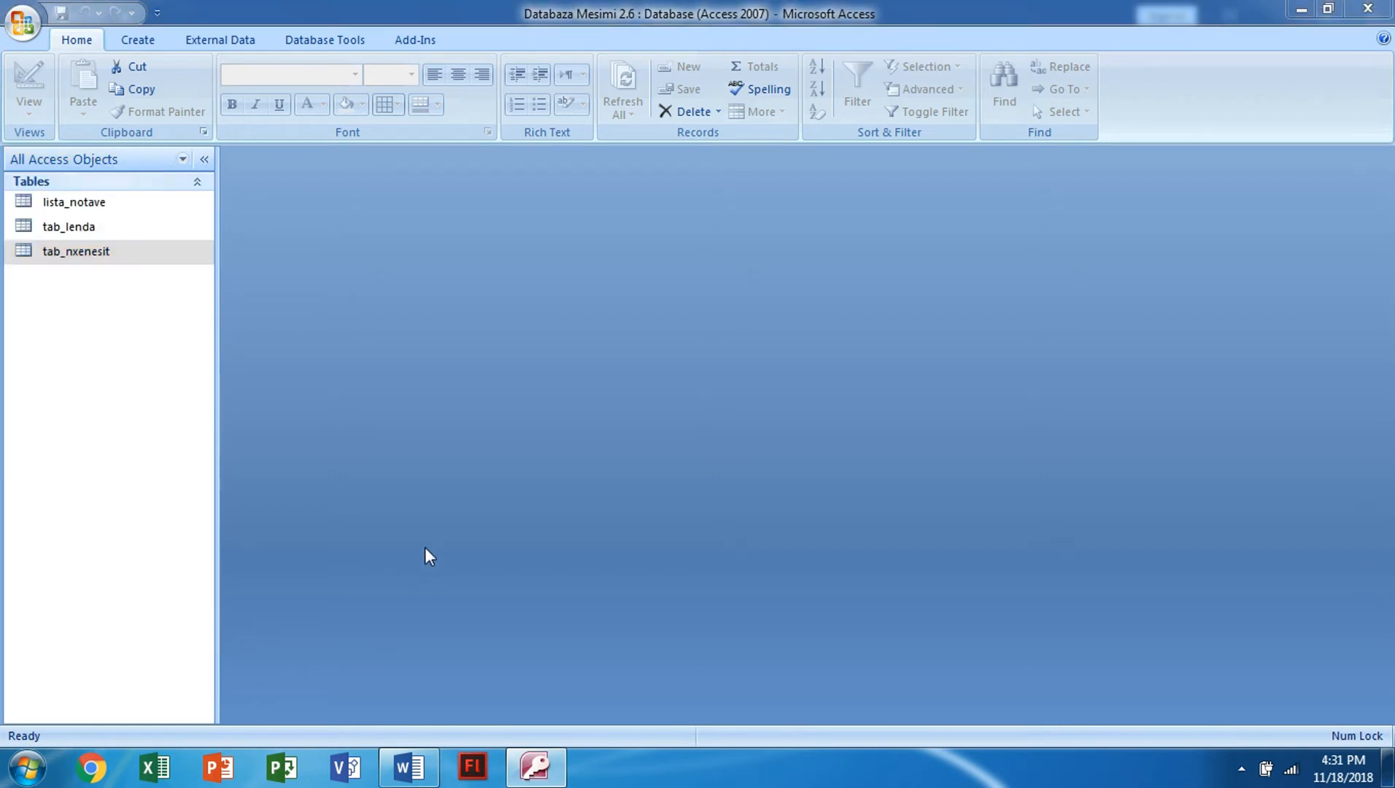
# Open the tab_nxenesit table in Datasheet view.
pyautogui.hotkey('alt', 'Tab')
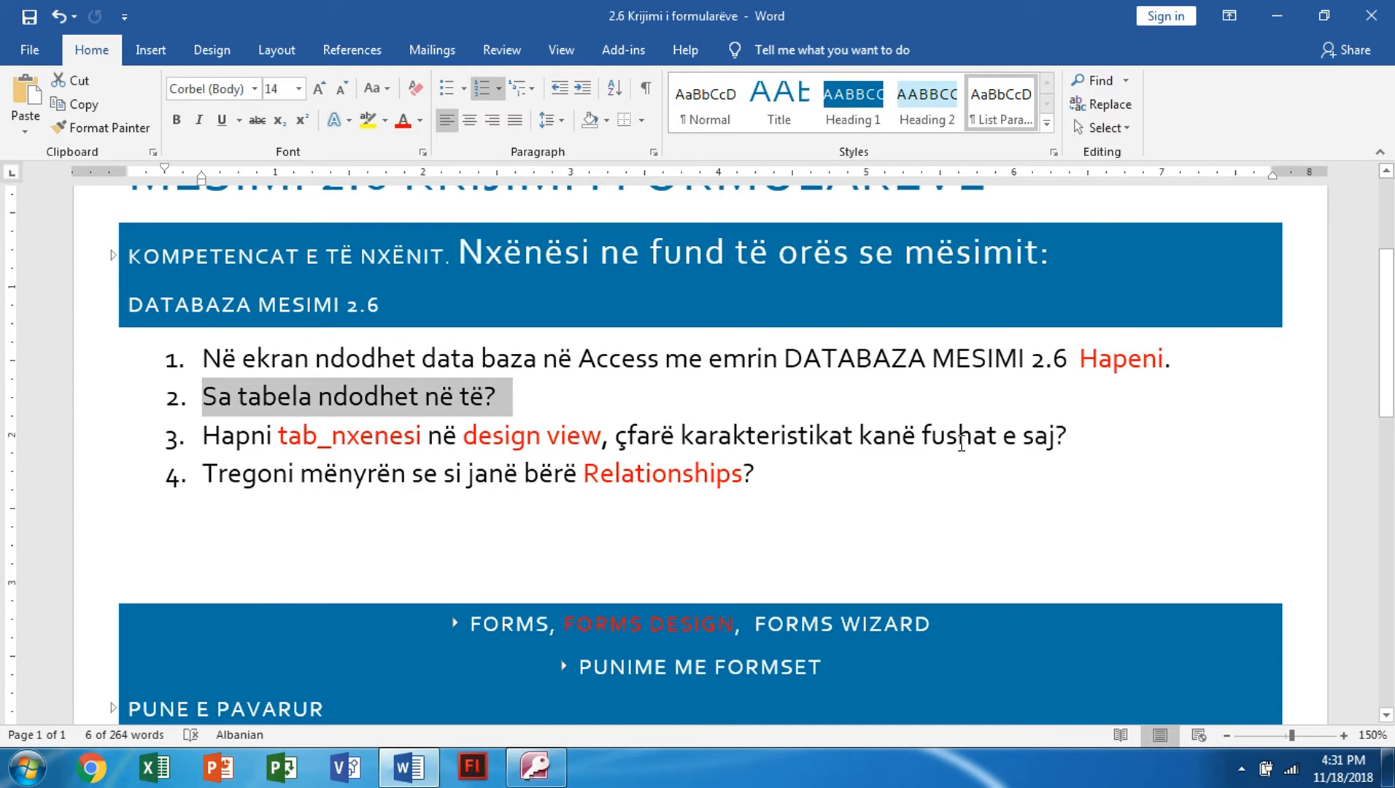
pyautogui.click(535, 766)
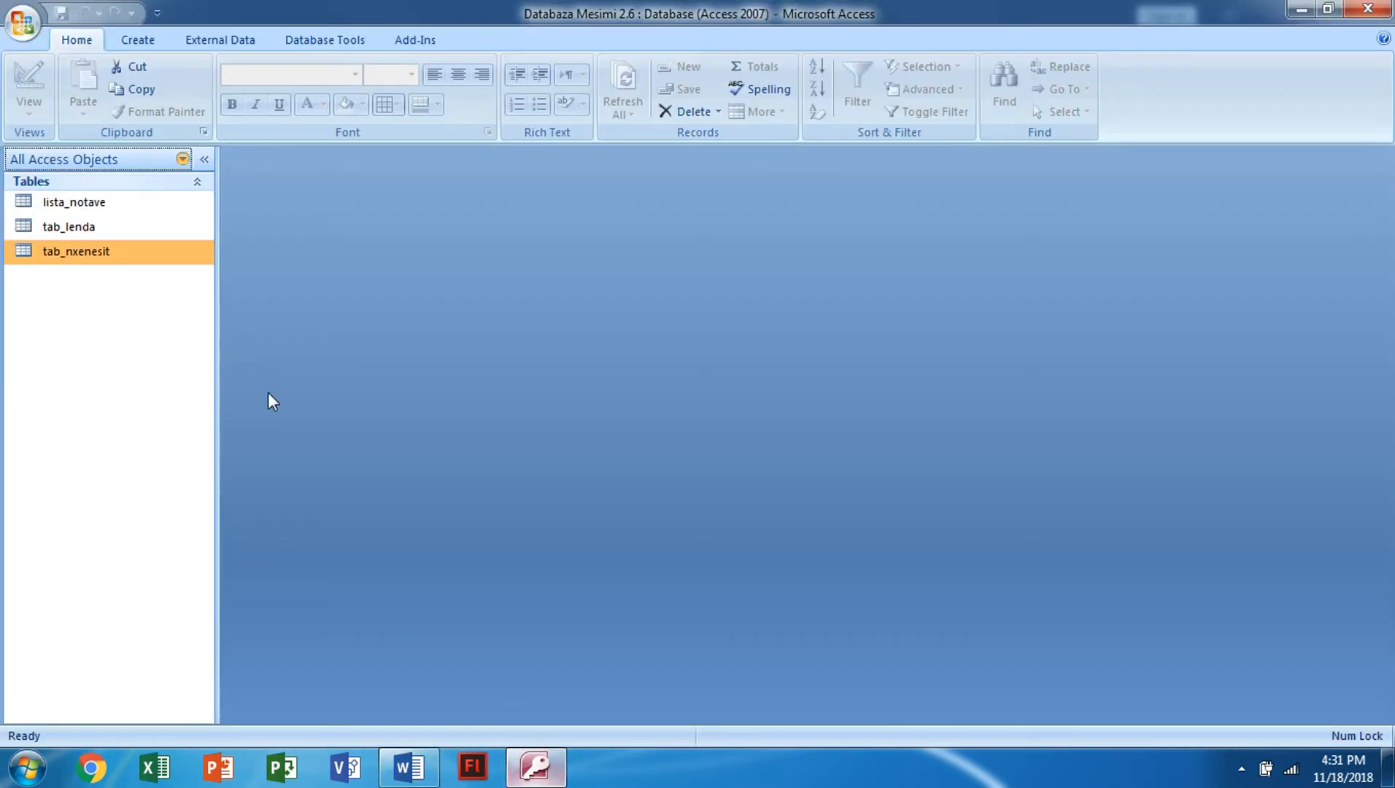
pyautogui.doubleClick(80, 257)
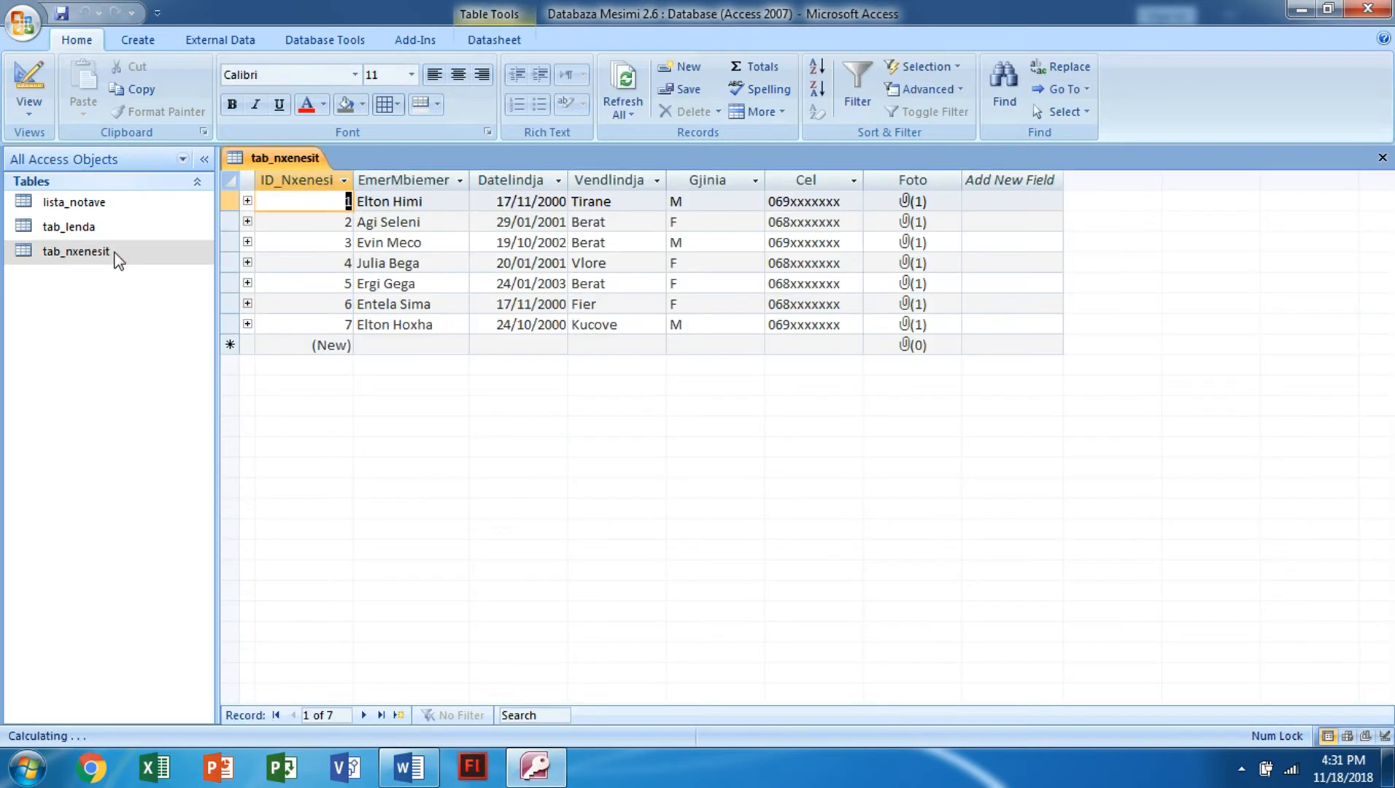
# Switch tab_nxenesit to Design View and inspect ID_Nxenesi, EmerMbiemer and Datelindja's dd/mm/yyyy format.
pyautogui.click(29, 102)
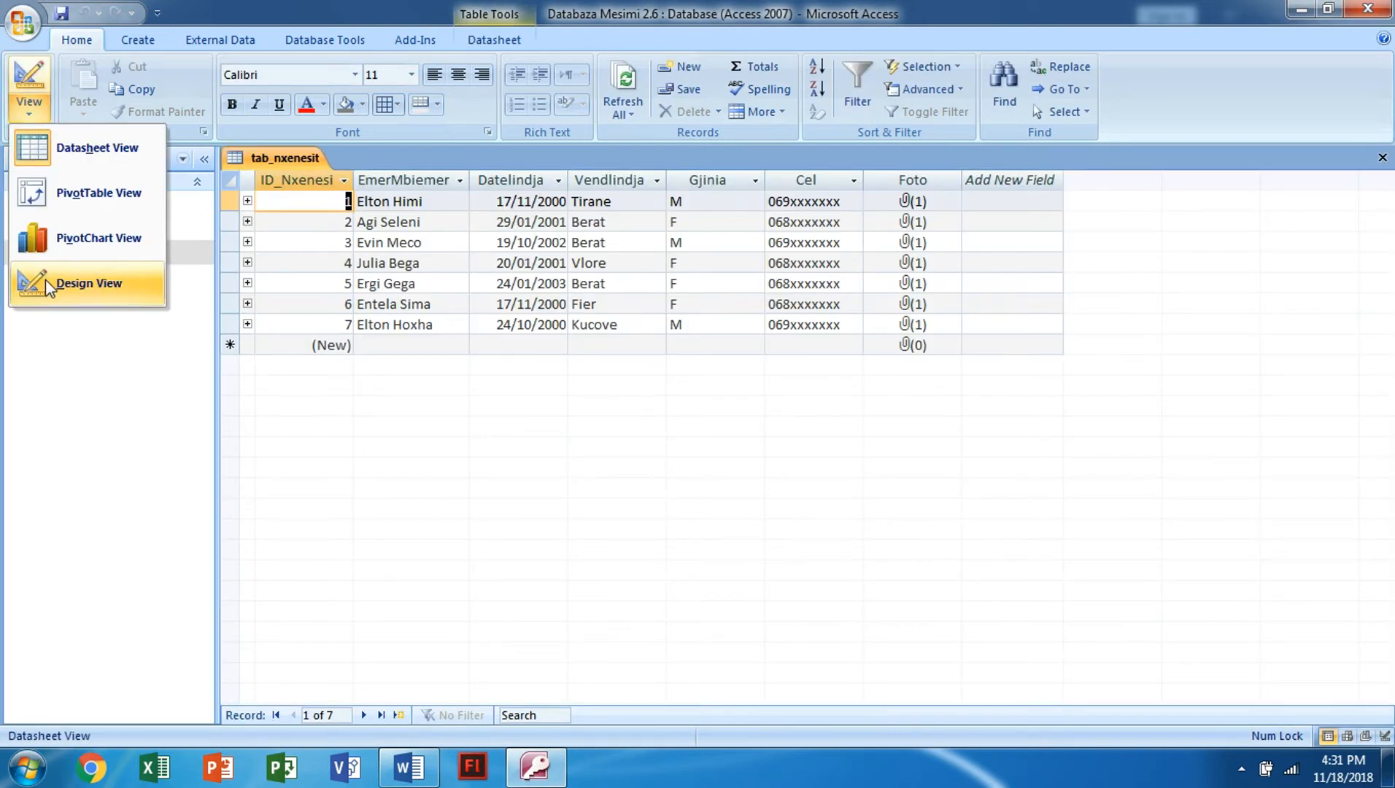
pyautogui.click(89, 284)
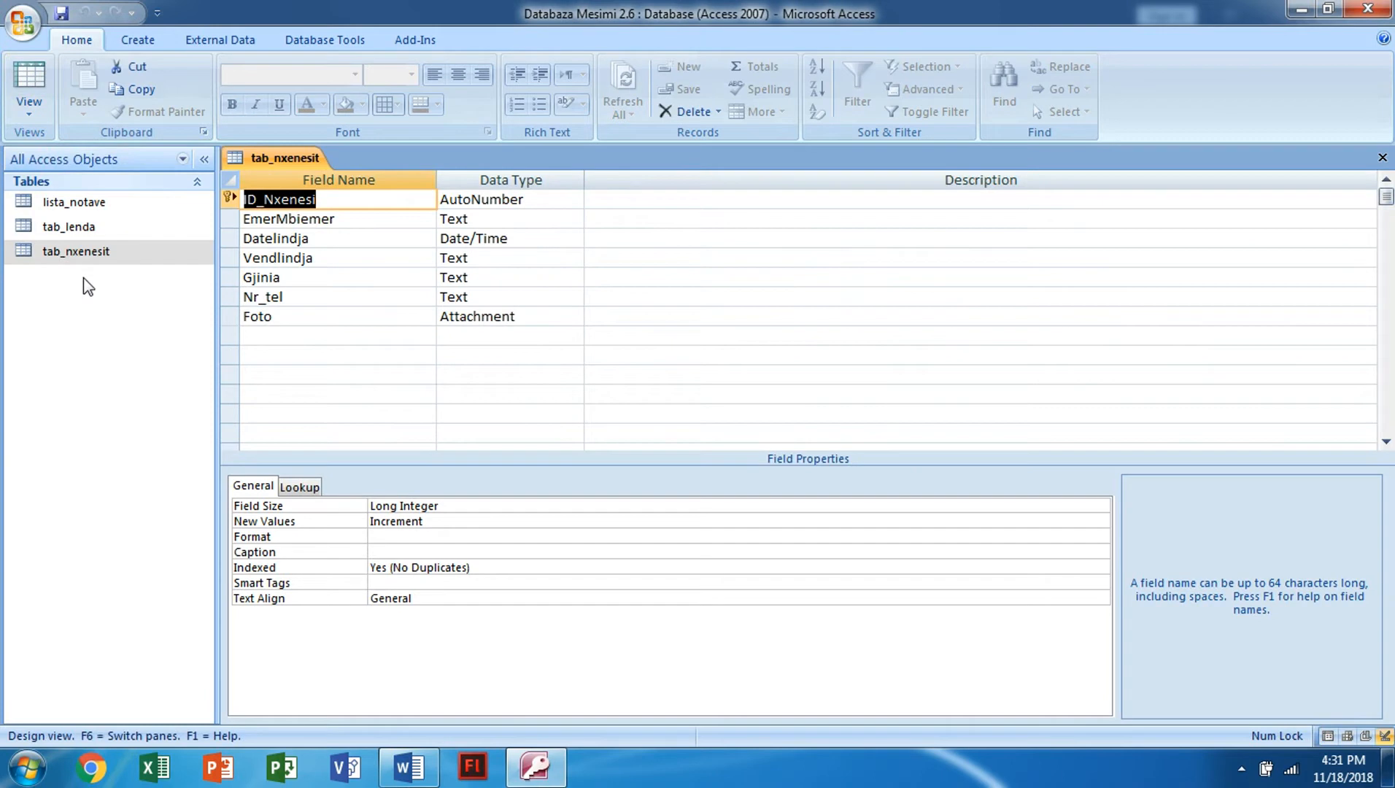
pyautogui.click(378, 199)
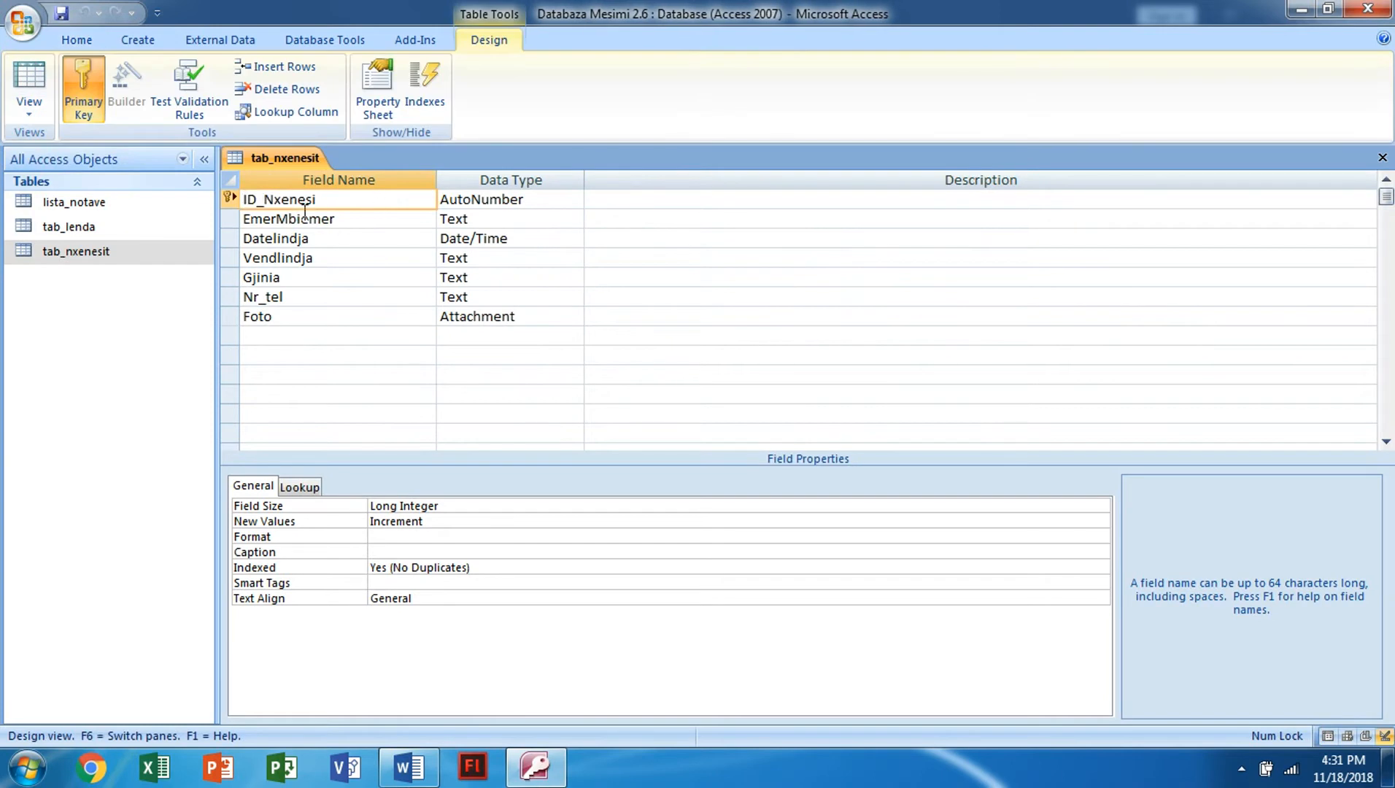
pyautogui.moveTo(339, 197); pyautogui.dragTo(230, 196)
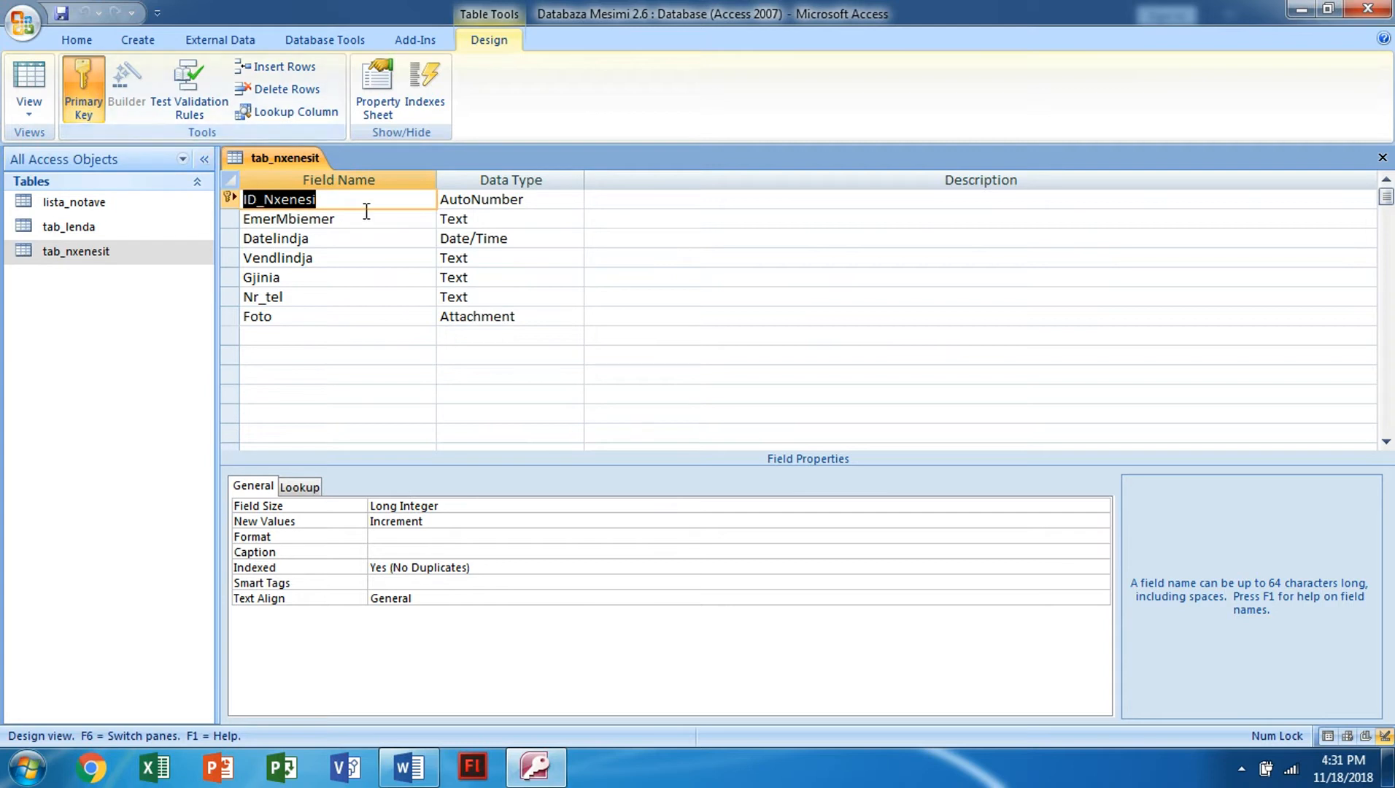
pyautogui.click(353, 217)
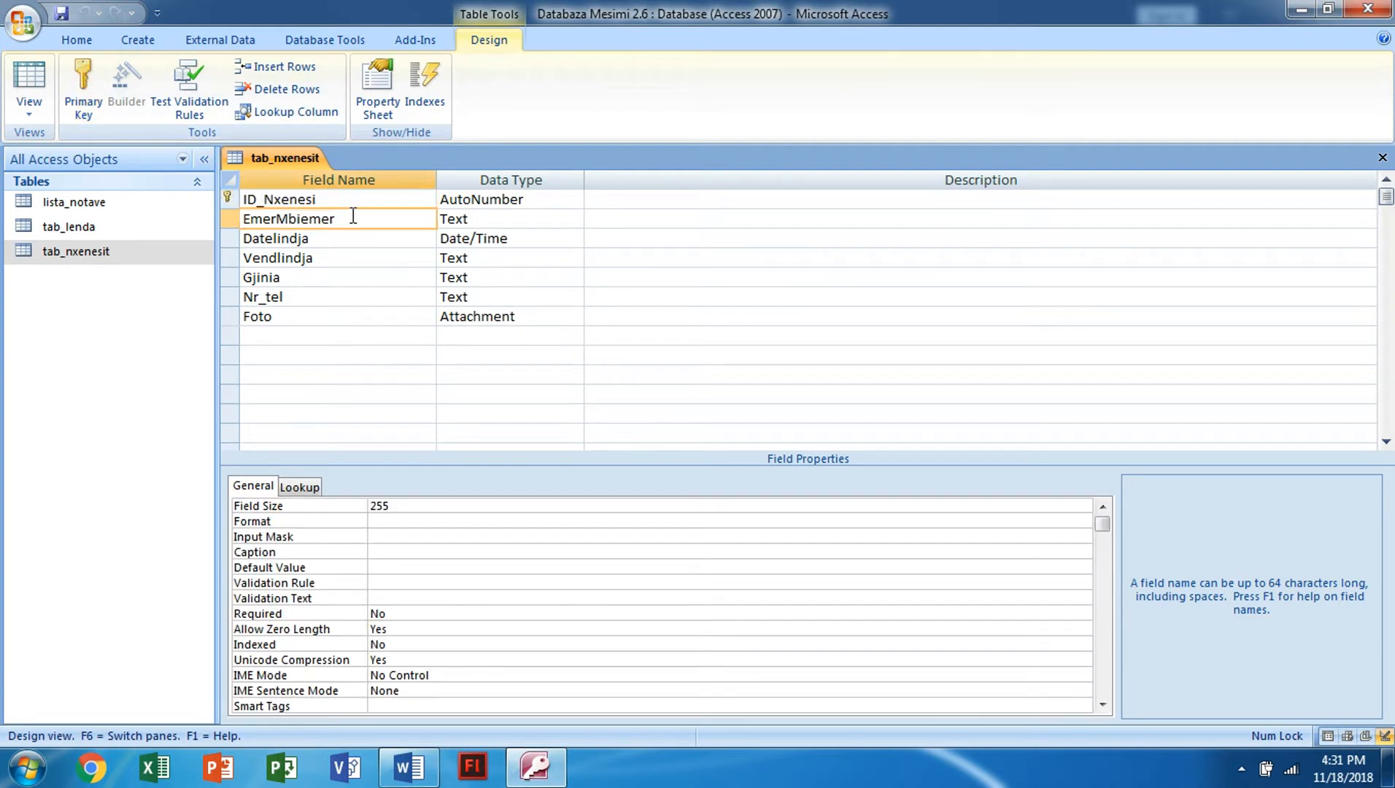
pyautogui.click(366, 238)
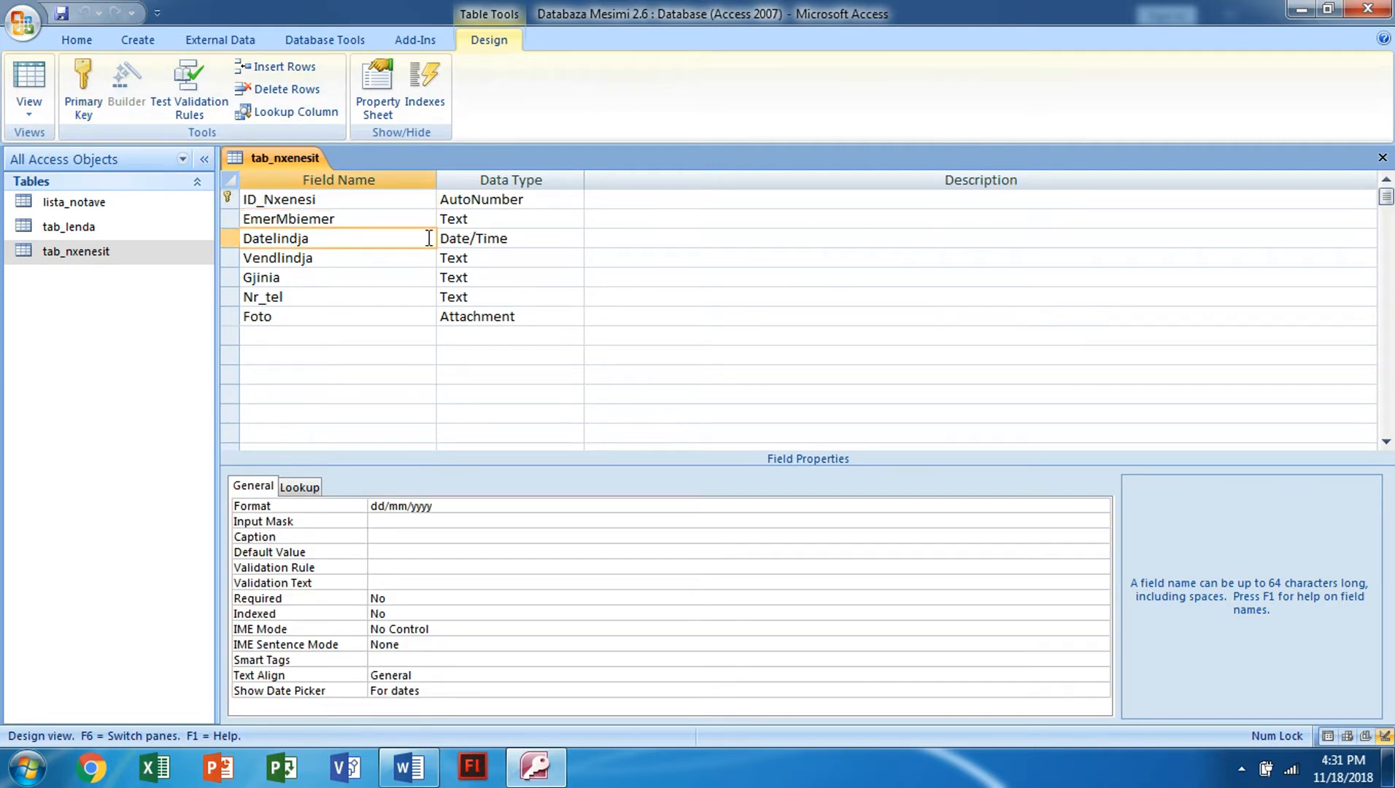
pyautogui.click(444, 507)
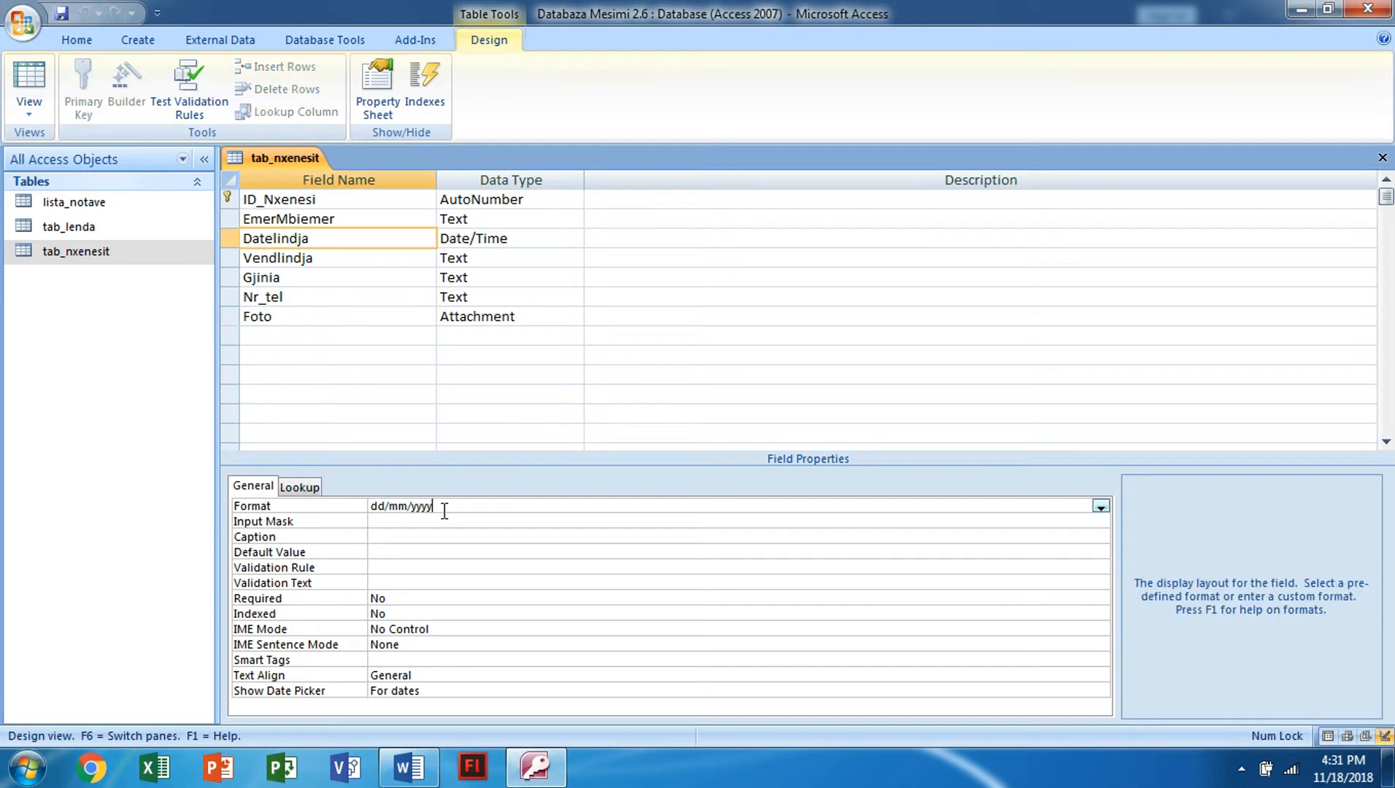
pyautogui.moveTo(443, 509); pyautogui.dragTo(363, 507)
# Inspect the Vendlindja, Gjinia, Nr_tel (caption Cel) and Foto field properties.
pyautogui.click(337, 259)
pyautogui.click(344, 279)
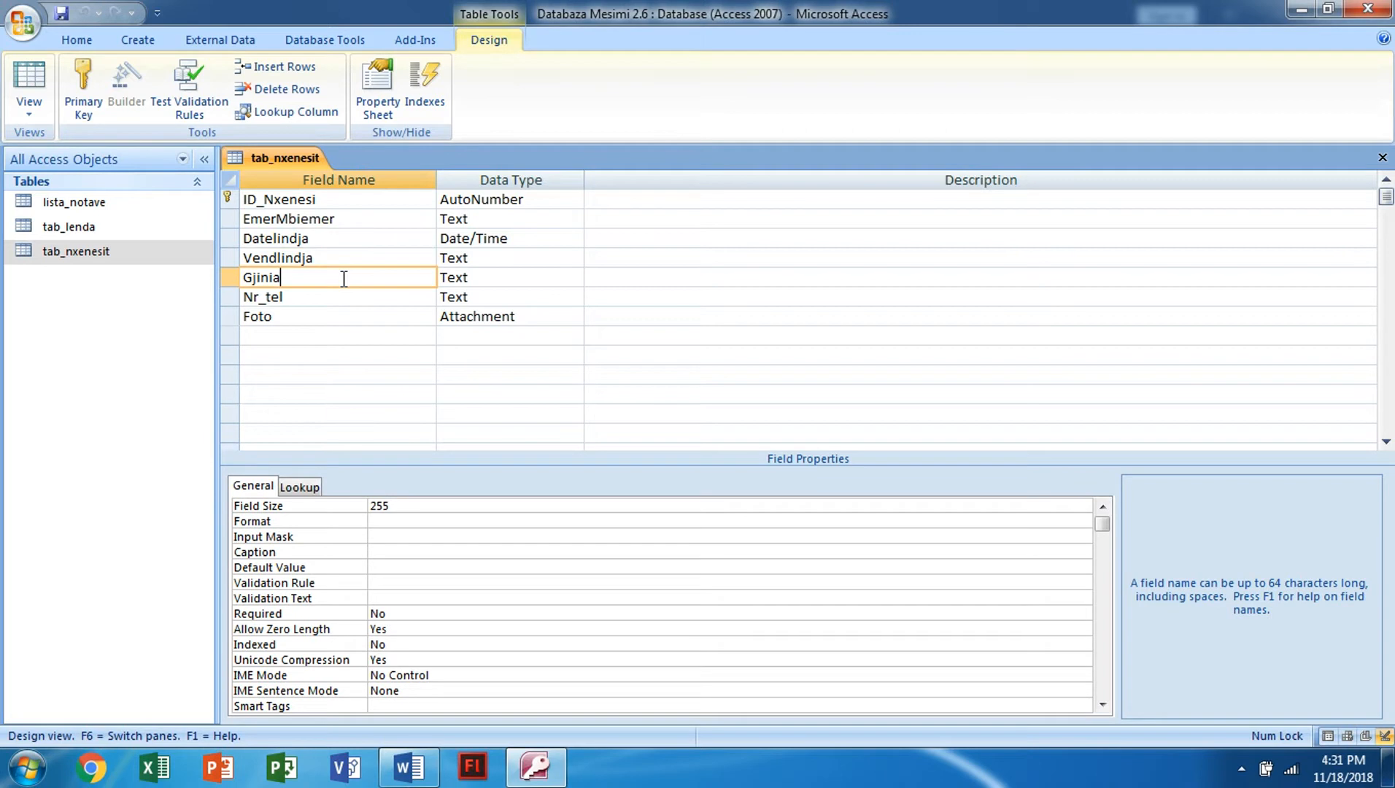
pyautogui.click(346, 297)
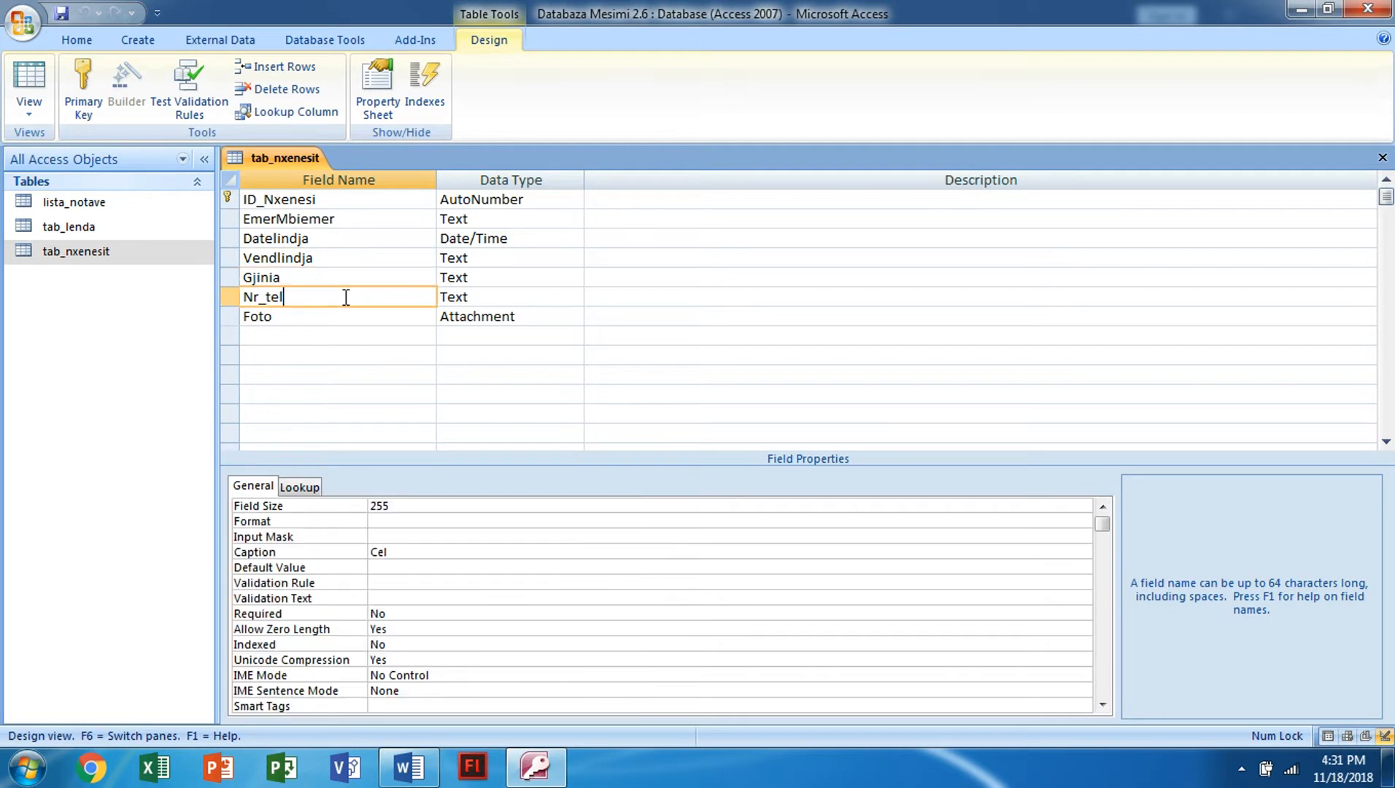
pyautogui.click(491, 302)
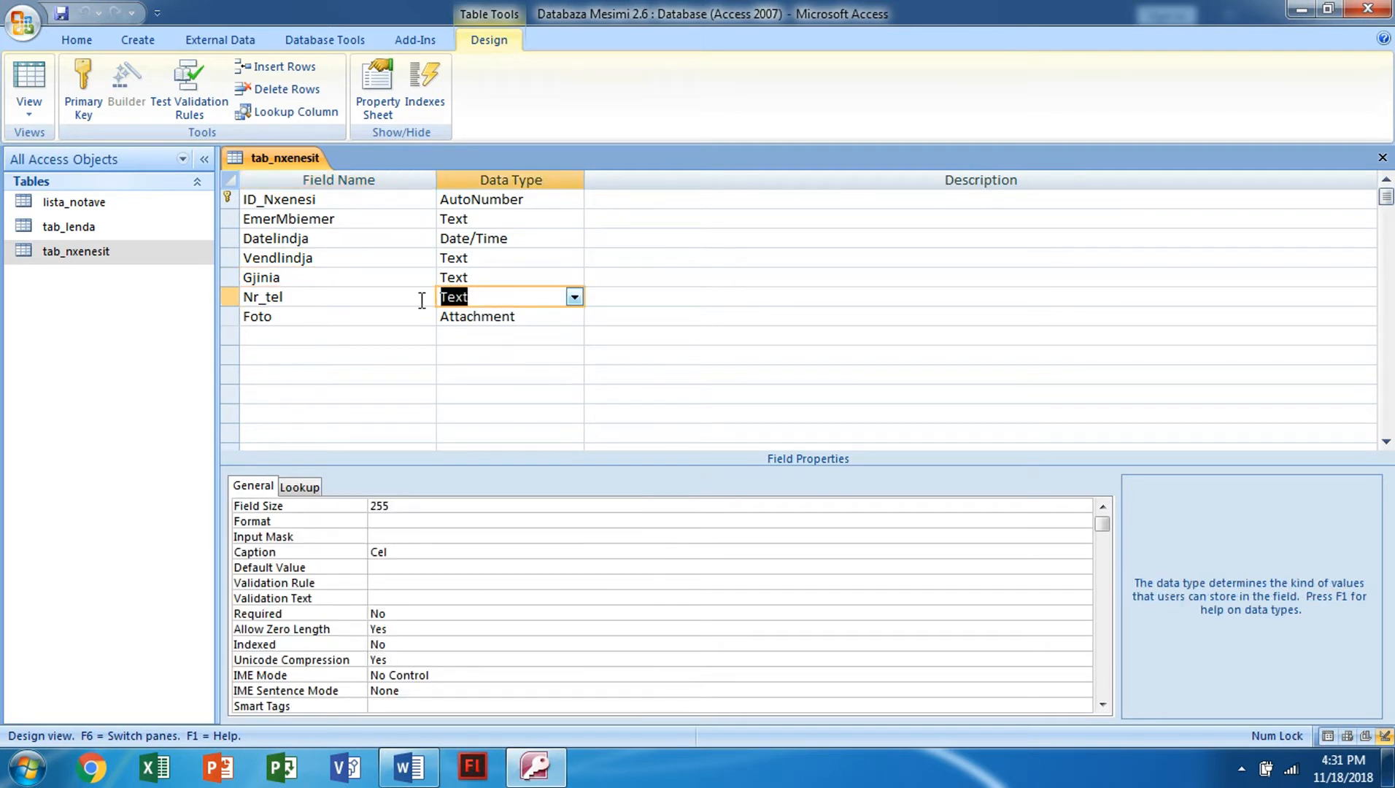
pyautogui.click(351, 323)
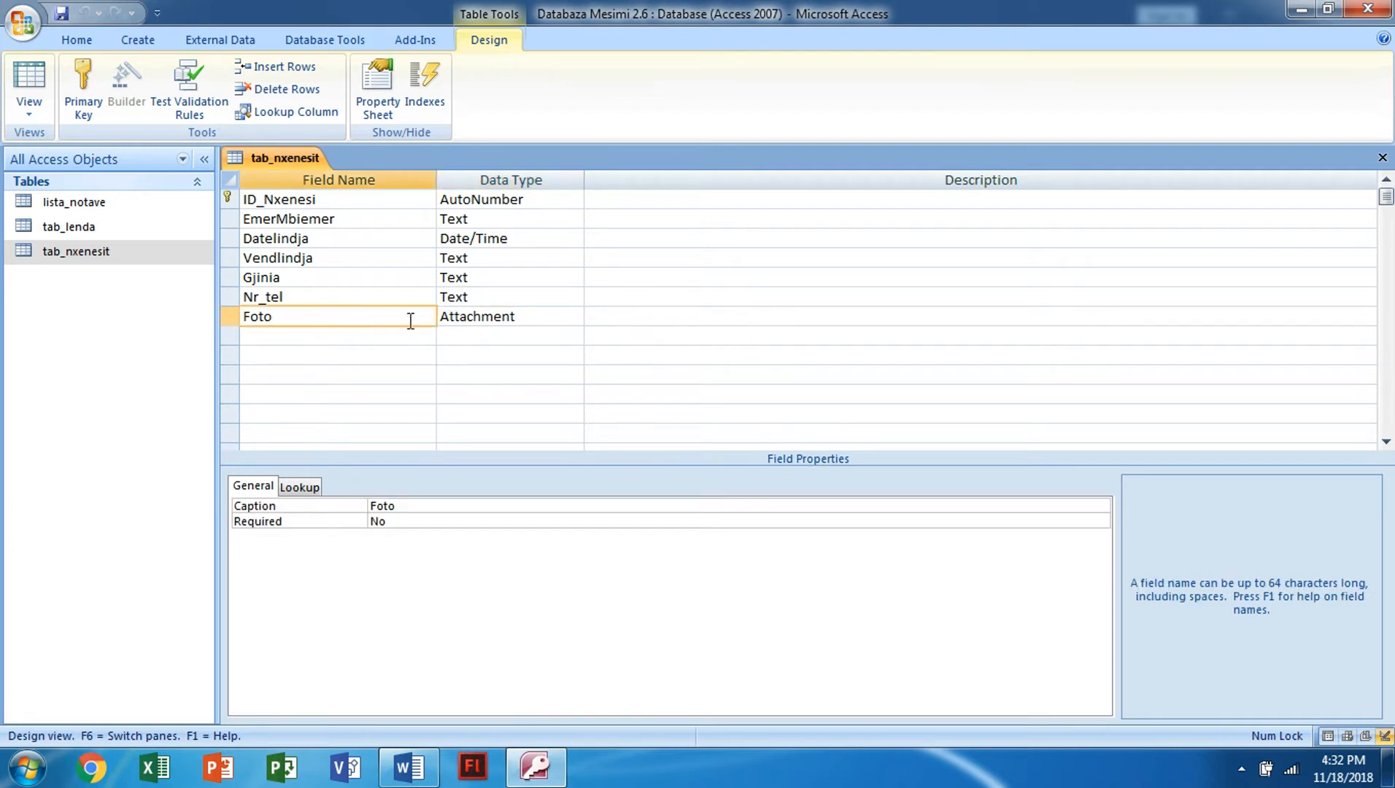
pyautogui.doubleClick(399, 506)
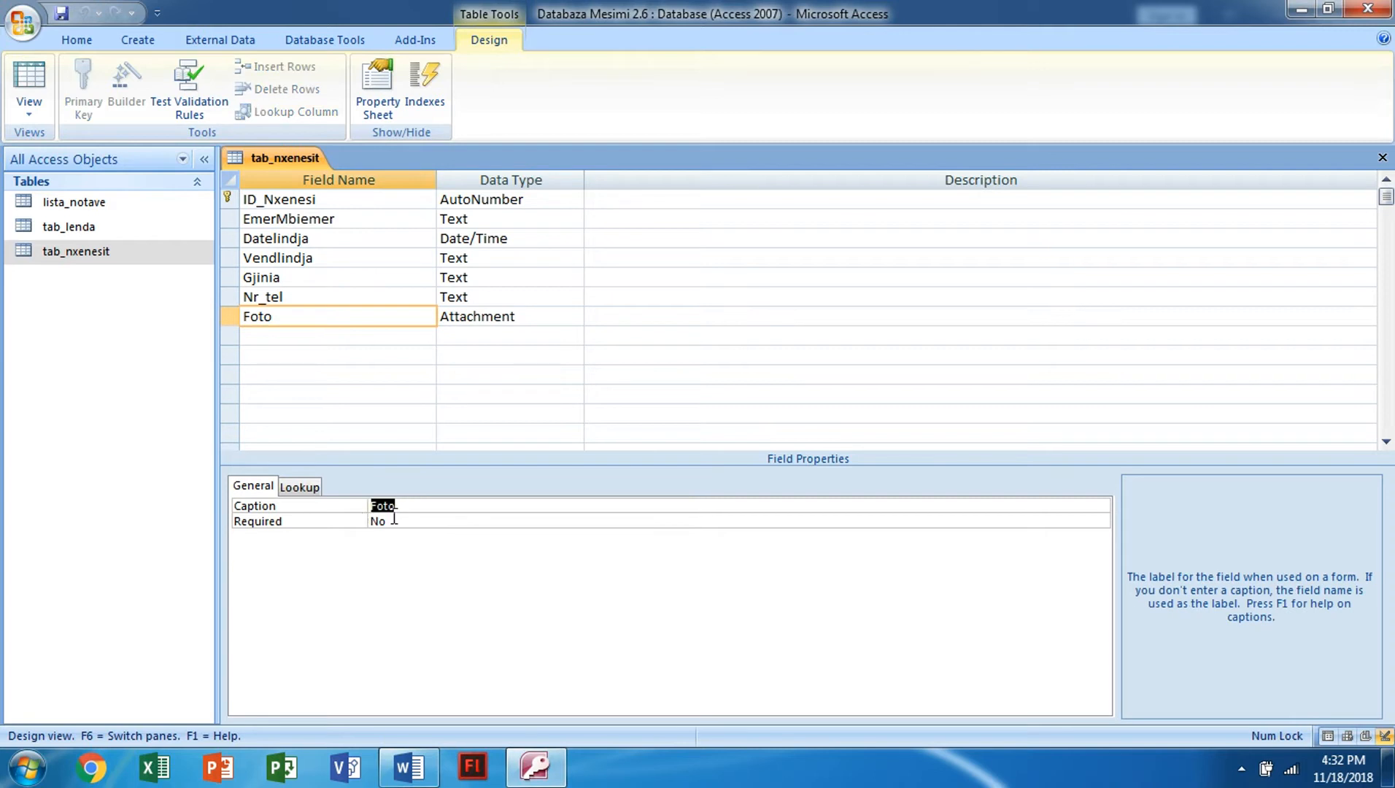
# Close all open objects and return to the Word lesson document.
pyautogui.rightClick(272, 167)
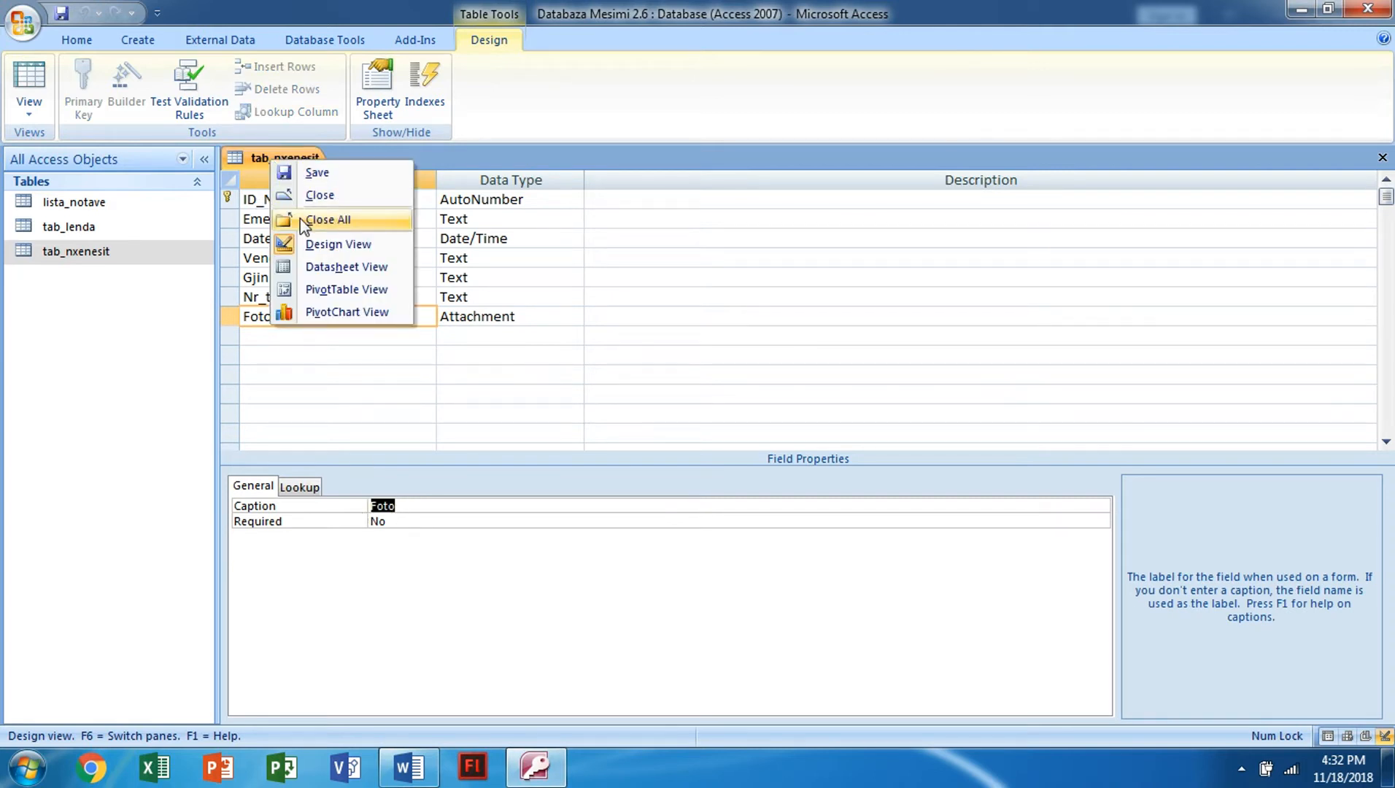
pyautogui.click(301, 216)
pyautogui.hotkey('alt', 'Tab')
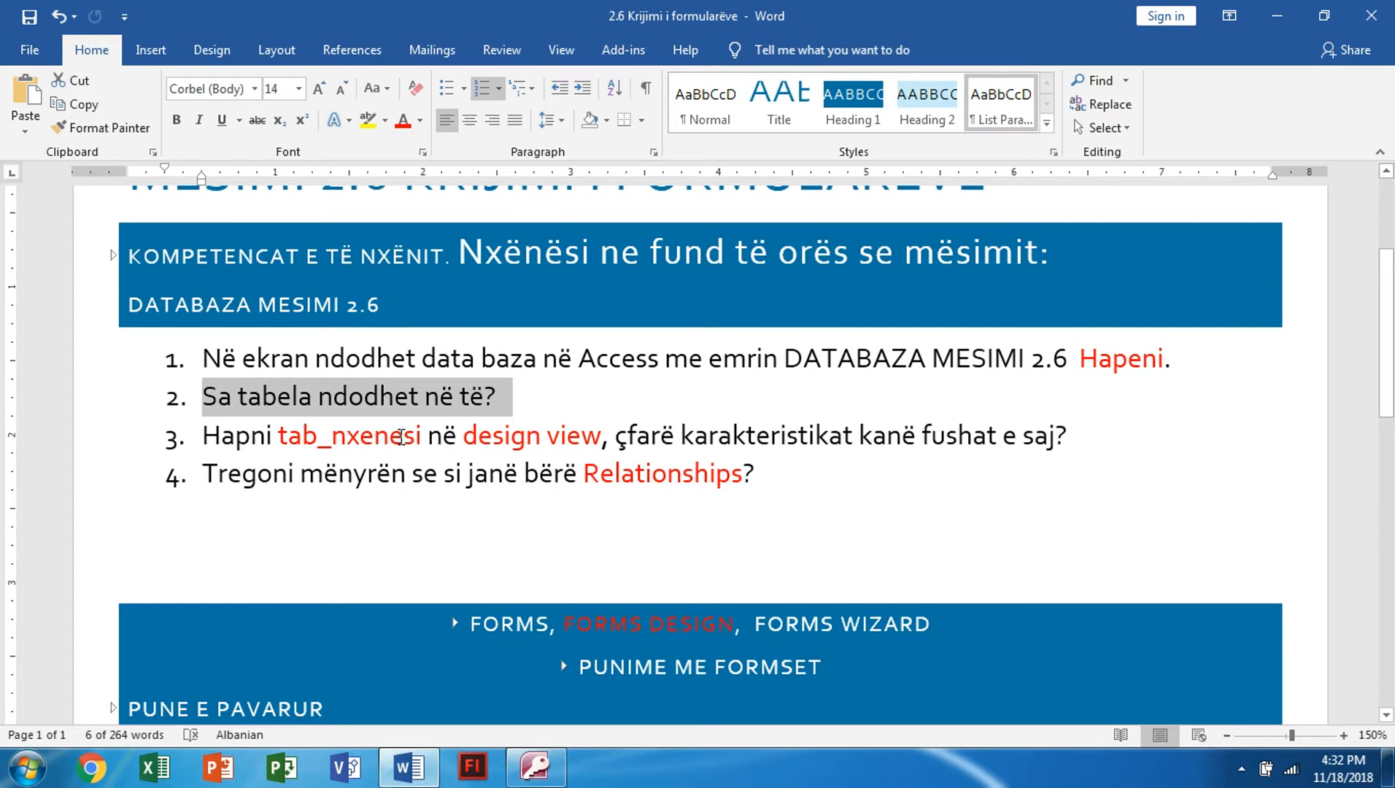
# Highlight the Relationships task in Word and open the Access Relationships diagram.
pyautogui.moveTo(207, 475); pyautogui.dragTo(758, 476)
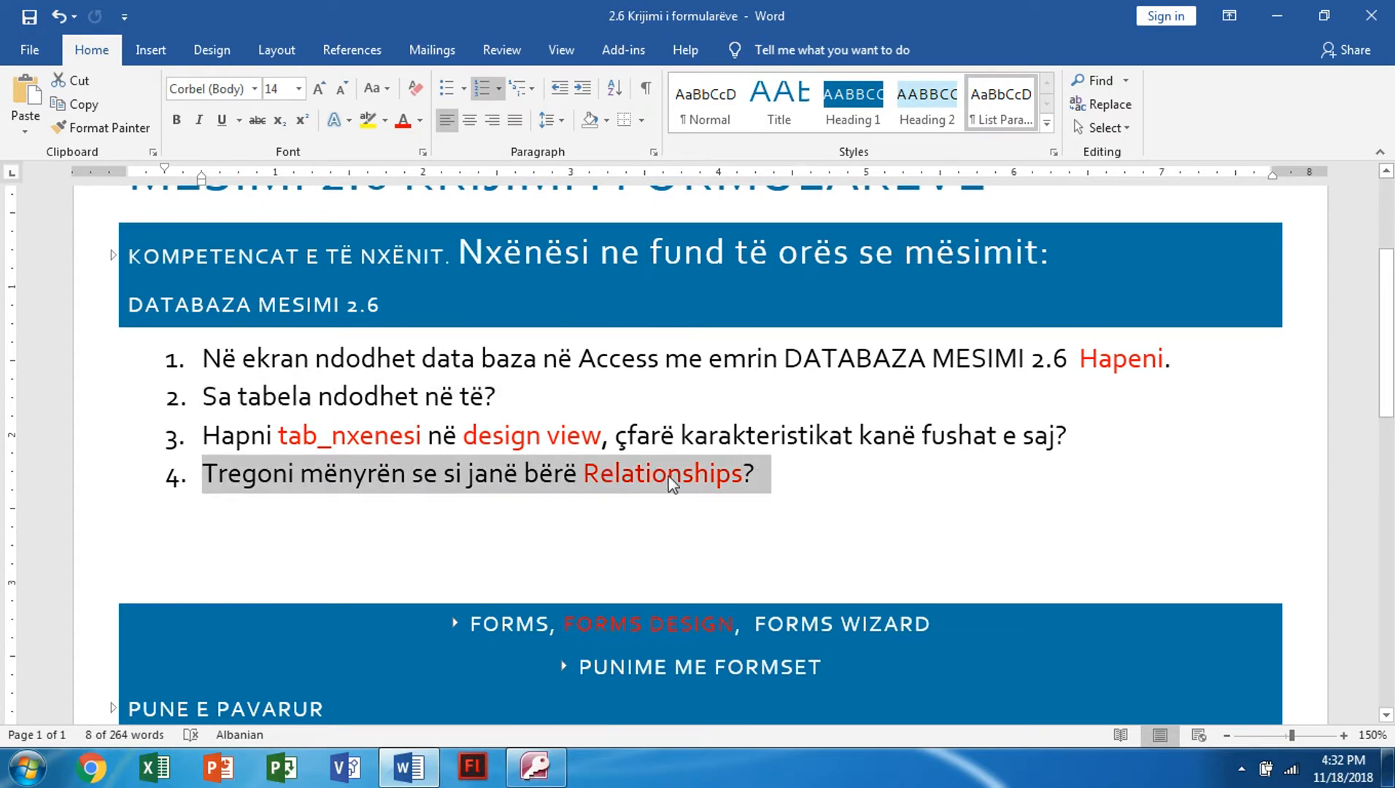
pyautogui.hotkey('alt', 'Tab')
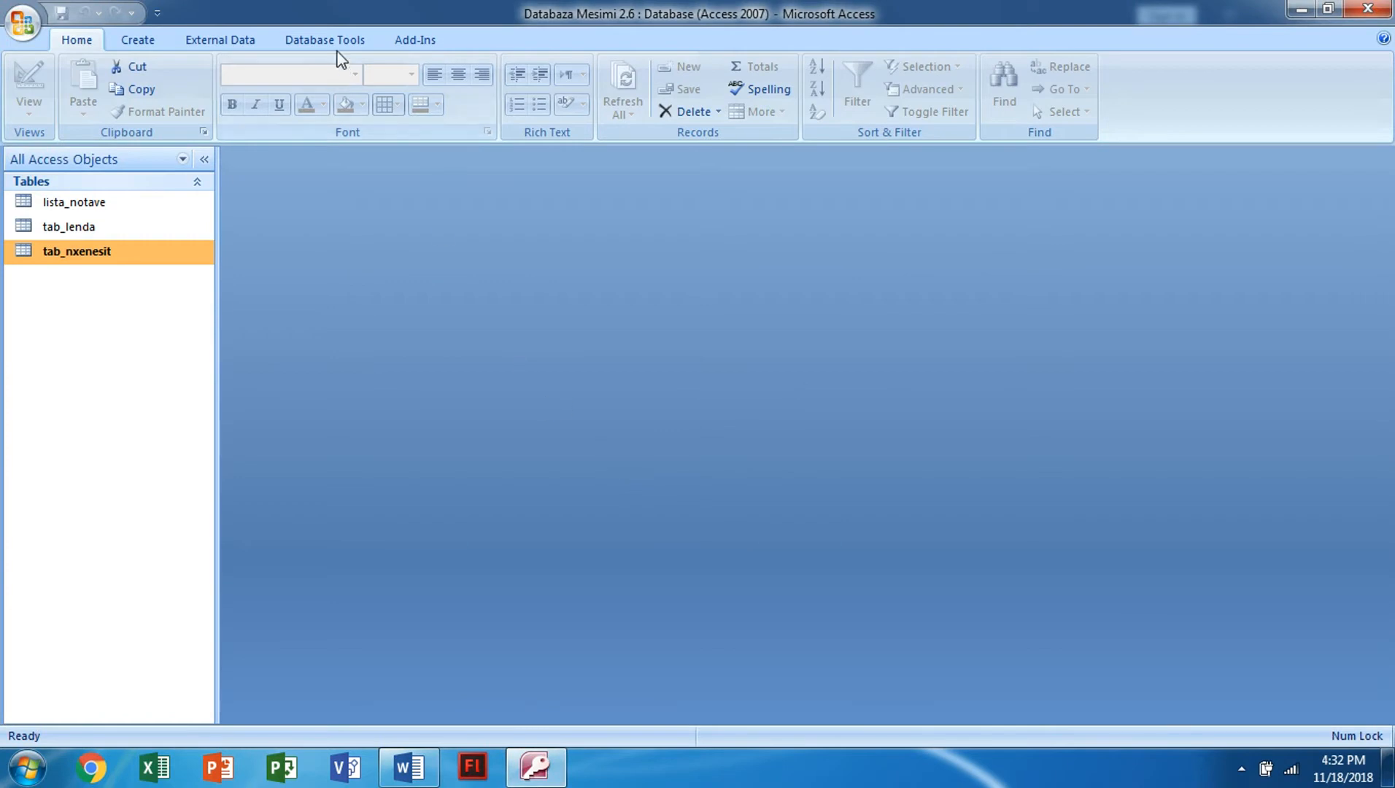
pyautogui.click(333, 44)
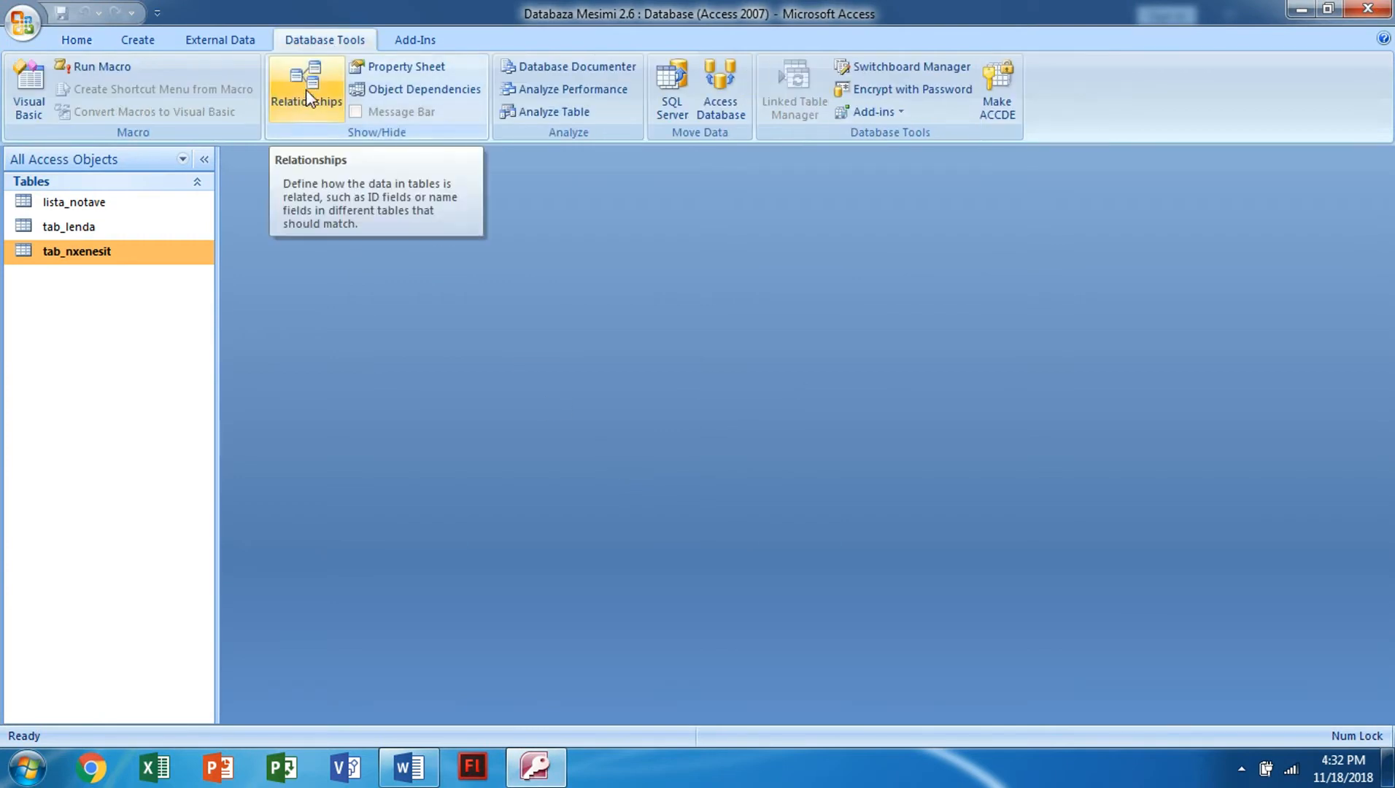
pyautogui.click(306, 89)
# Move lista_notave between tab_nxenesit and tab_lenda, then close and save the layout.
pyautogui.moveTo(568, 289); pyautogui.dragTo(555, 419)
pyautogui.moveTo(812, 194); pyautogui.dragTo(909, 208)
pyautogui.moveTo(631, 417); pyautogui.dragTo(682, 425)
pyautogui.moveTo(335, 264); pyautogui.dragTo(604, 467)
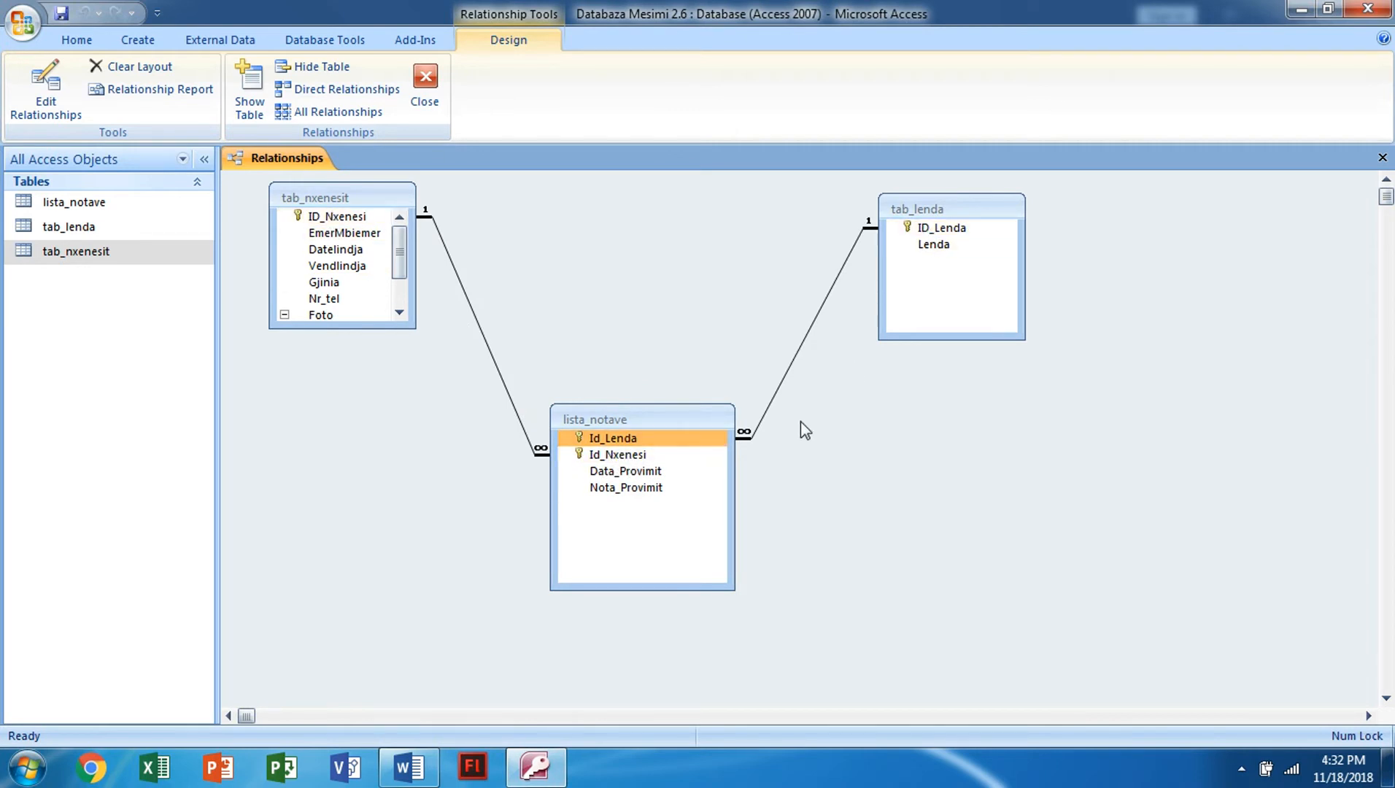
pyautogui.click(428, 93)
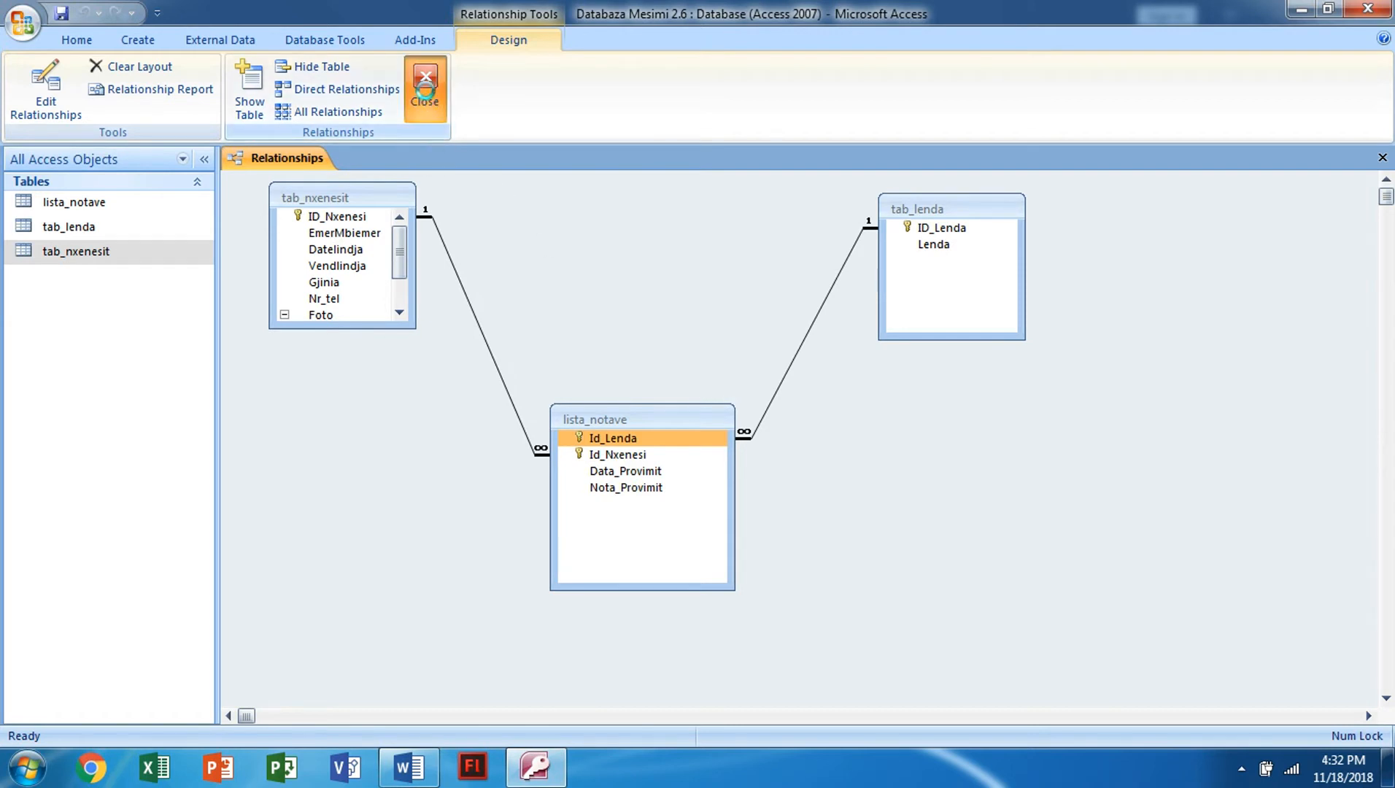
pyautogui.click(621, 434)
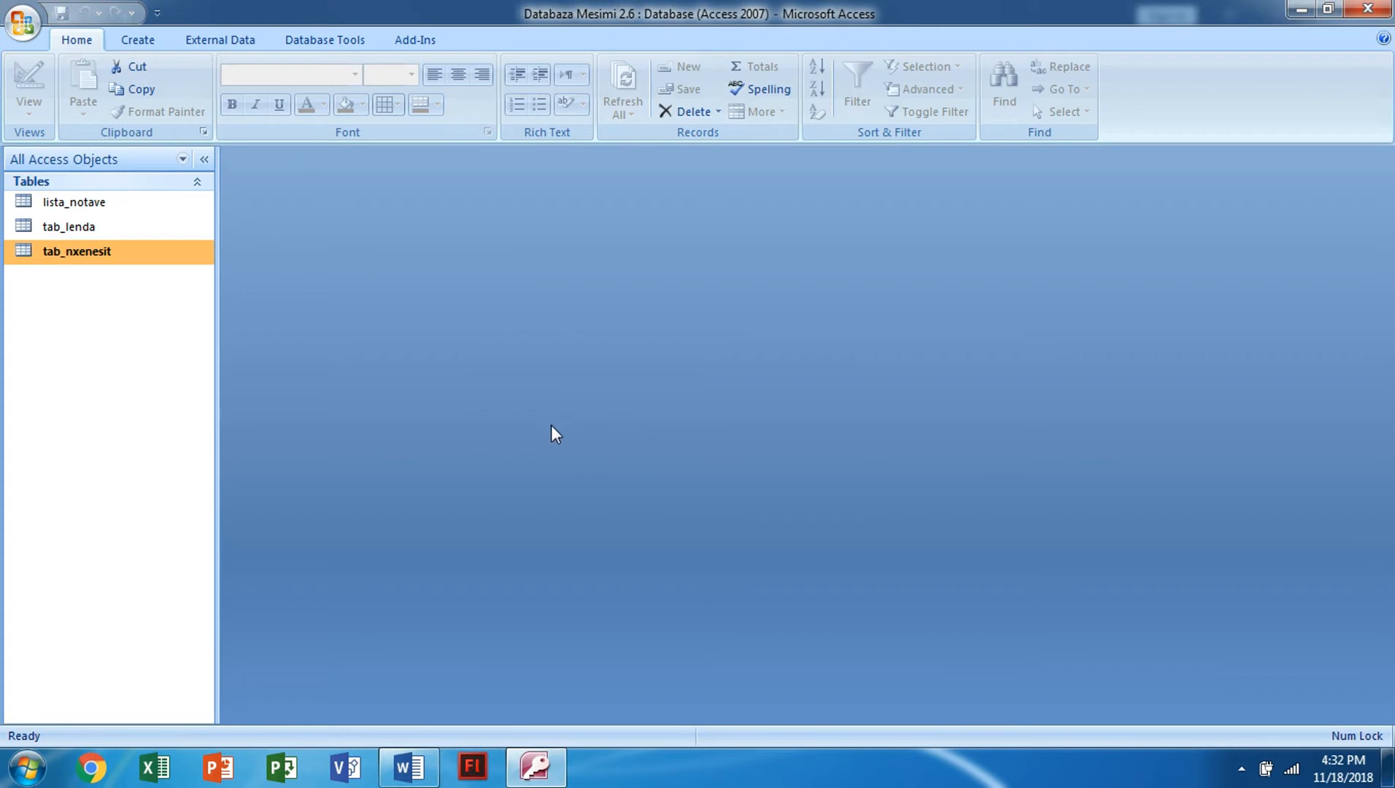
pyautogui.hotkey('alt', 'Tab')
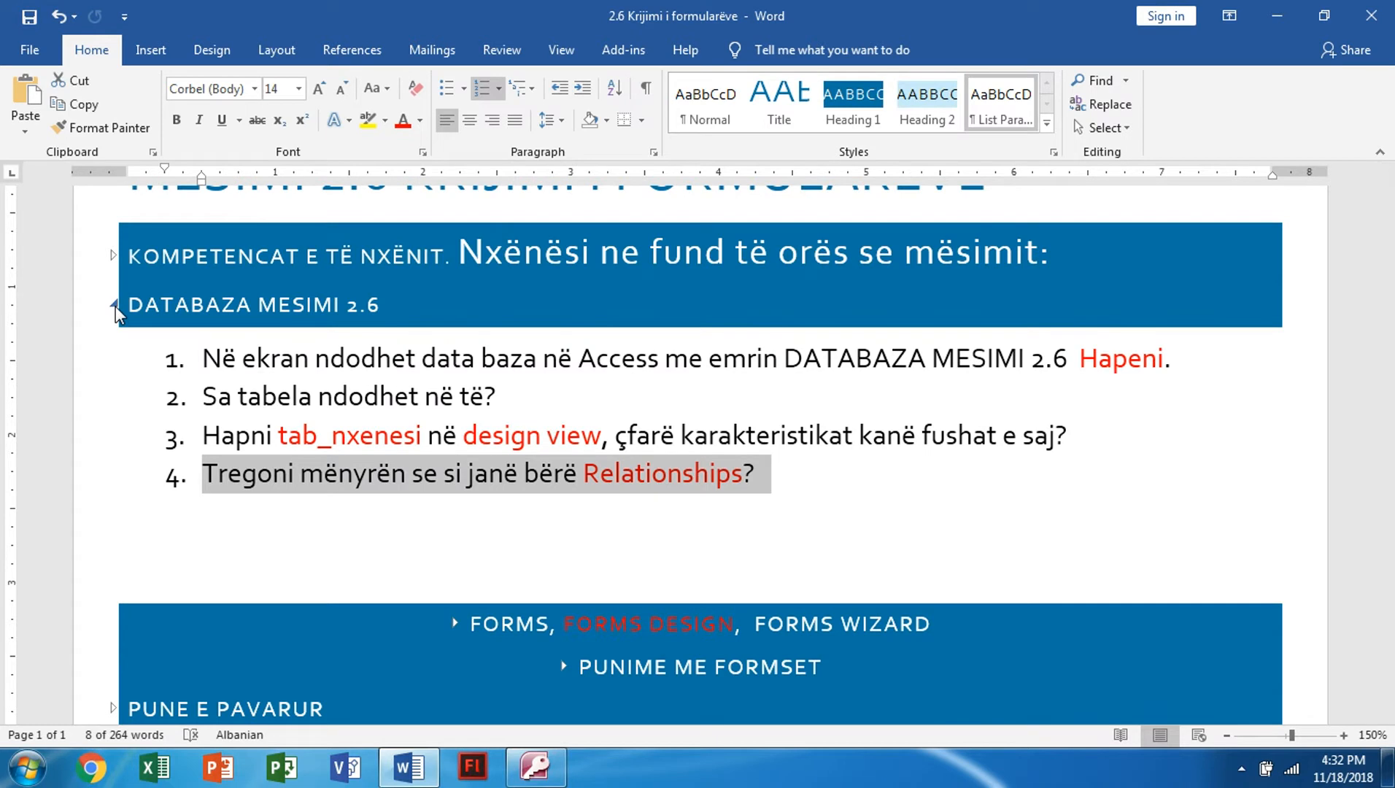
# Collapse the DATABAZA MESIMI 2.6 section and expand the FORMS section's three-item list.
pyautogui.click(114, 305)
pyautogui.click(483, 347)
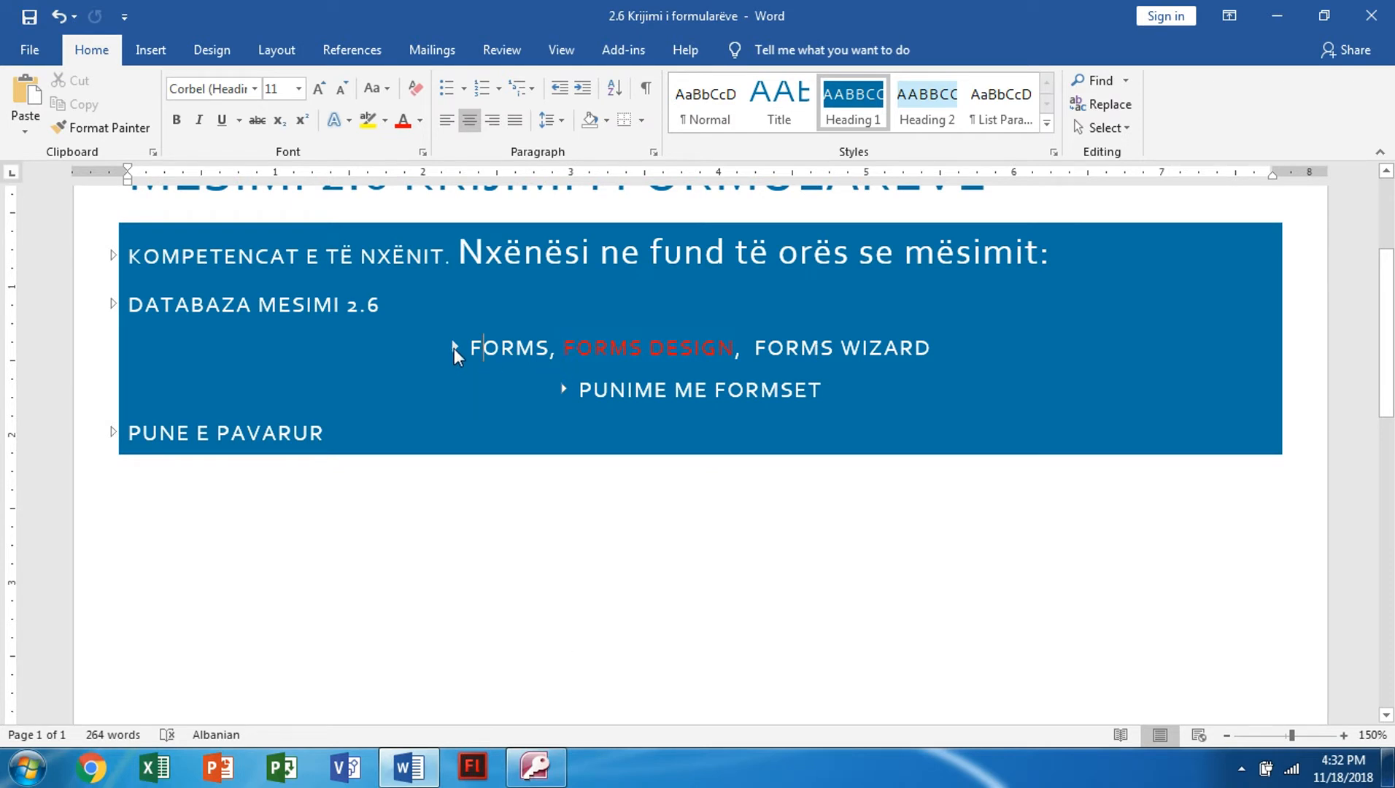
pyautogui.click(453, 348)
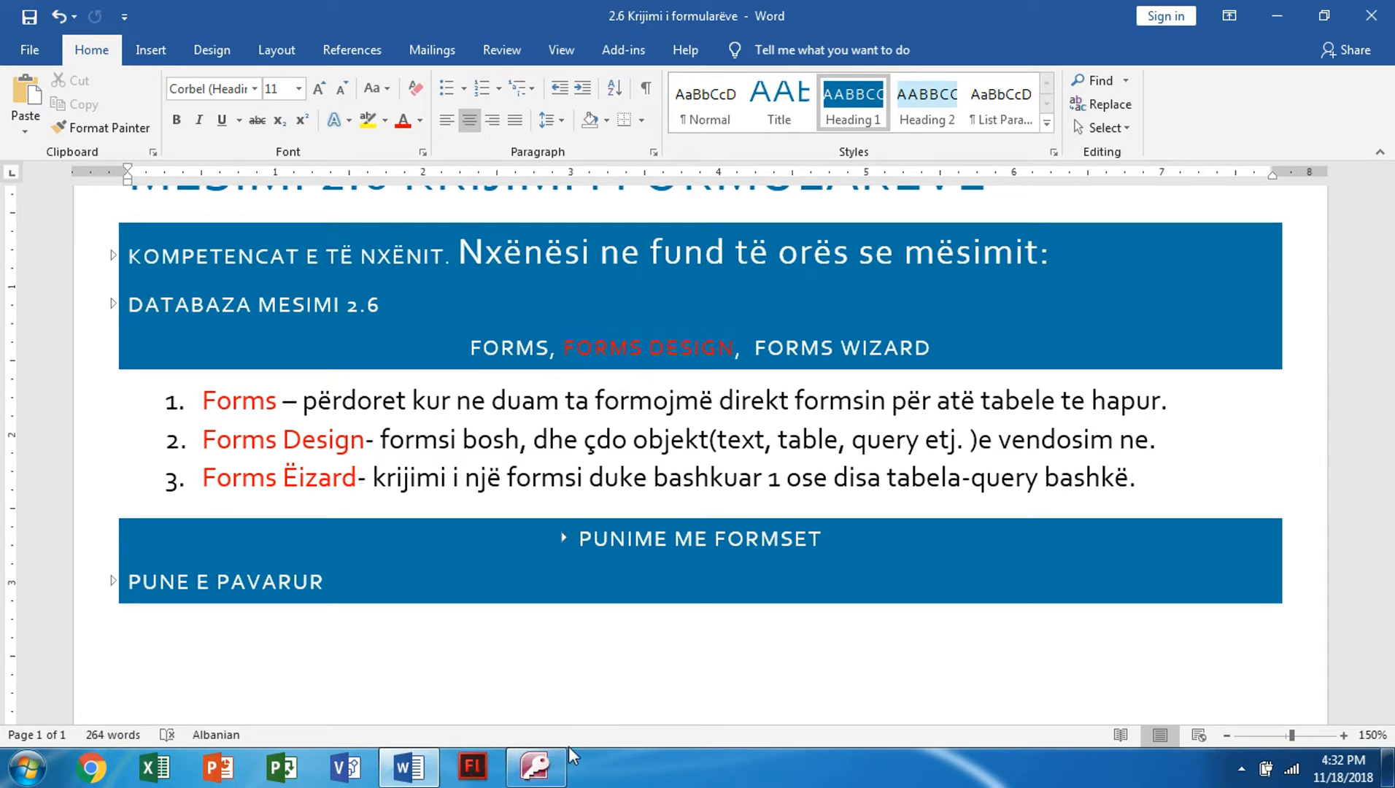
pyautogui.click(556, 763)
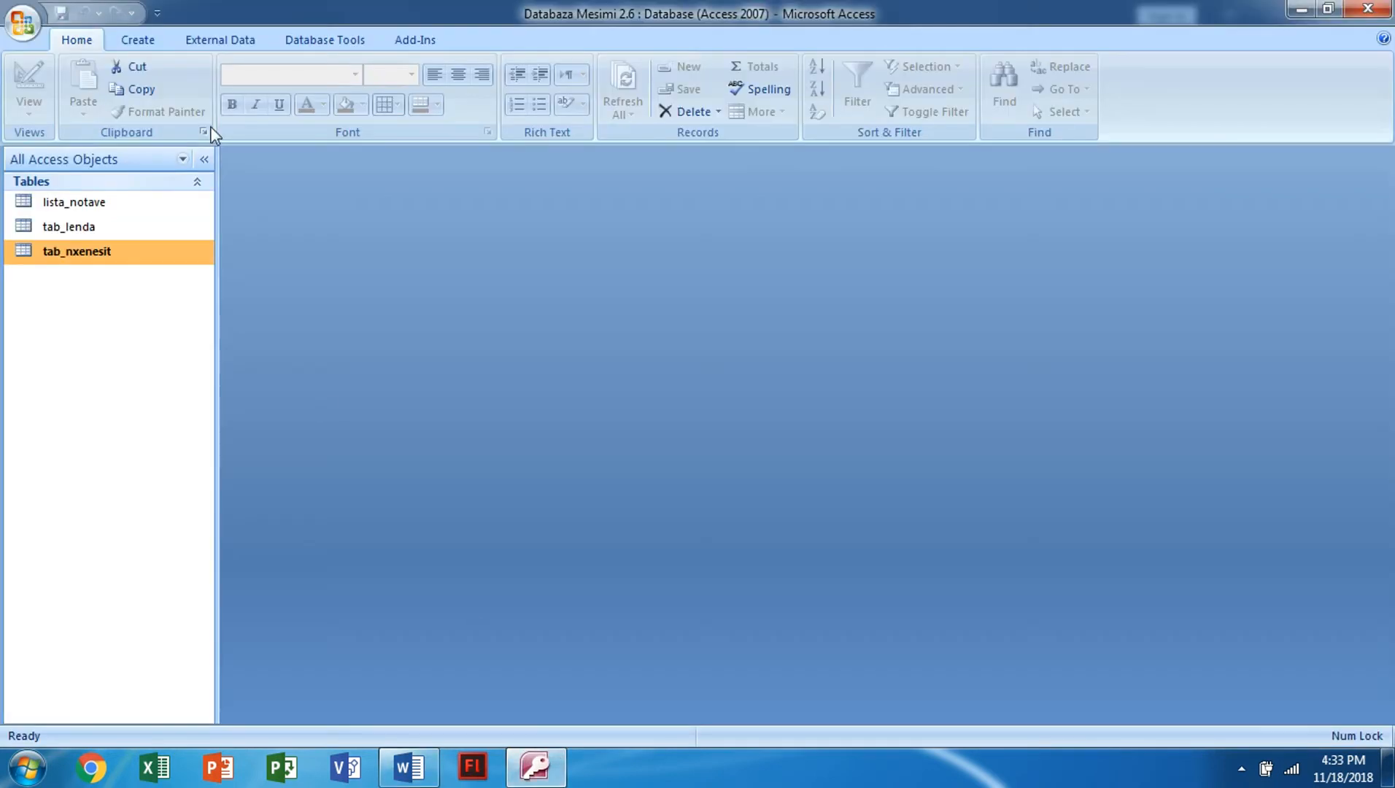
# Auto-generate a form from the tab_nxenesit table with Create > Form.
pyautogui.doubleClick(107, 263)
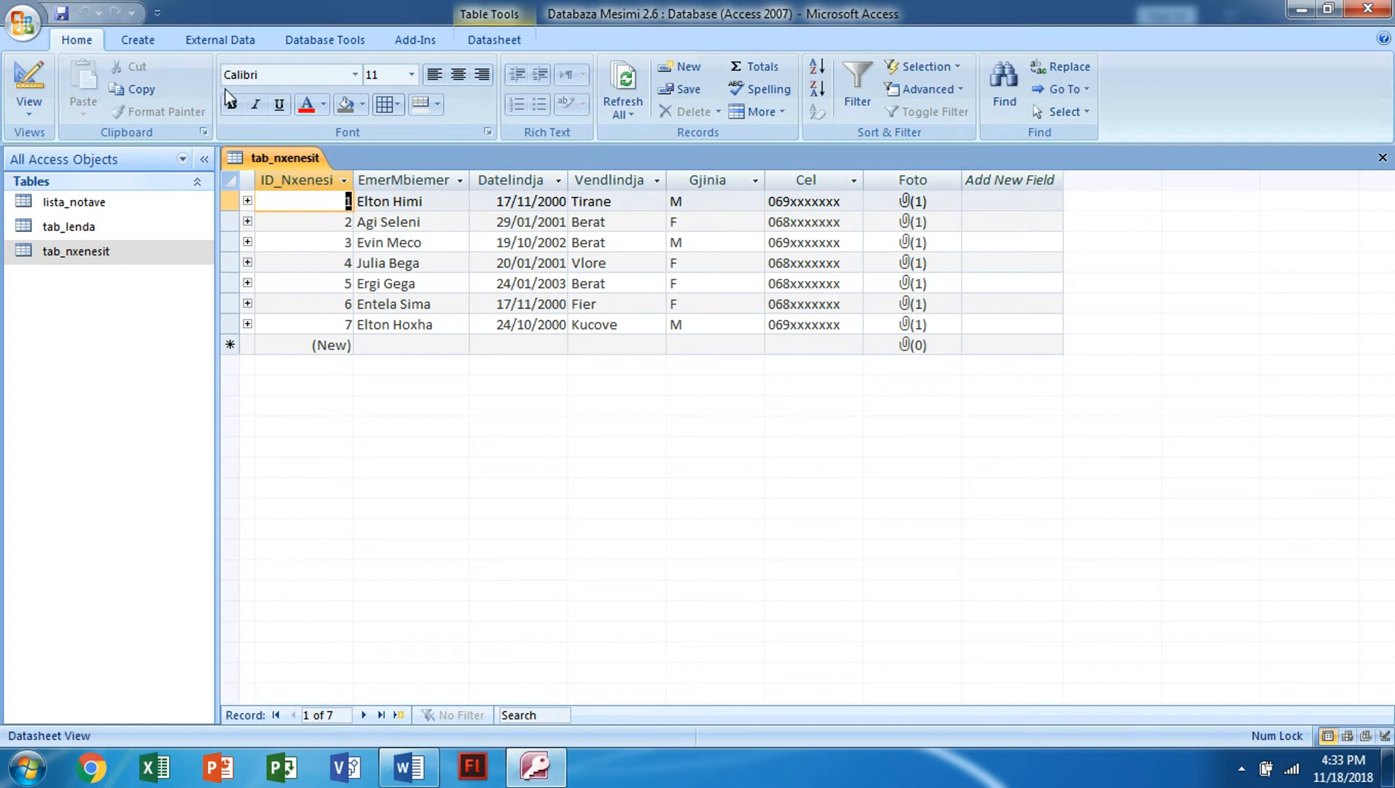
pyautogui.click(146, 43)
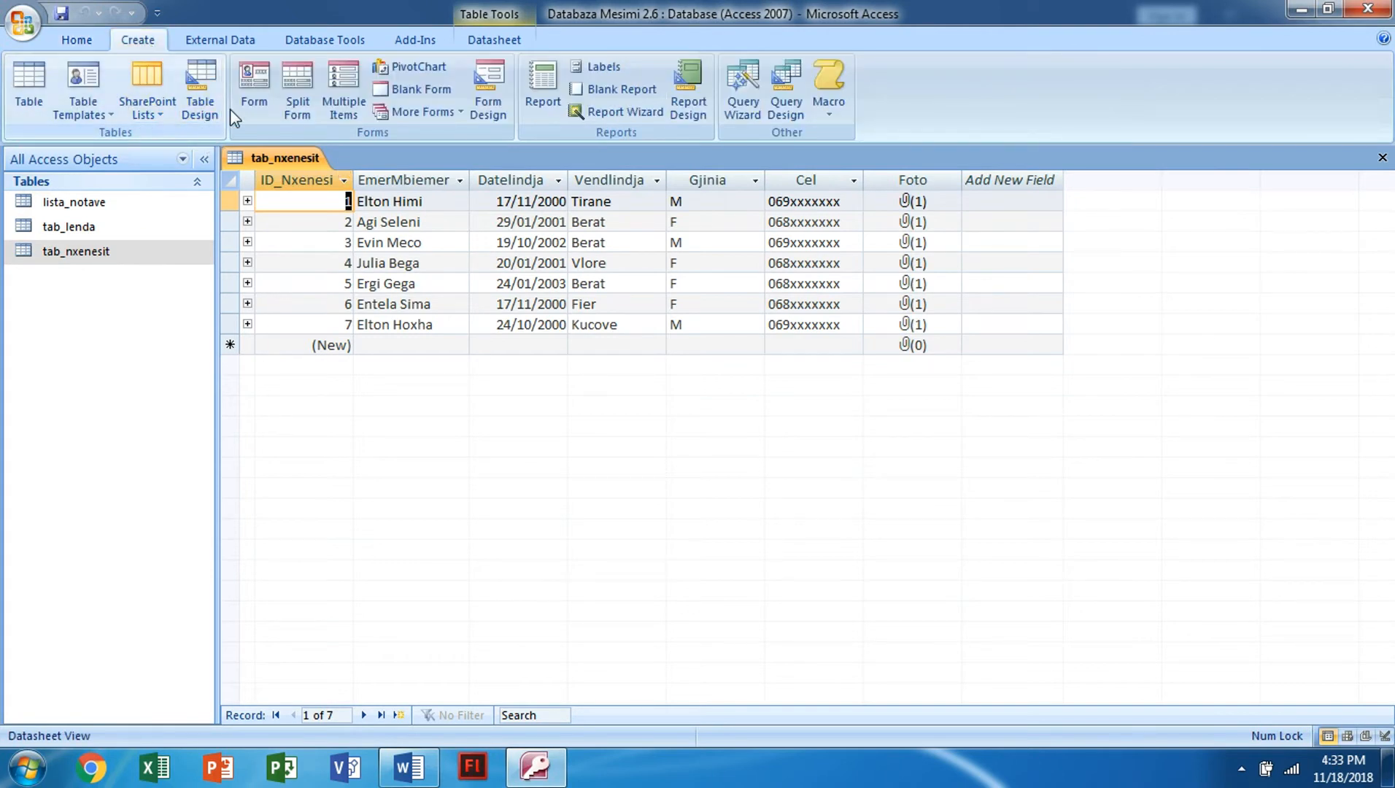
pyautogui.click(256, 92)
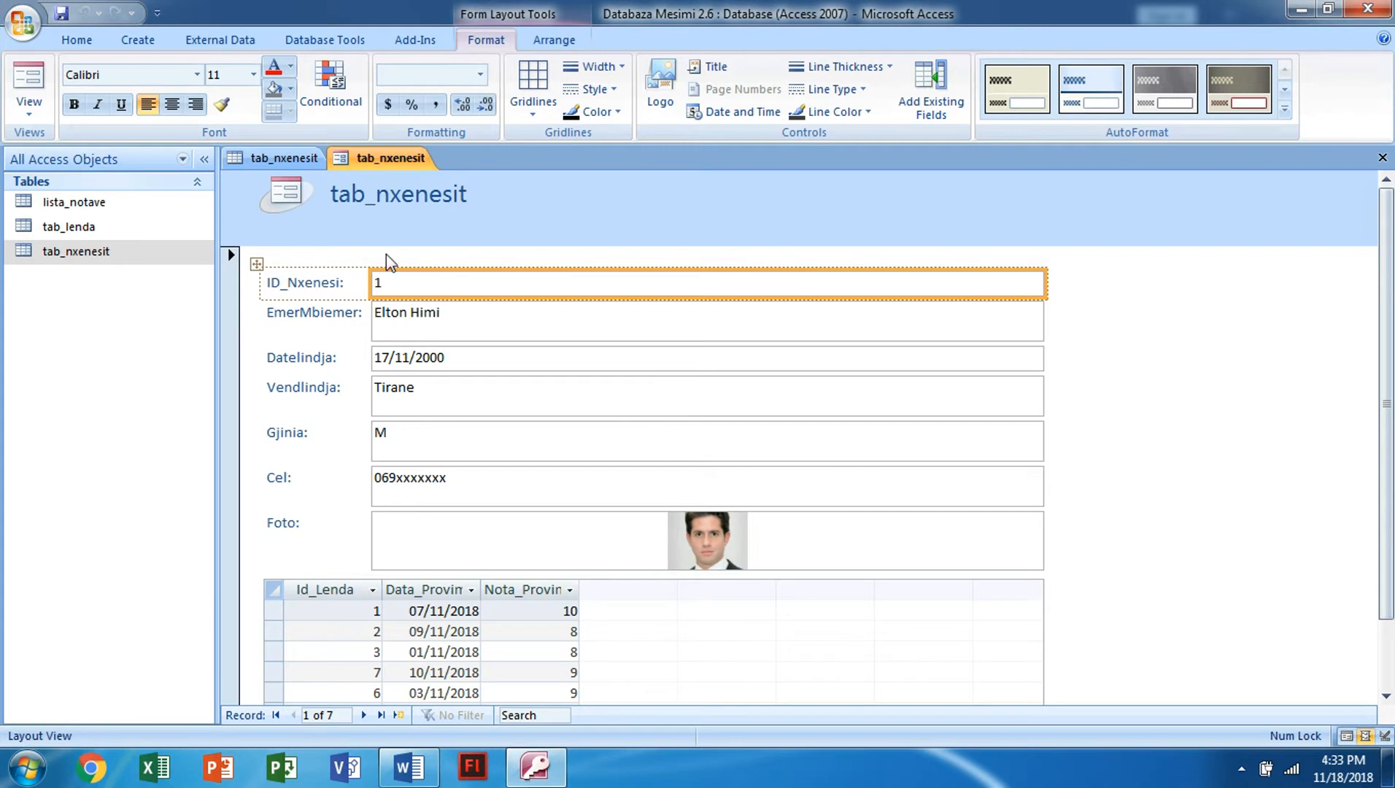
# Save the form as tab_nxenesit, look over it, and close all objects.
pyautogui.rightClick(392, 170)
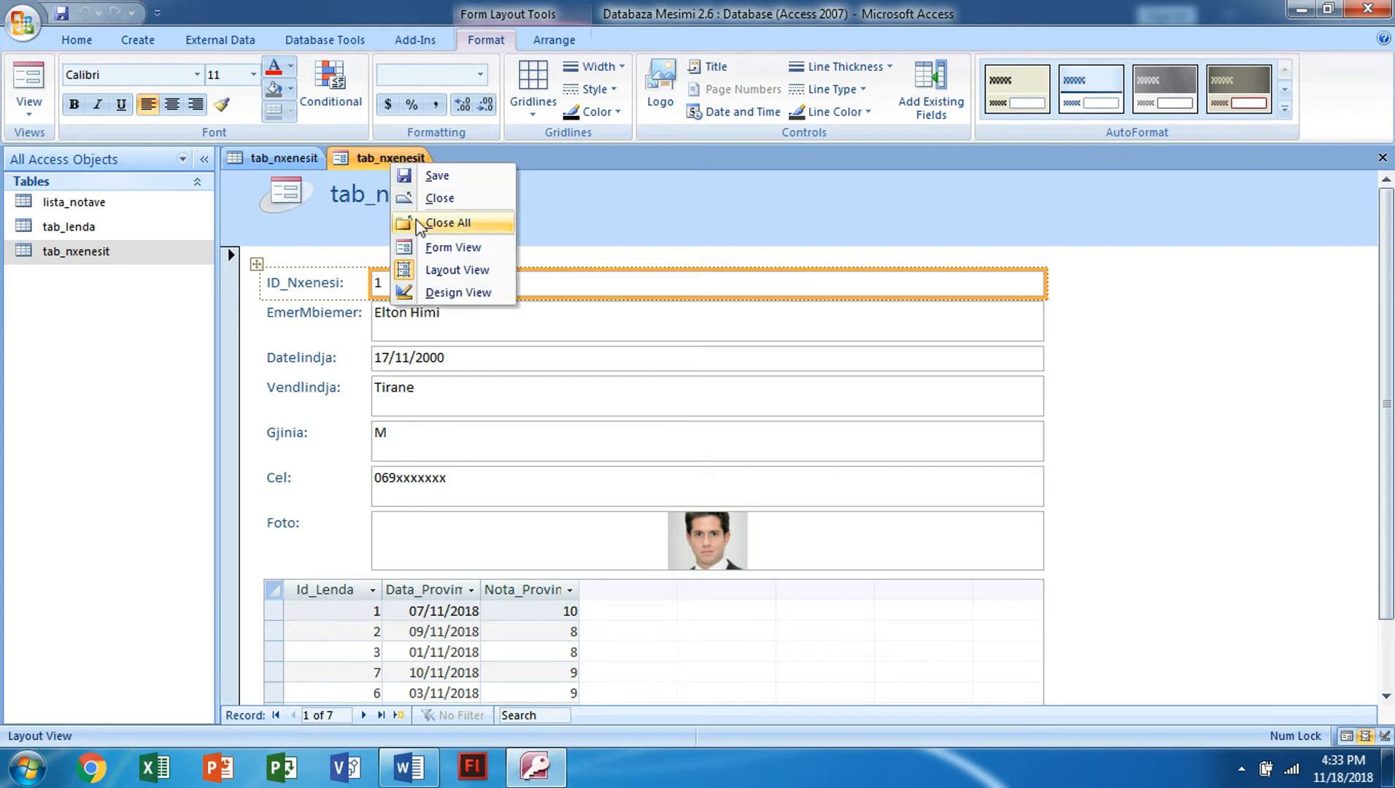
pyautogui.click(61, 15)
pyautogui.click(704, 304)
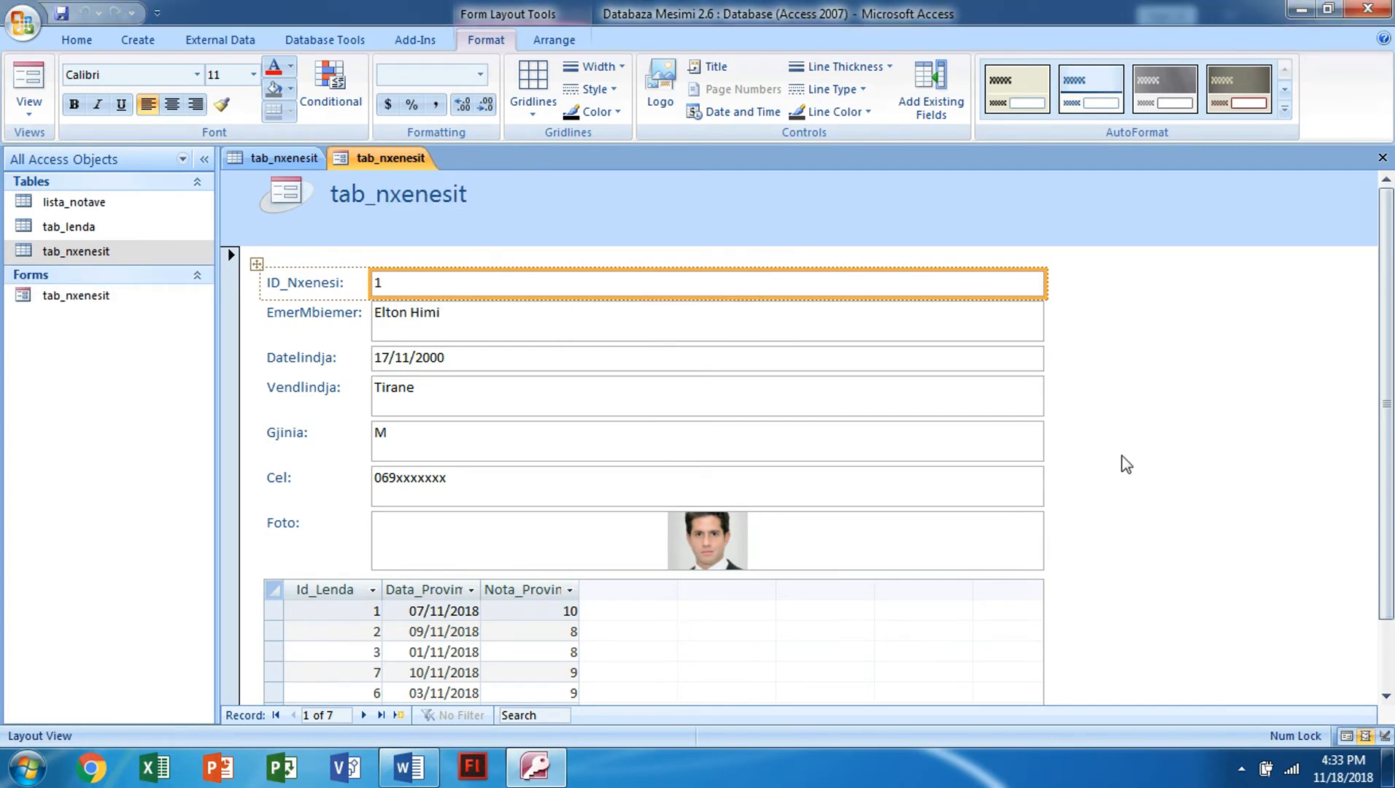
pyautogui.scroll(-3, 884, 377)
pyautogui.scroll(3, 951, 441)
pyautogui.scroll(-3, 856, 480)
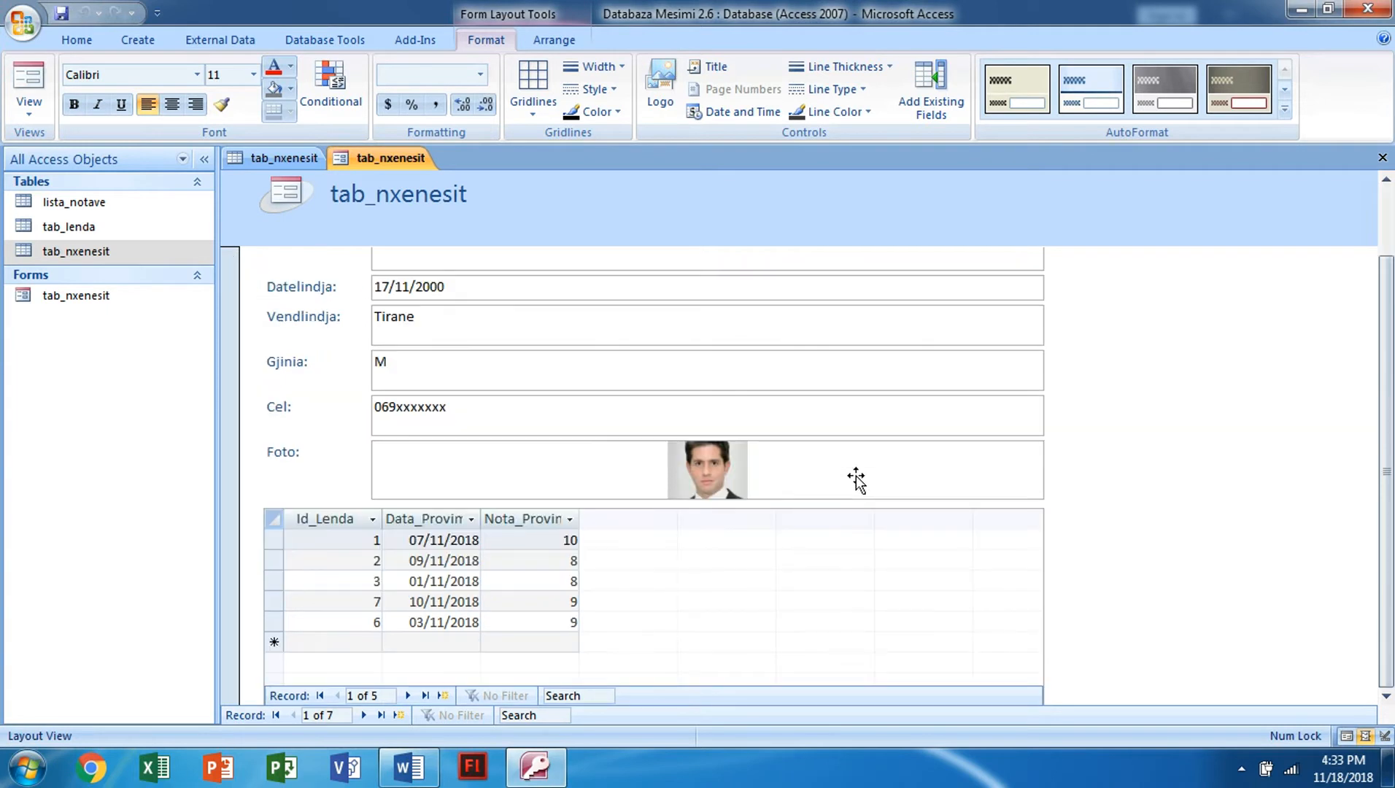
pyautogui.scroll(3, 857, 480)
pyautogui.rightClick(403, 161)
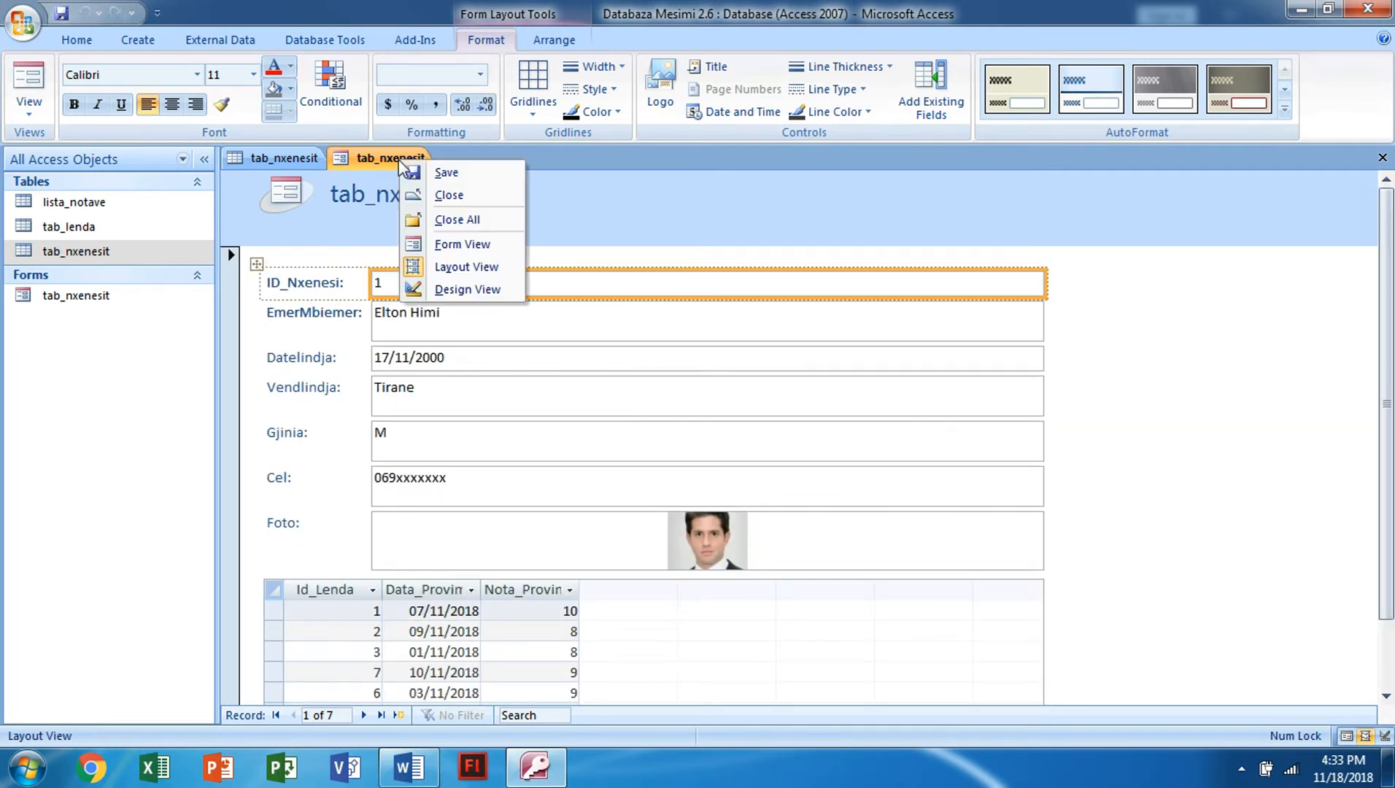
pyautogui.click(442, 219)
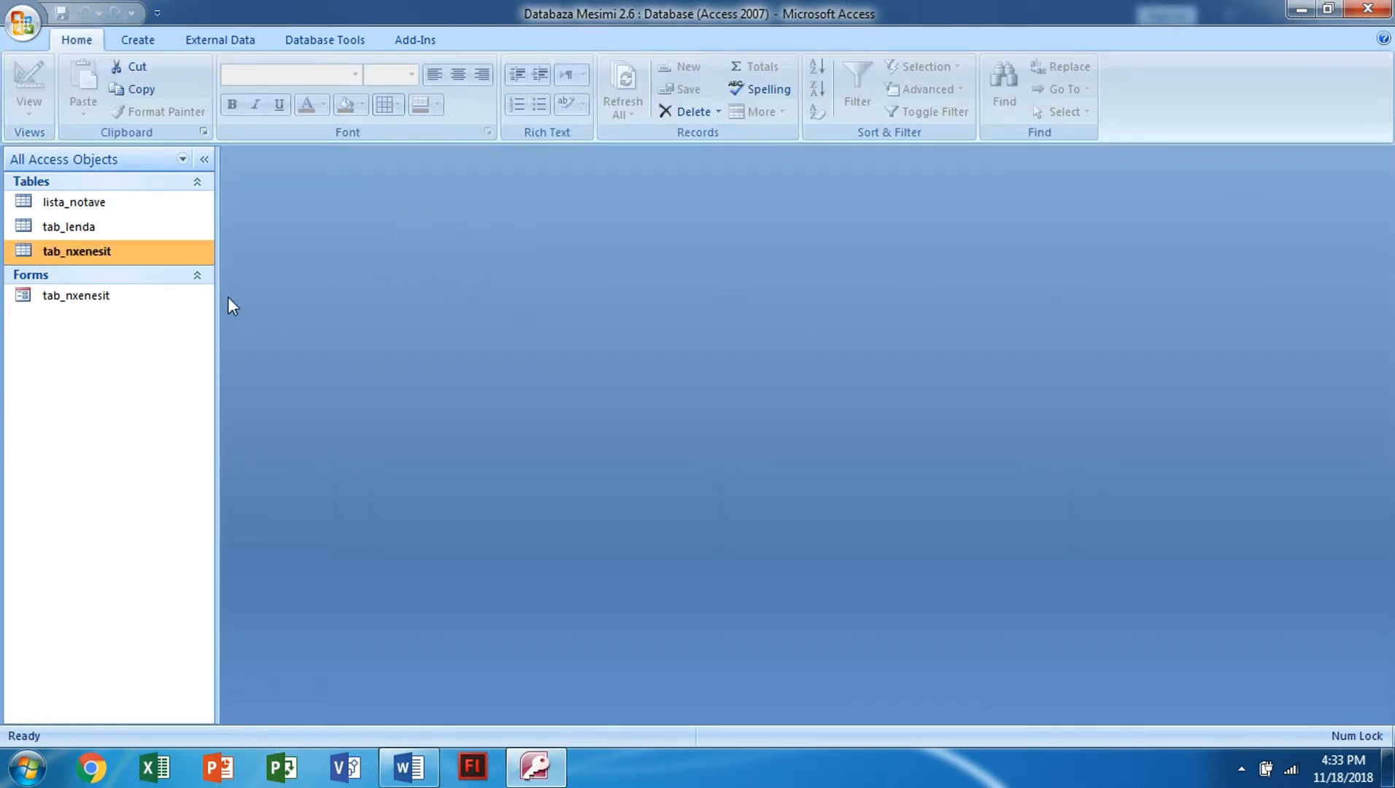
# Delete the tab_nxenesit form from the navigation pane, confirming with Yes.
pyautogui.click(125, 299)
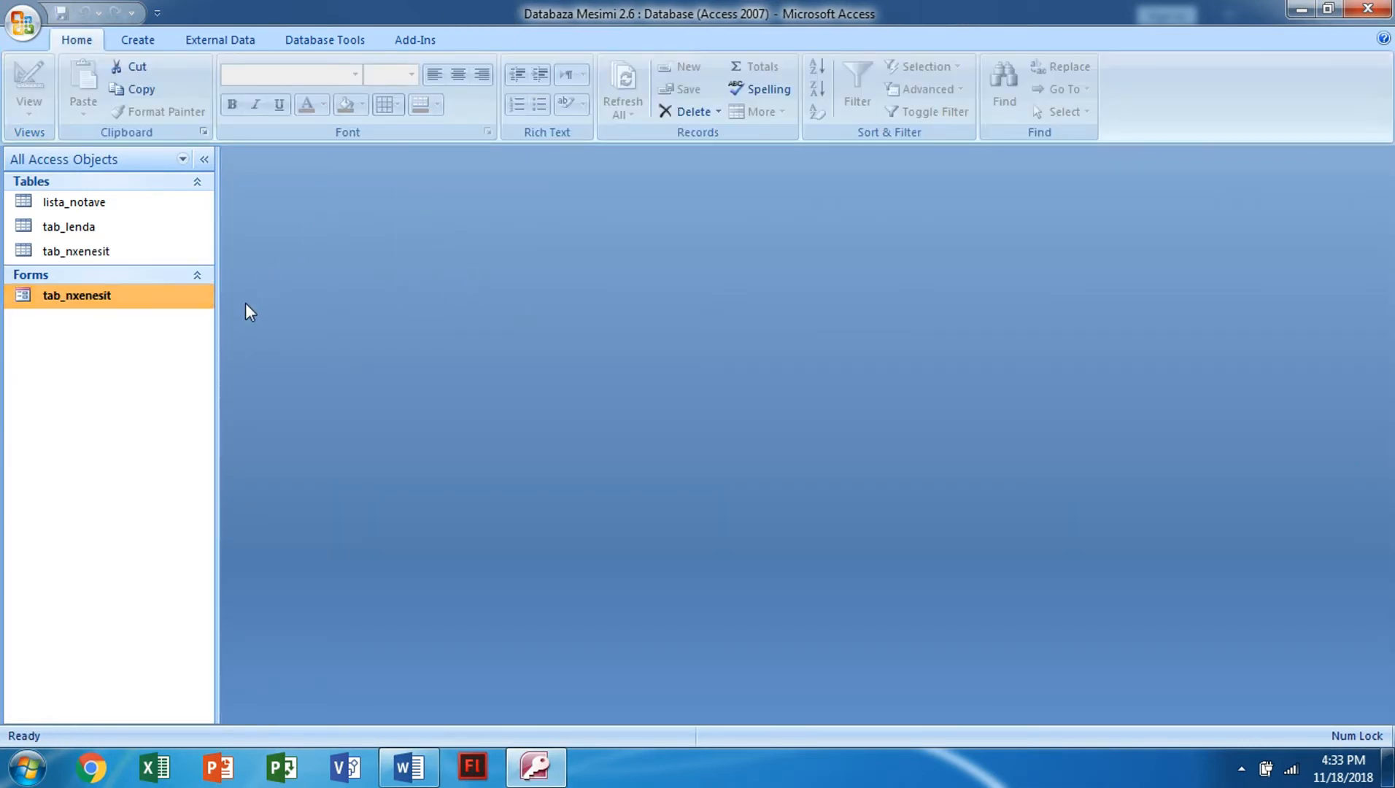
pyautogui.rightClick(137, 294)
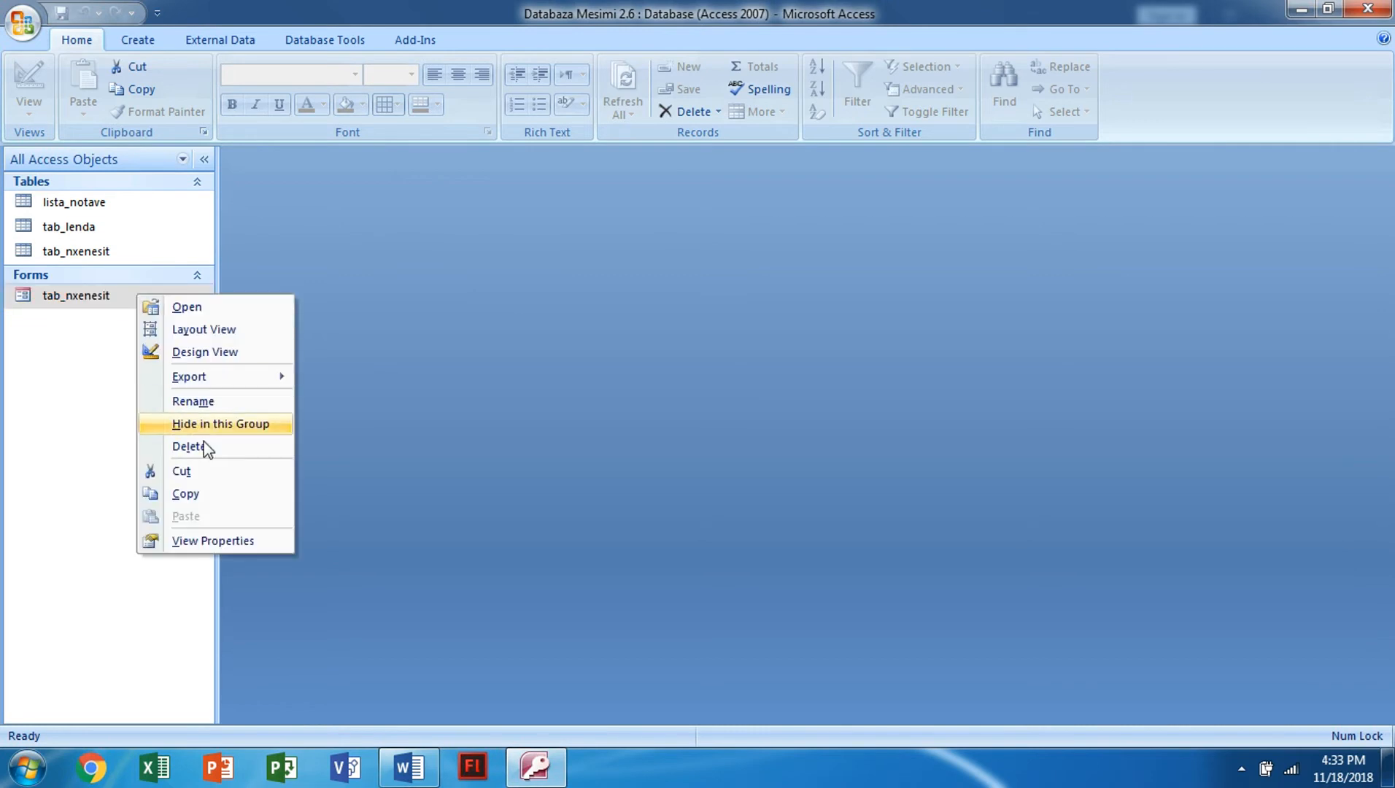
pyautogui.click(218, 448)
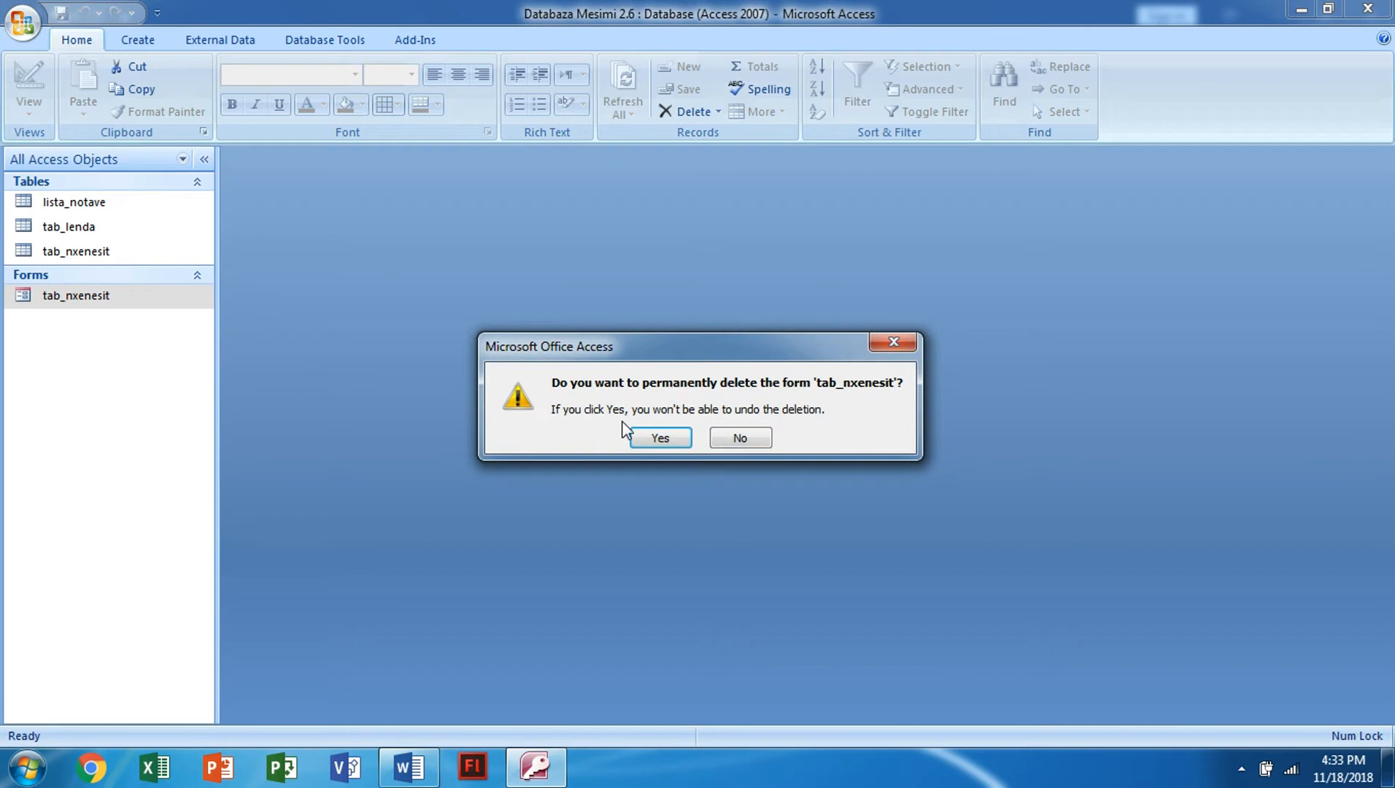
pyautogui.click(660, 439)
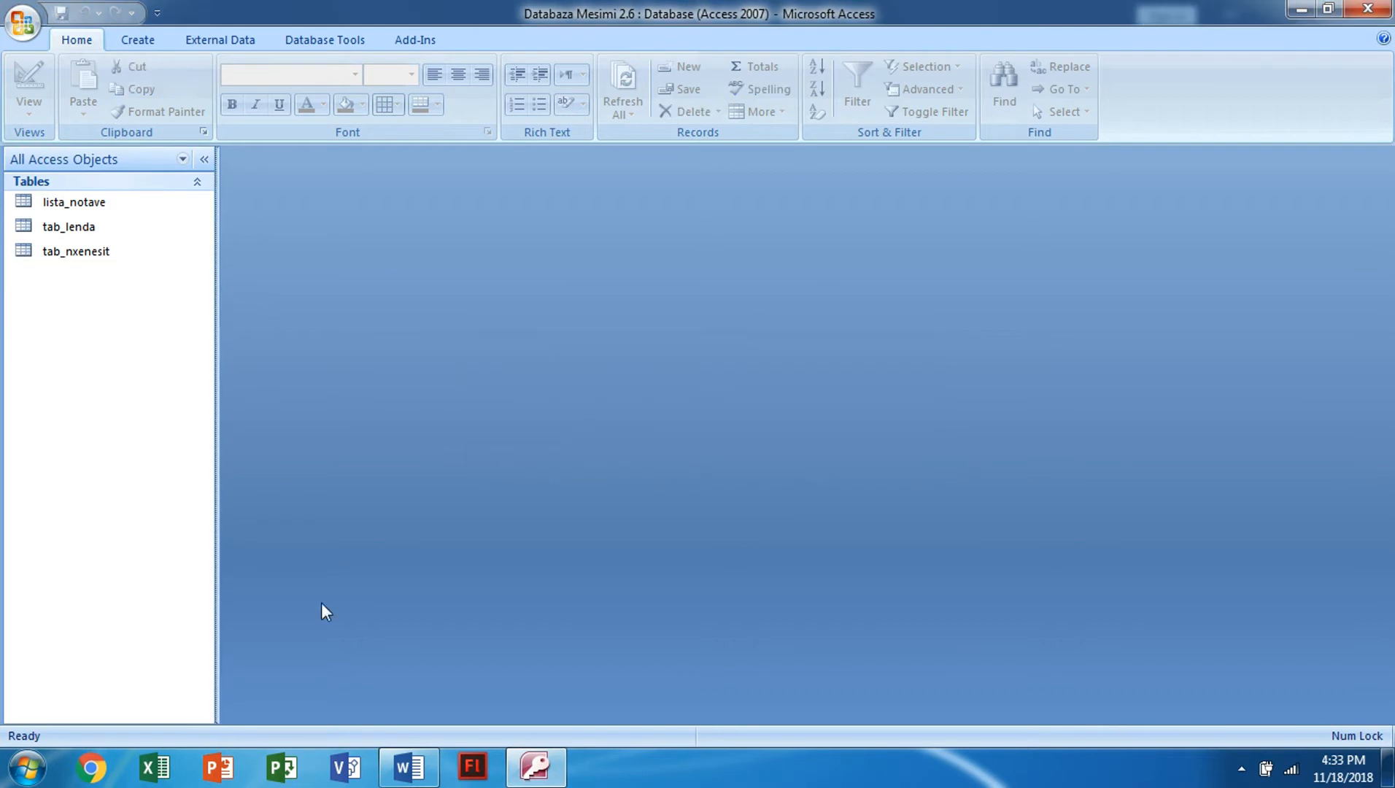
pyautogui.click(409, 766)
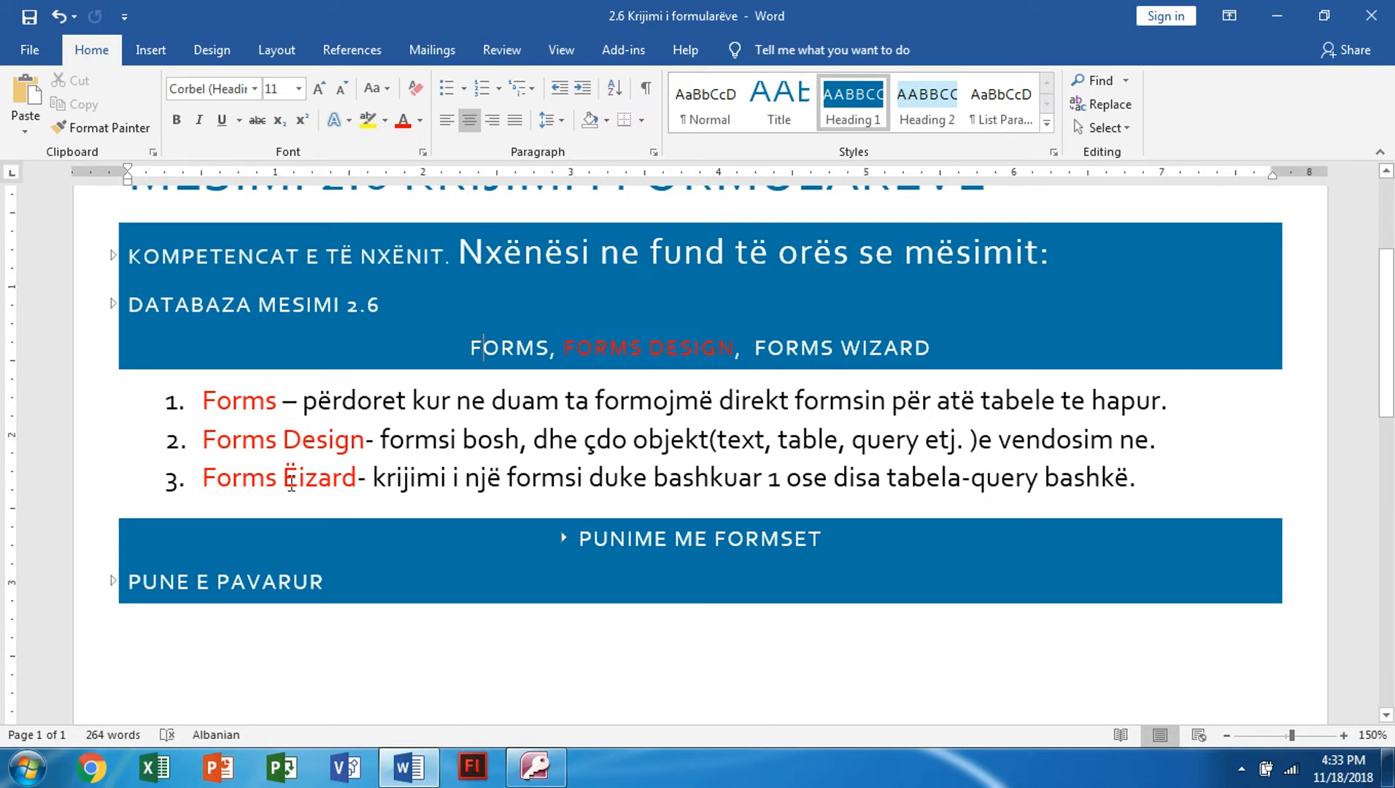
# Change 'Eizard' to 'Wizard' in list item 3 and save the Word document.
pyautogui.moveTo(287, 482); pyautogui.dragTo(299, 482)
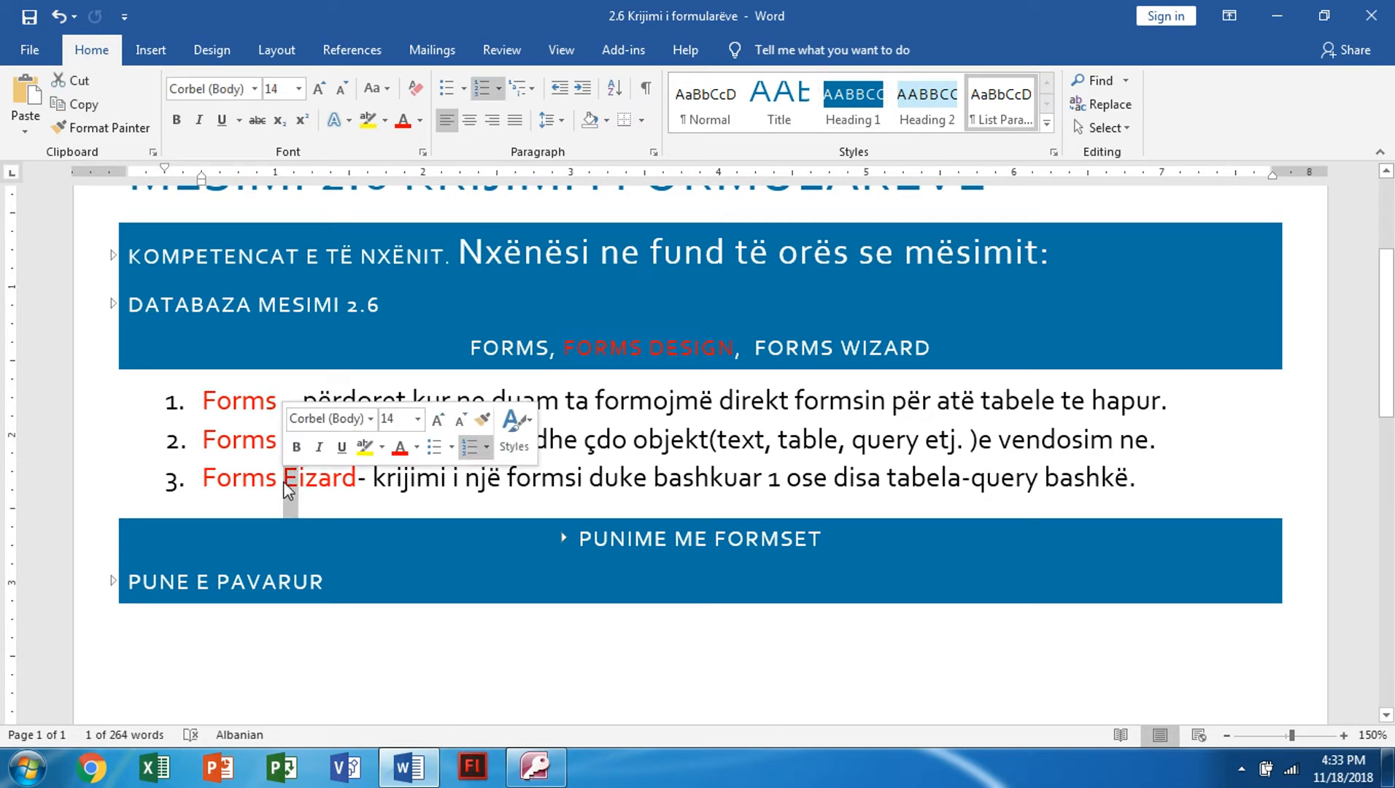
pyautogui.write('W')
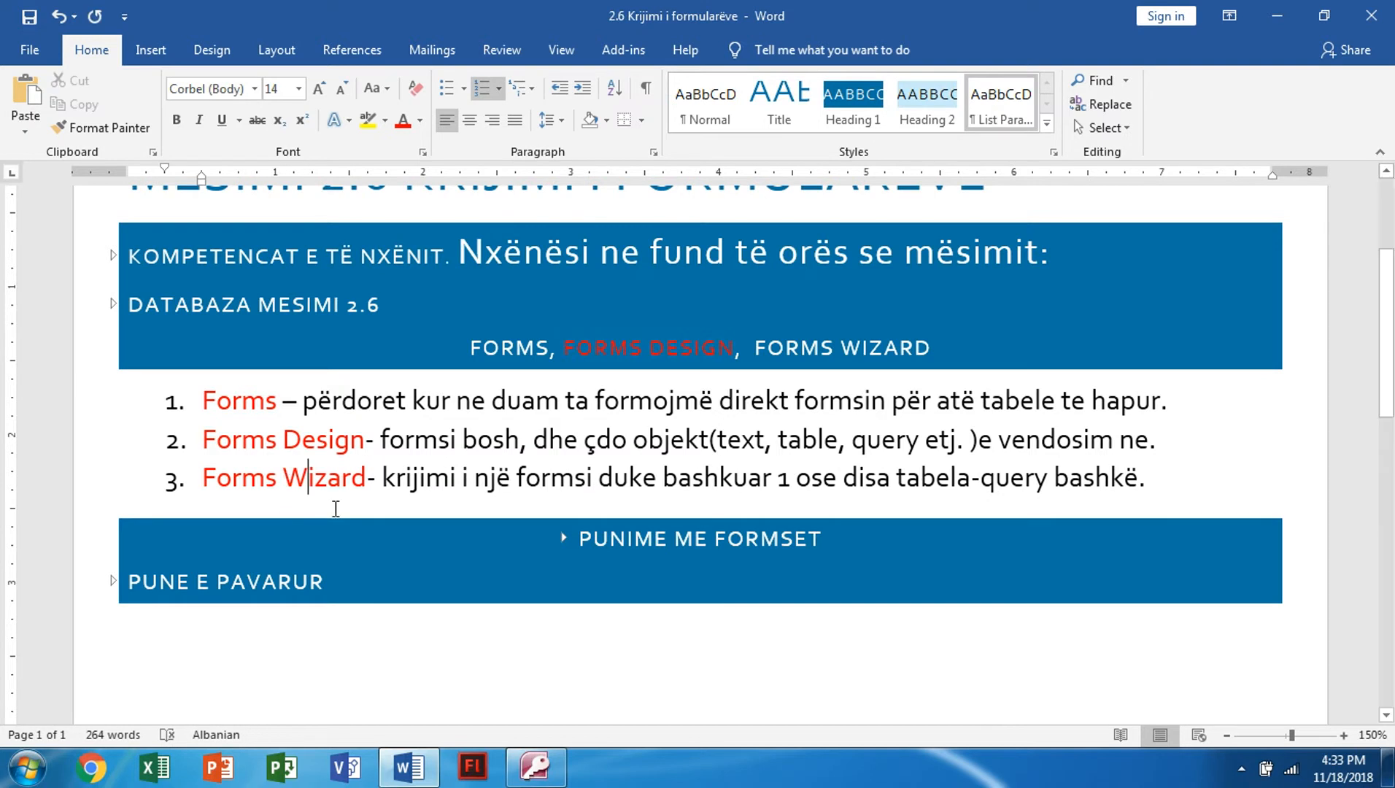
pyautogui.hotkey('ctrl', 's')
pyautogui.click(662, 458)
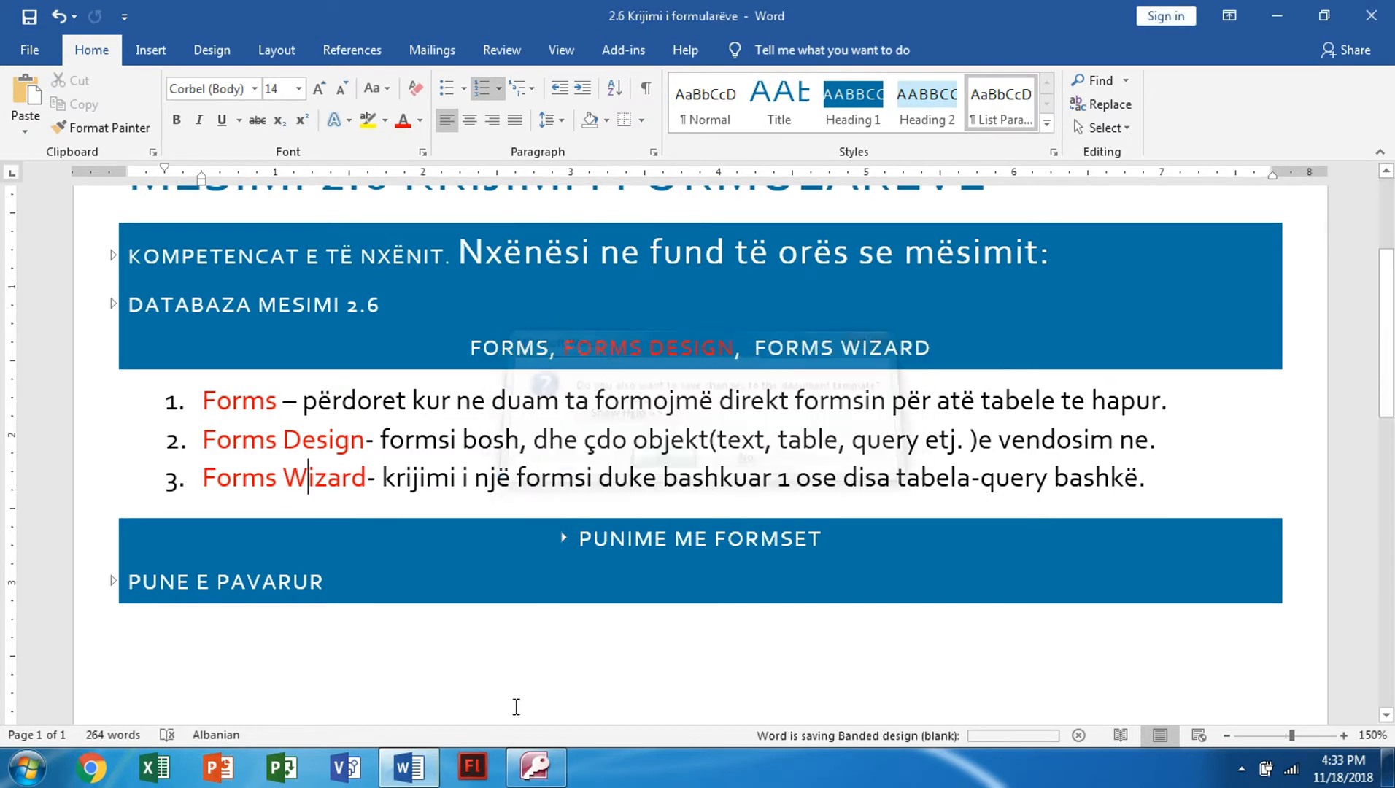
pyautogui.click(534, 765)
# Start a blank design form and draw a Command0 button, skipping its wizard.
pyautogui.click(150, 38)
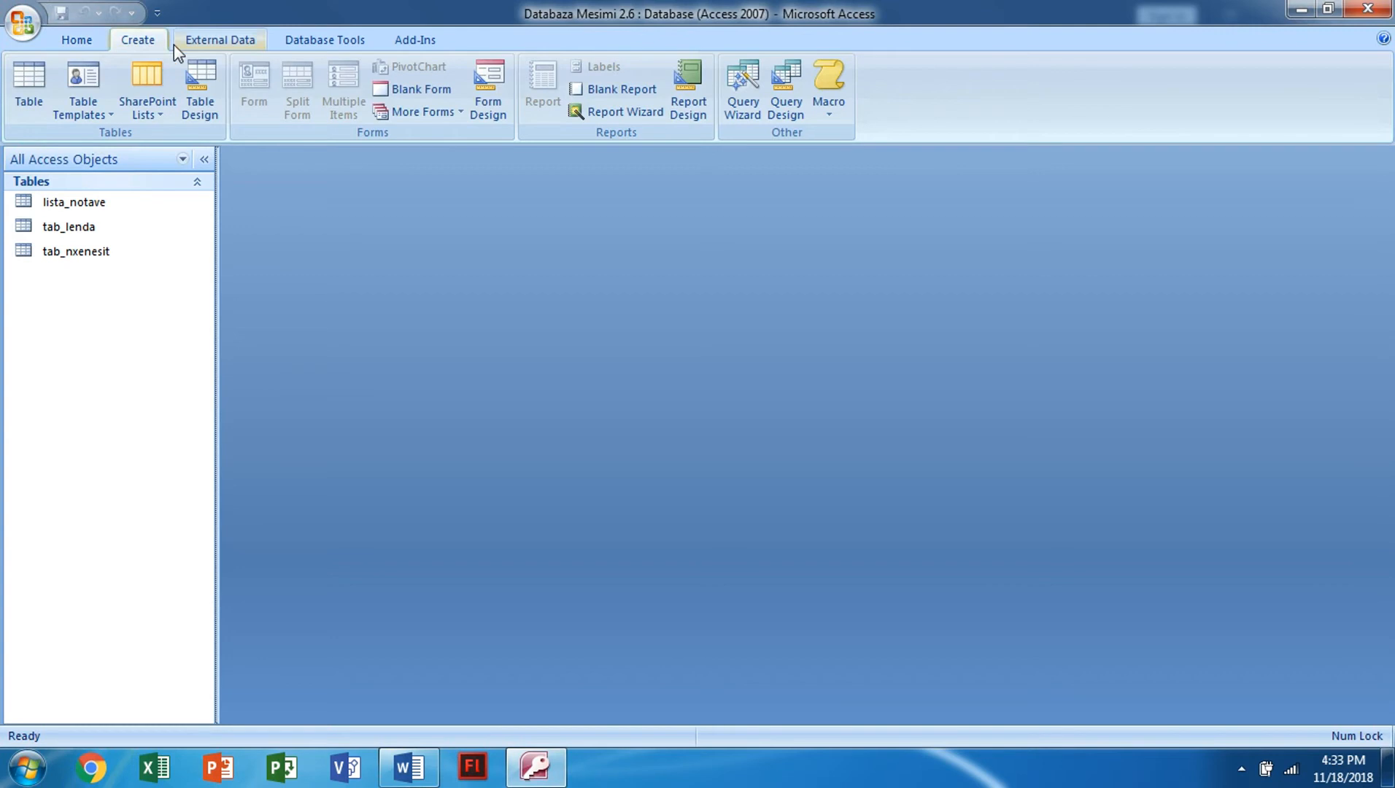
pyautogui.click(496, 90)
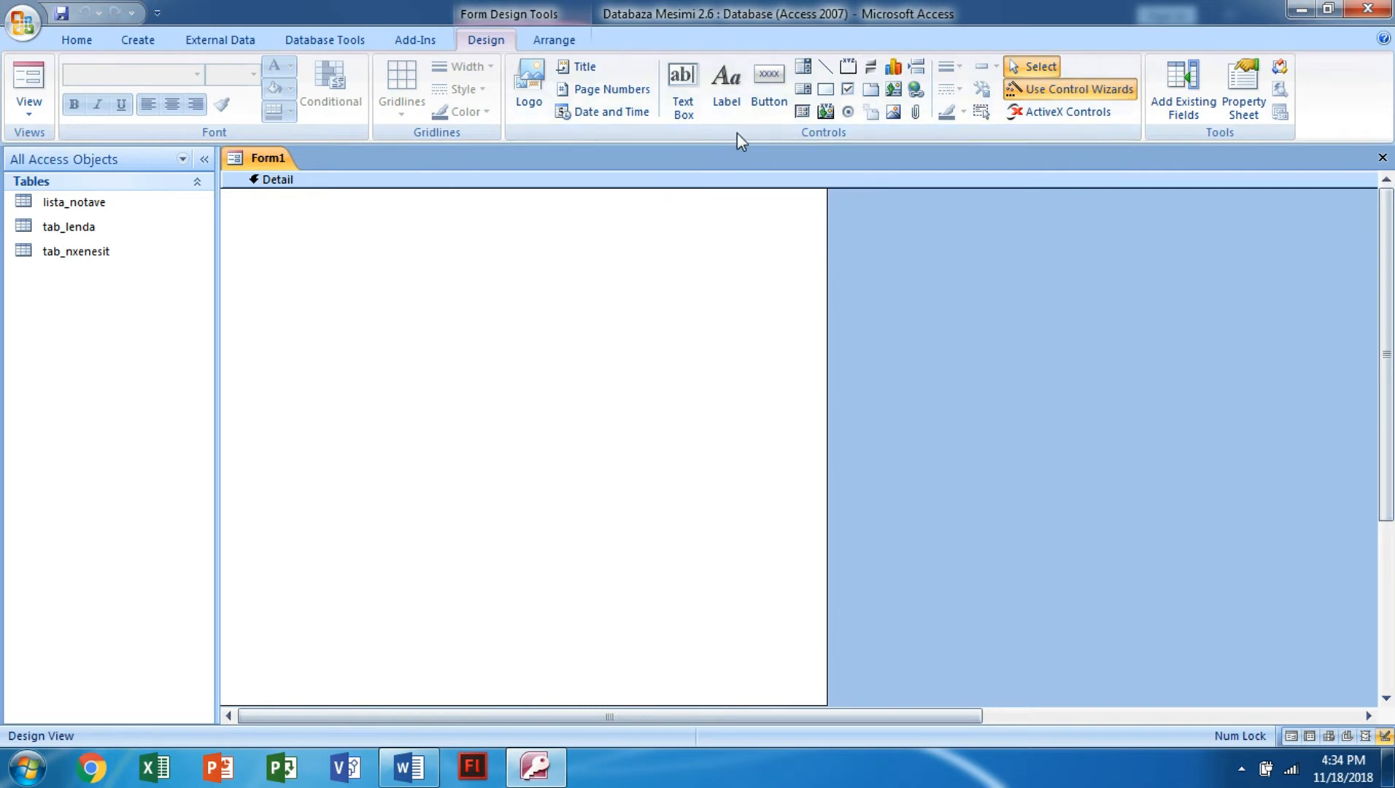
pyautogui.click(763, 105)
pyautogui.moveTo(424, 299); pyautogui.dragTo(561, 361)
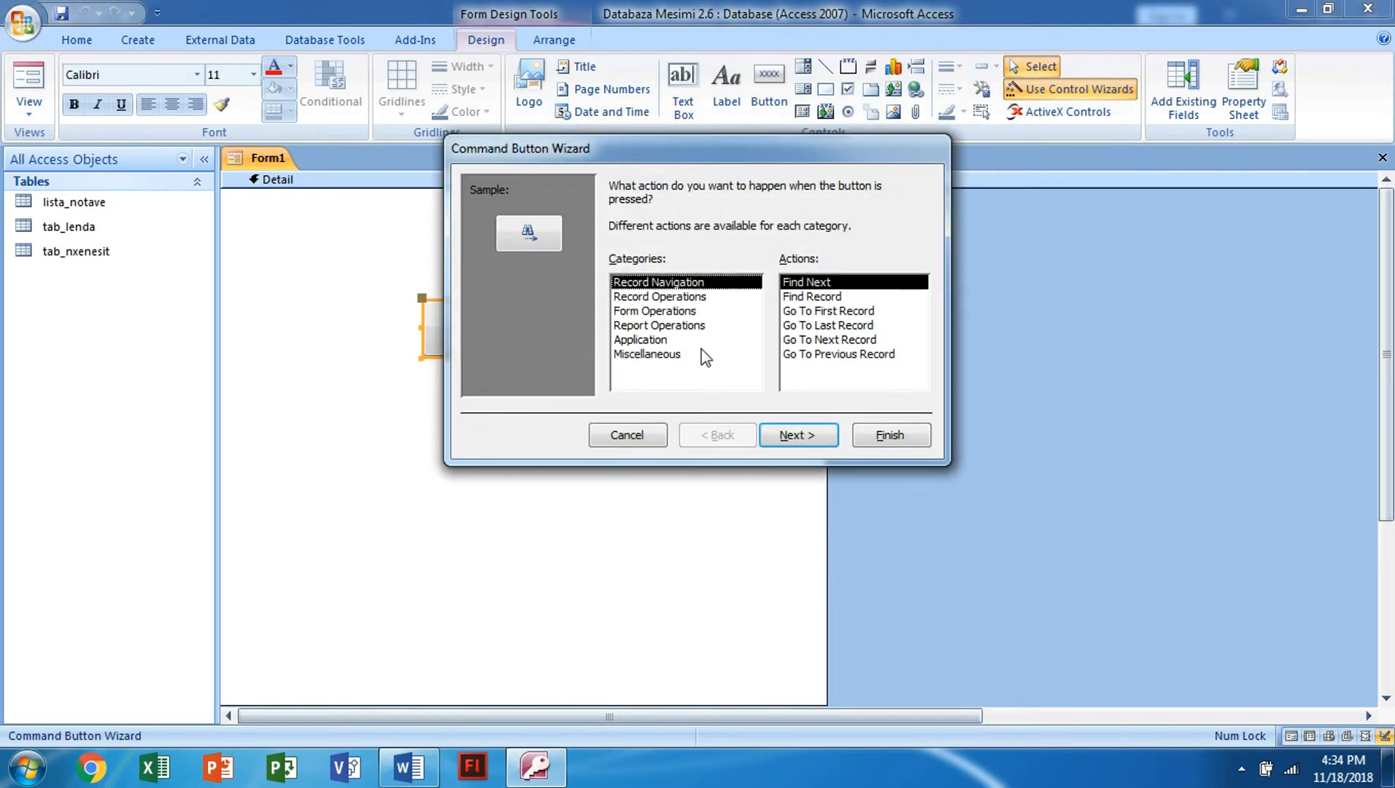
pyautogui.click(656, 438)
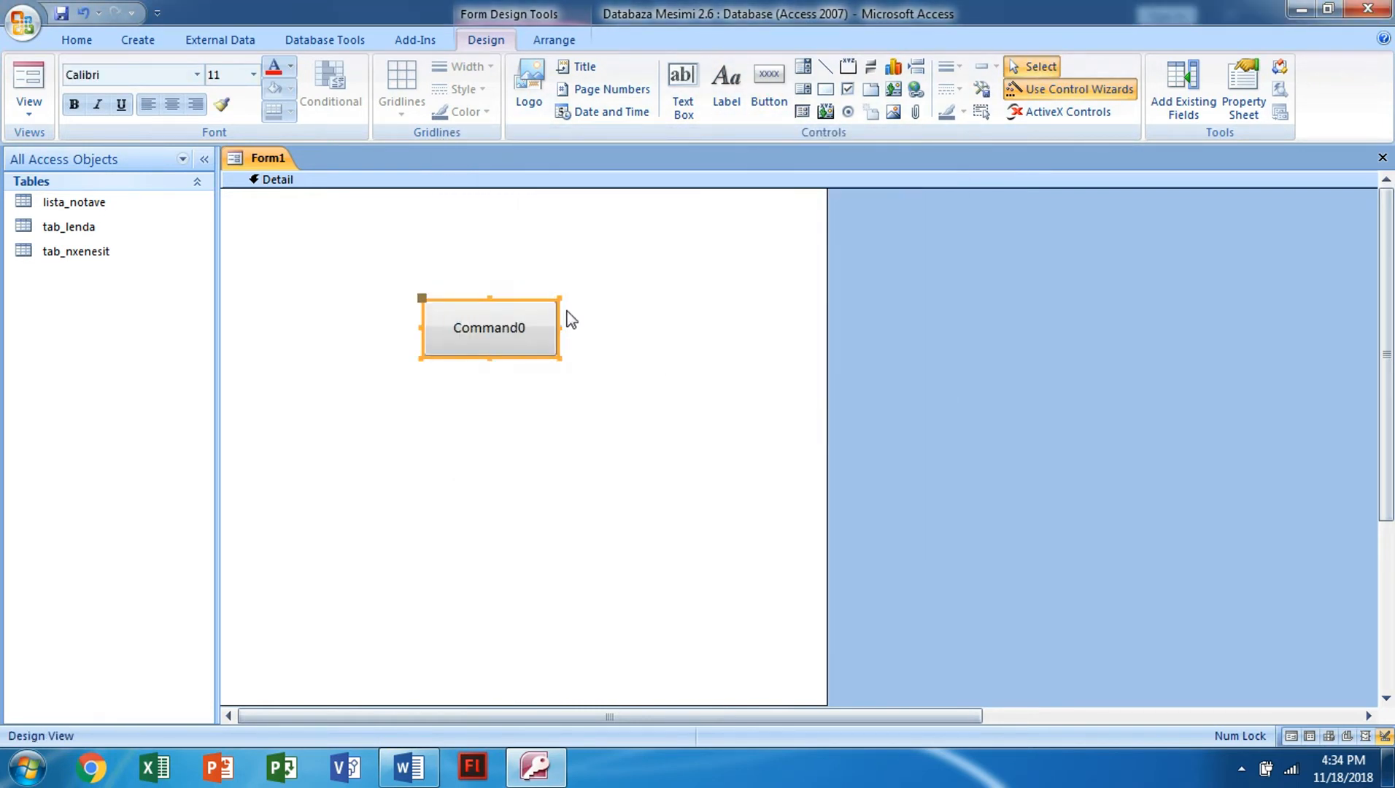
# Add the lista_notave fields Id_Lenda, Id_Nxenesi and Data_Provimit to the form.
pyautogui.click(1187, 84)
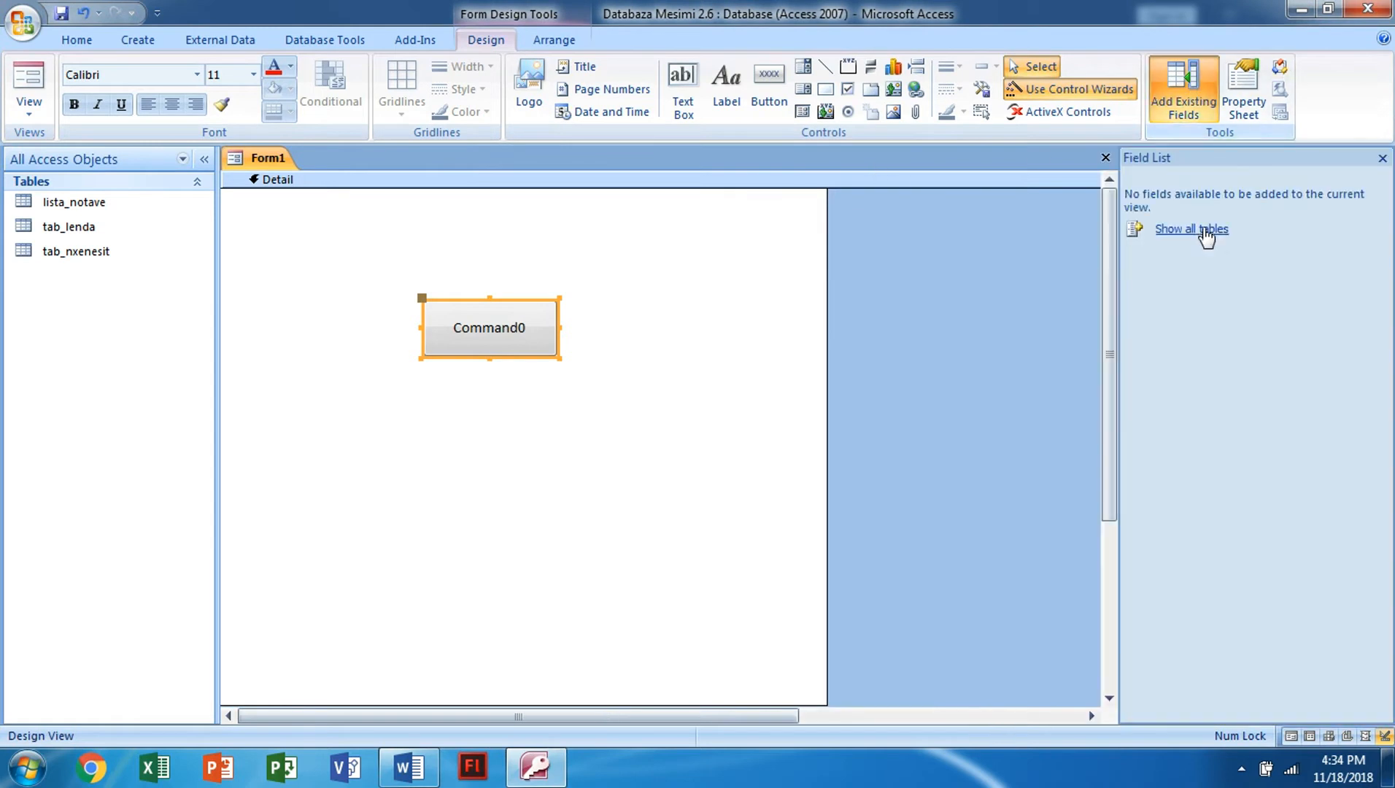
pyautogui.click(1196, 233)
pyautogui.click(1174, 197)
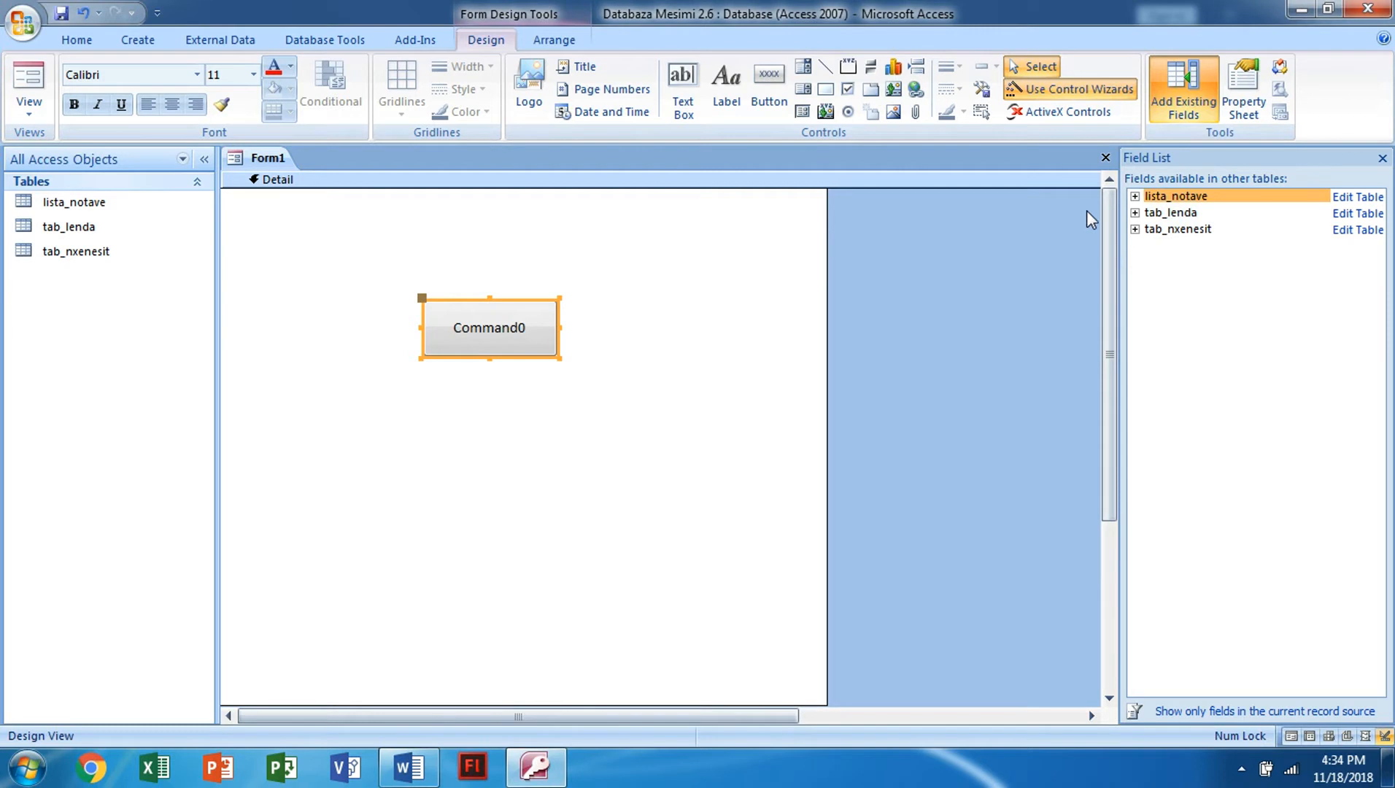
pyautogui.click(1135, 197)
pyautogui.moveTo(1171, 214); pyautogui.dragTo(658, 337)
pyautogui.moveTo(1167, 237); pyautogui.dragTo(708, 471)
pyautogui.moveTo(1169, 250); pyautogui.dragTo(684, 392)
# Preview Form1 in Form View, then close it without saving.
pyautogui.click(29, 80)
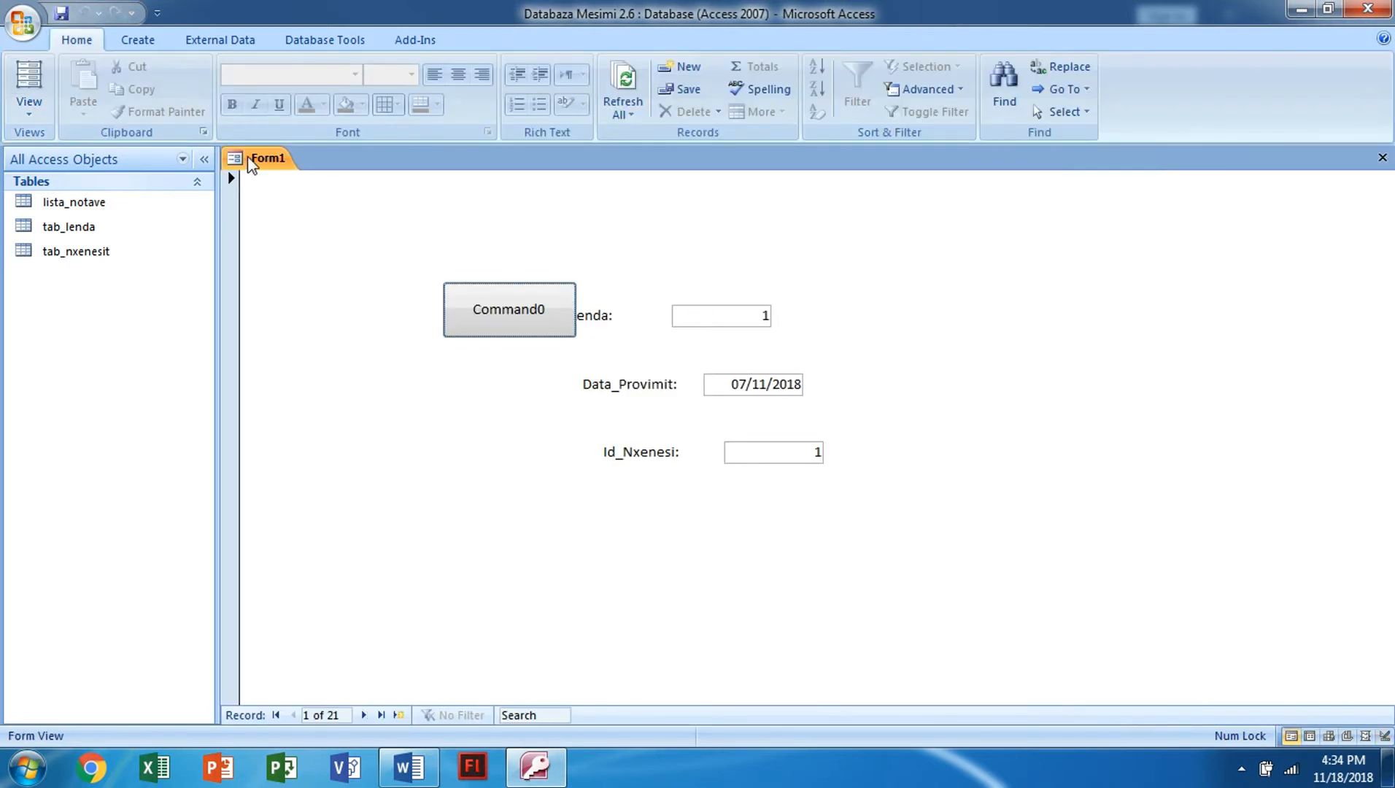
pyautogui.rightClick(248, 156)
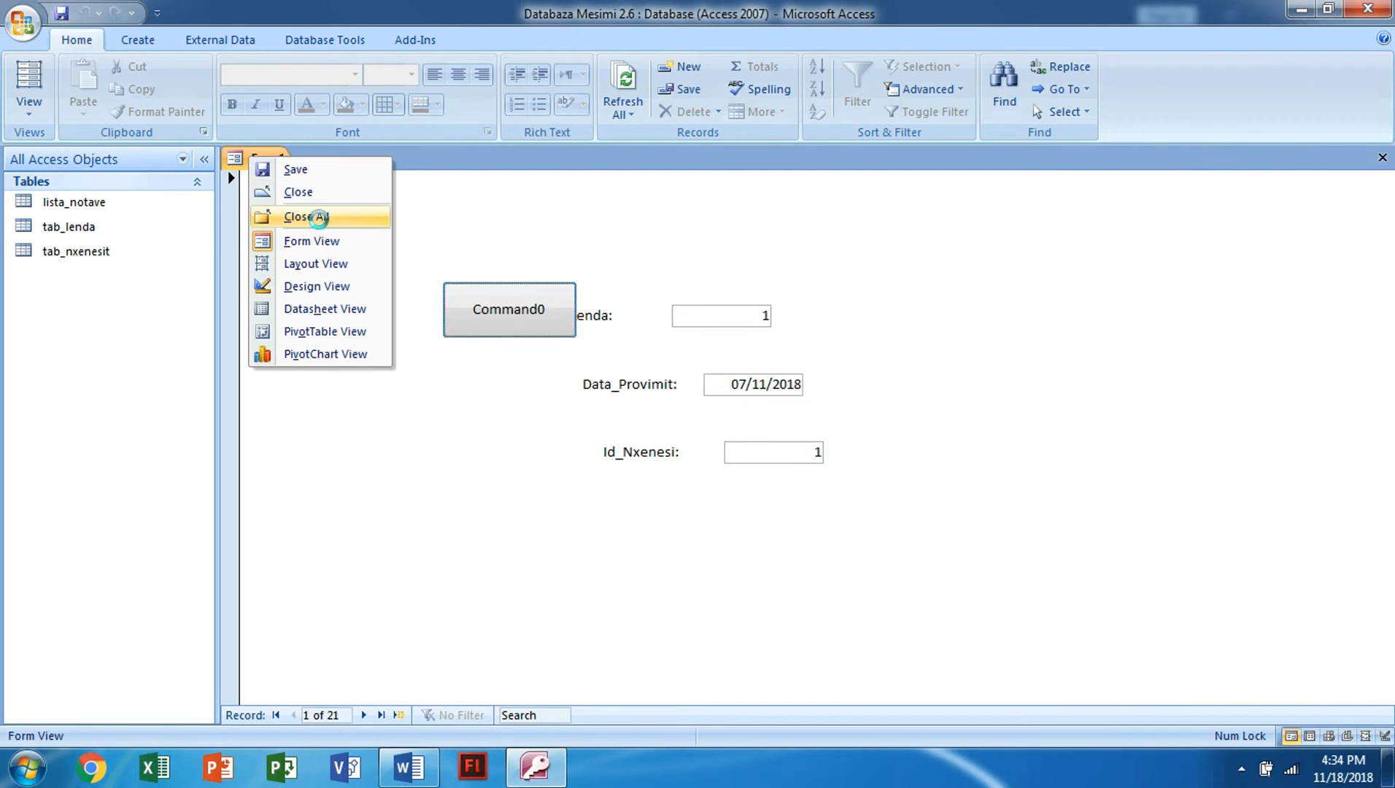
pyautogui.click(321, 219)
pyautogui.click(696, 438)
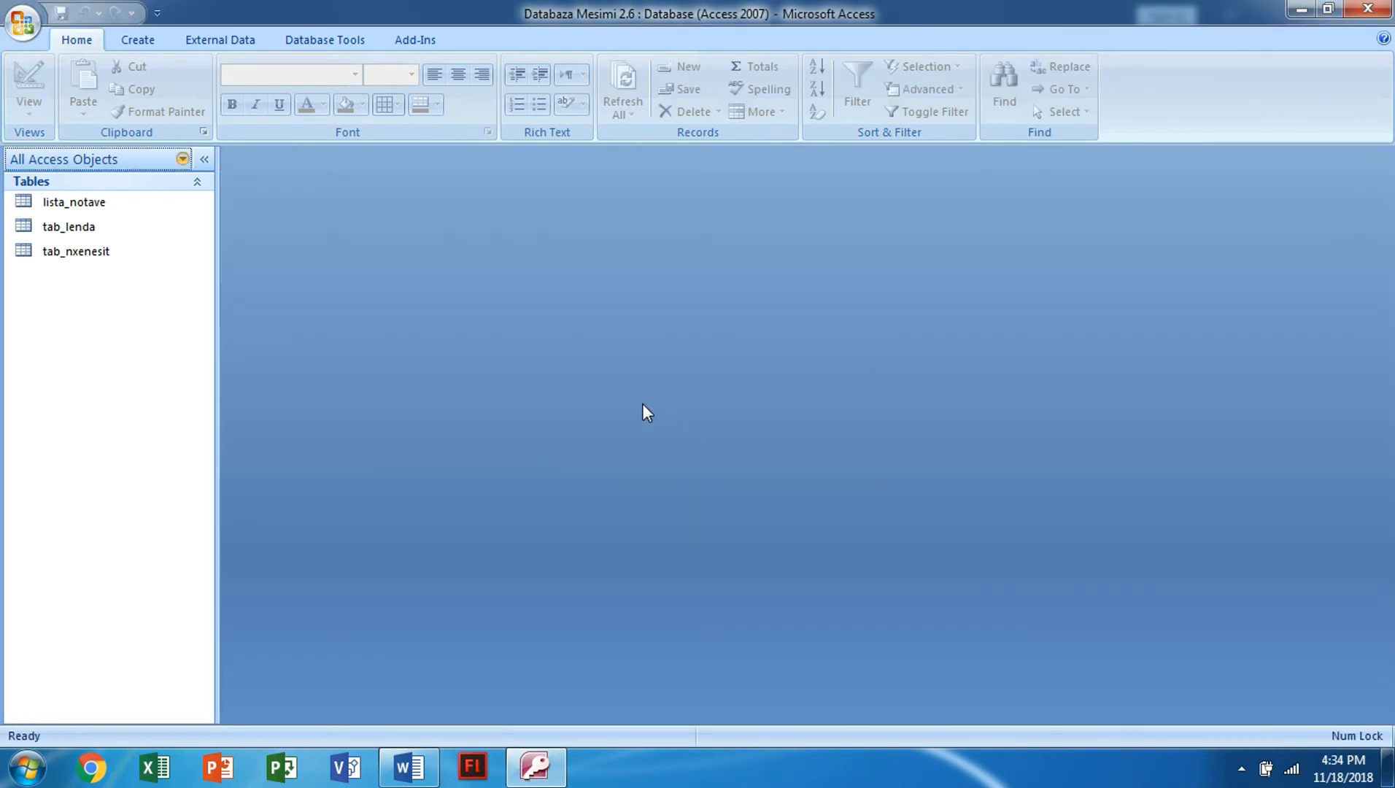
pyautogui.click(426, 762)
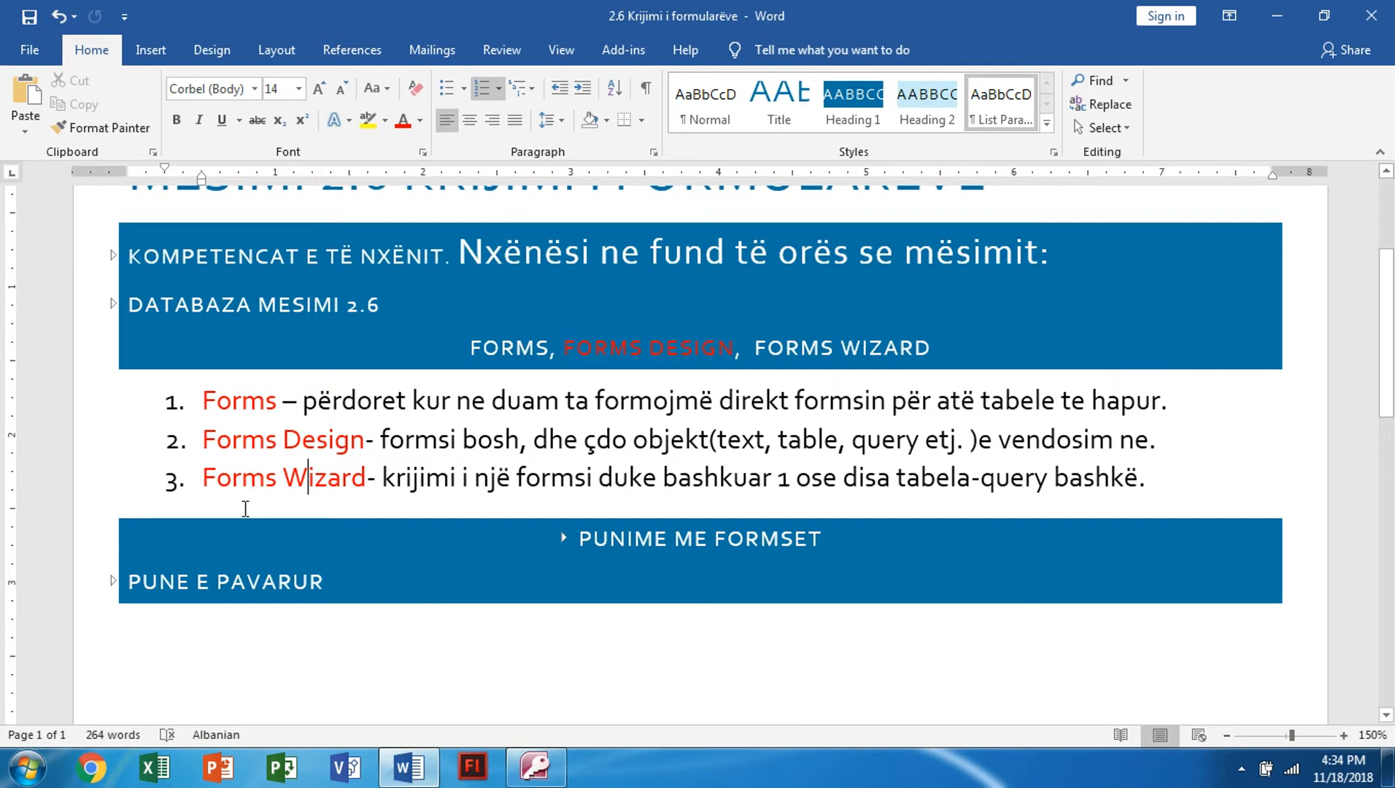
# Highlight the Forms Wizard line in Word and return to Access.
pyautogui.moveTo(333, 477); pyautogui.dragTo(1164, 490)
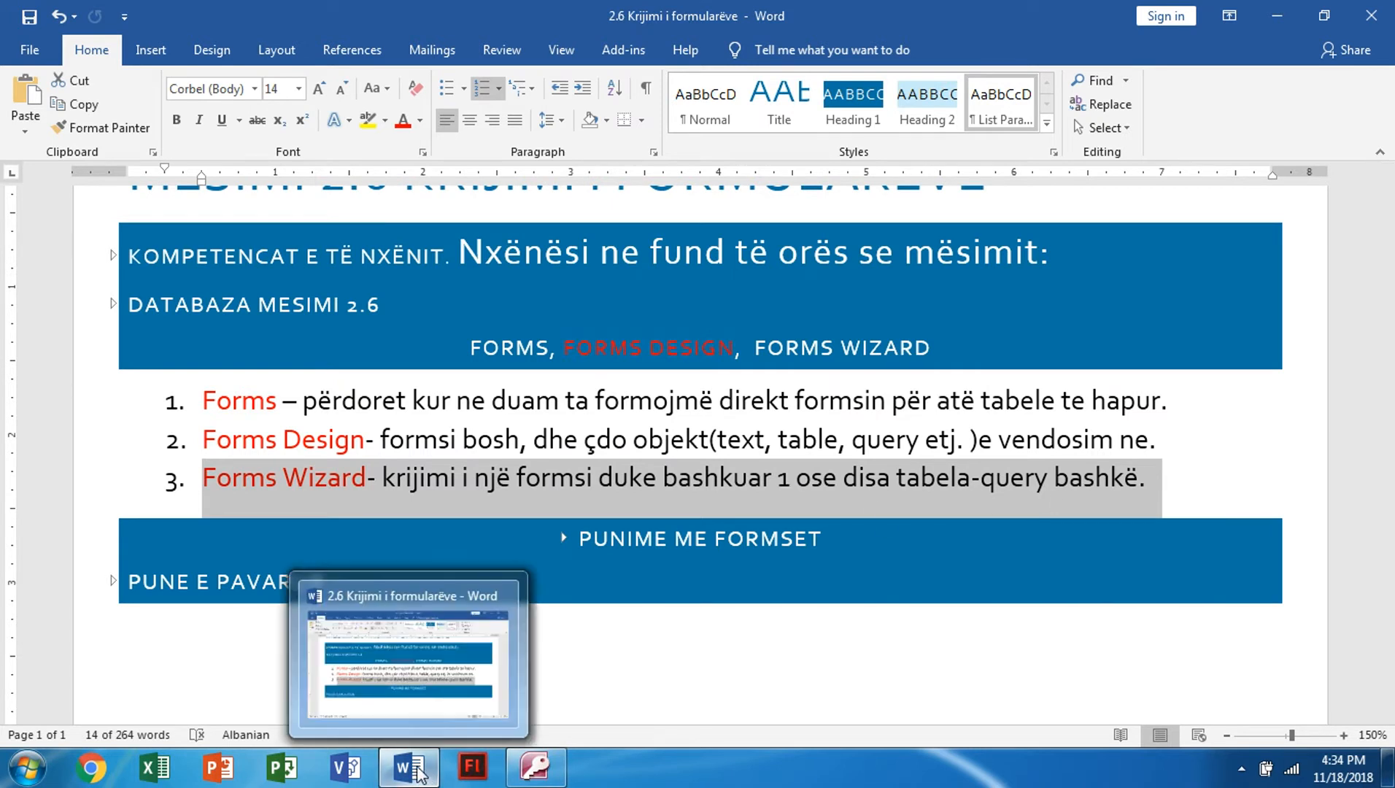
pyautogui.click(537, 771)
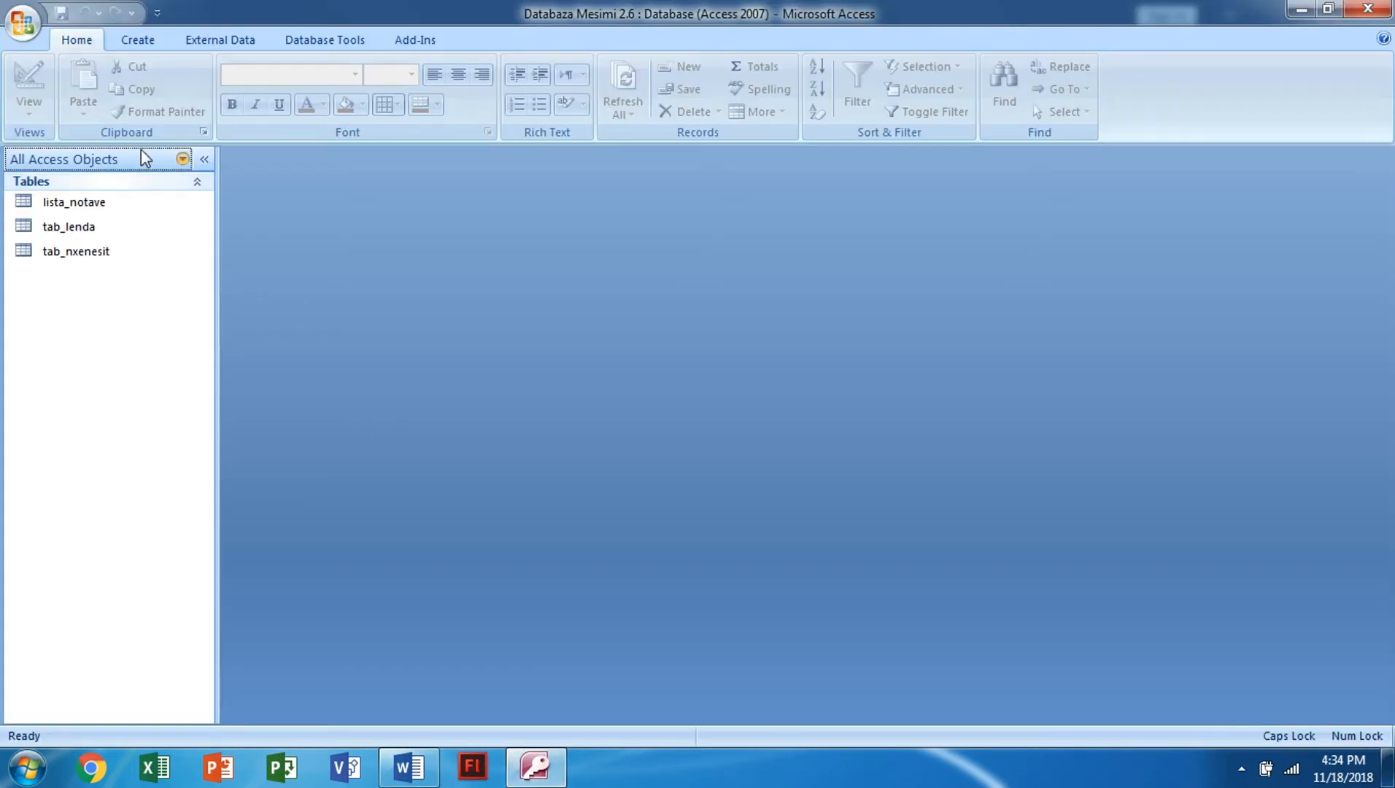
# Launch the Form Wizard and pick tab_nxenesit as the source table.
pyautogui.click(135, 40)
pyautogui.click(429, 113)
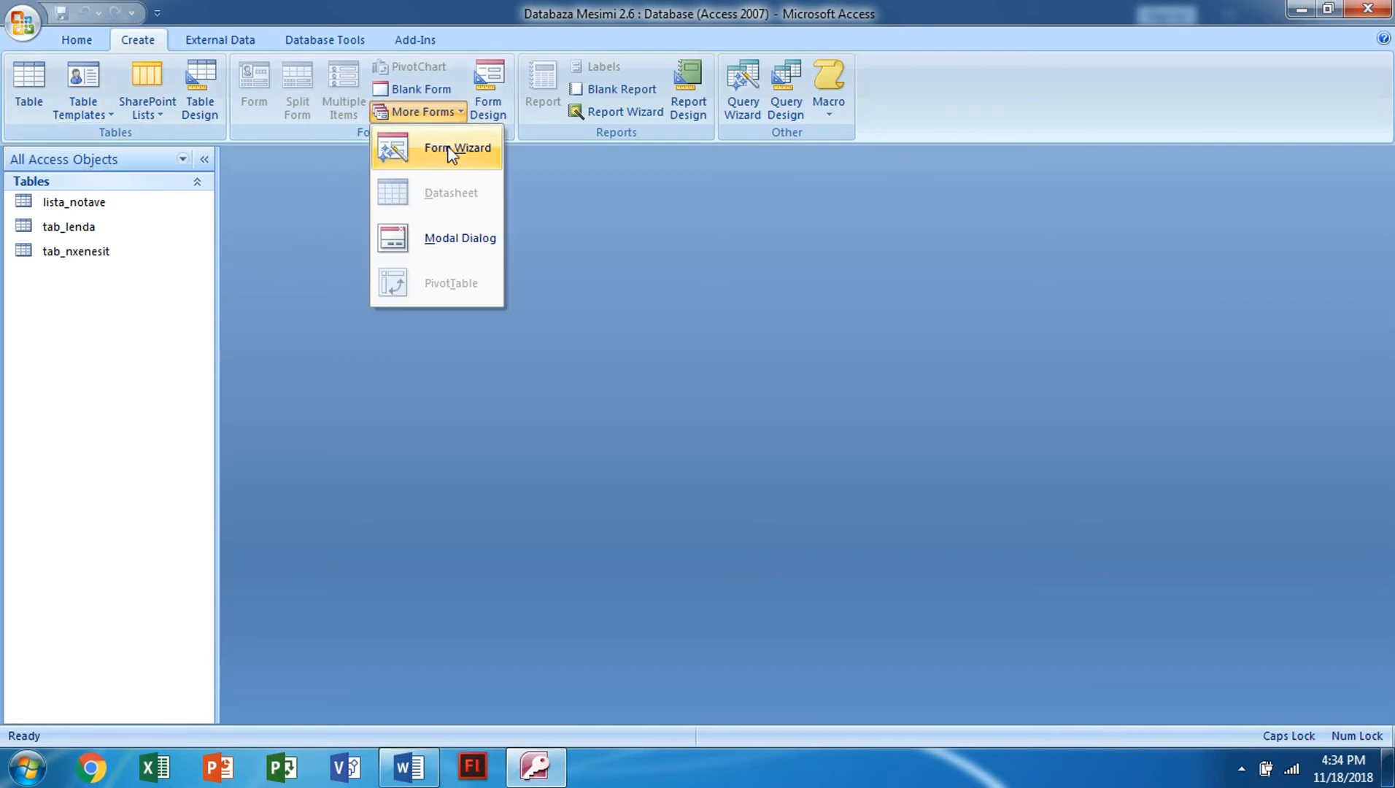
pyautogui.click(444, 151)
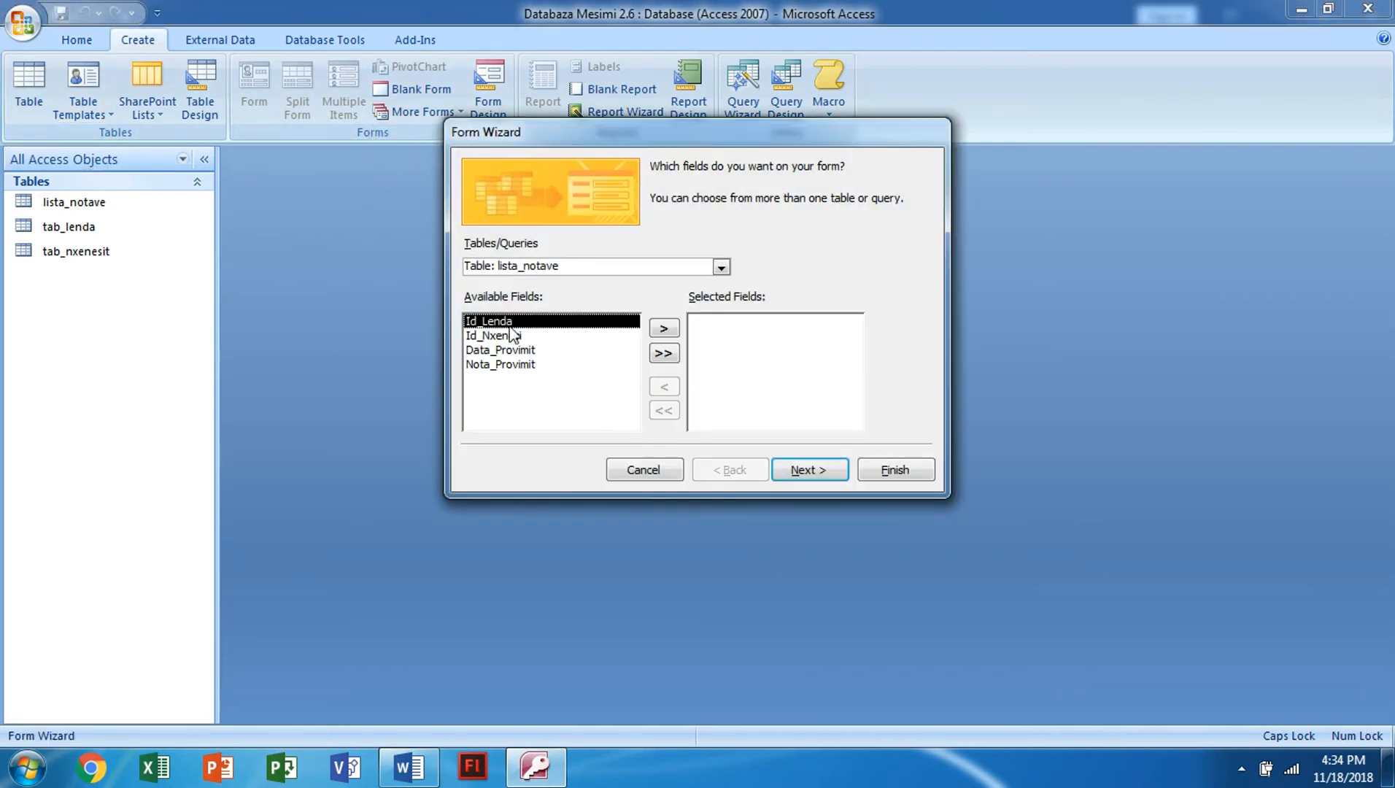
pyautogui.click(720, 266)
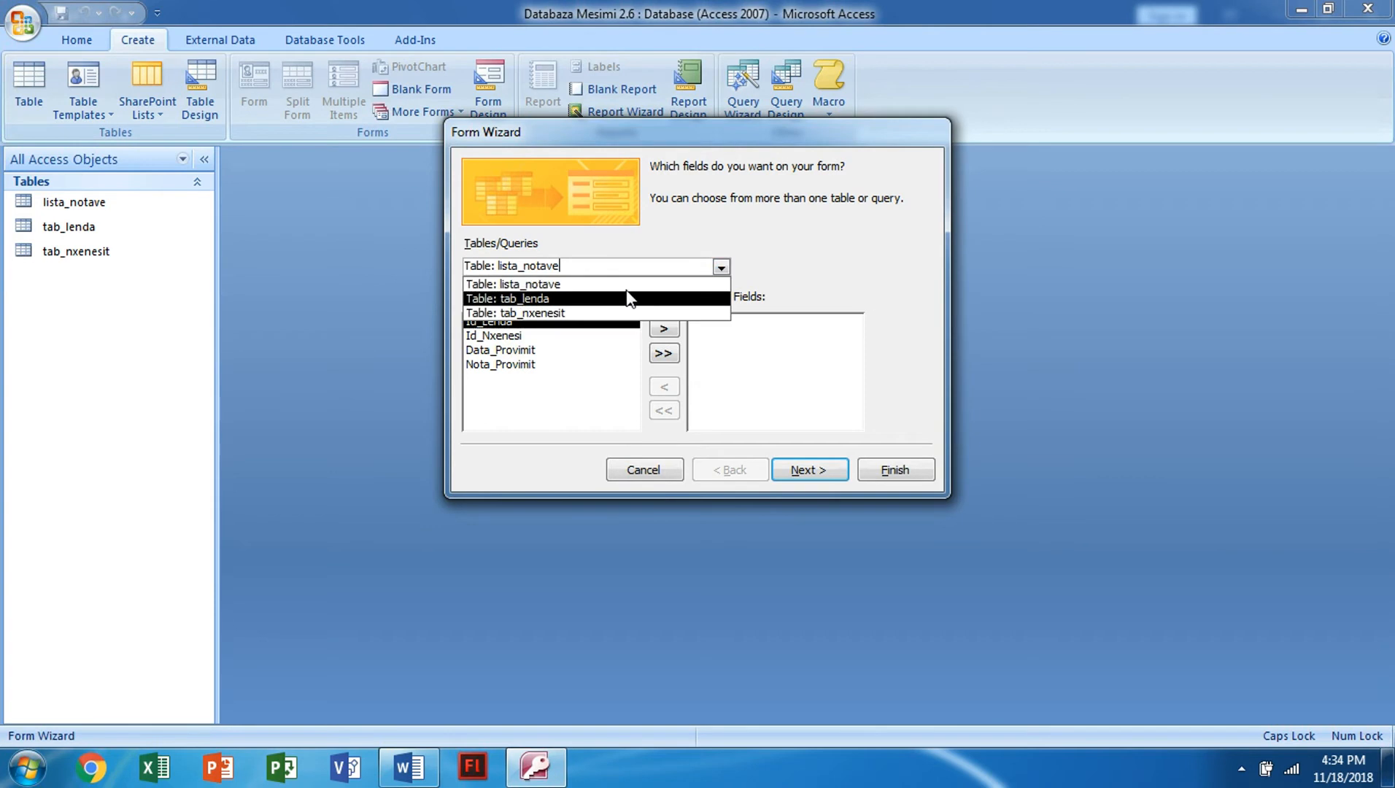
pyautogui.click(577, 318)
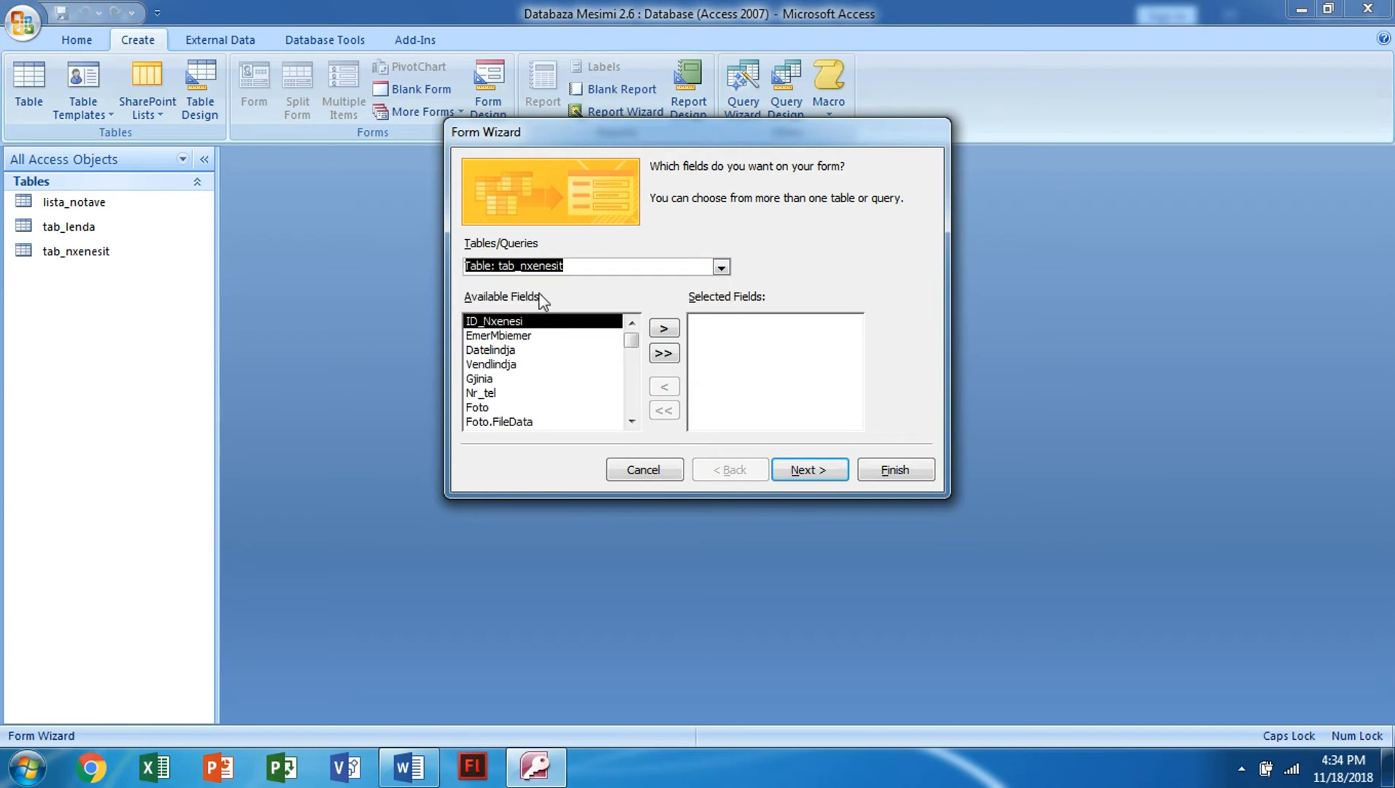
pyautogui.click(663, 354)
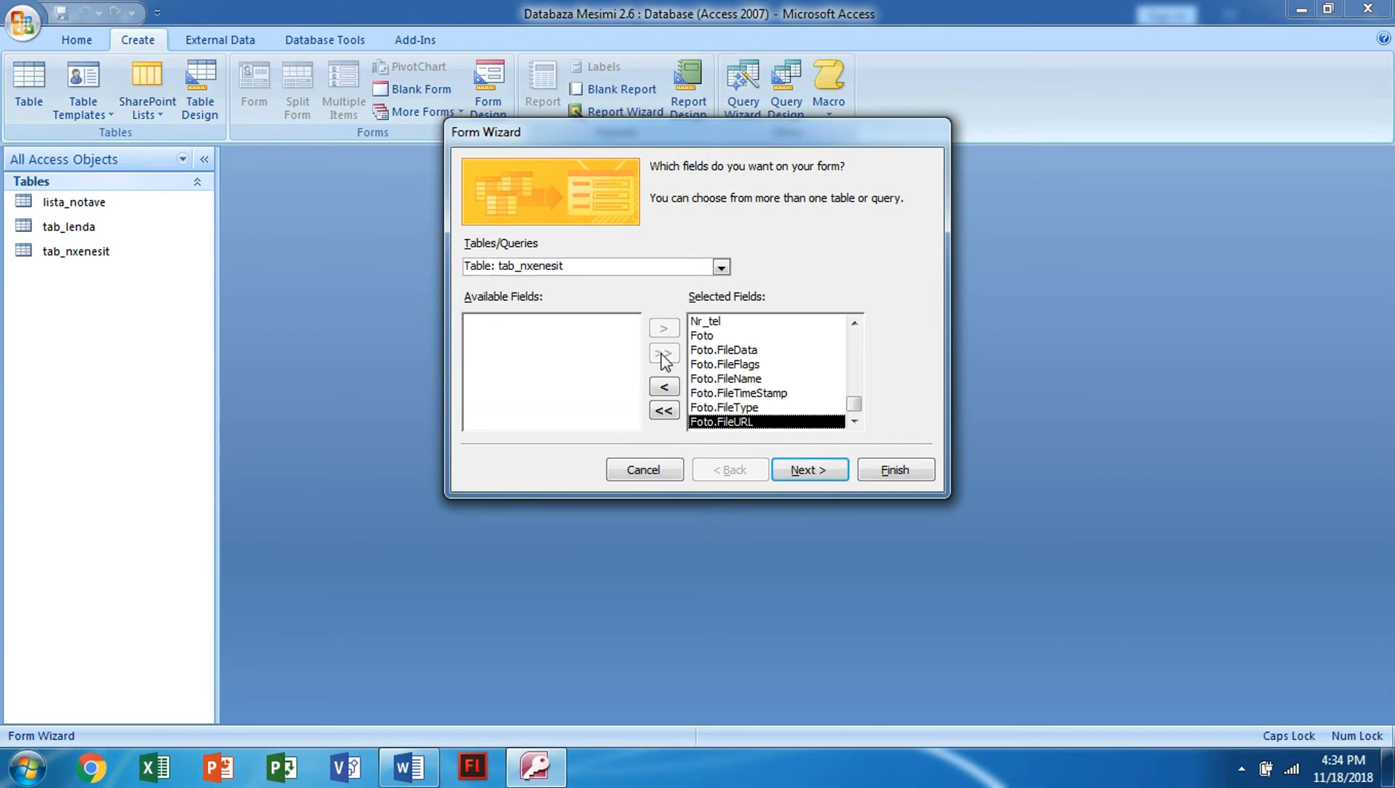
pyautogui.click(663, 411)
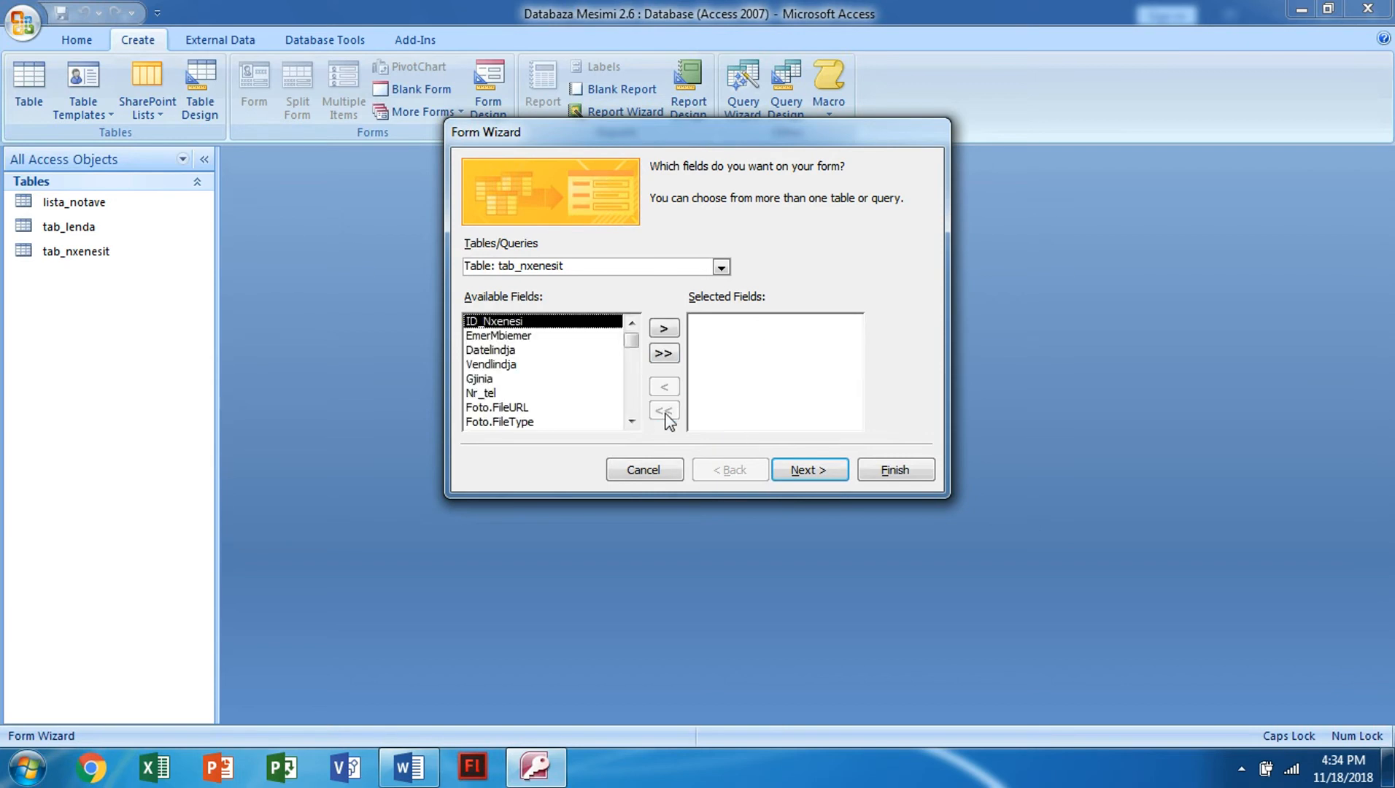
# Add ID_Nxenesi, EmerMbiemer, Datelindja, Vendlindja, Gjinia, Nr_tel and Foto to the form.
pyautogui.click(664, 329)
pyautogui.click(663, 329)
pyautogui.click(664, 330)
pyautogui.click(664, 330)
pyautogui.click(664, 329)
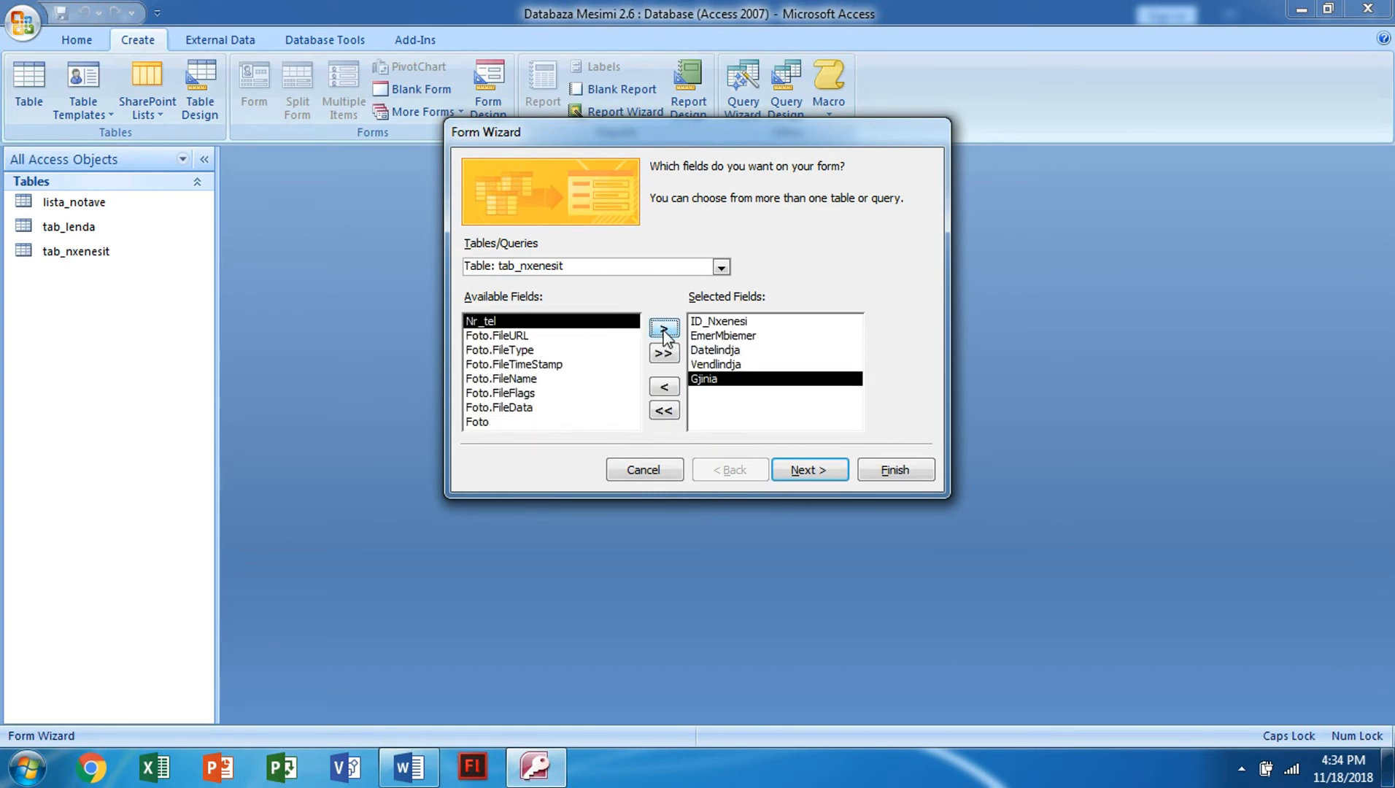
pyautogui.click(663, 329)
pyautogui.click(509, 409)
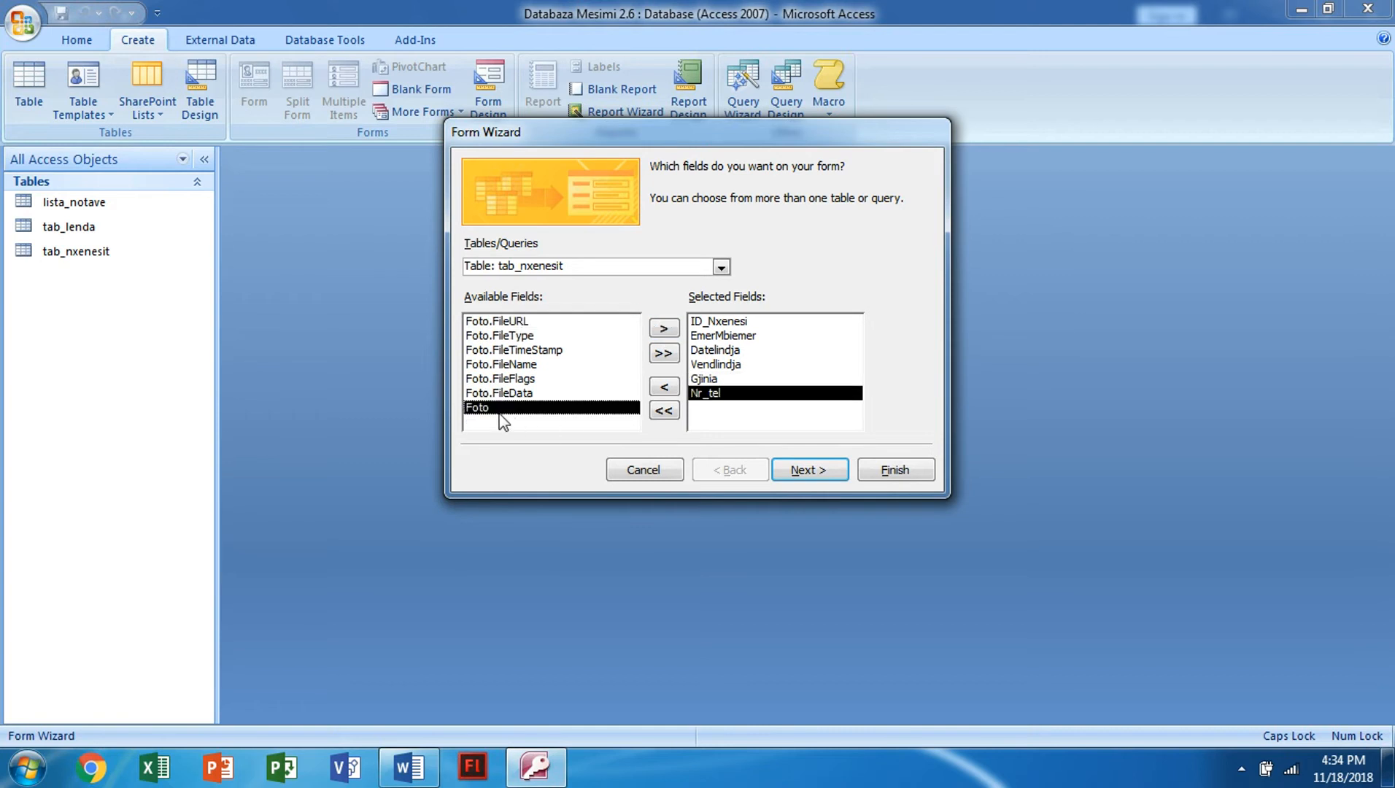
pyautogui.click(662, 329)
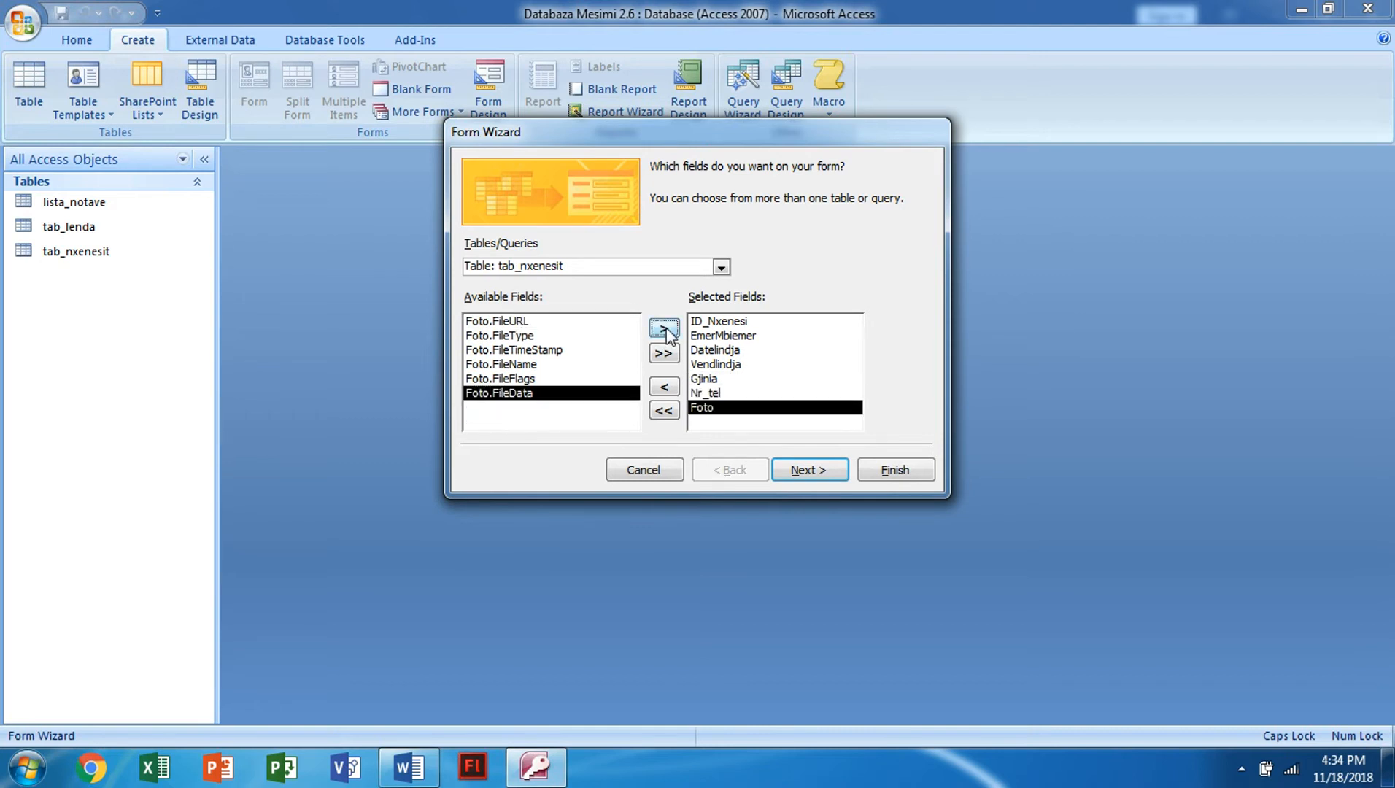
# Keep the default layout and choose the Equity style after previewing Civic.
pyautogui.click(805, 470)
pyautogui.click(832, 478)
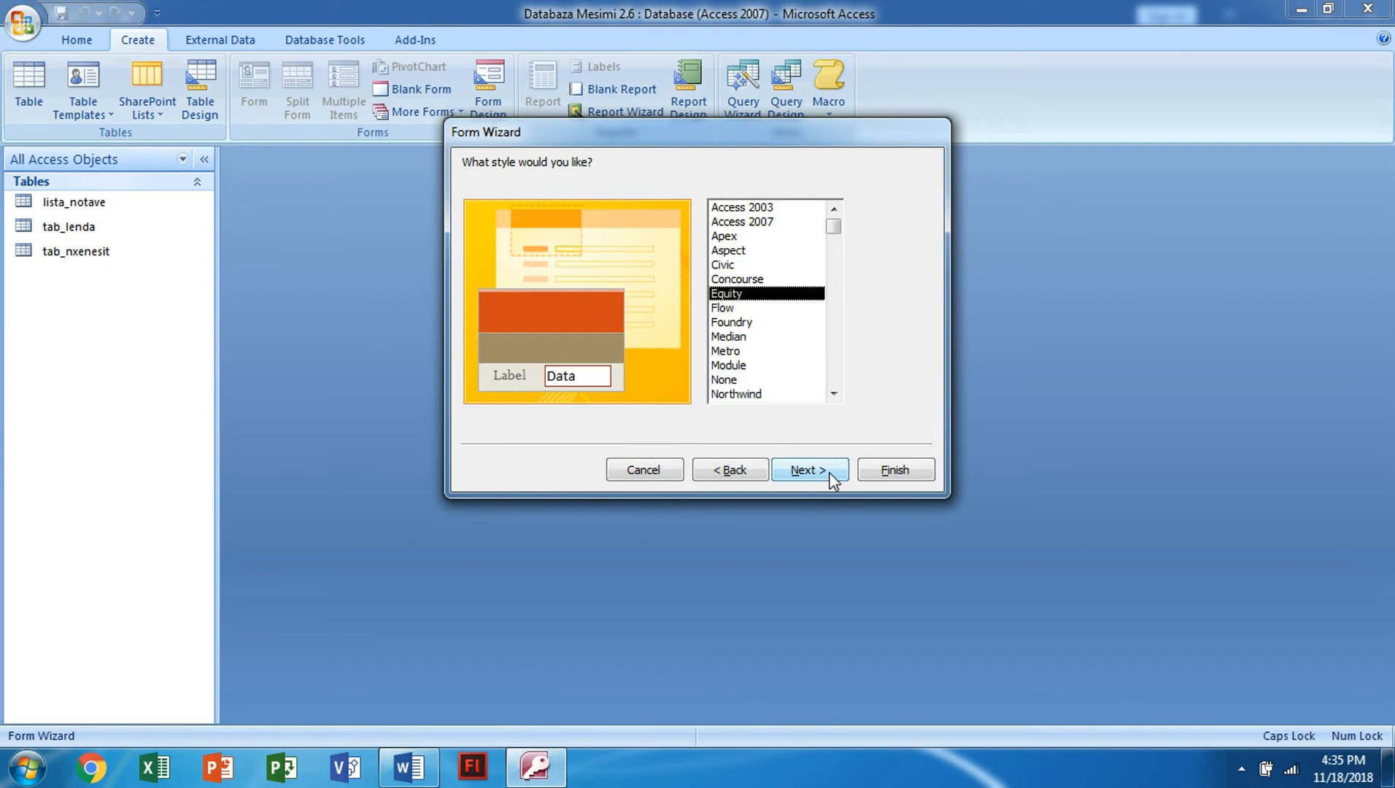
pyautogui.click(715, 351)
pyautogui.click(735, 266)
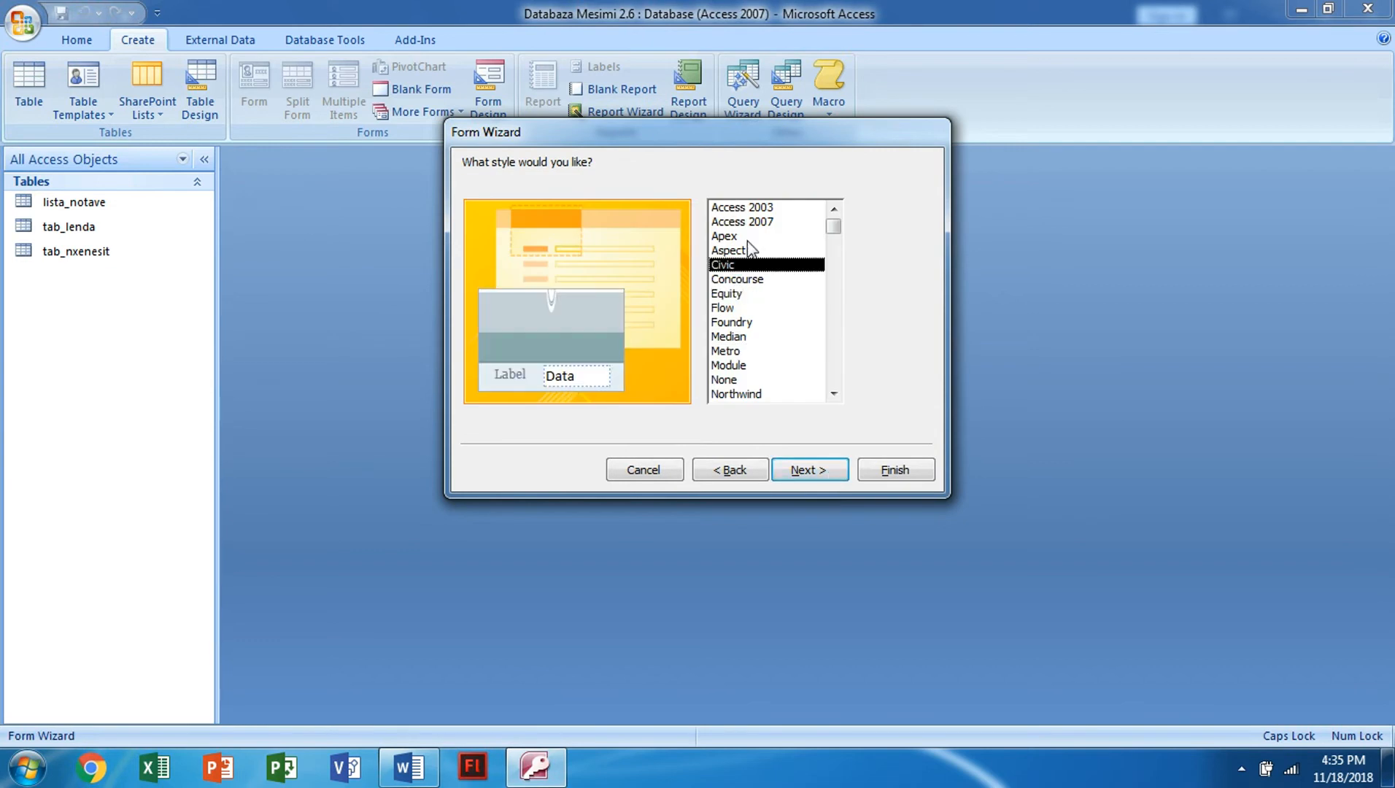
pyautogui.click(763, 294)
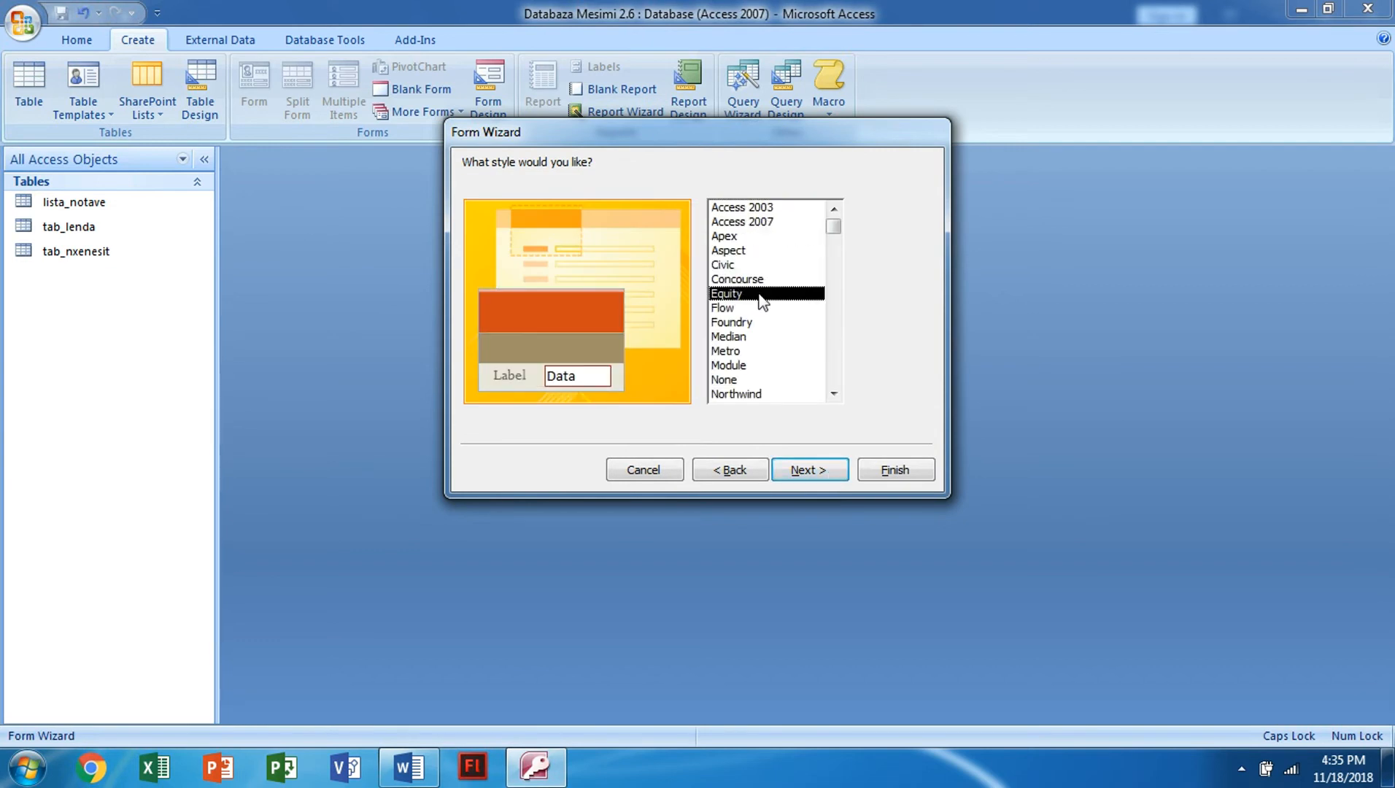
pyautogui.click(809, 470)
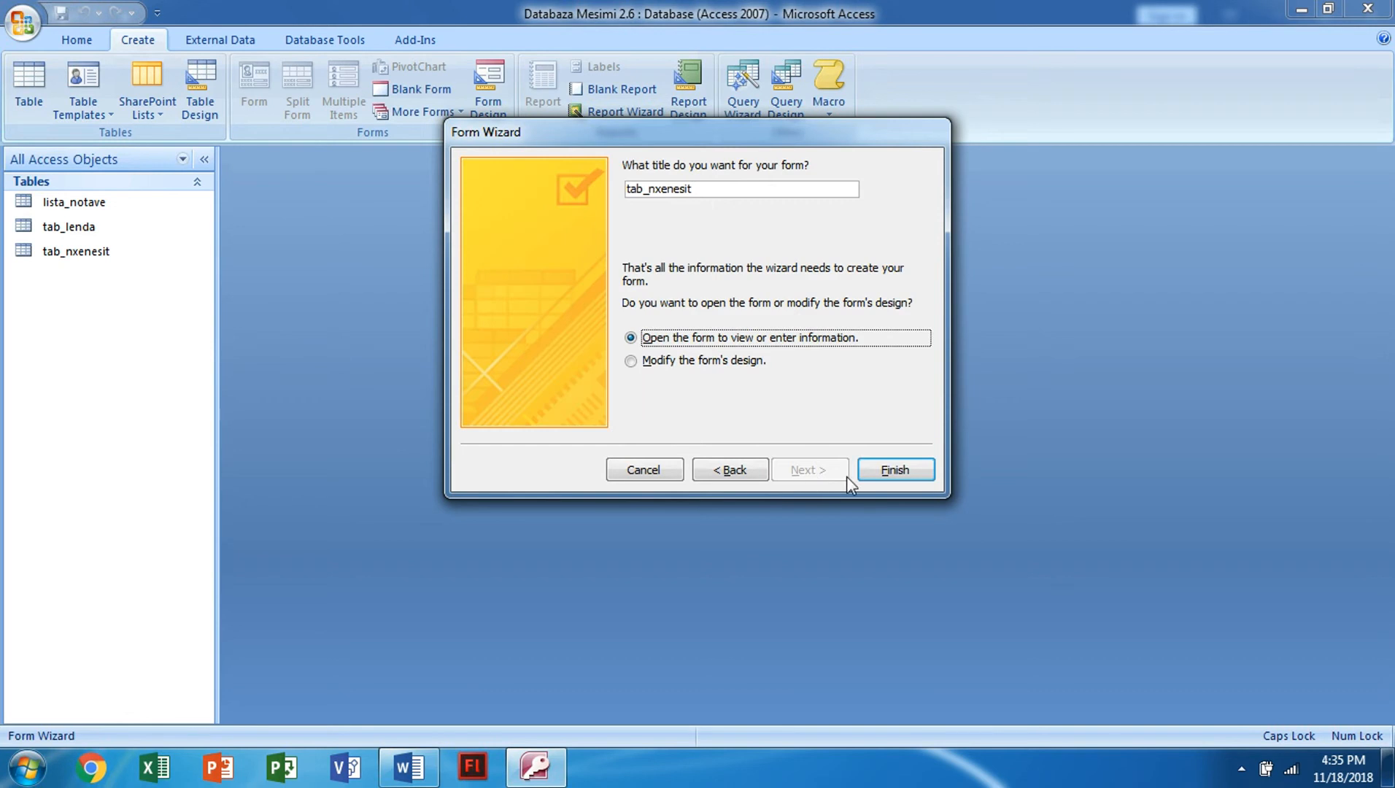
# Title the form 'Formsi Nxenesi' and finish the wizard.
pyautogui.moveTo(697, 189); pyautogui.dragTo(581, 189)
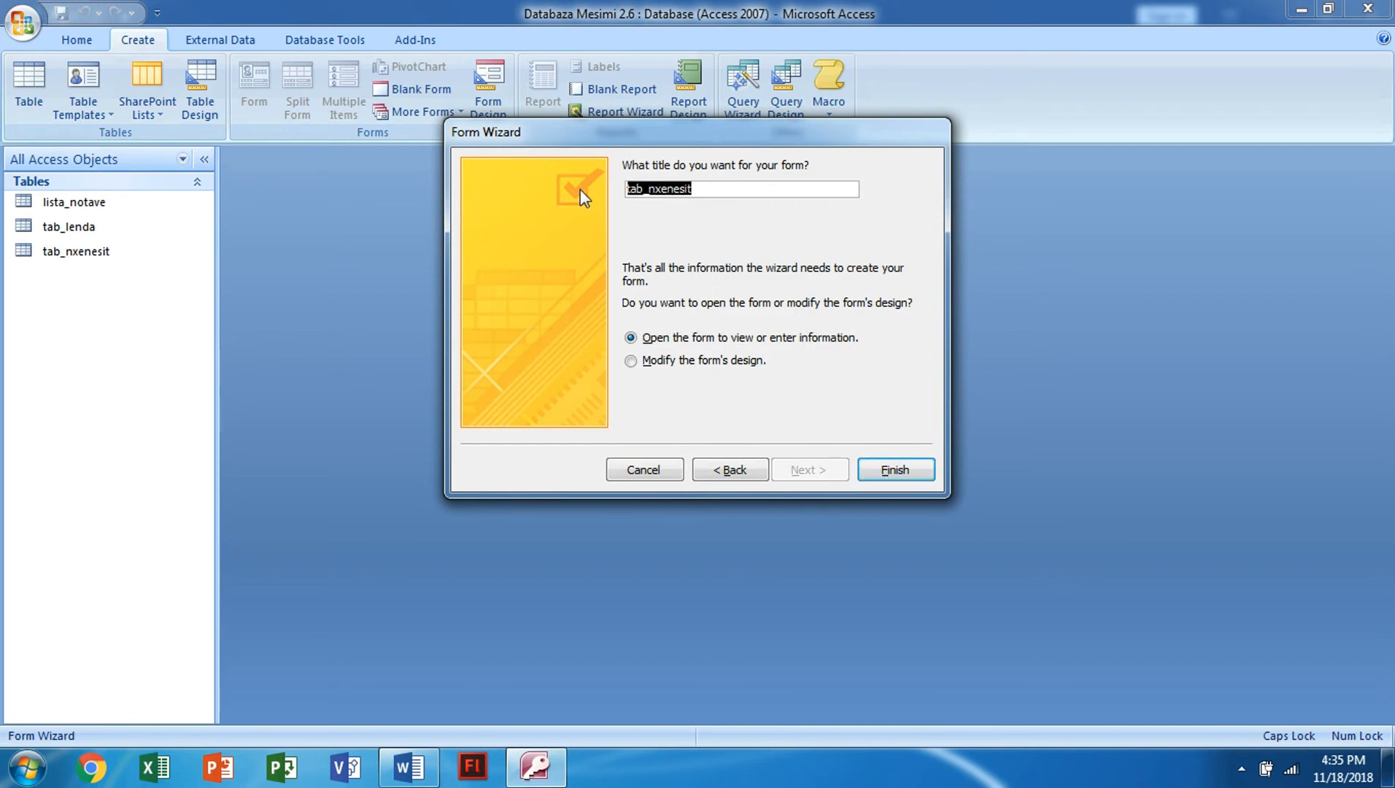
pyautogui.press('capslock')
pyautogui.write('f')
pyautogui.press('capslock')
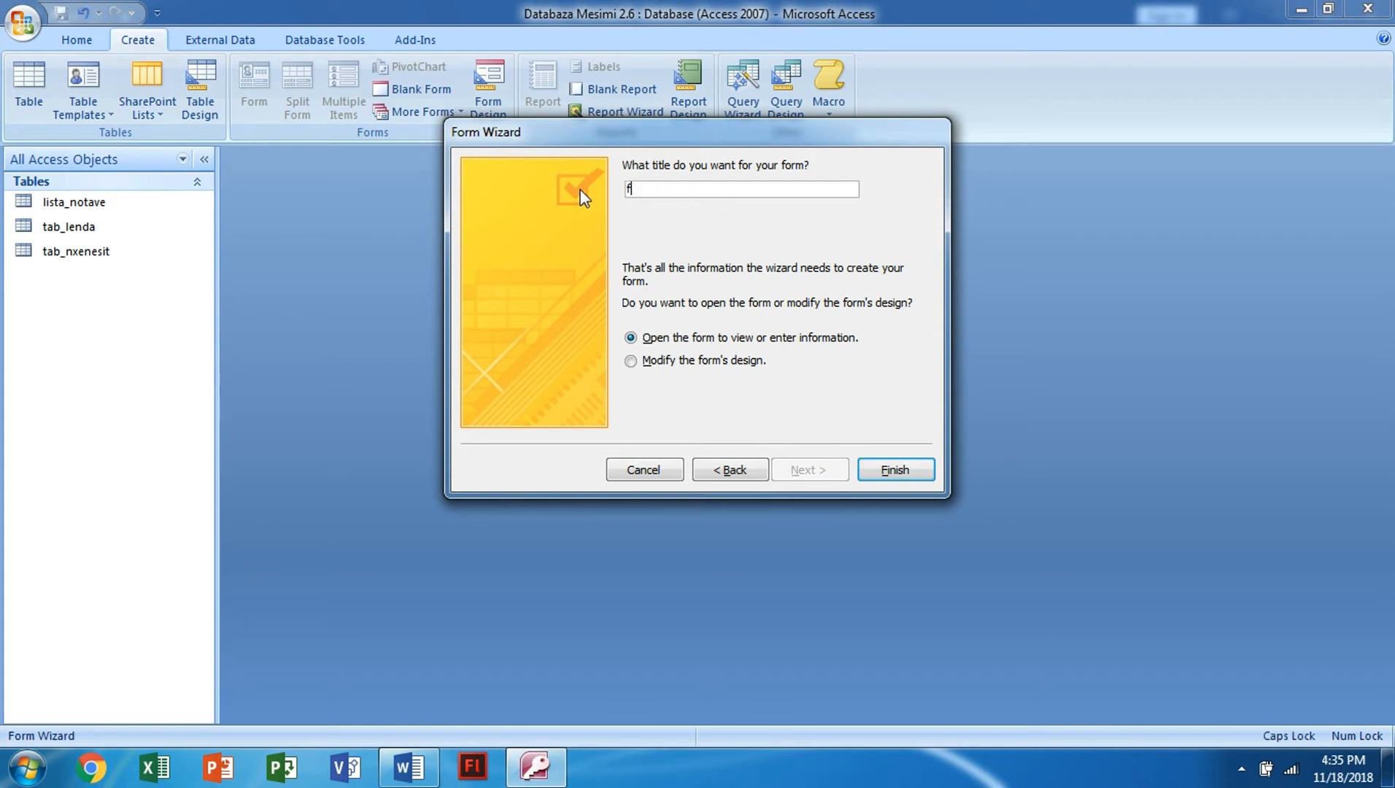
pyautogui.write('ormsi')
pyautogui.press('capslock')
pyautogui.write('N')
pyautogui.press('capslock')
pyautogui.press('Return')
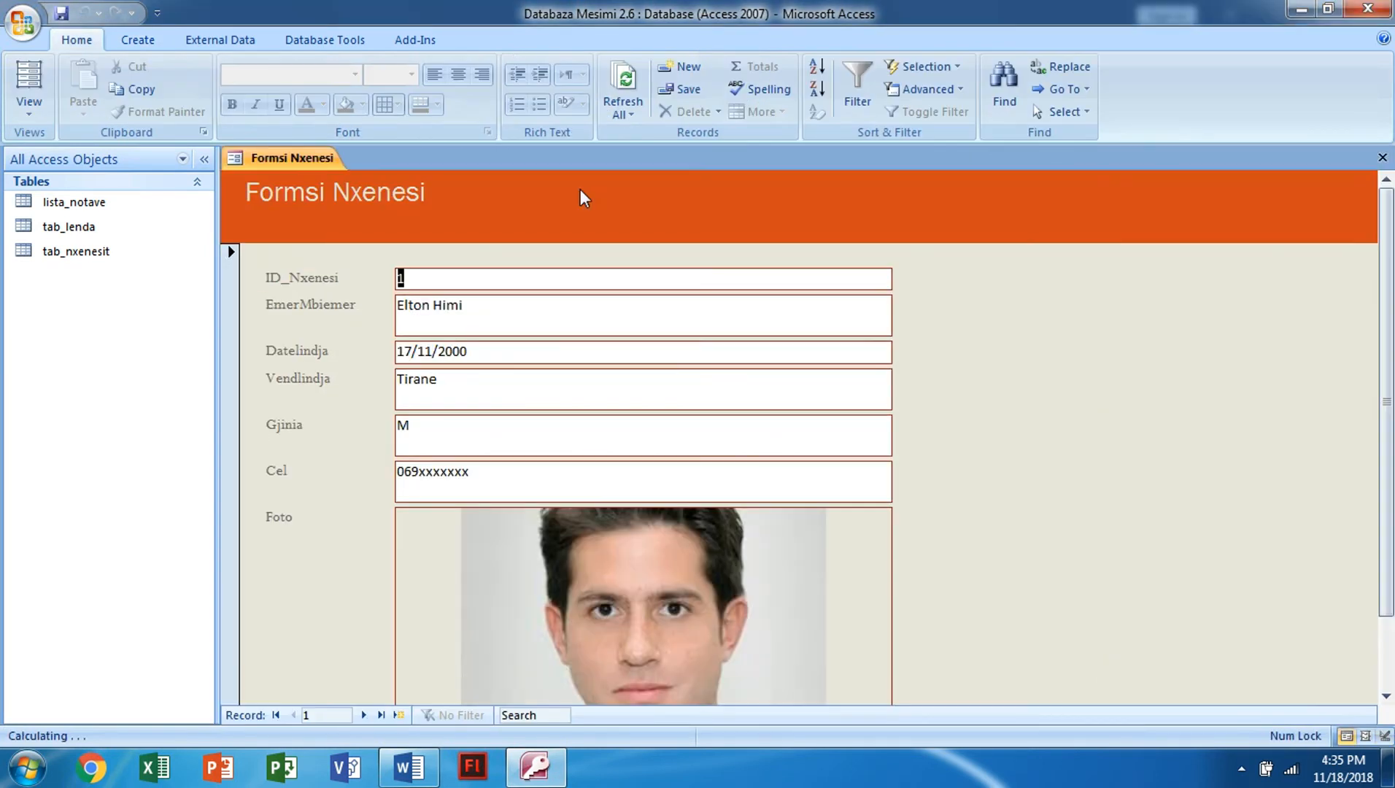
pyautogui.scroll(-2, 609, 273)
pyautogui.scroll(2, 903, 430)
pyautogui.scroll(-2, 865, 423)
pyautogui.scroll(2, 847, 501)
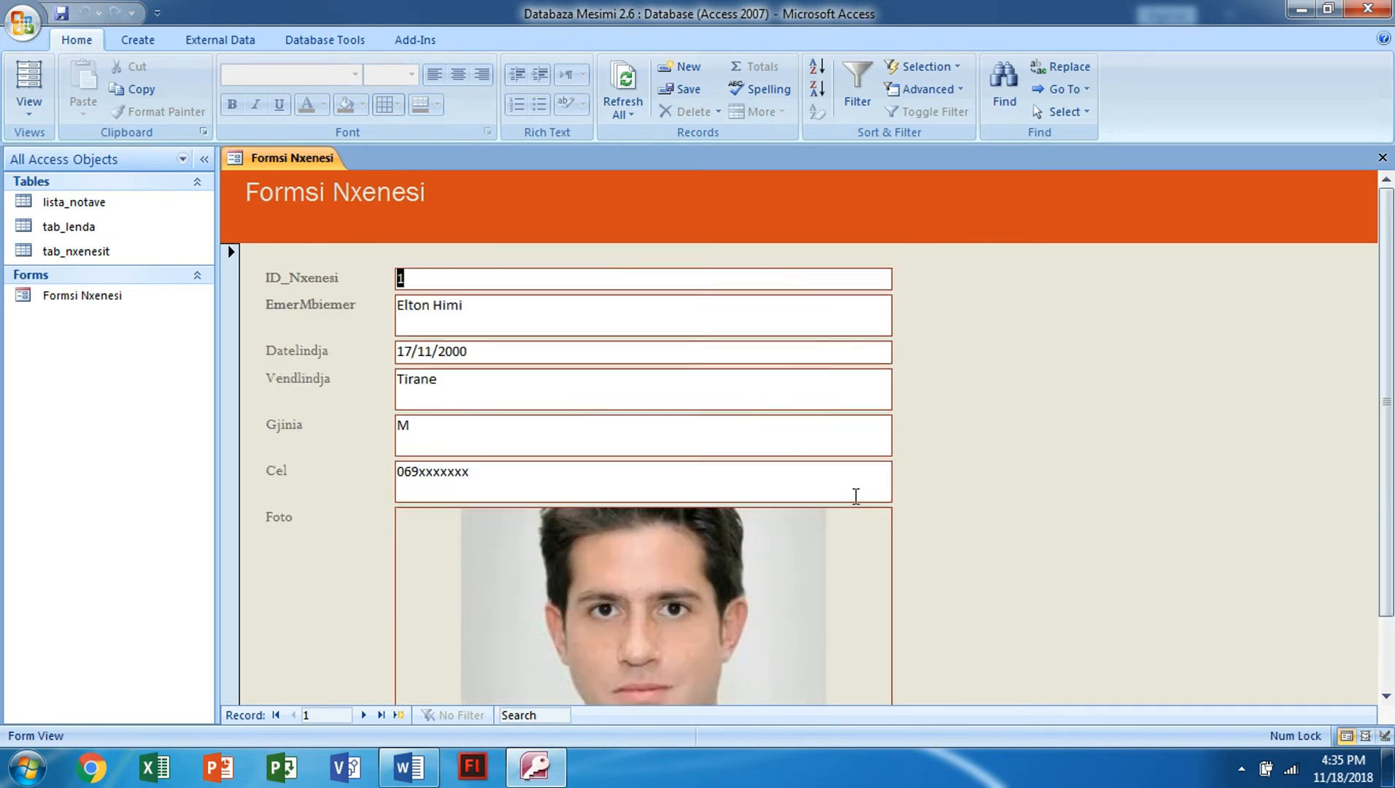
pyautogui.scroll(-2, 561, 509)
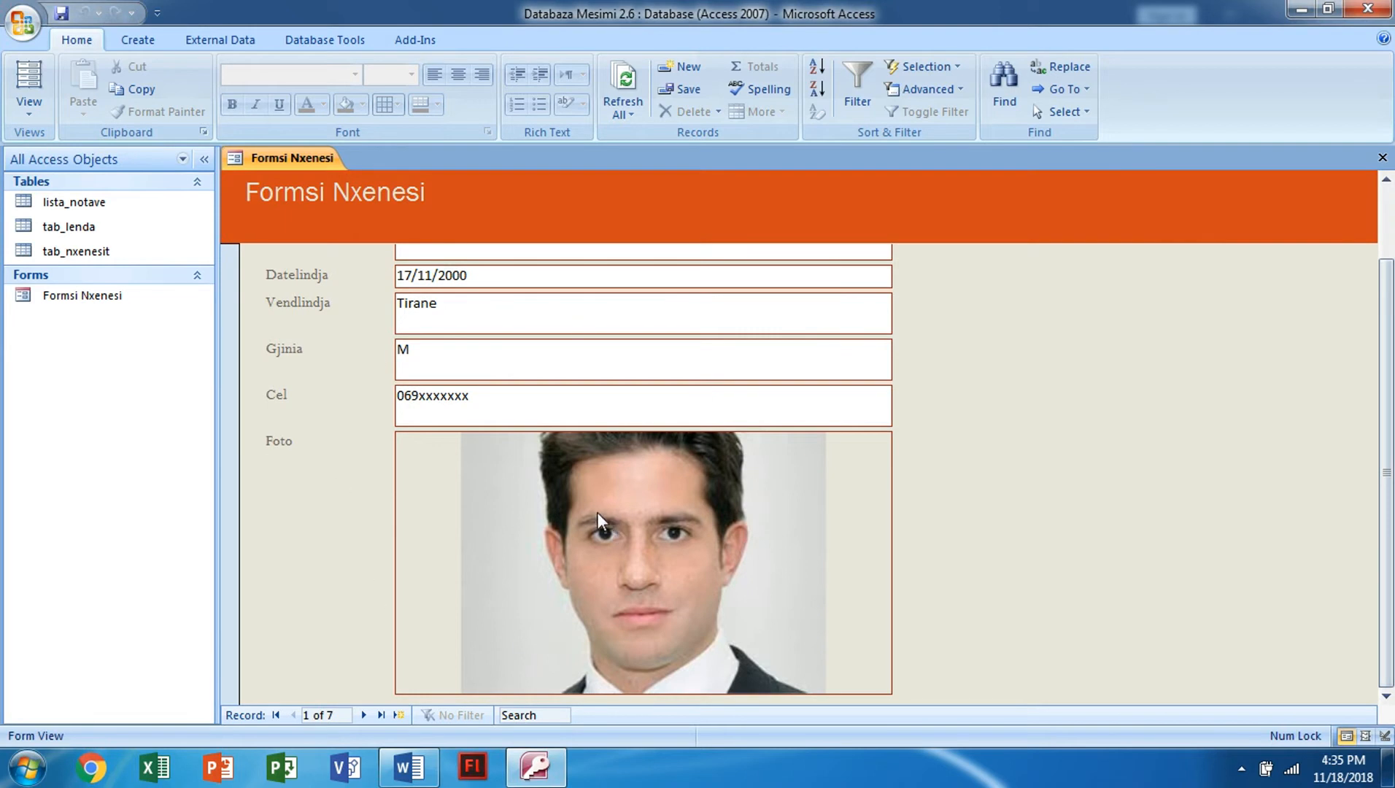
# Start another Form Wizard with tab_nxenesit as the field source.
pyautogui.click(146, 43)
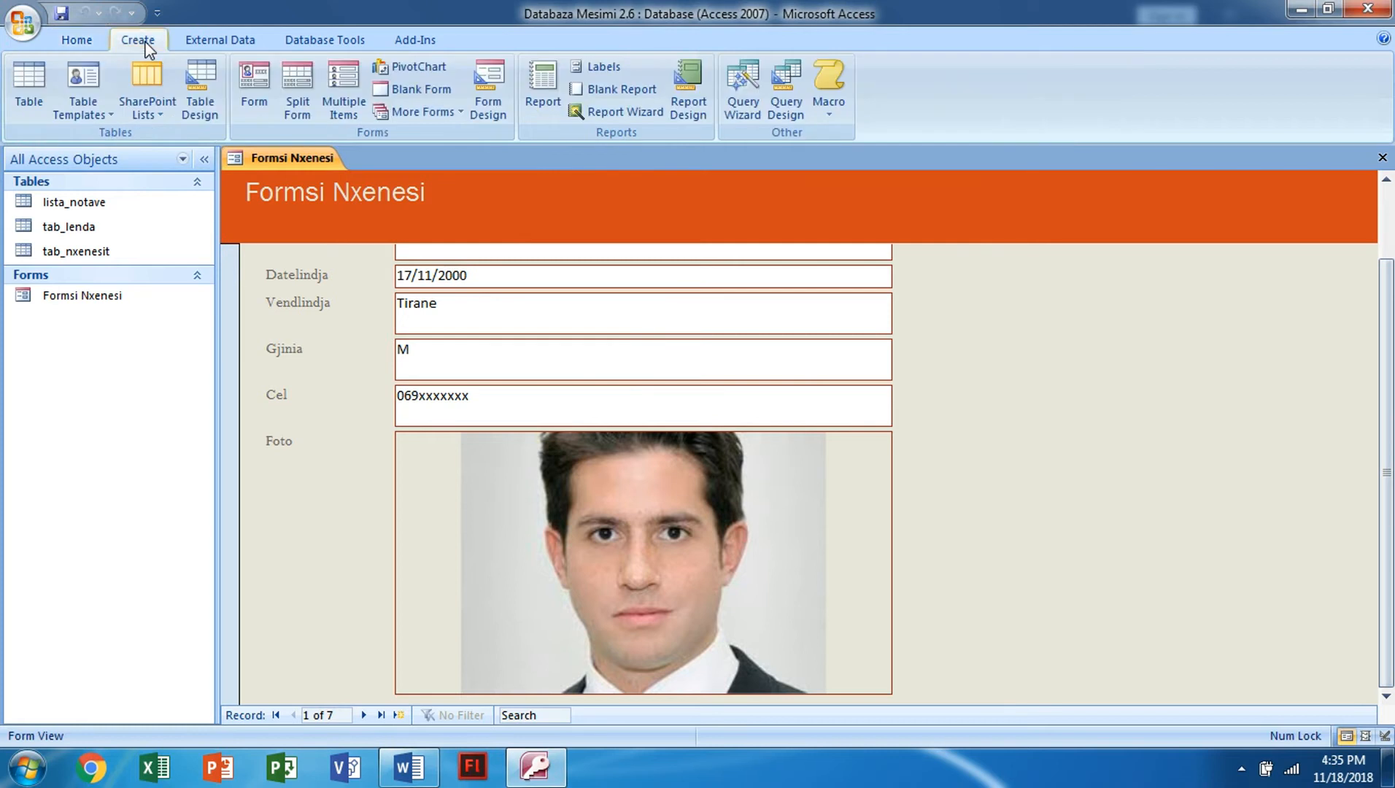
pyautogui.click(422, 113)
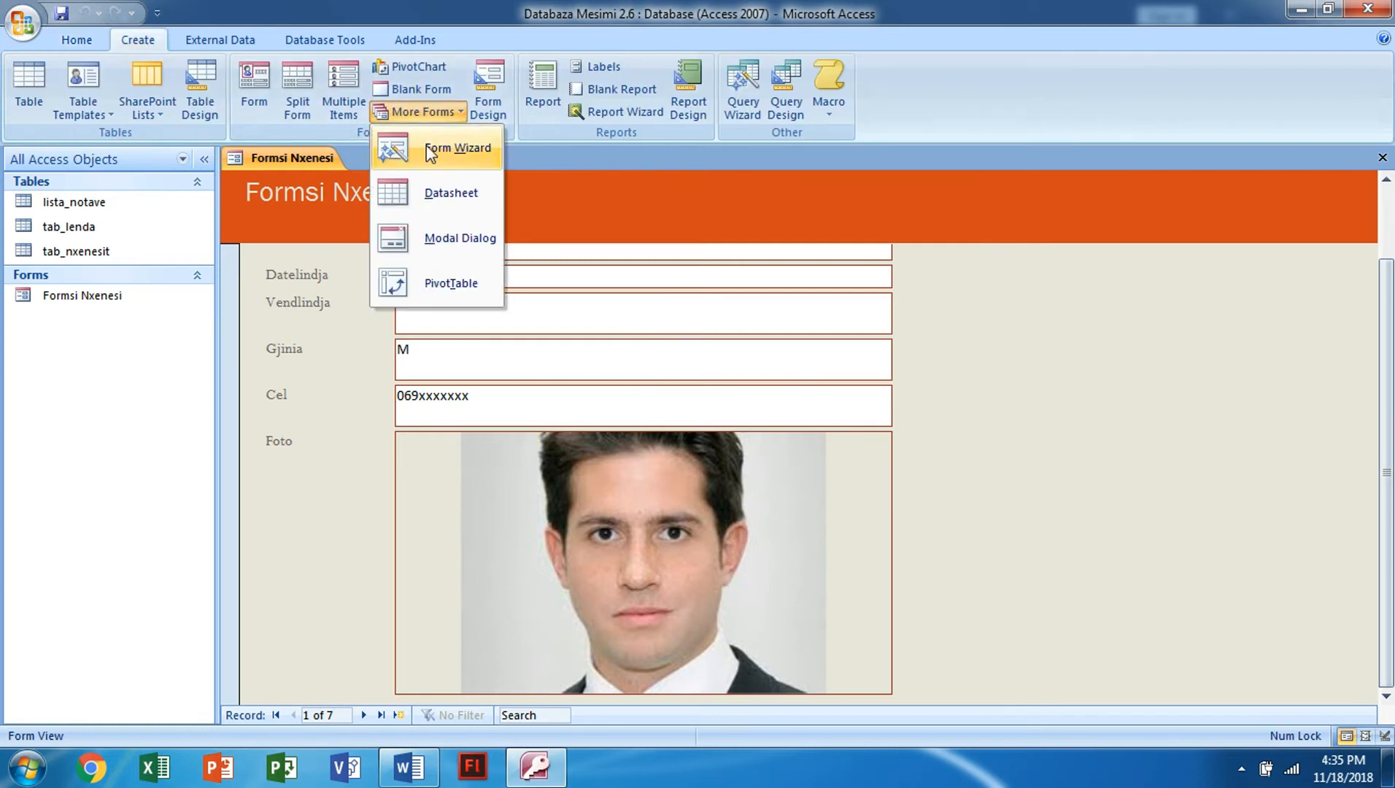
pyautogui.click(431, 148)
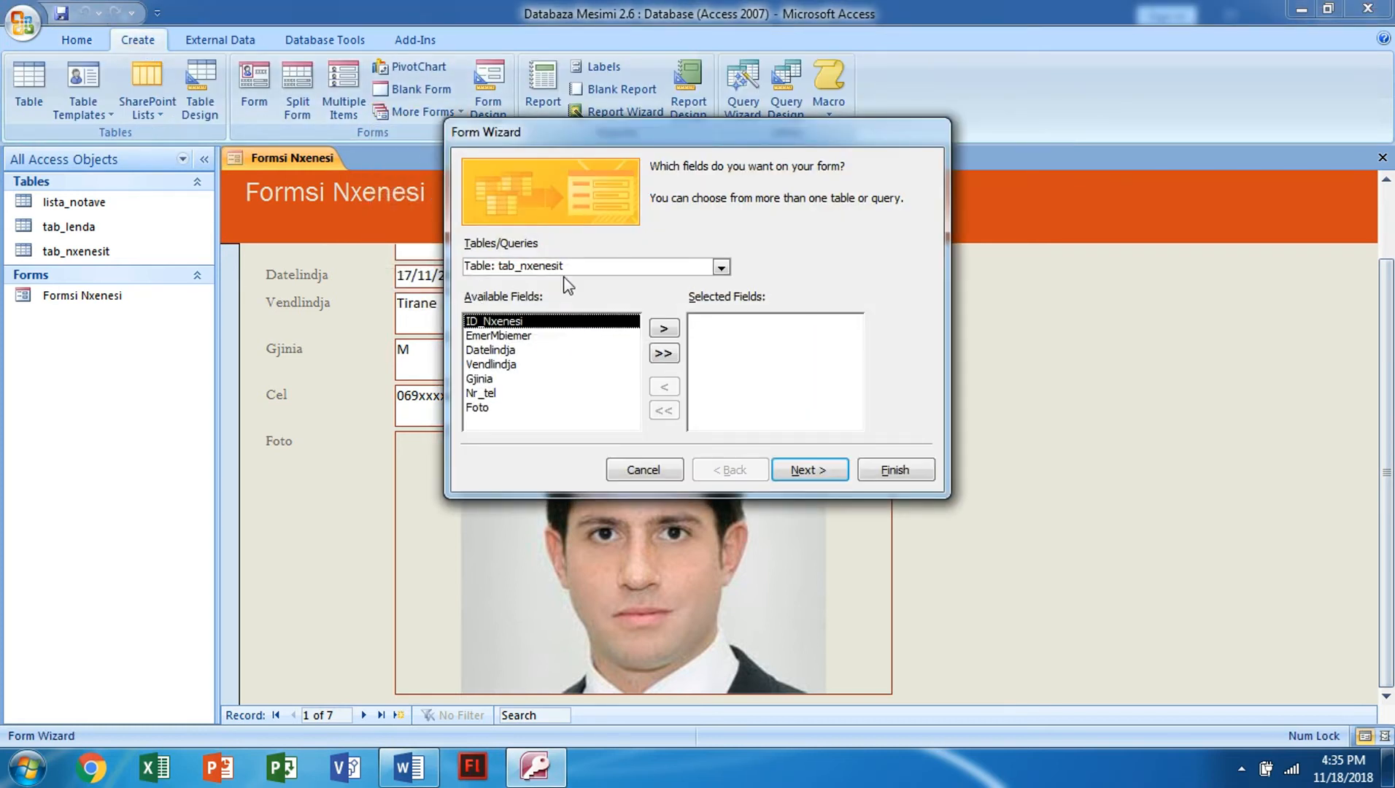
pyautogui.click(721, 268)
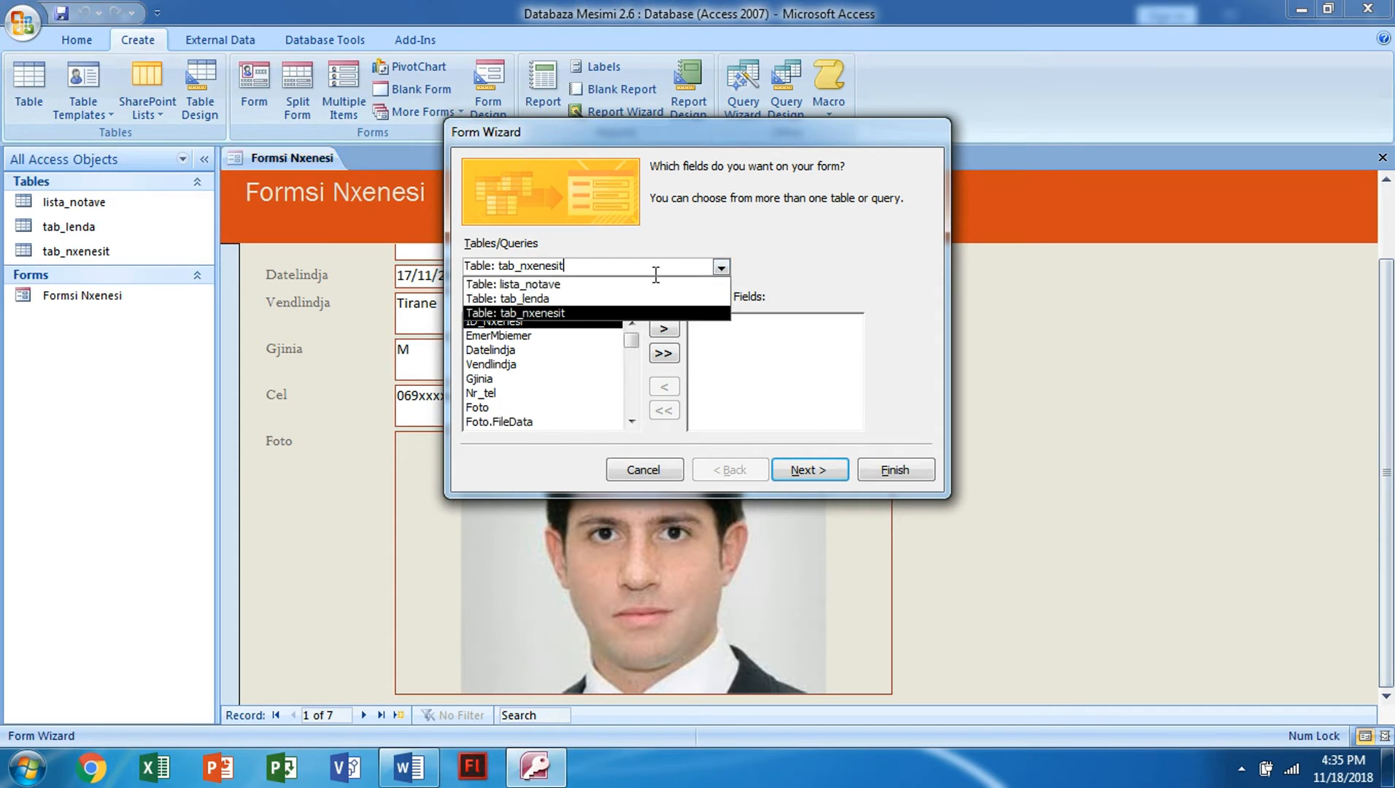
pyautogui.click(598, 314)
# Add all seven tab_nxenesit fields, ID_Nxenesi through Foto, to the form.
pyautogui.click(663, 329)
pyautogui.click(663, 330)
pyautogui.click(663, 330)
pyautogui.click(663, 329)
pyautogui.click(663, 329)
pyautogui.click(663, 330)
pyautogui.click(663, 329)
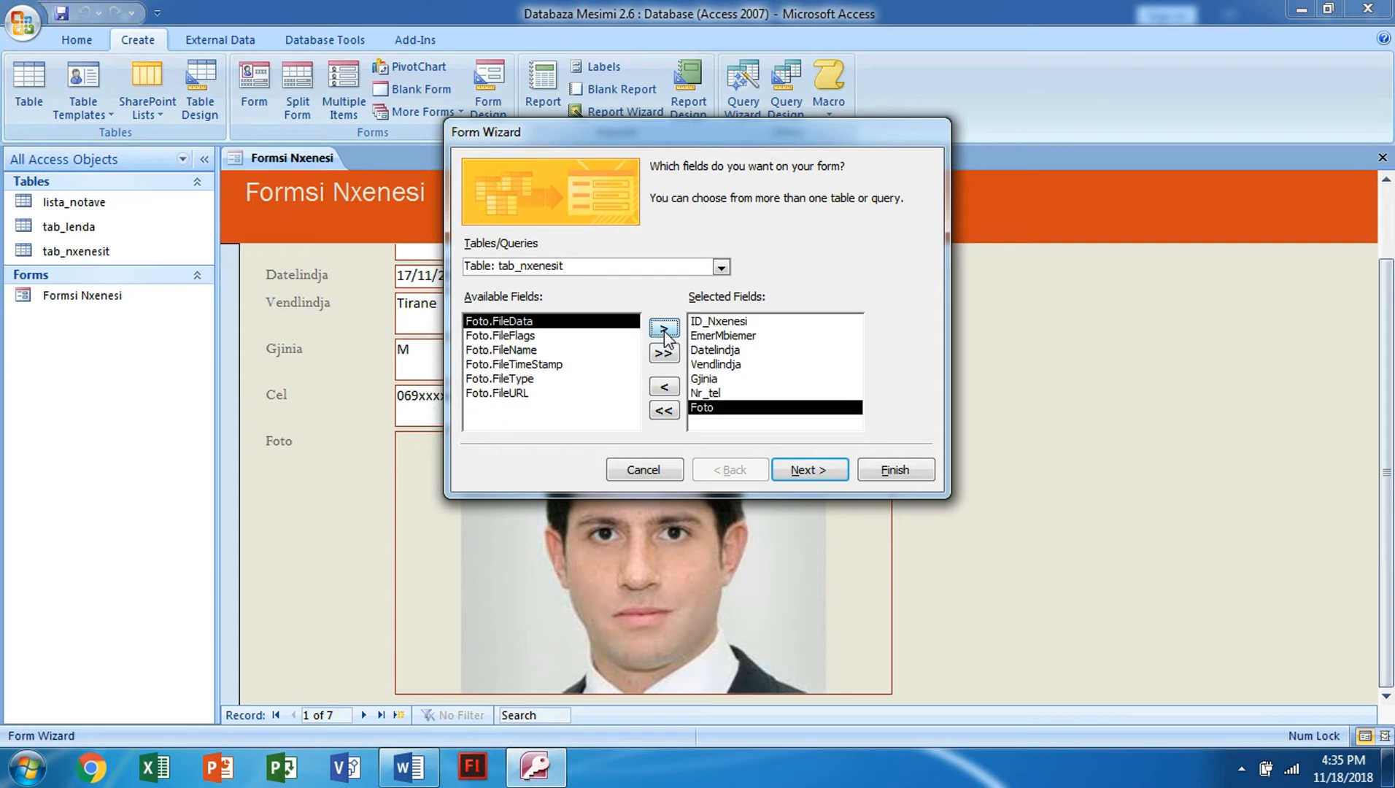
# Add ID_Lenda and Lenda from tab_lenda, plus Data_Provimit and Nota_Provimit from lista_notave.
pyautogui.click(721, 267)
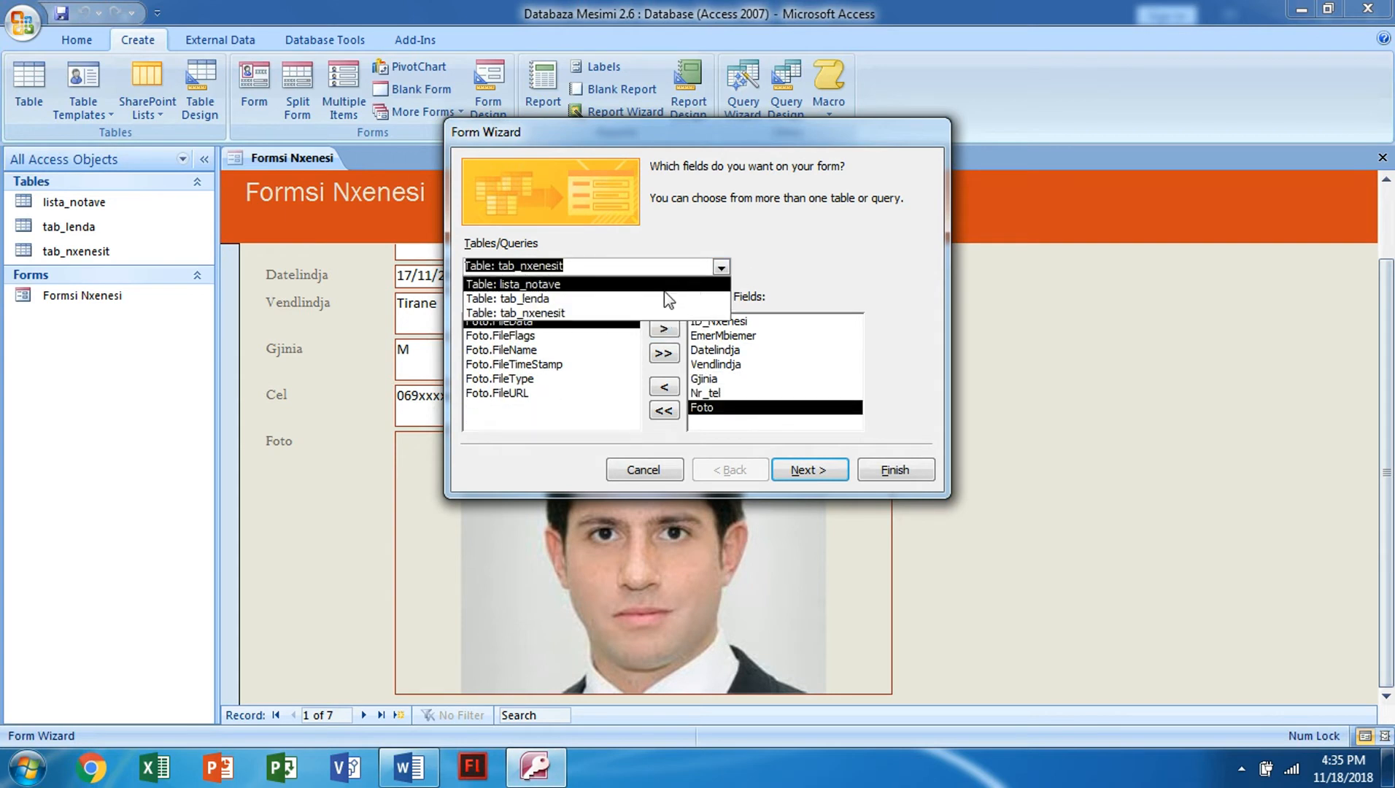
pyautogui.click(558, 300)
pyautogui.click(661, 329)
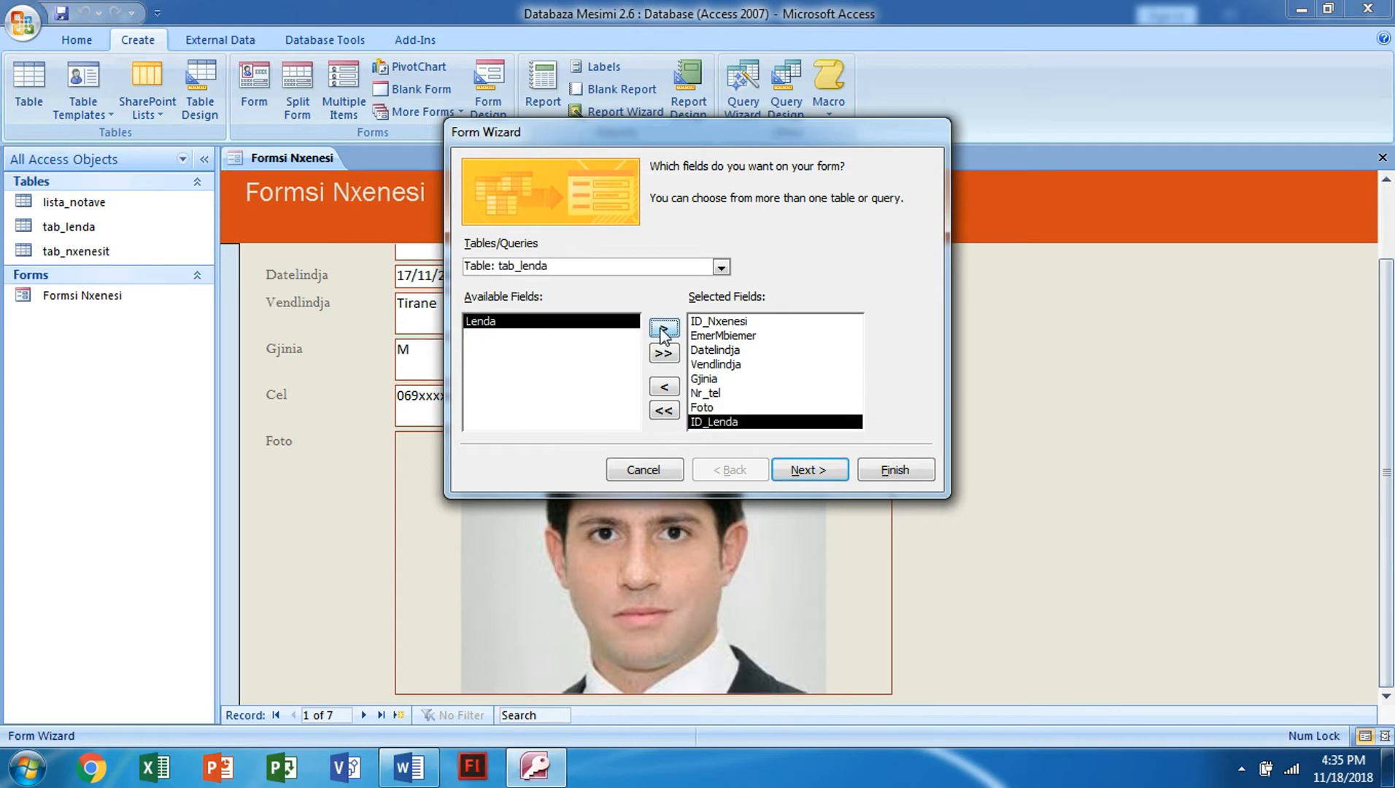
pyautogui.click(661, 328)
pyautogui.click(721, 267)
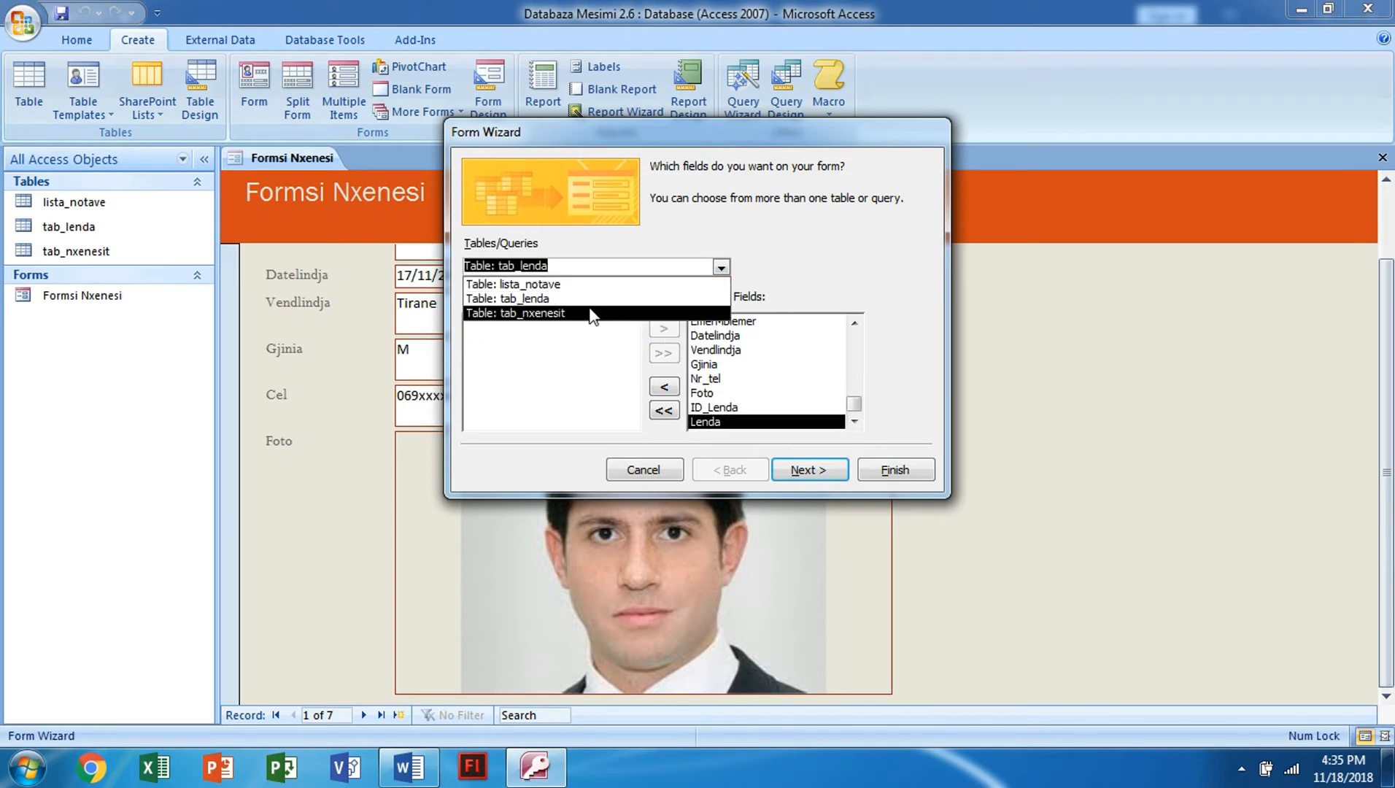
pyautogui.click(588, 282)
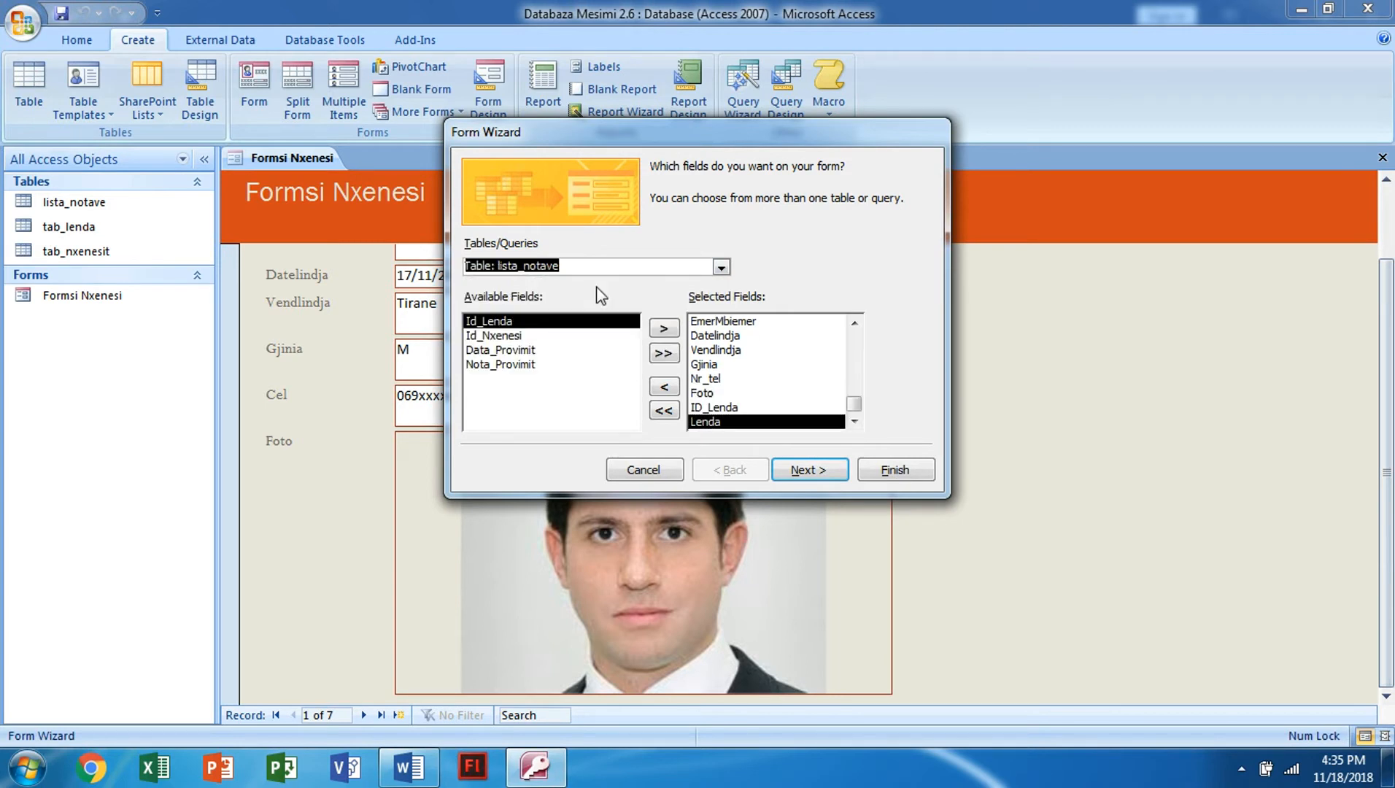
pyautogui.click(544, 350)
pyautogui.click(664, 329)
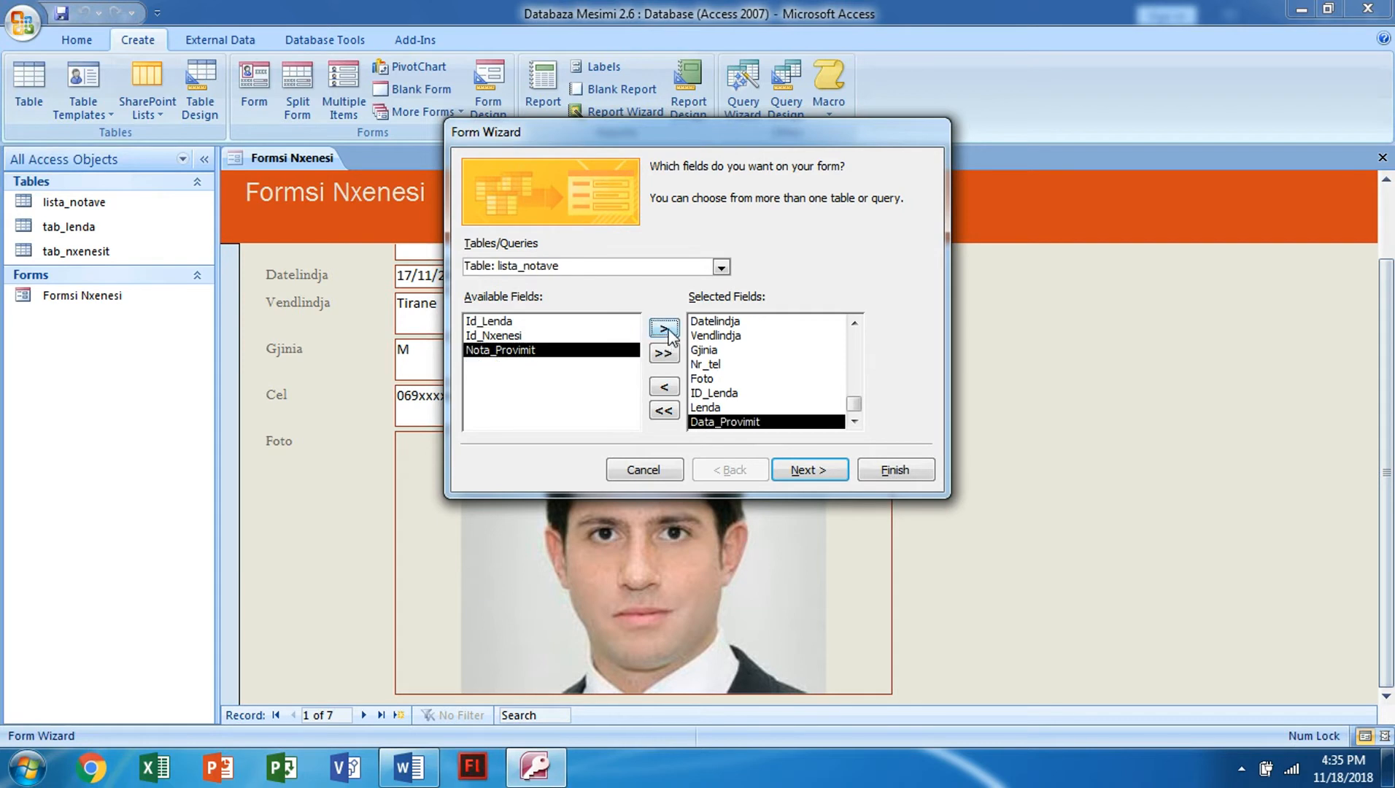
pyautogui.click(665, 329)
# Keep the form-with-subform arrangement and a datasheet subform layout.
pyautogui.click(814, 473)
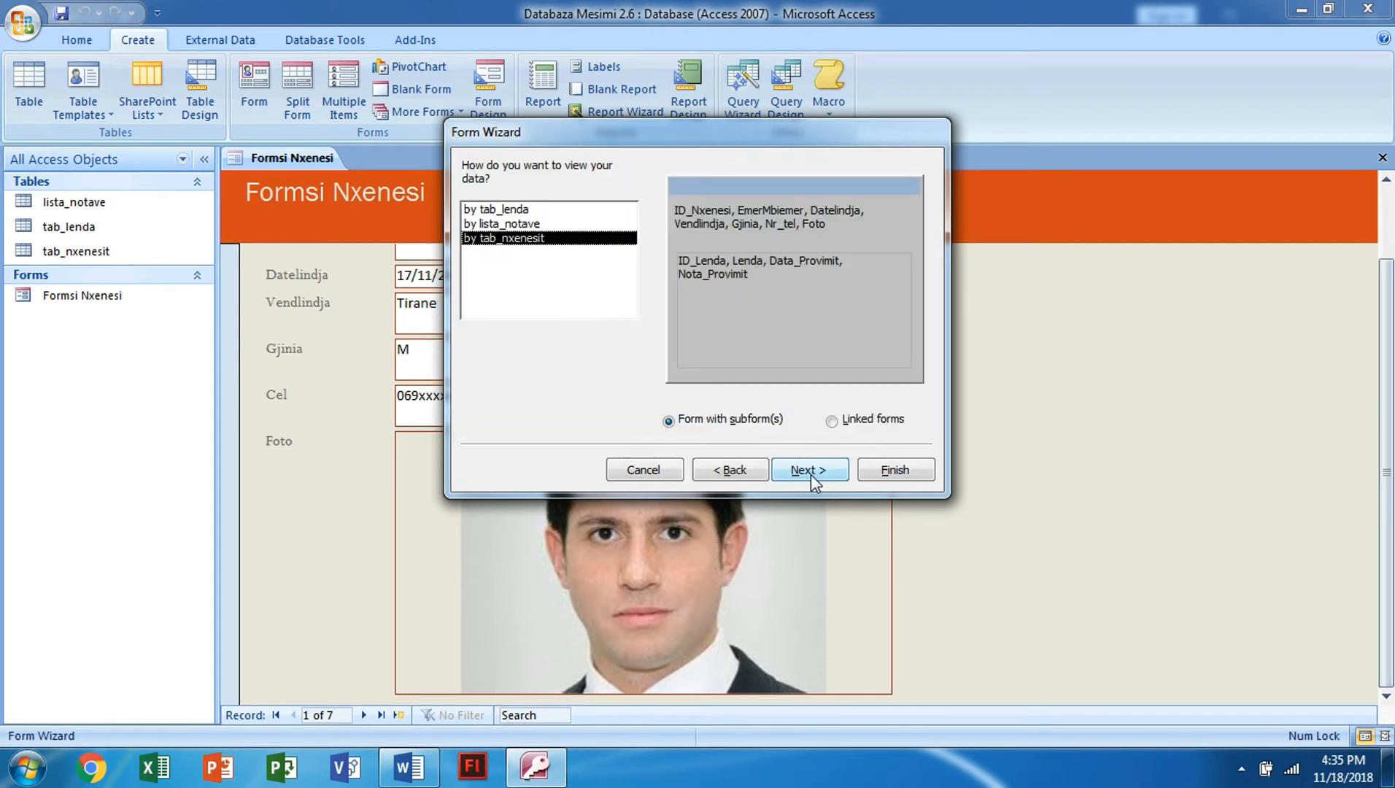
pyautogui.click(812, 473)
pyautogui.click(812, 473)
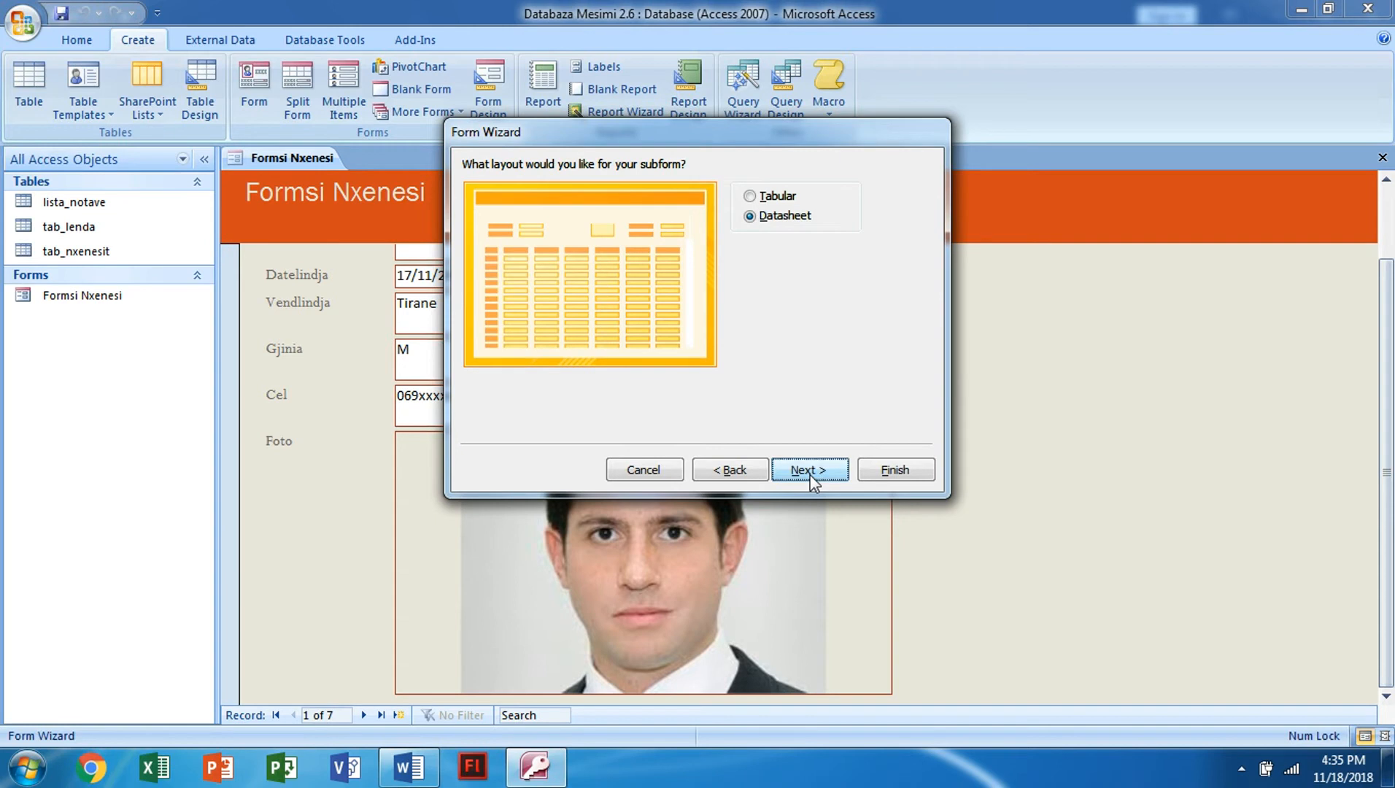
pyautogui.click(811, 472)
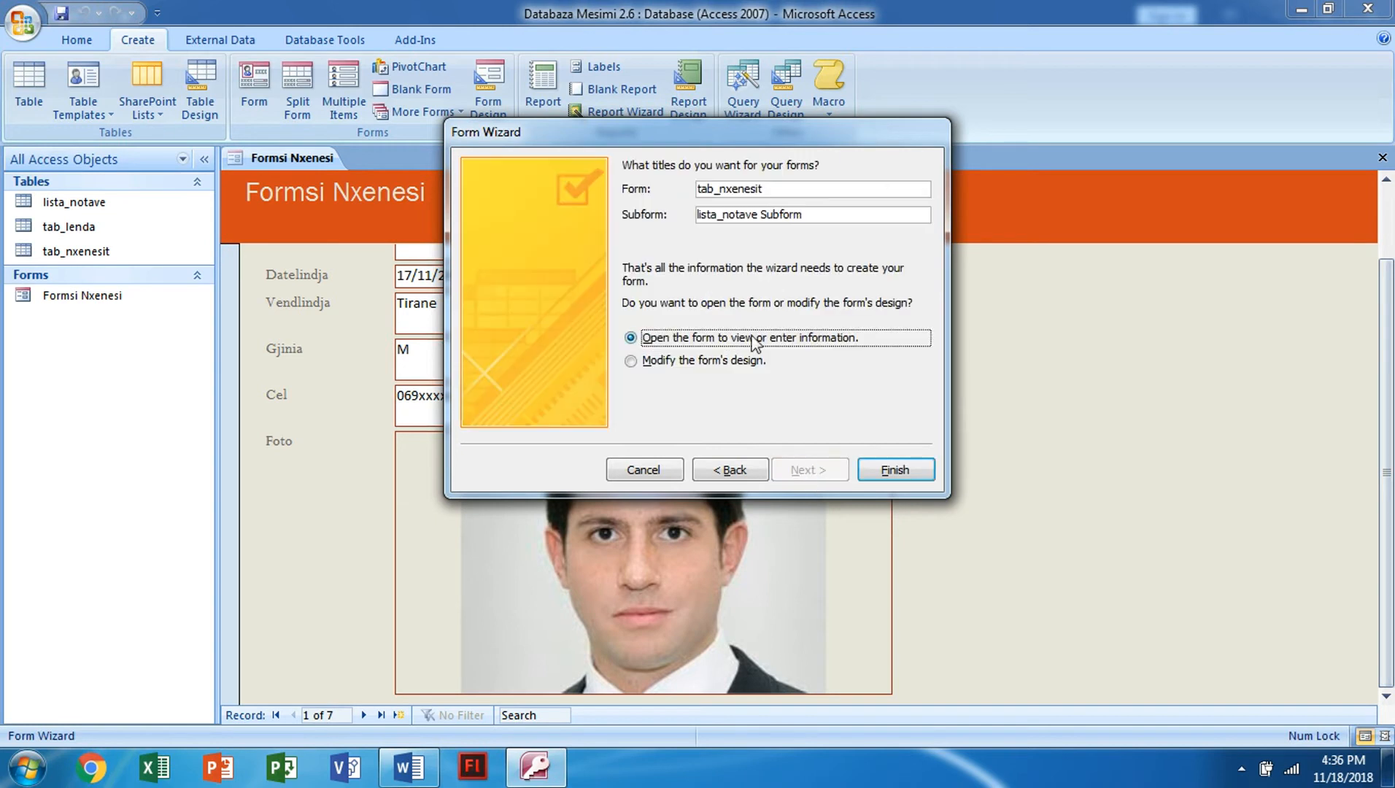
# Title the form 'Full_Te_Dhenat' and finish the wizard.
pyautogui.moveTo(784, 188); pyautogui.dragTo(645, 190)
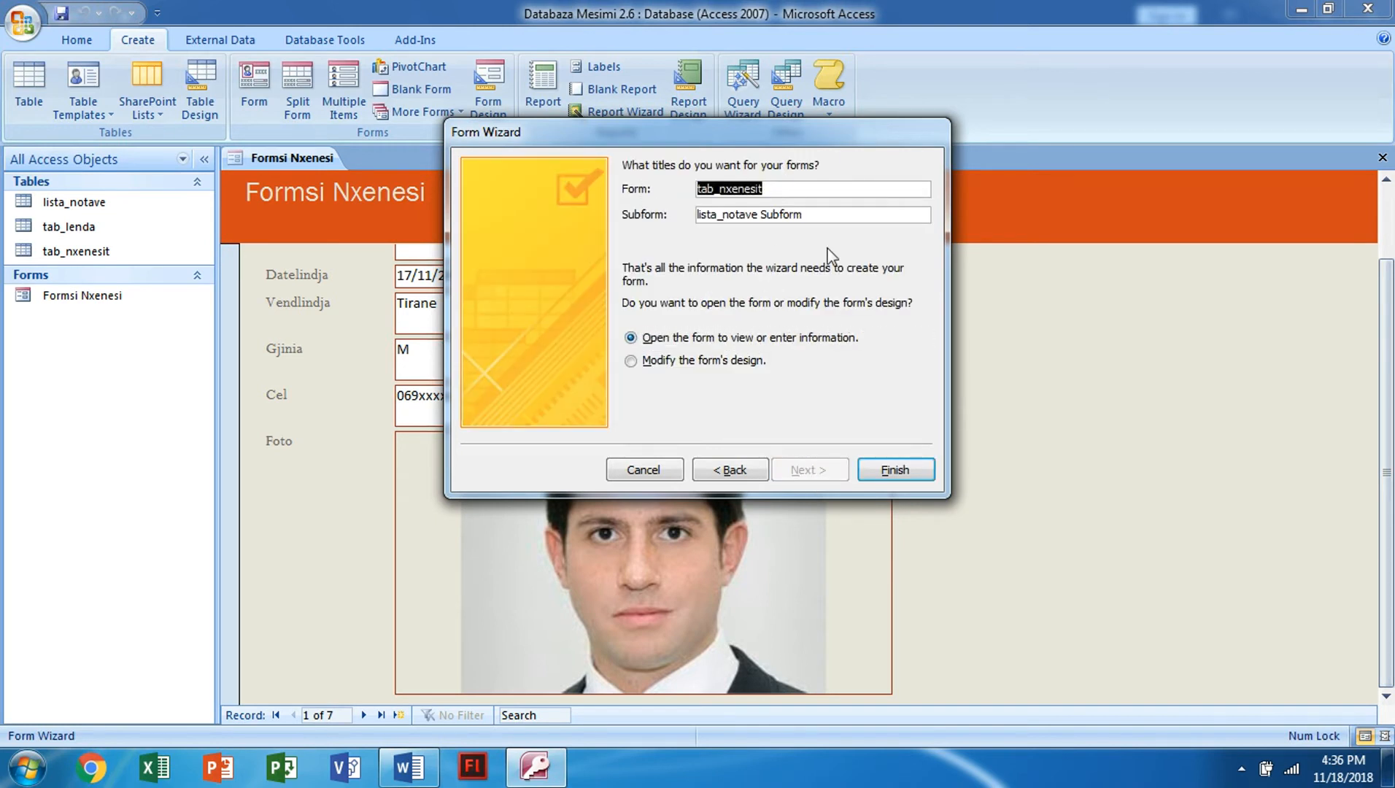
pyautogui.hotkey('alt', 'Tab')
pyautogui.write('F')
pyautogui.press('capslock')
pyautogui.write('ull')
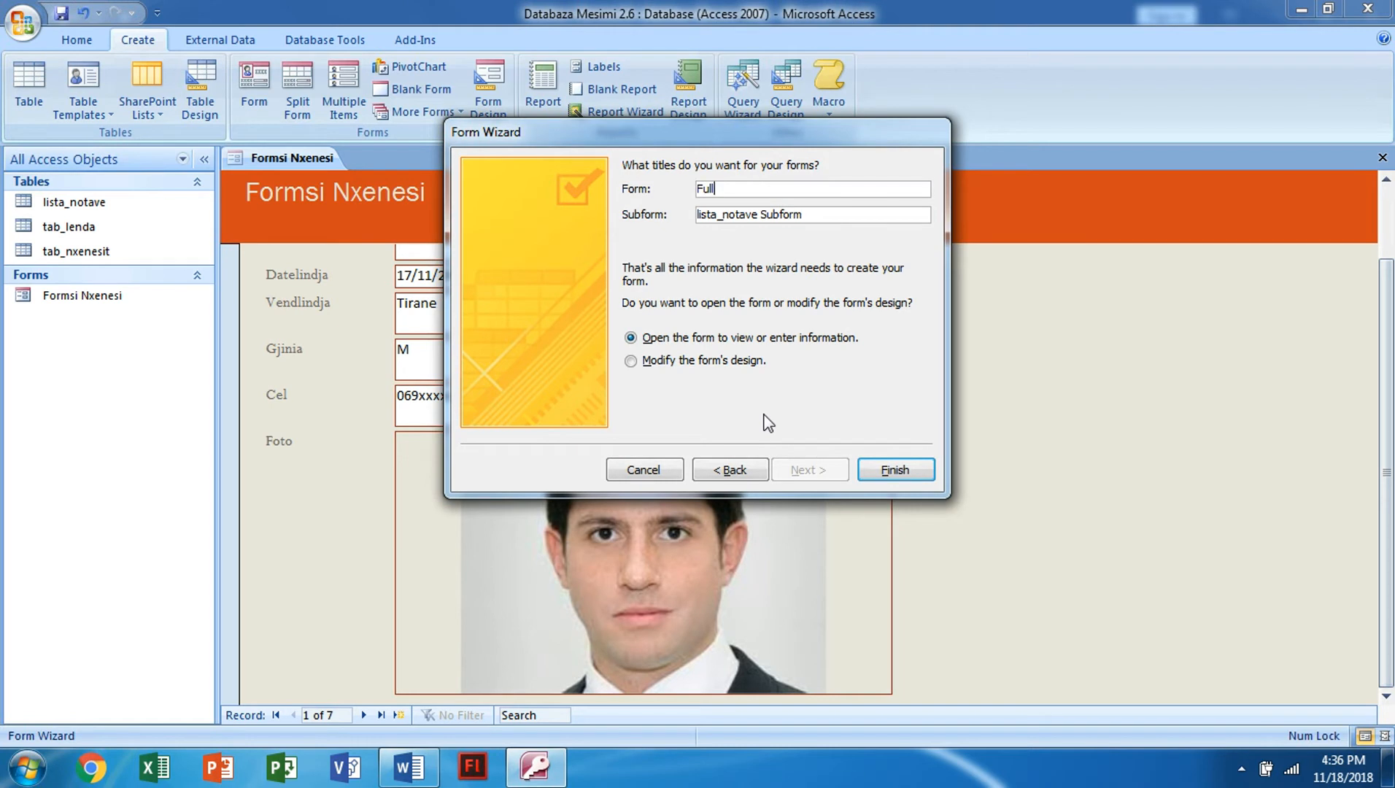
pyautogui.write('_Te_D')
pyautogui.press('capslock')
pyautogui.write('henat')
pyautogui.press('Return')
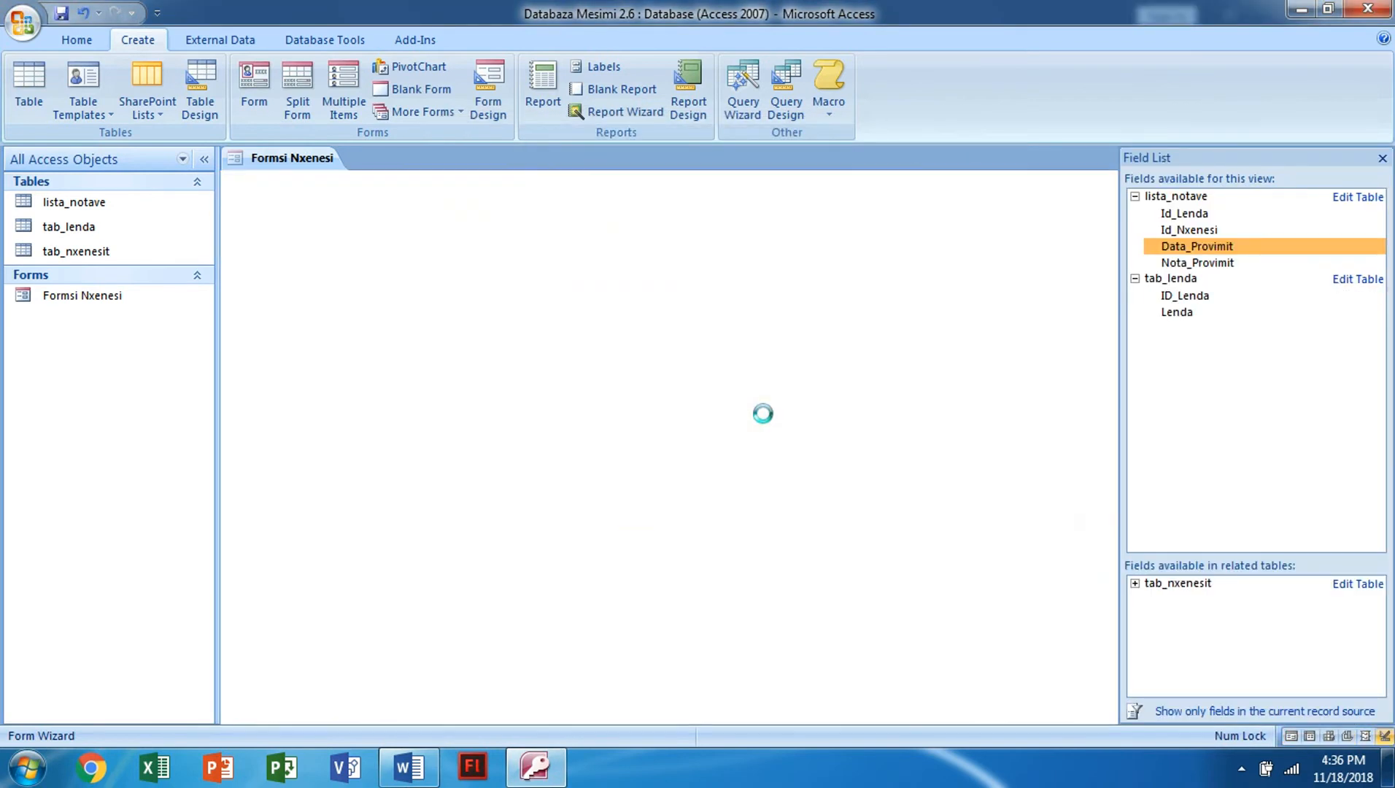
# Close all open forms from the Full_Te_Dhenat tab menu and return to the Word lesson.
pyautogui.scroll(-2, 1232, 512)
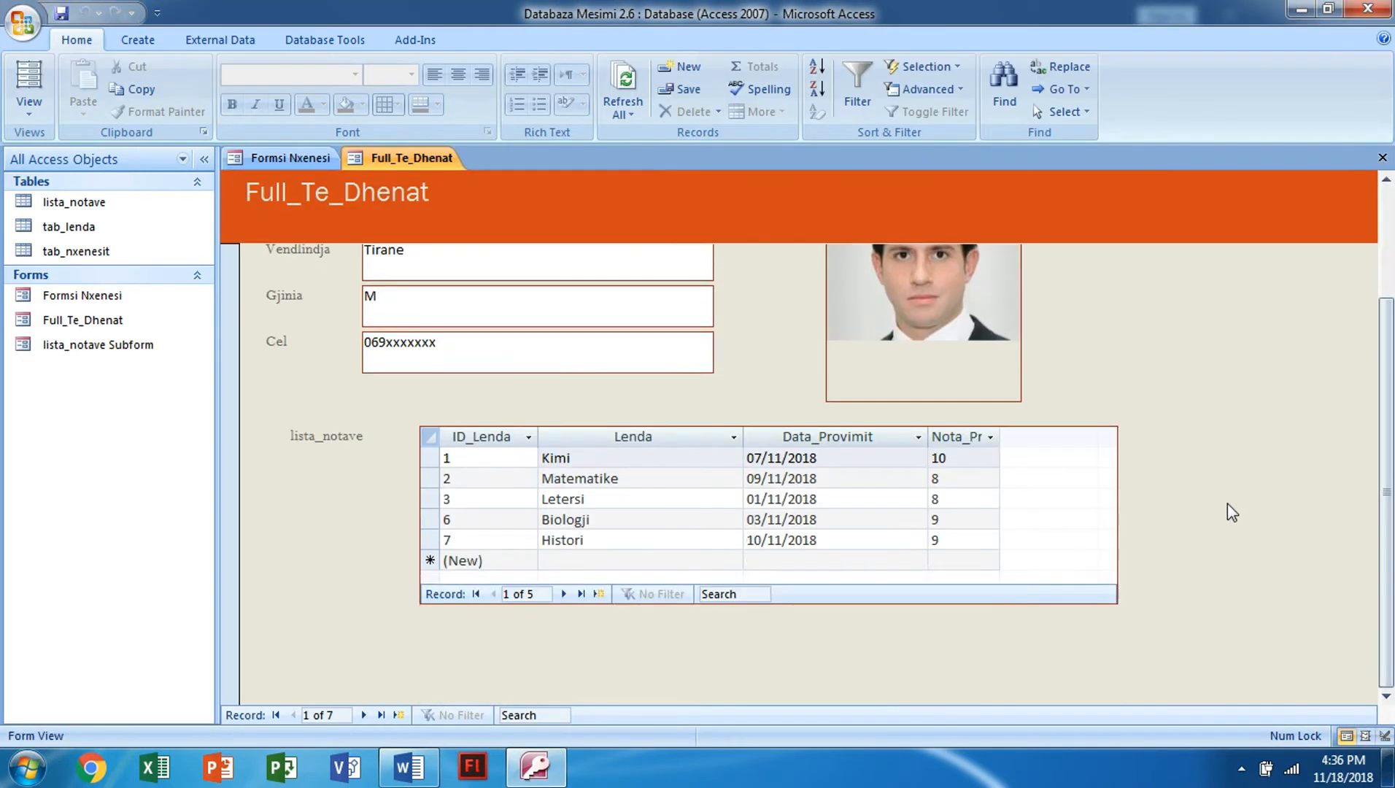
pyautogui.scroll(2, 1232, 513)
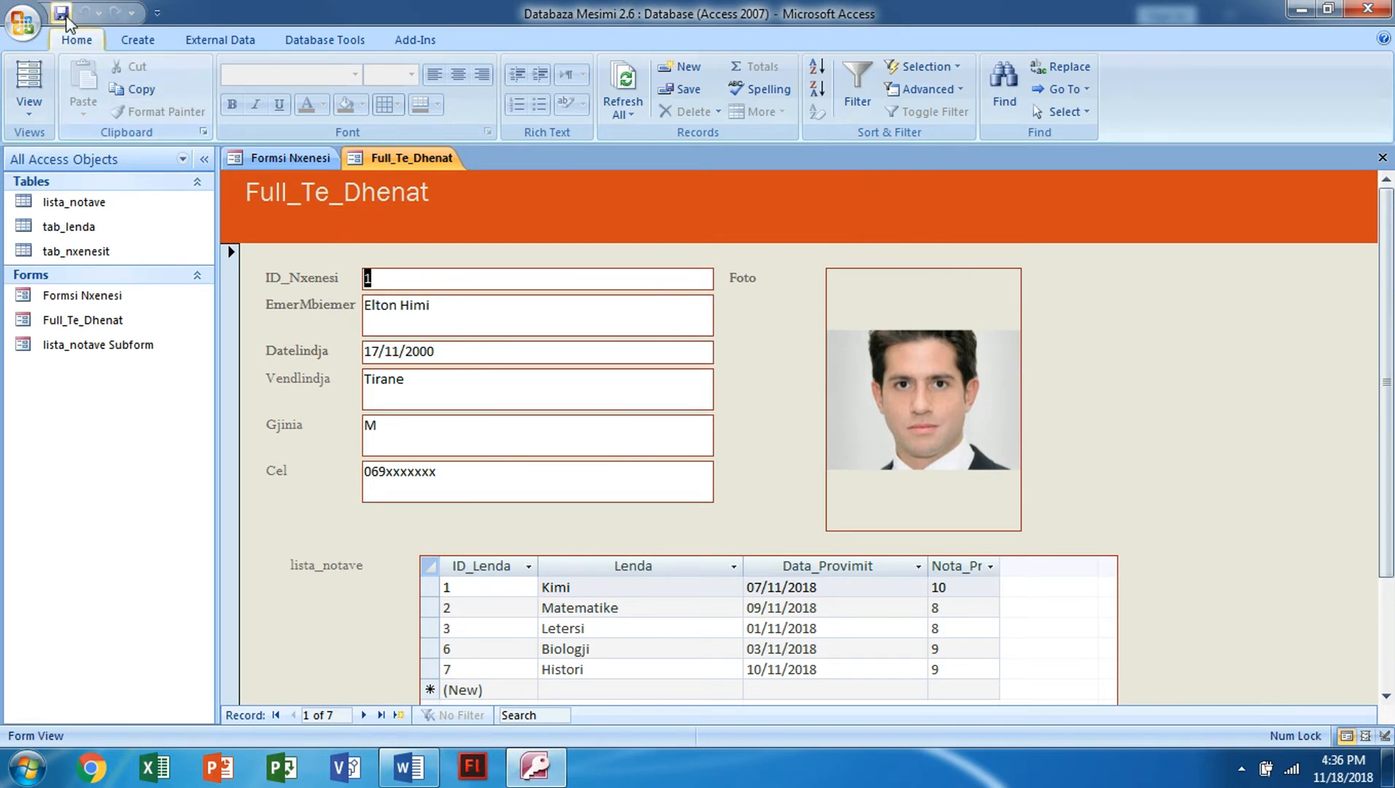
pyautogui.rightClick(401, 158)
pyautogui.click(445, 217)
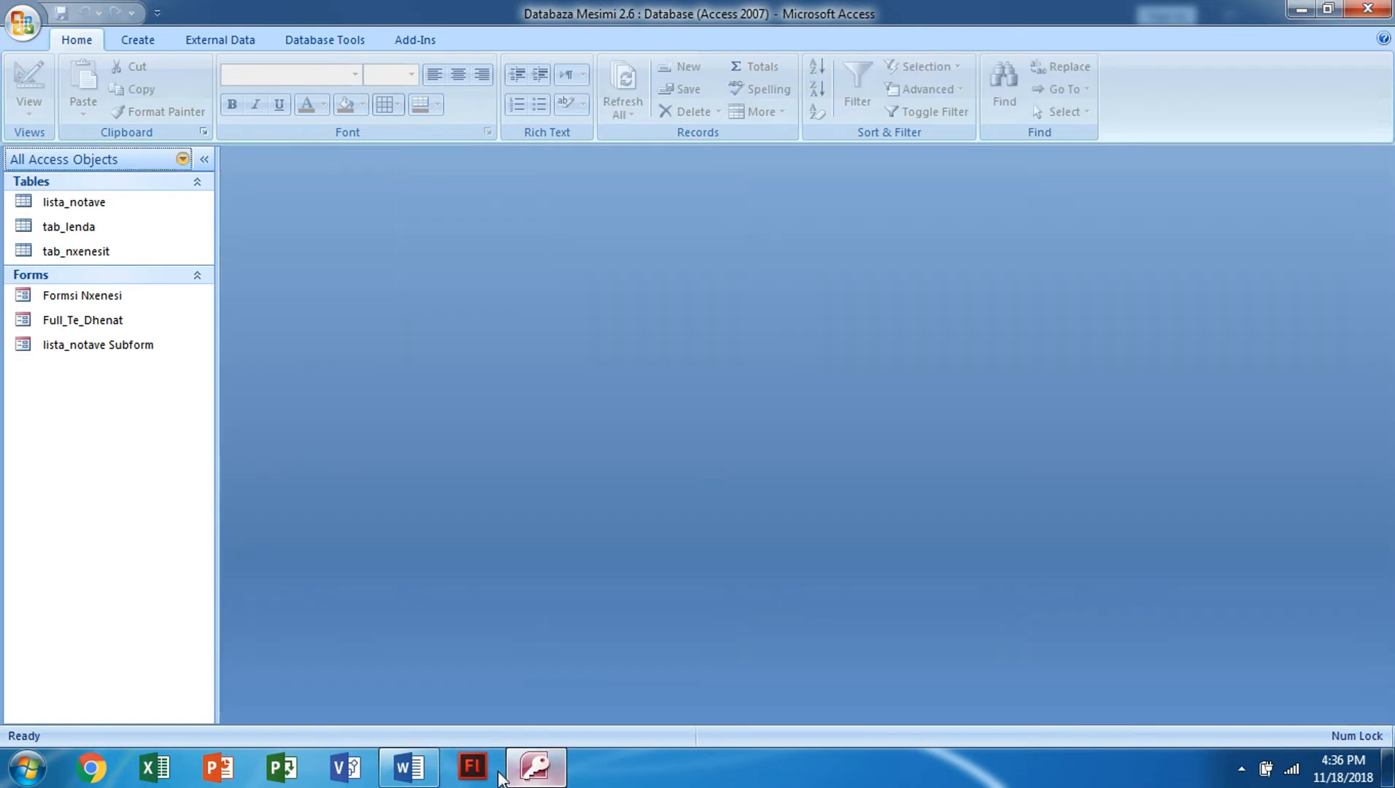
pyautogui.click(409, 766)
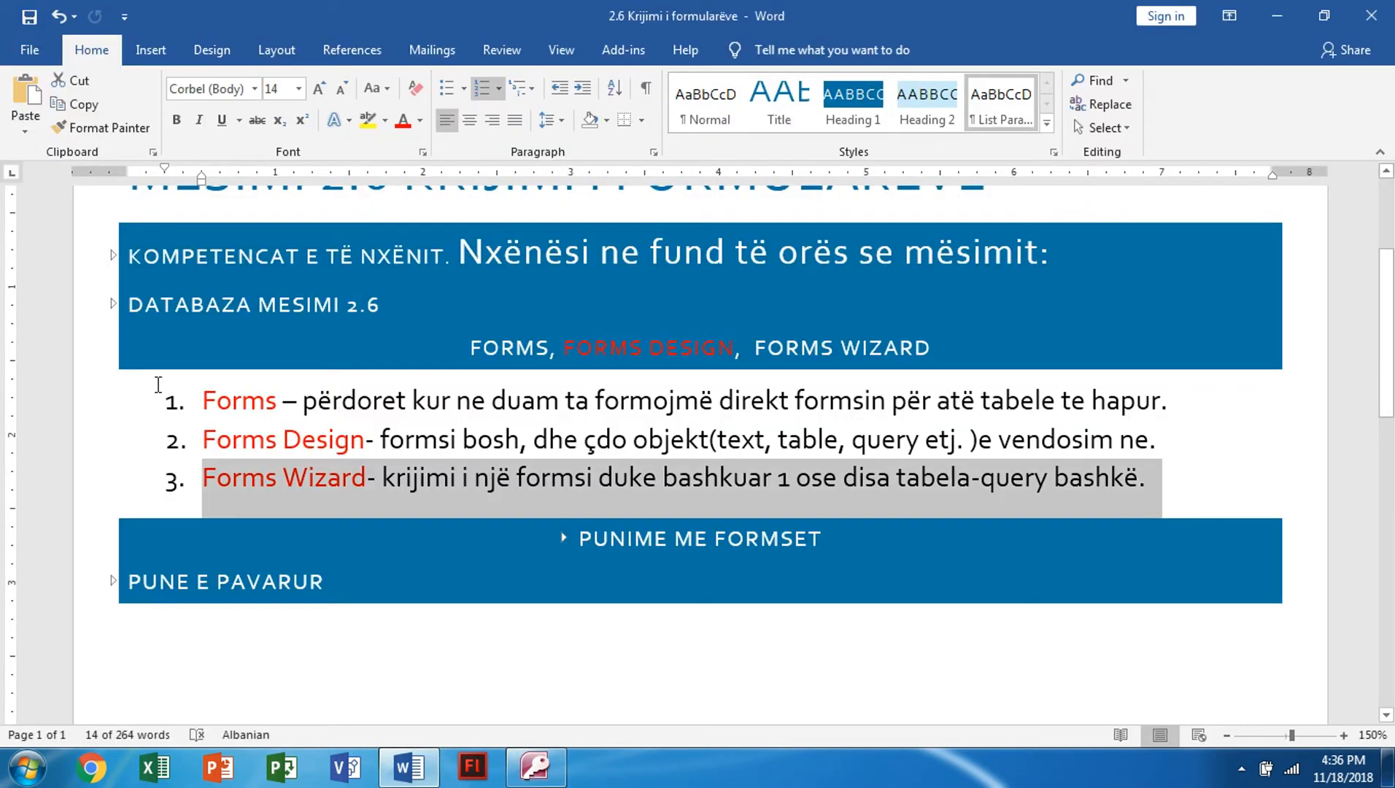
# Collapse the FORMS heading, expand PUNIME ME FORMSET, and highlight the first photo task.
pyautogui.click(462, 356)
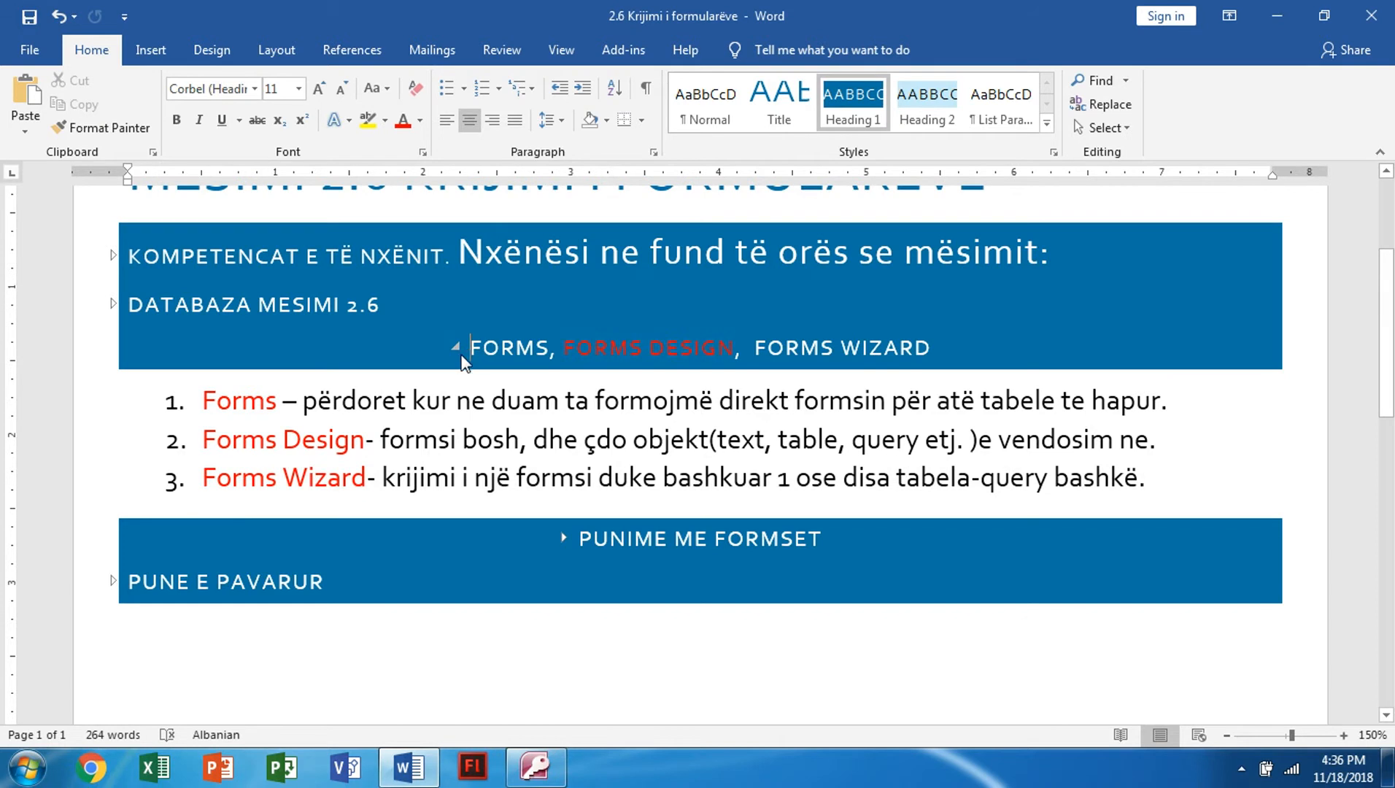
pyautogui.click(455, 348)
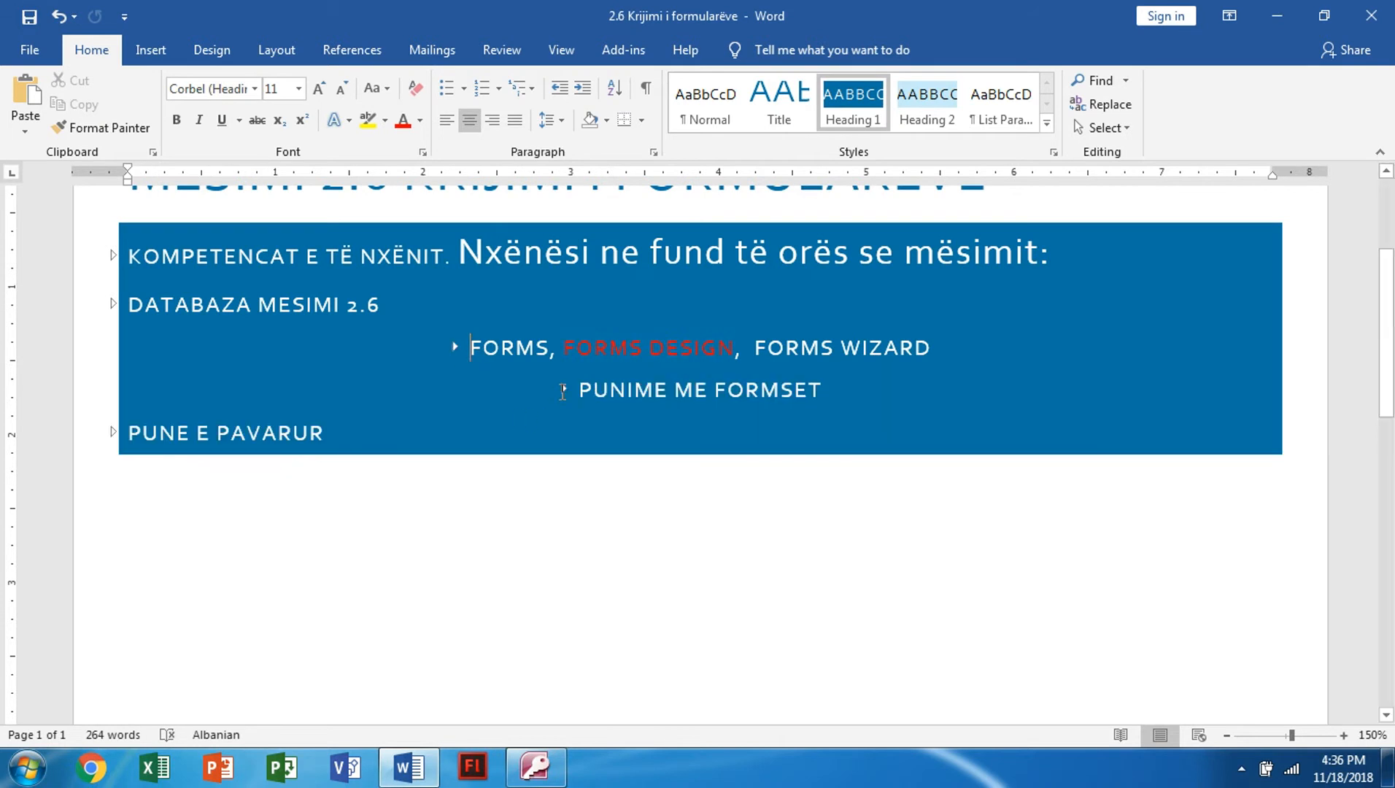
pyautogui.click(564, 392)
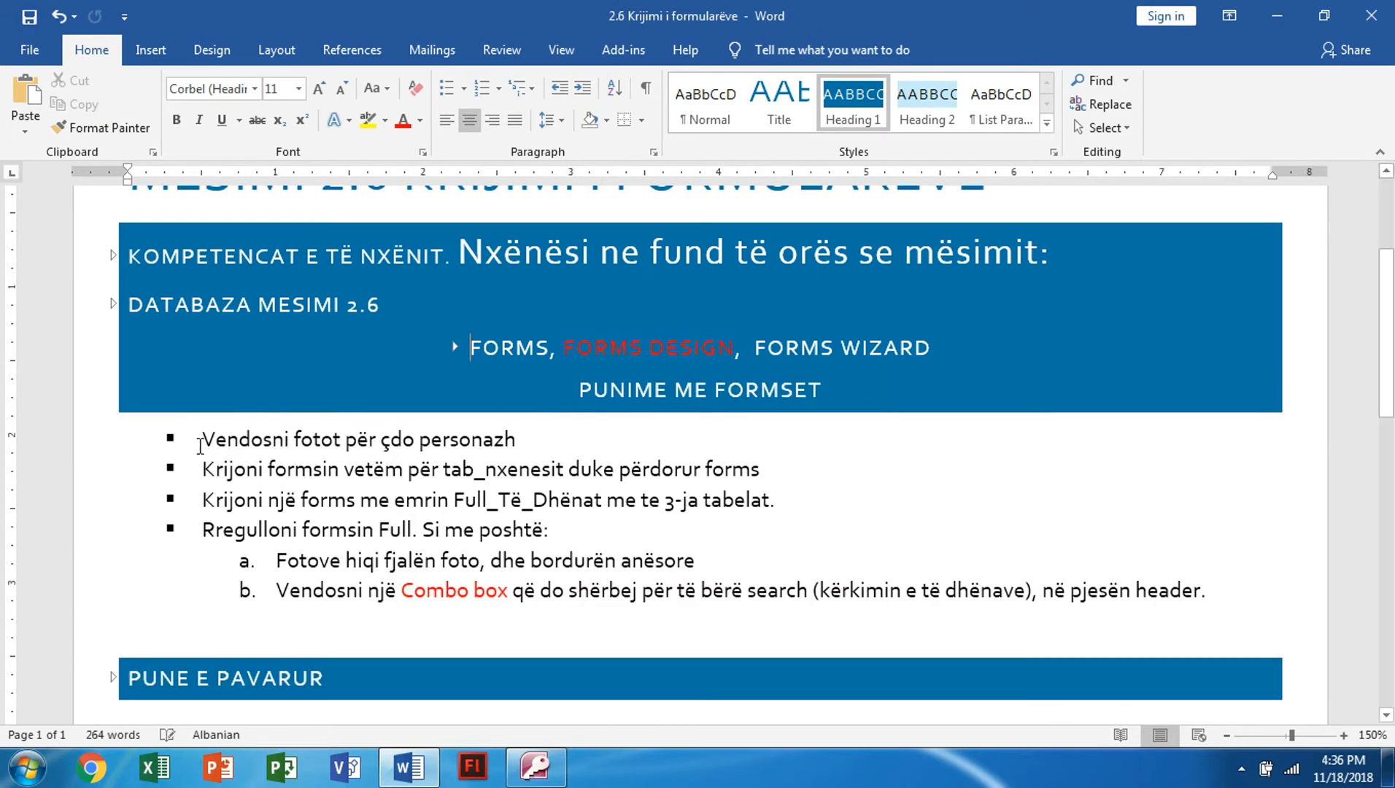
pyautogui.moveTo(205, 440); pyautogui.dragTo(531, 442)
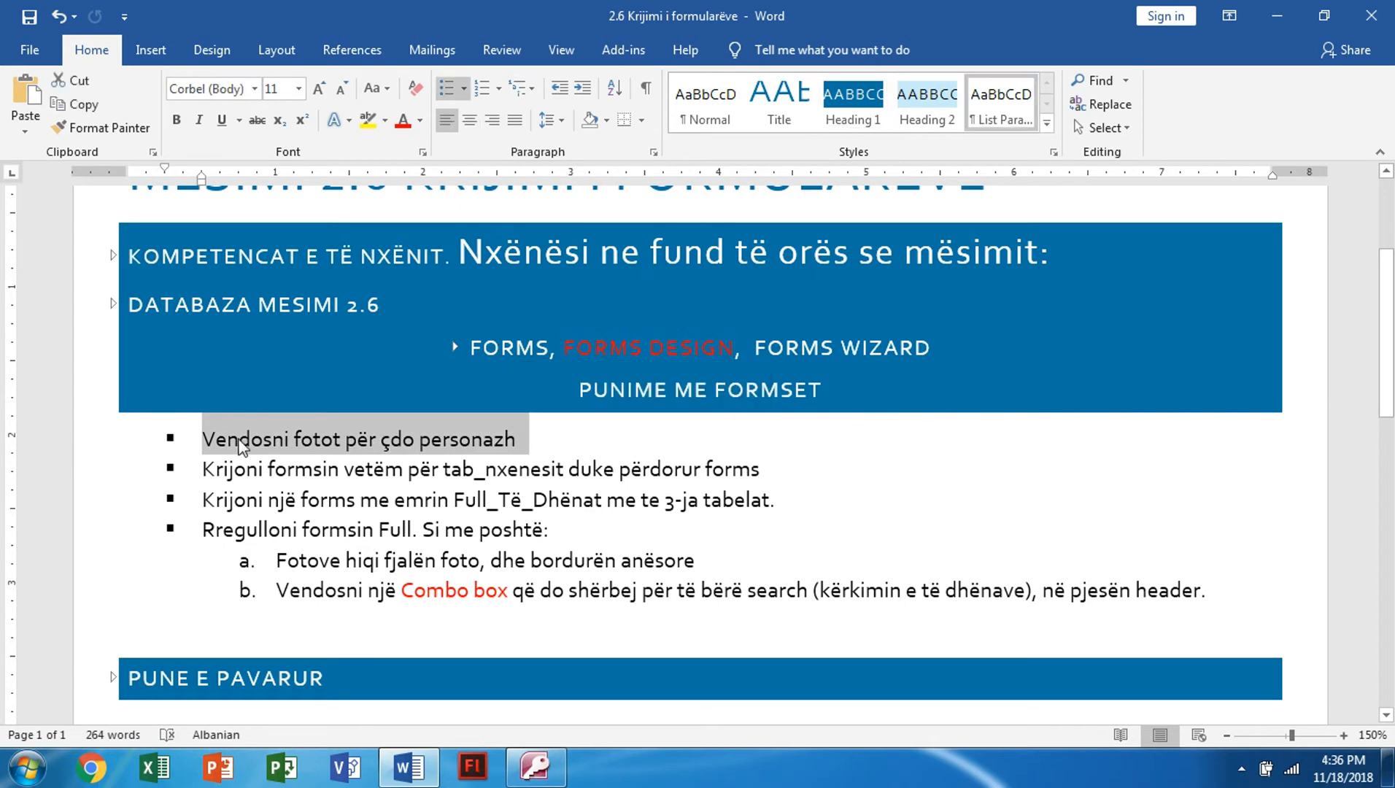
# Open the Formsi Nxenesi form in Access.
pyautogui.click(535, 766)
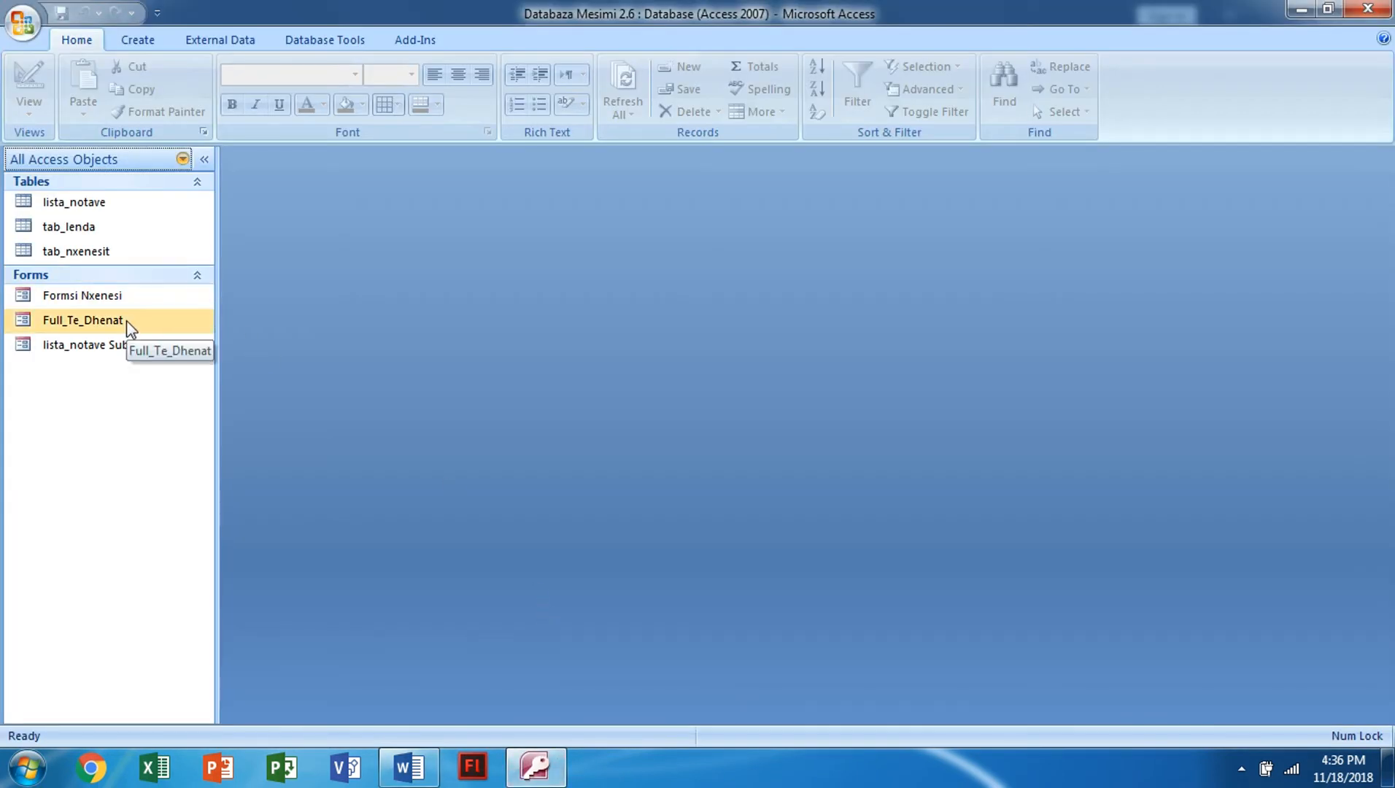
pyautogui.doubleClick(109, 296)
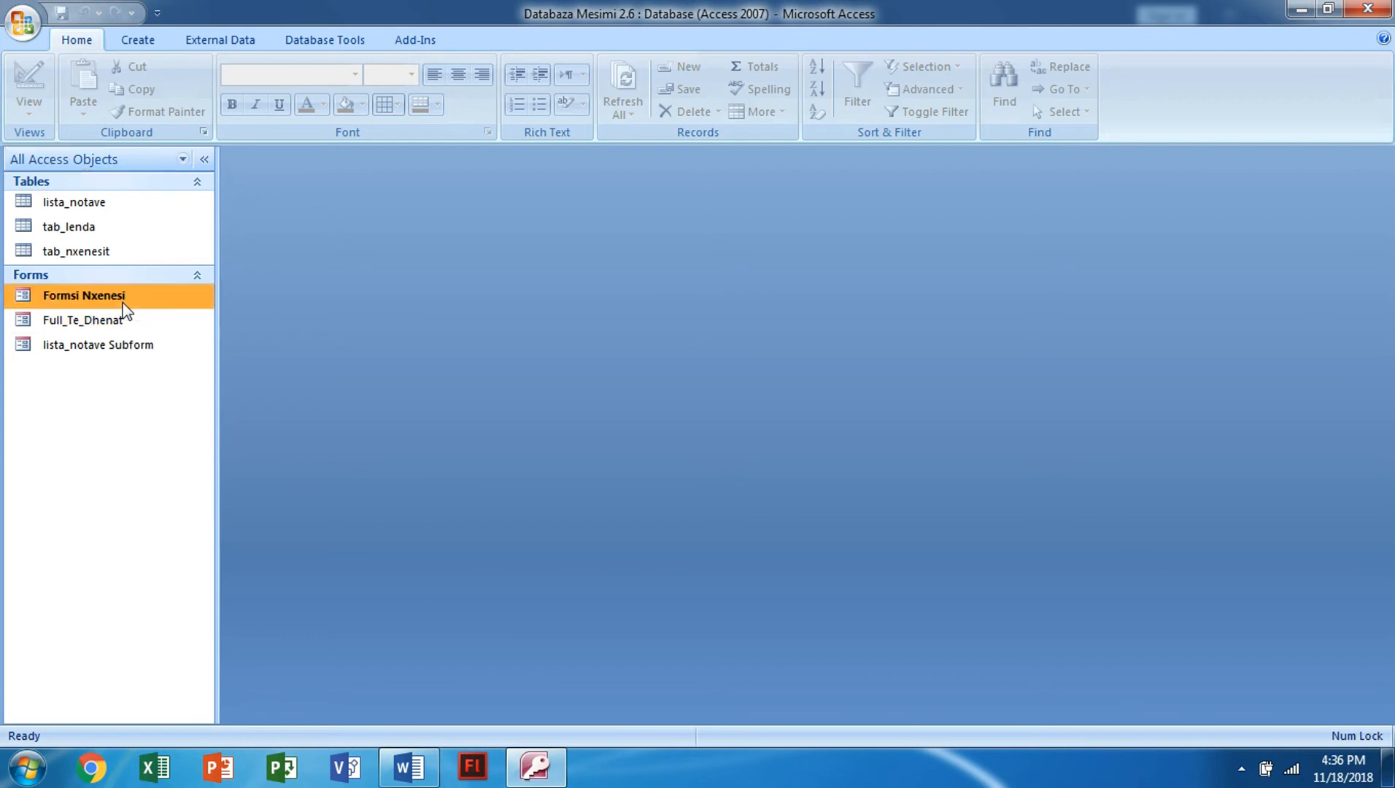
pyautogui.scroll(-1, 704, 545)
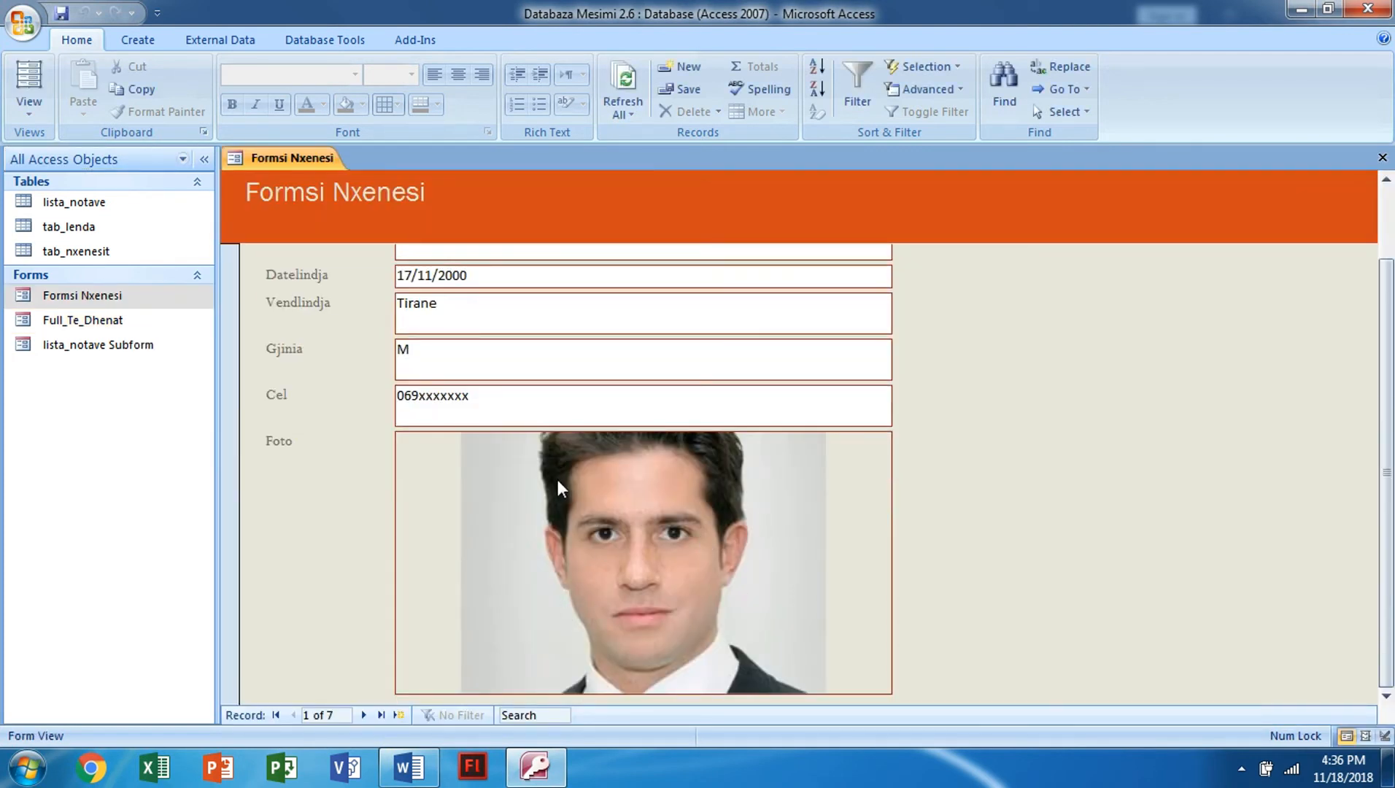
pyautogui.scroll(1, 556, 474)
# Back in Word, highlight the next task lines, including the Full_Të_Dhënat task and 'dhe bordurën anësore'.
pyautogui.hotkey('alt', 'Tab')
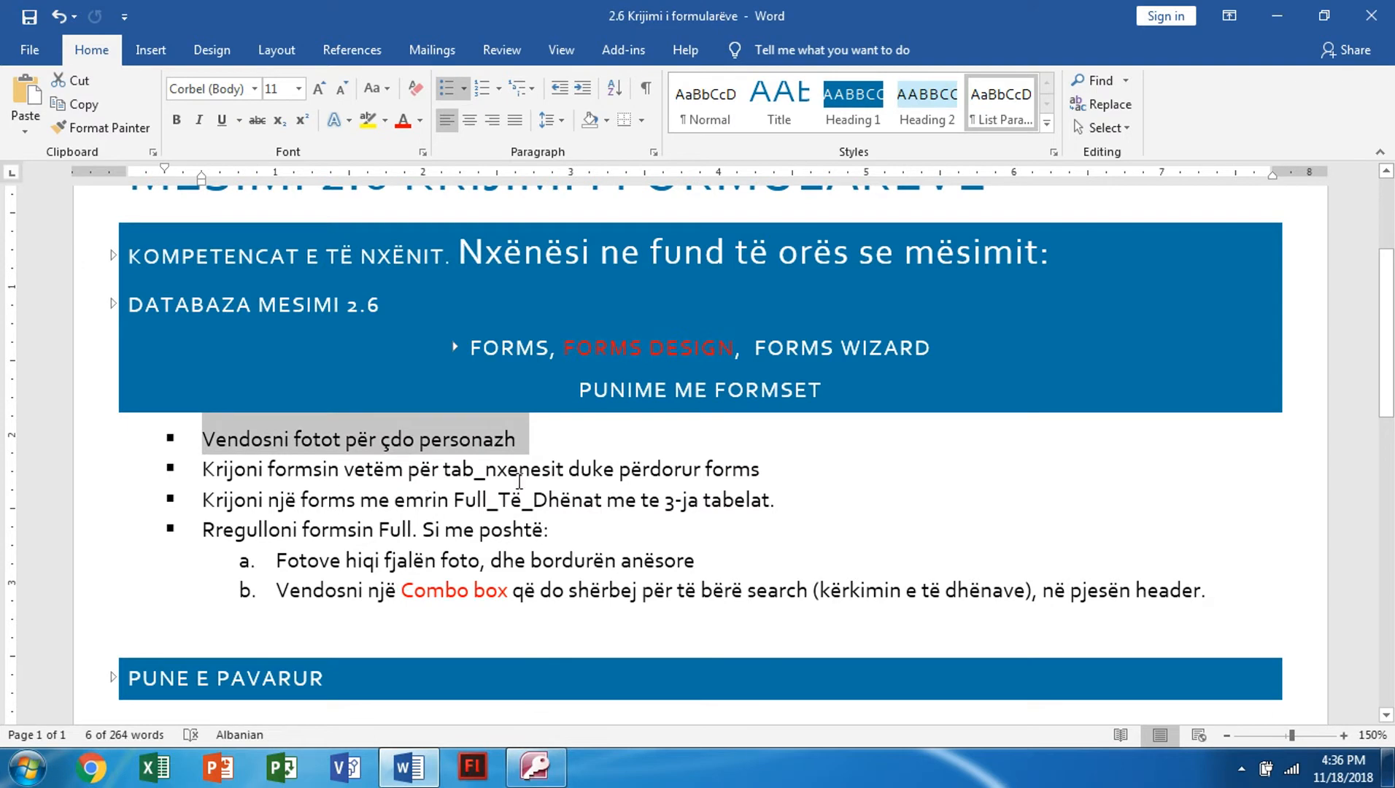
pyautogui.moveTo(776, 471); pyautogui.dragTo(219, 467)
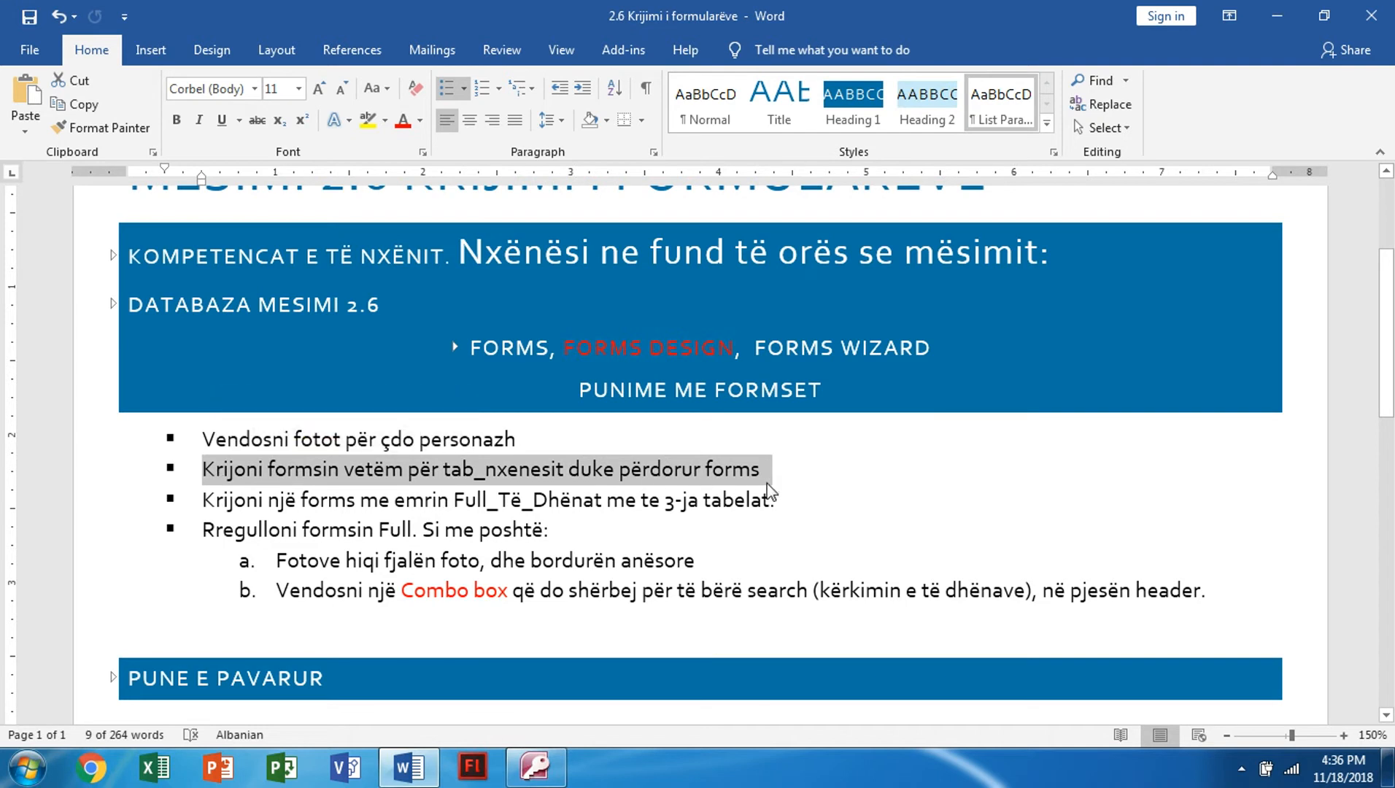
pyautogui.moveTo(777, 509); pyautogui.dragTo(215, 505)
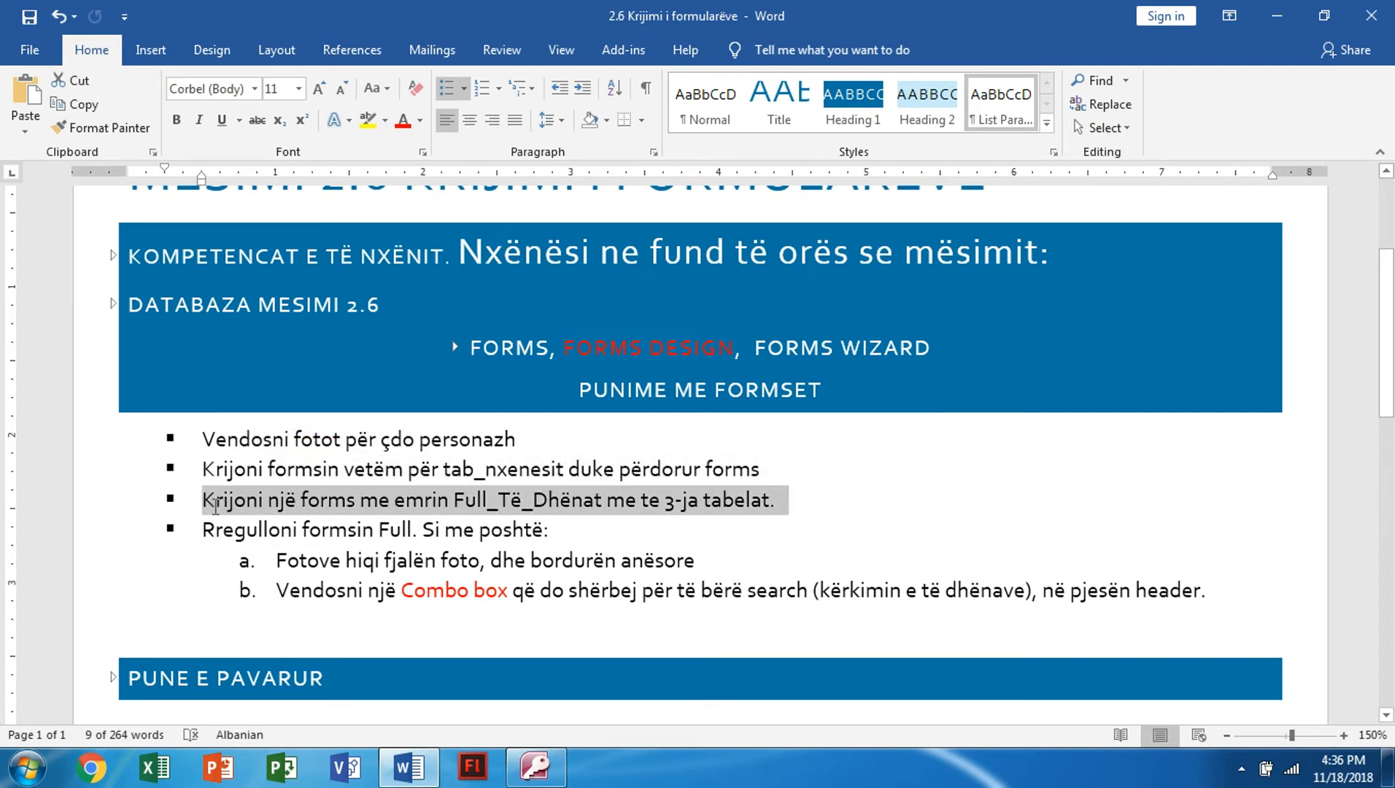
pyautogui.scroll(-1, 312, 559)
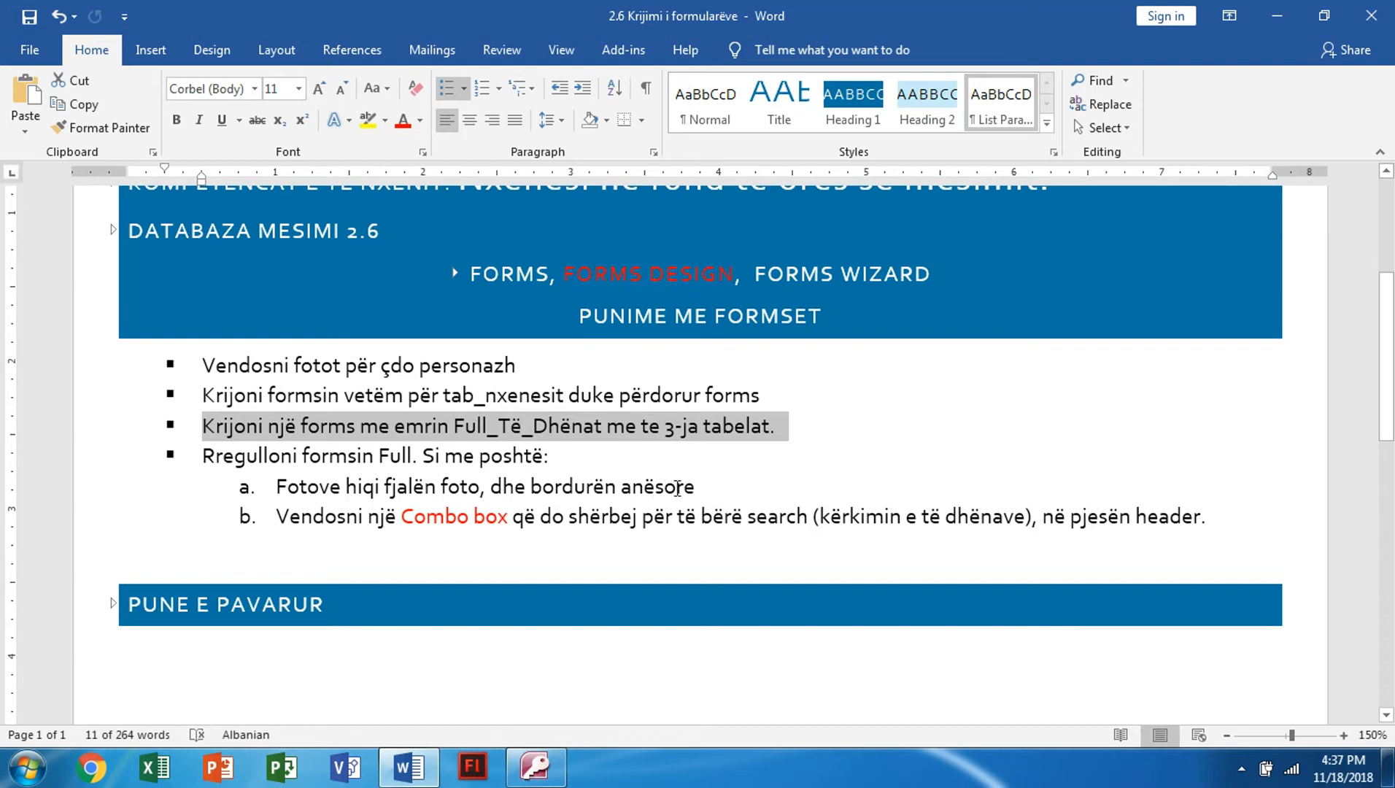
pyautogui.moveTo(700, 488); pyautogui.dragTo(509, 491)
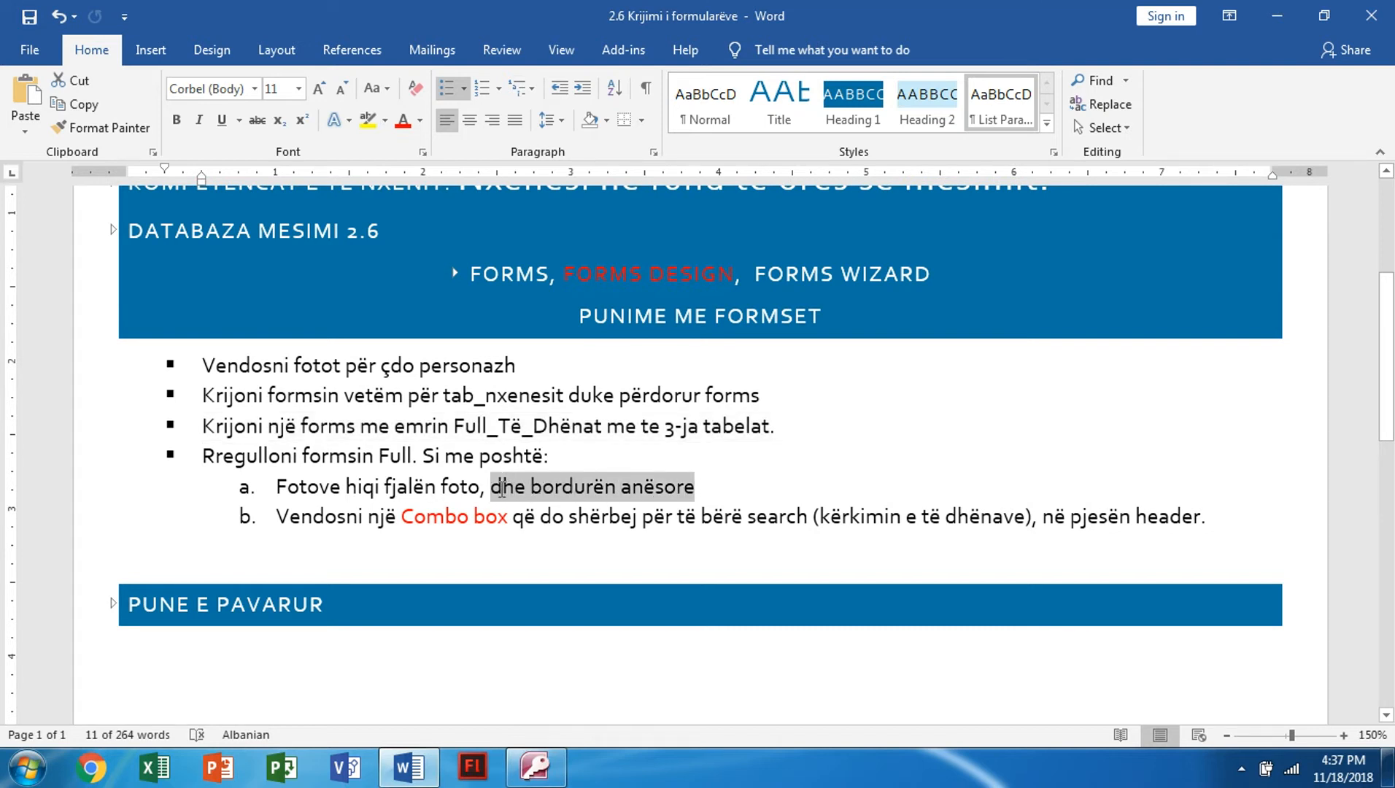
# Close all open objects and reopen the Formsi Nxenesi form.
pyautogui.click(535, 766)
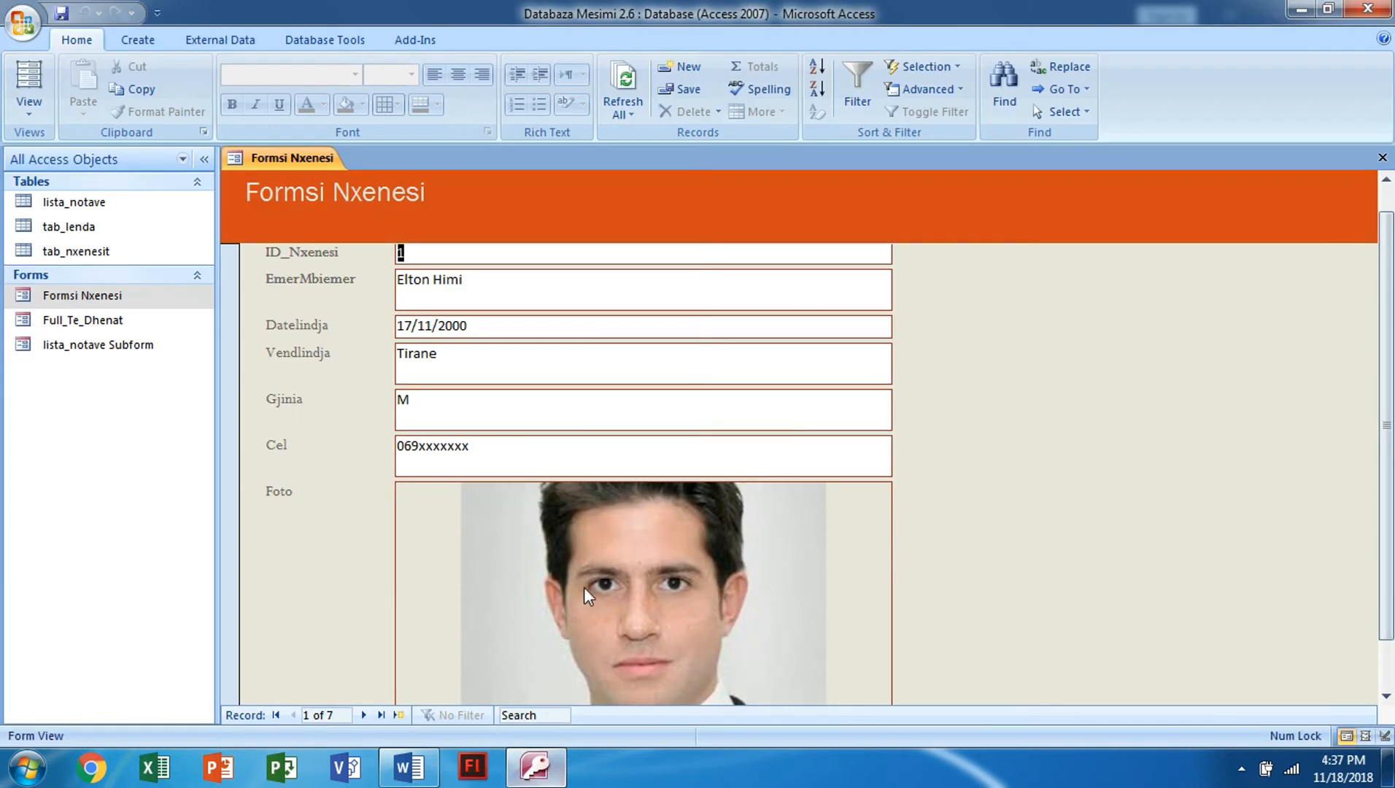
pyautogui.click(563, 483)
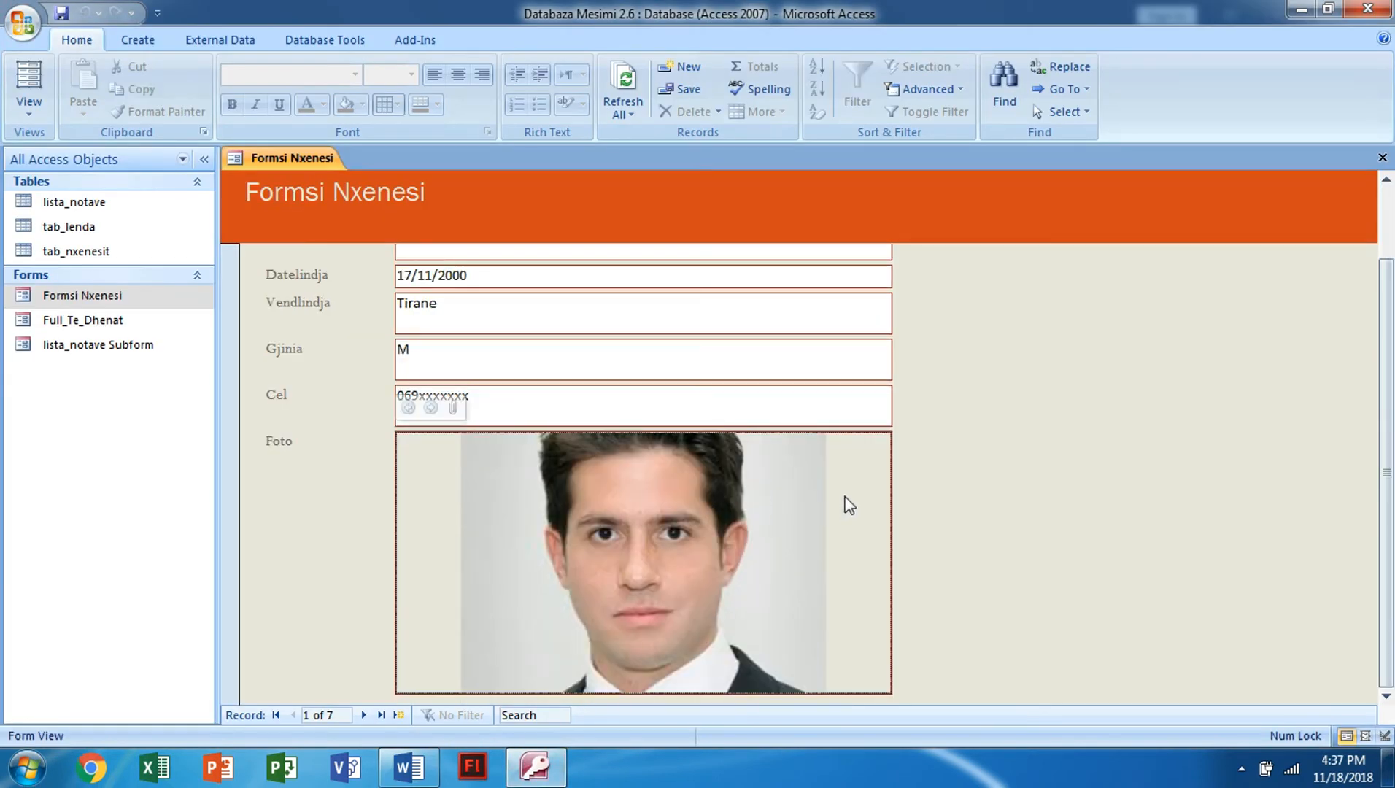
pyautogui.click(40, 109)
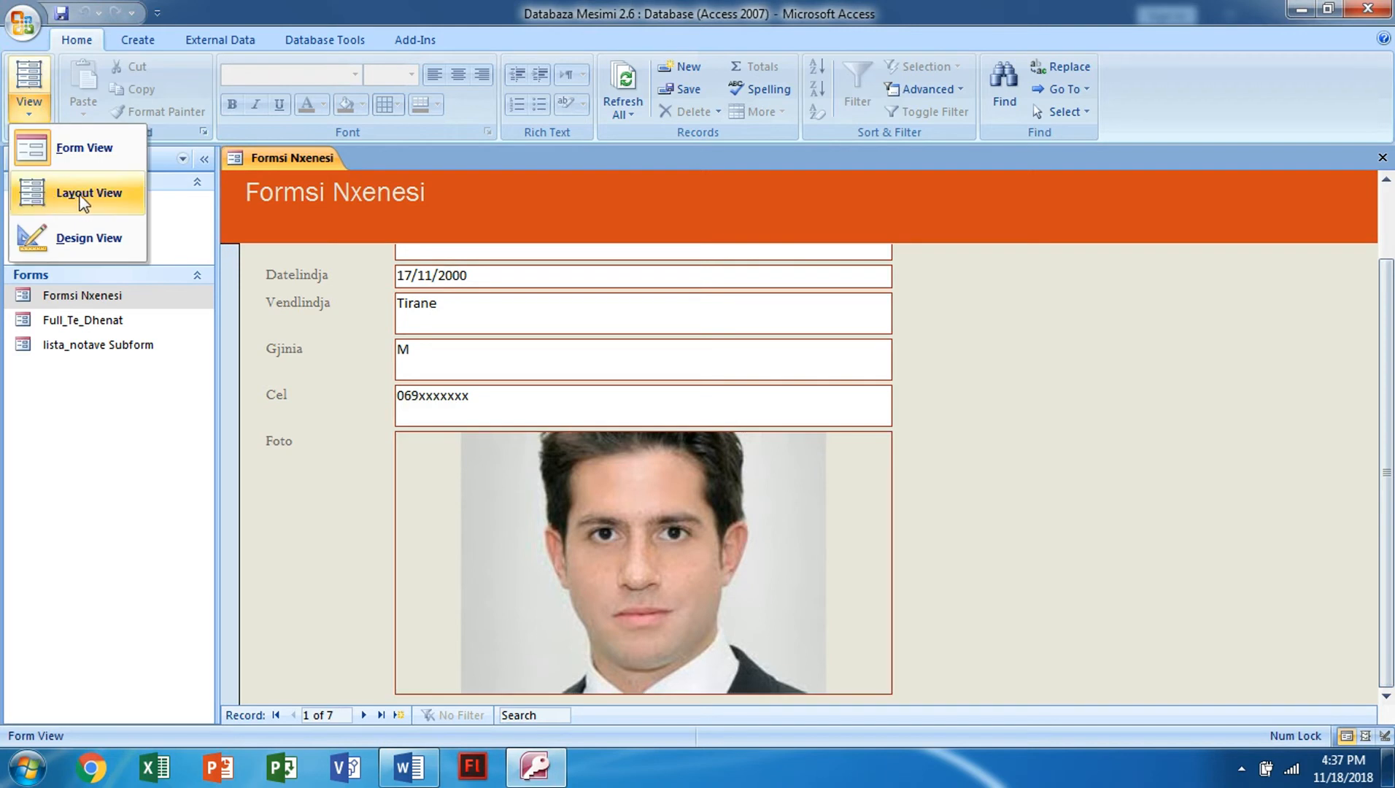
pyautogui.click(305, 160)
pyautogui.rightClick(305, 158)
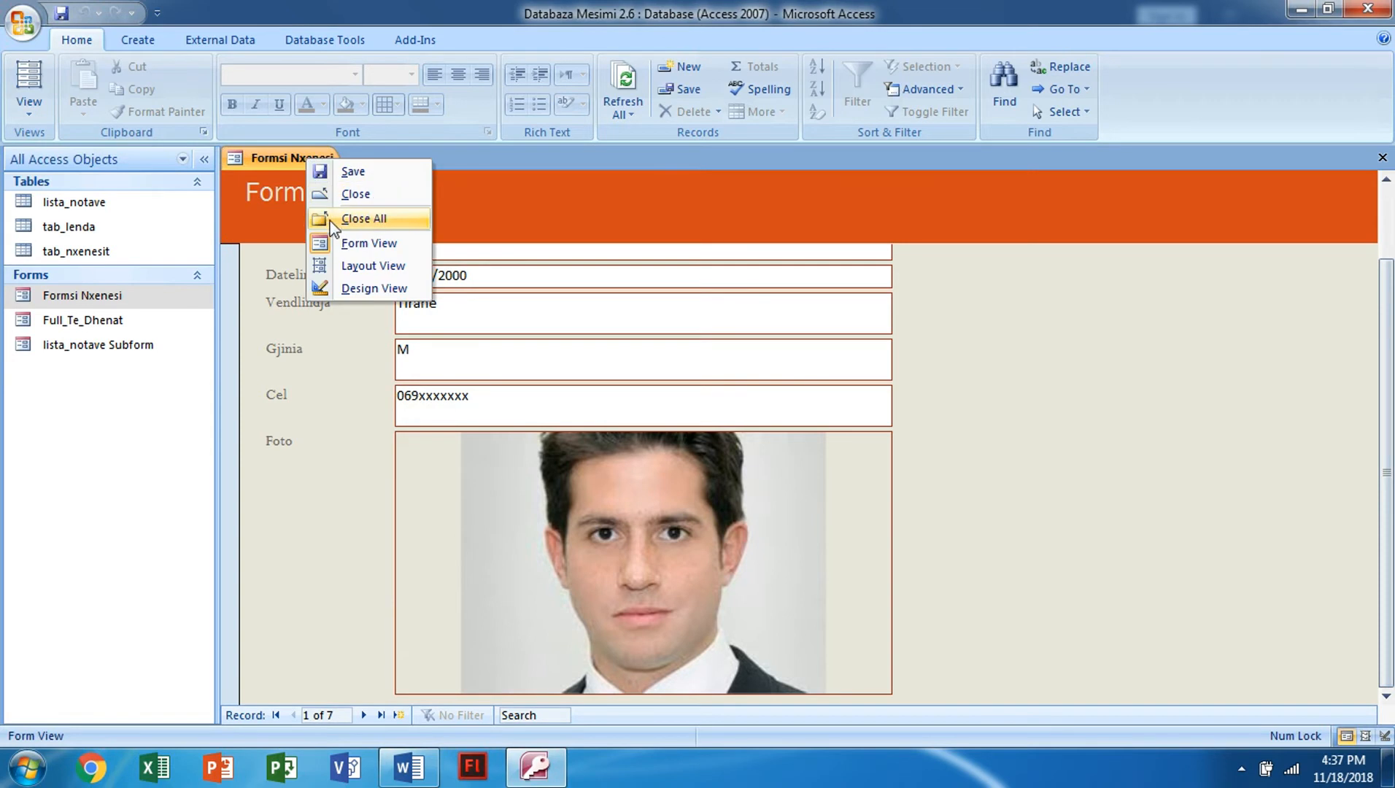
pyautogui.click(325, 219)
pyautogui.doubleClick(106, 301)
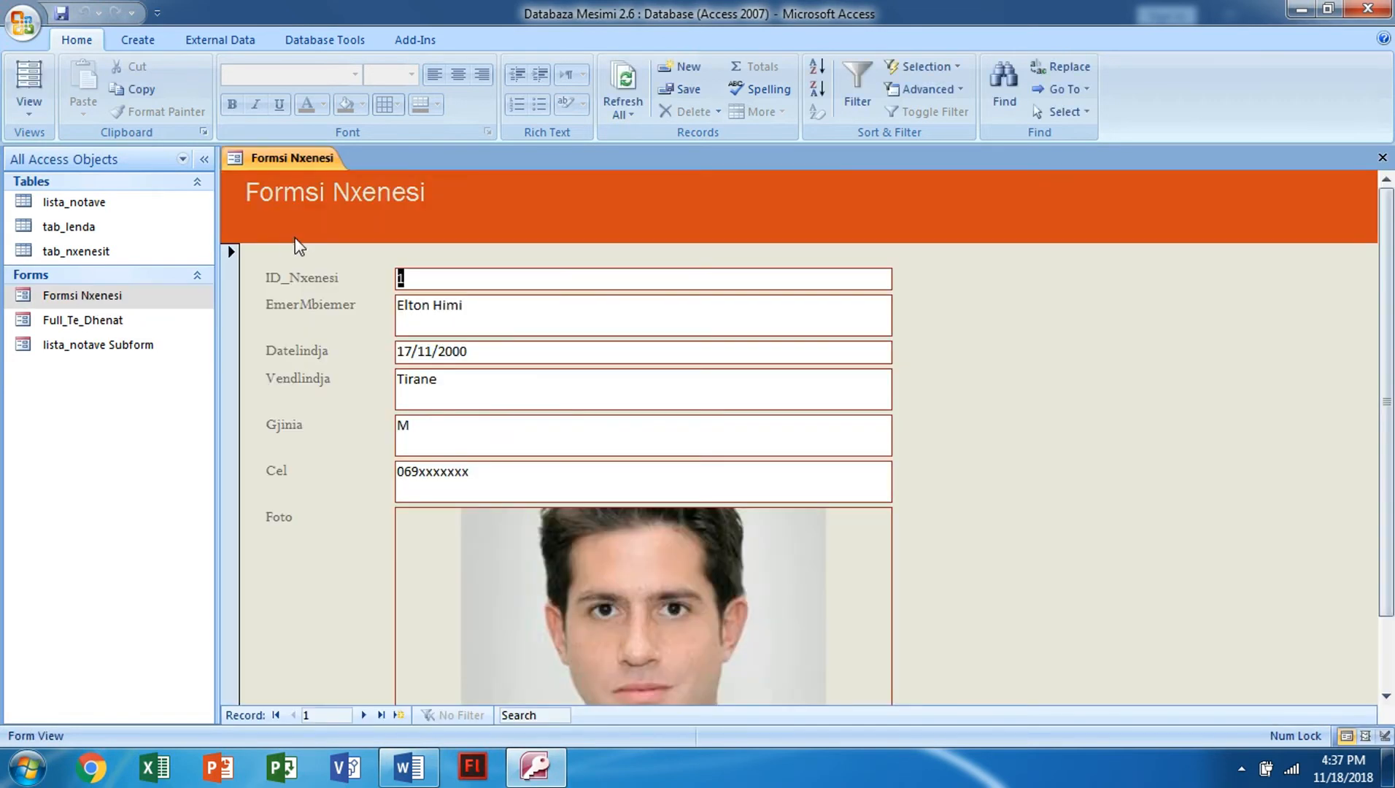
# In Layout View, set the photo control's line color to Transparent, then return to Form View.
pyautogui.click(30, 116)
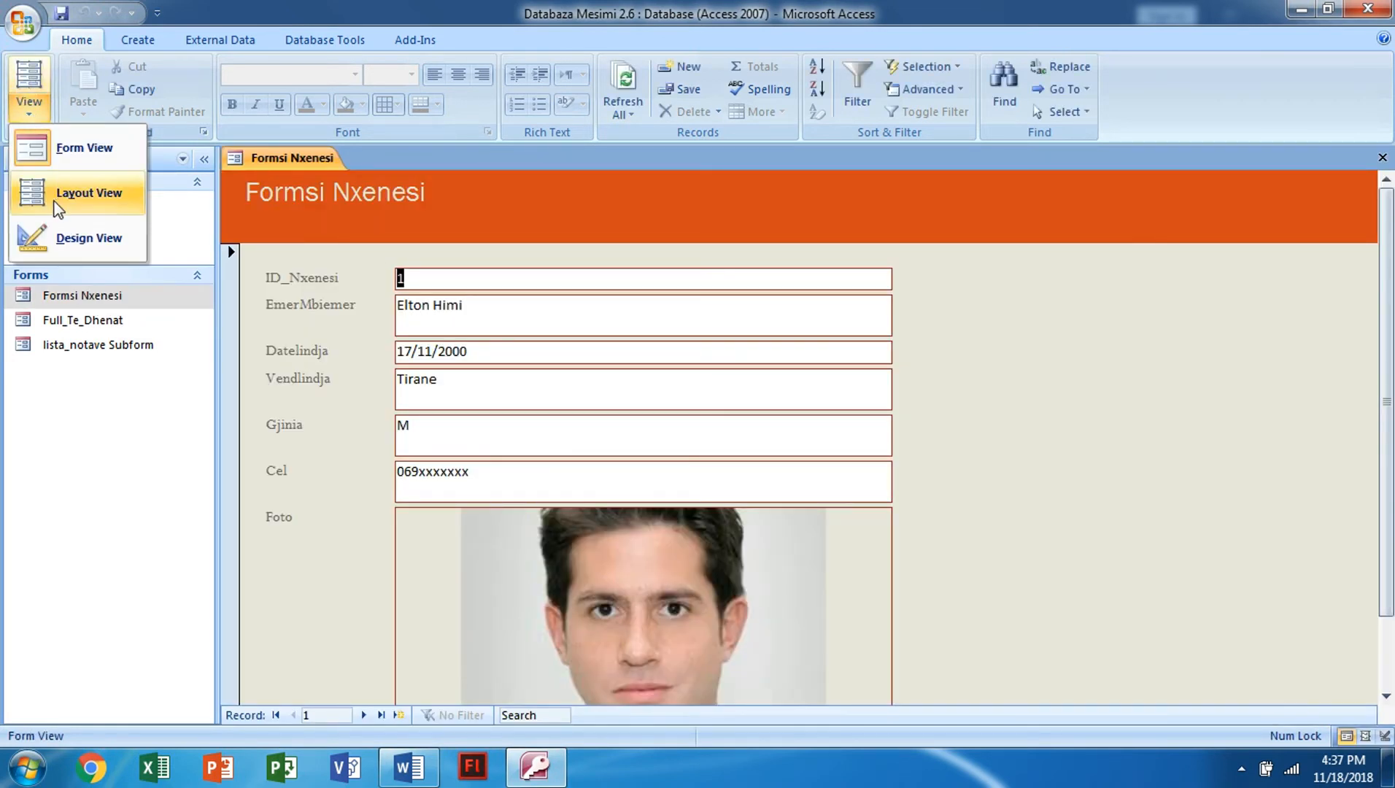
pyautogui.click(73, 194)
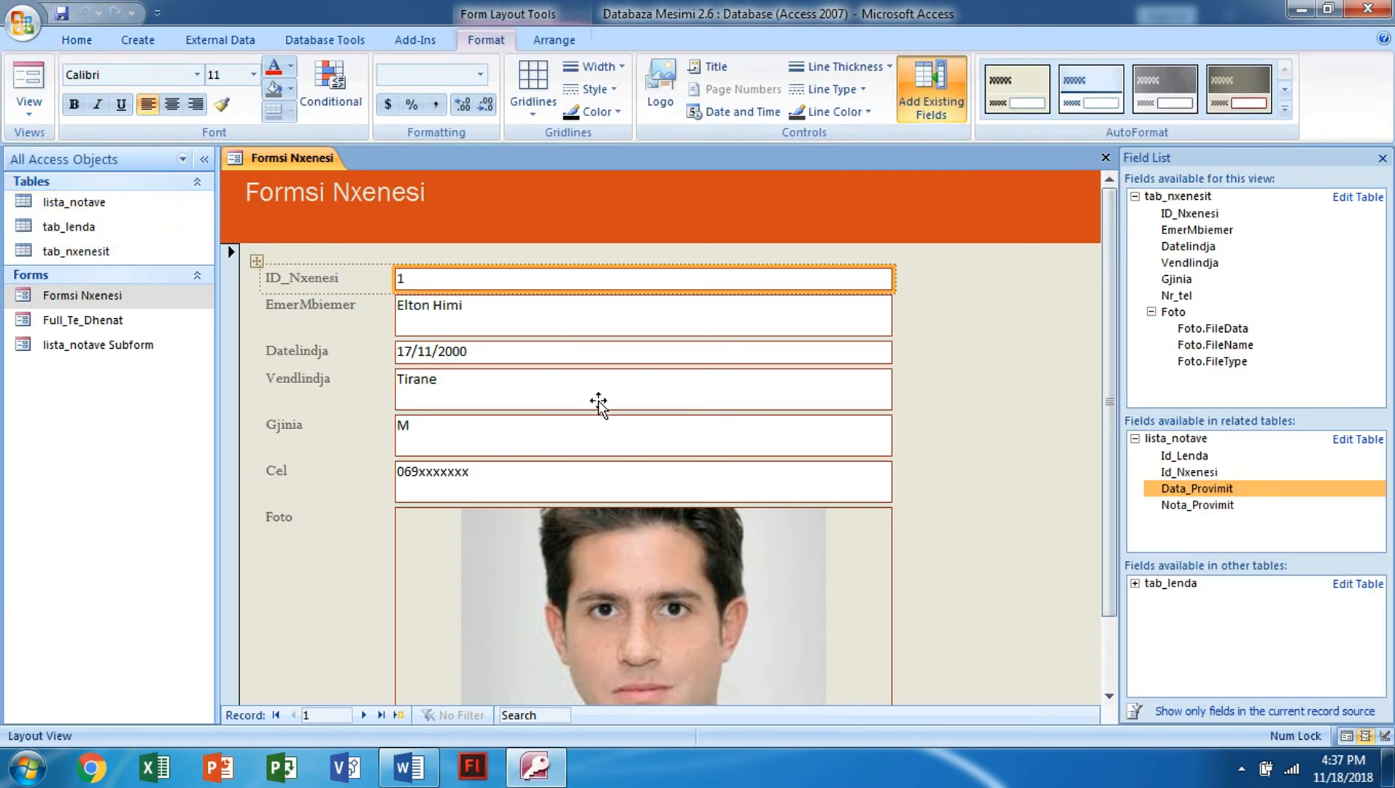
pyautogui.scroll(-2, 598, 399)
pyautogui.click(1382, 158)
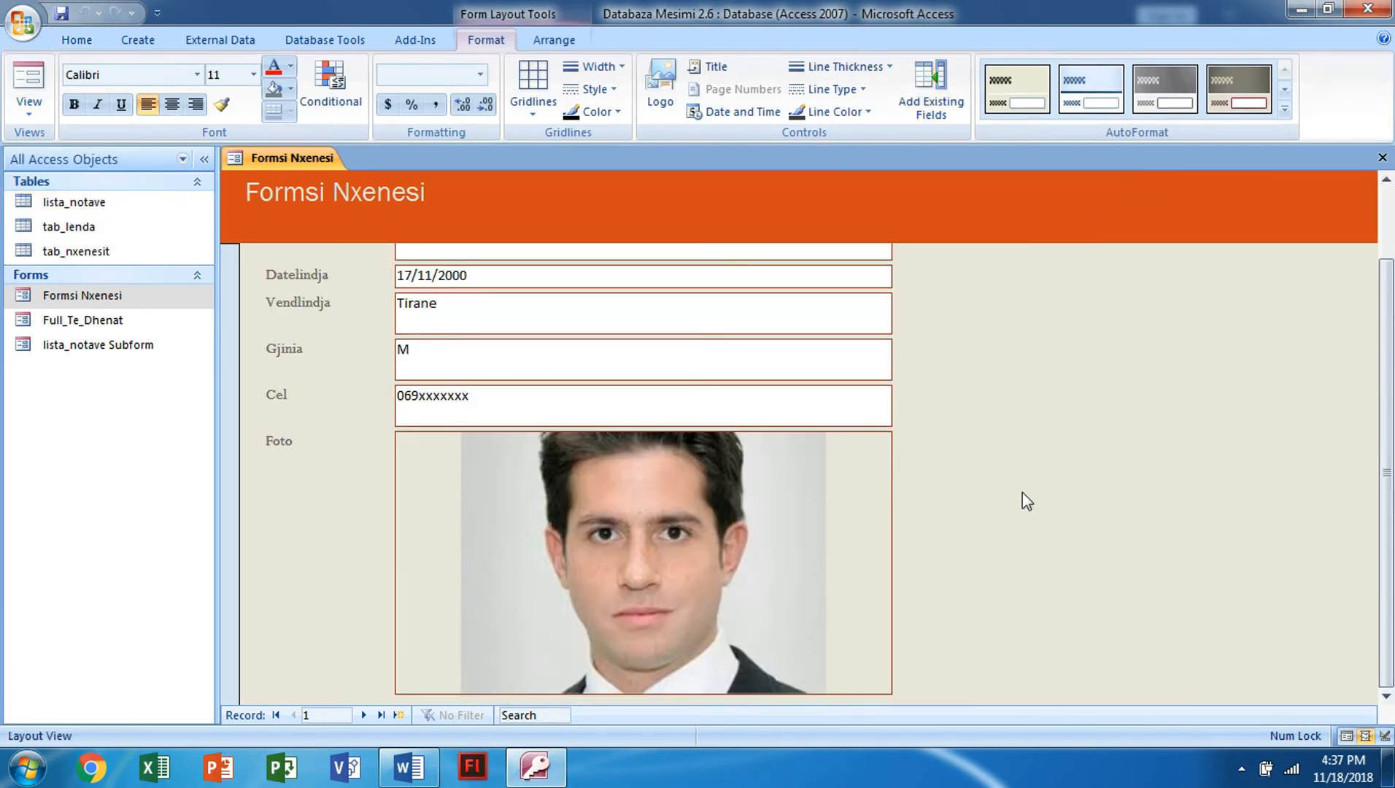
pyautogui.click(853, 502)
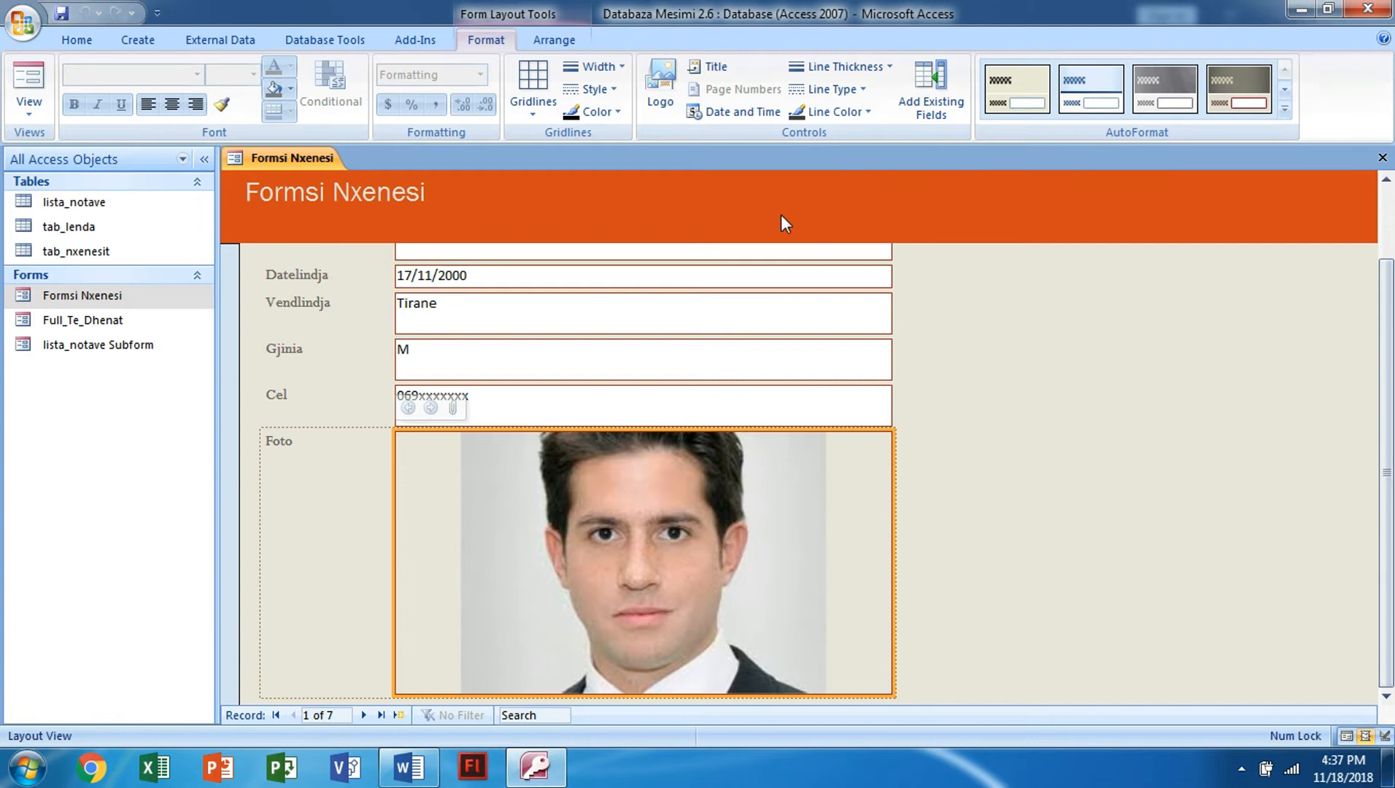
pyautogui.click(847, 113)
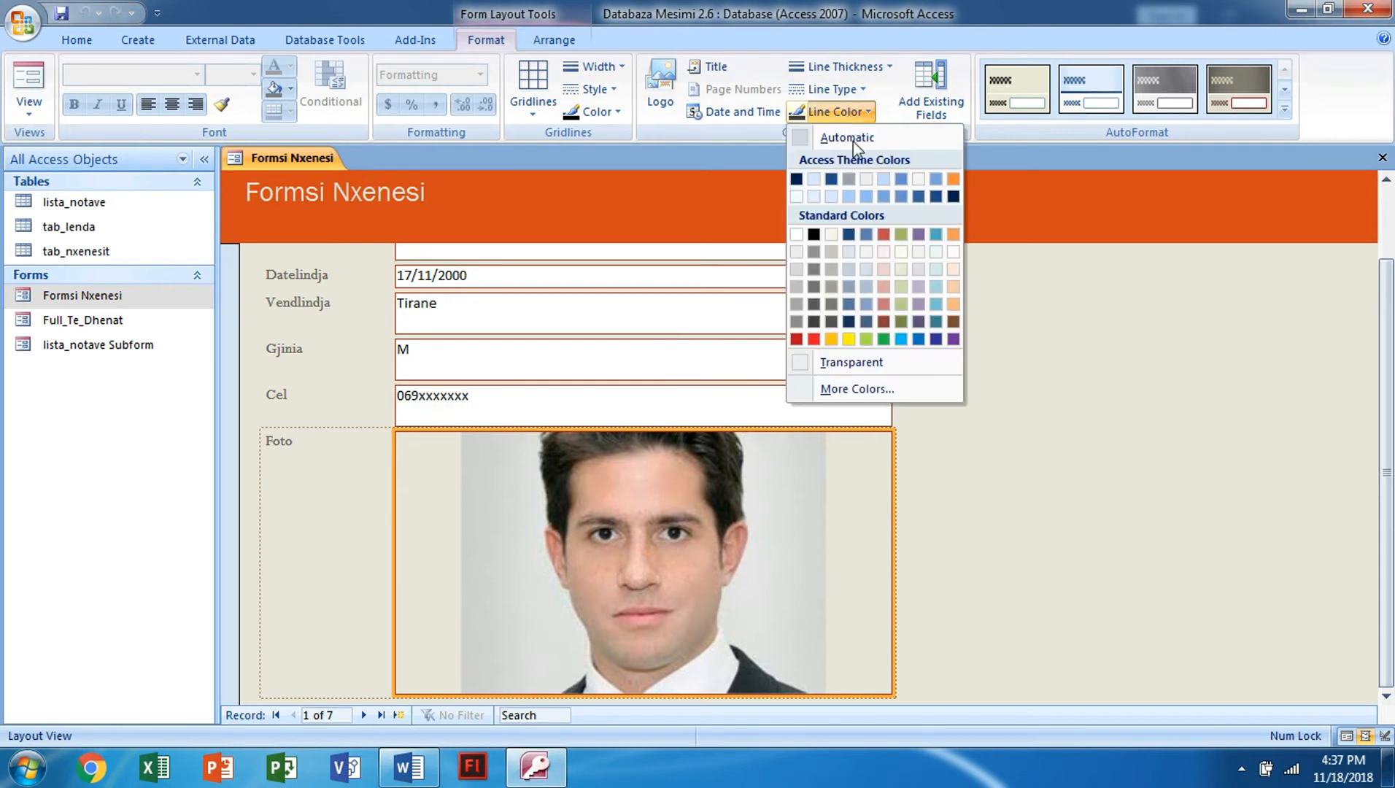
pyautogui.click(815, 361)
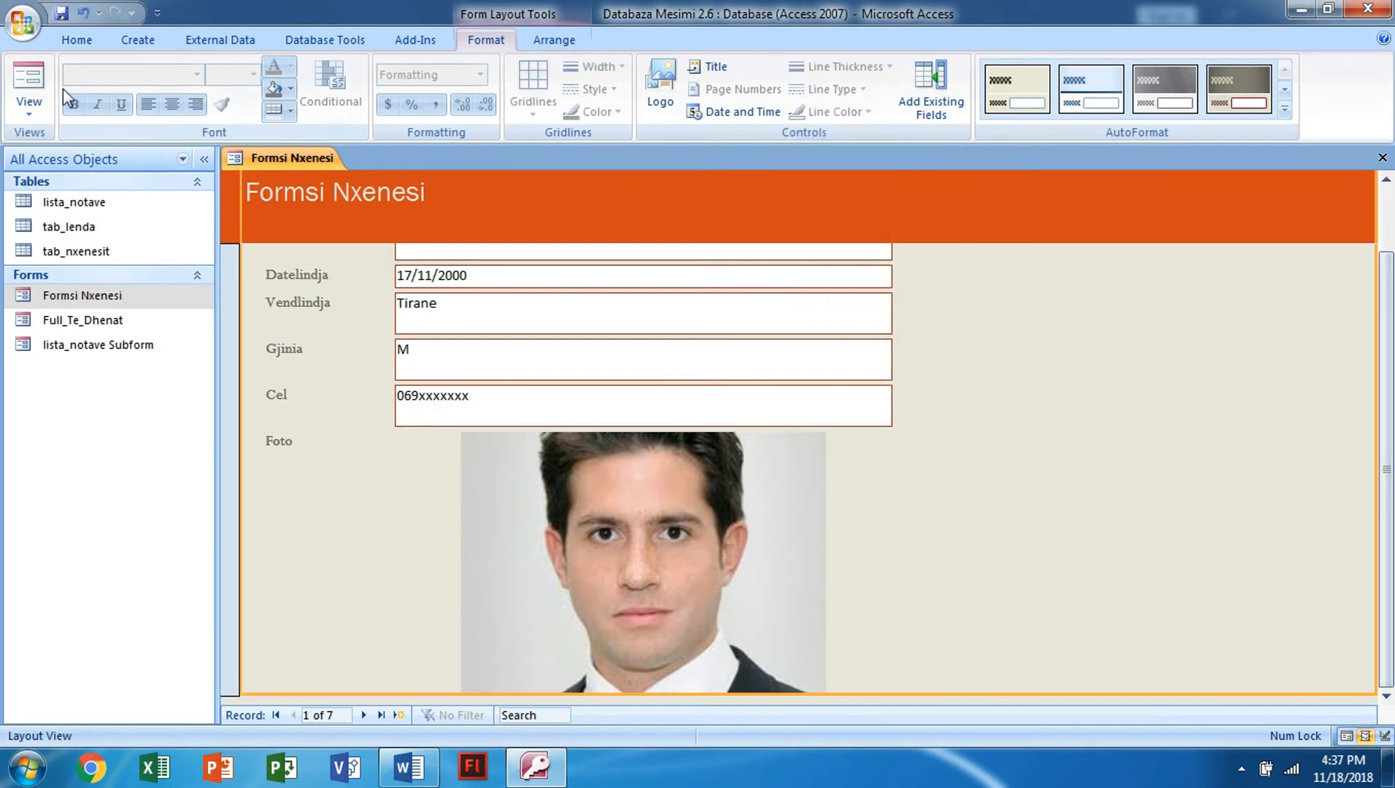
pyautogui.click(29, 86)
# Browse forward three student records on Formsi Nxenesi.
pyautogui.scroll(-1, 692, 583)
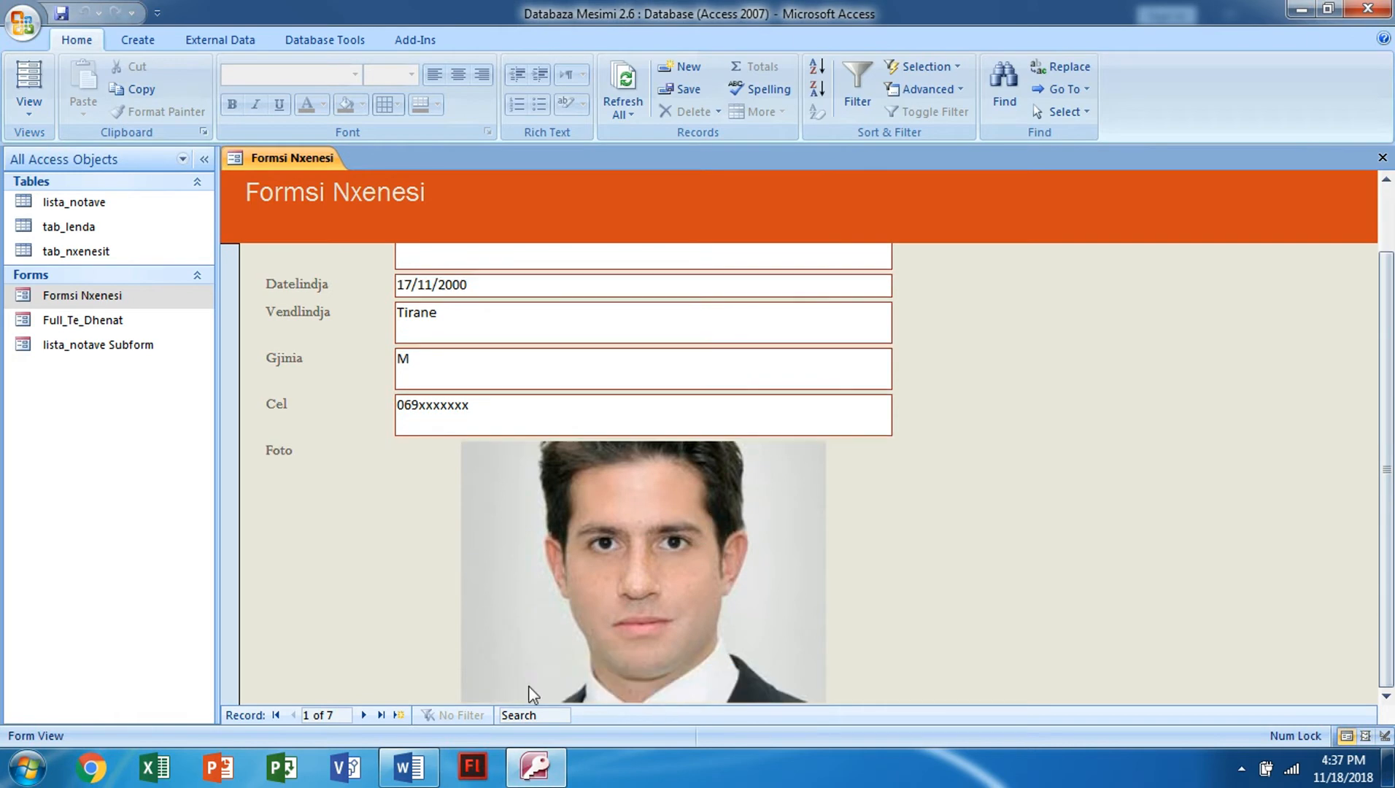
pyautogui.click(364, 719)
pyautogui.click(365, 718)
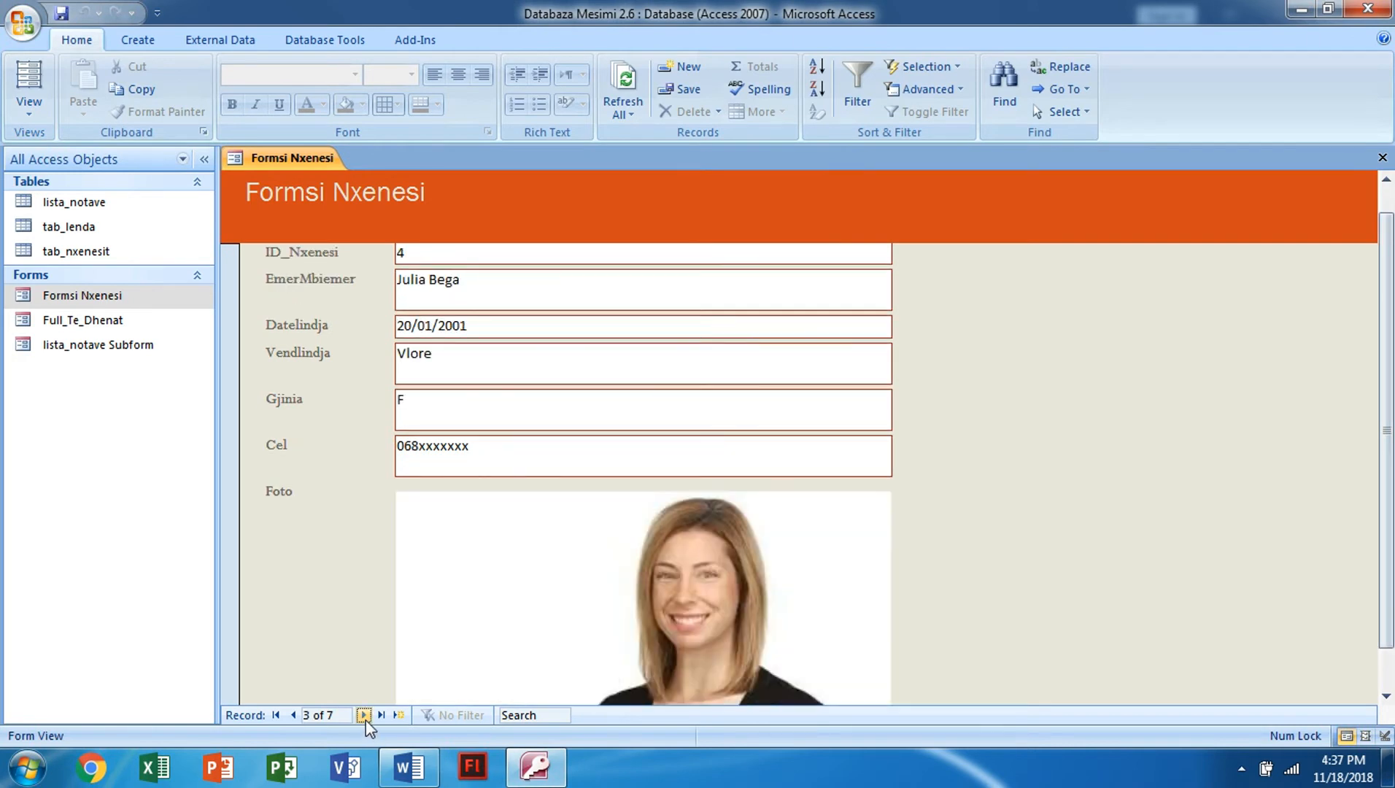
pyautogui.click(364, 718)
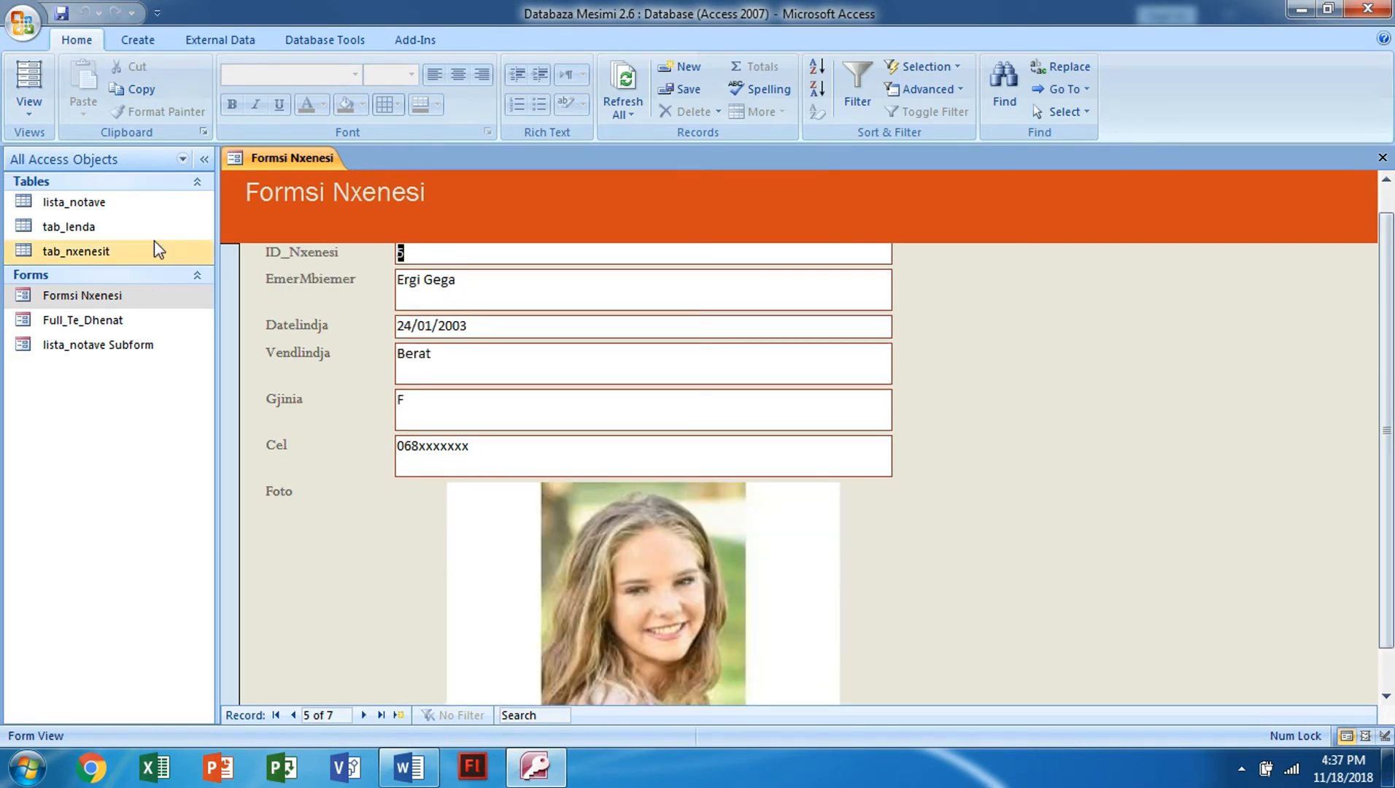
# In Layout View, remove the photo controls from the stacked layout and delete the Foto label.
pyautogui.click(30, 111)
pyautogui.click(48, 211)
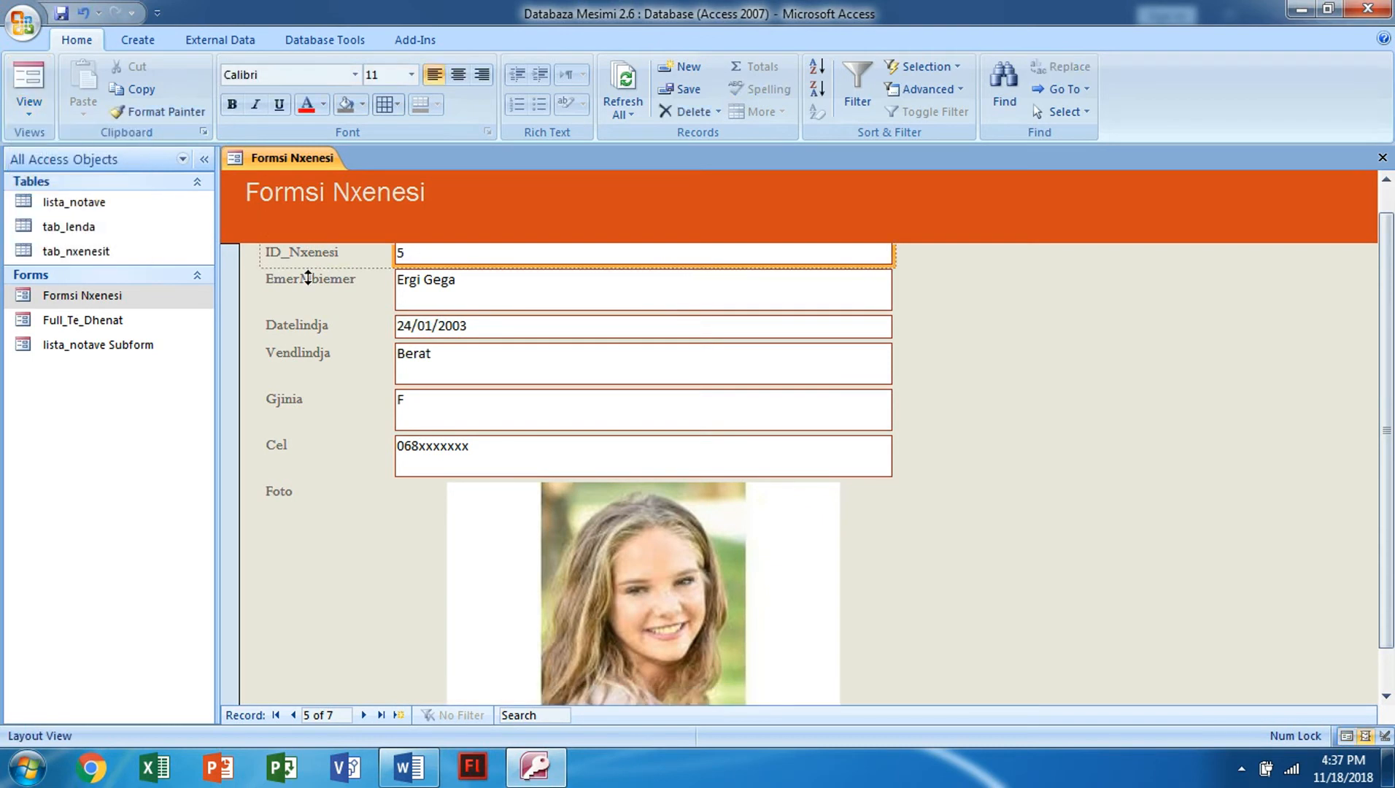
pyautogui.click(491, 529)
pyautogui.click(330, 549)
pyautogui.rightClick(309, 537)
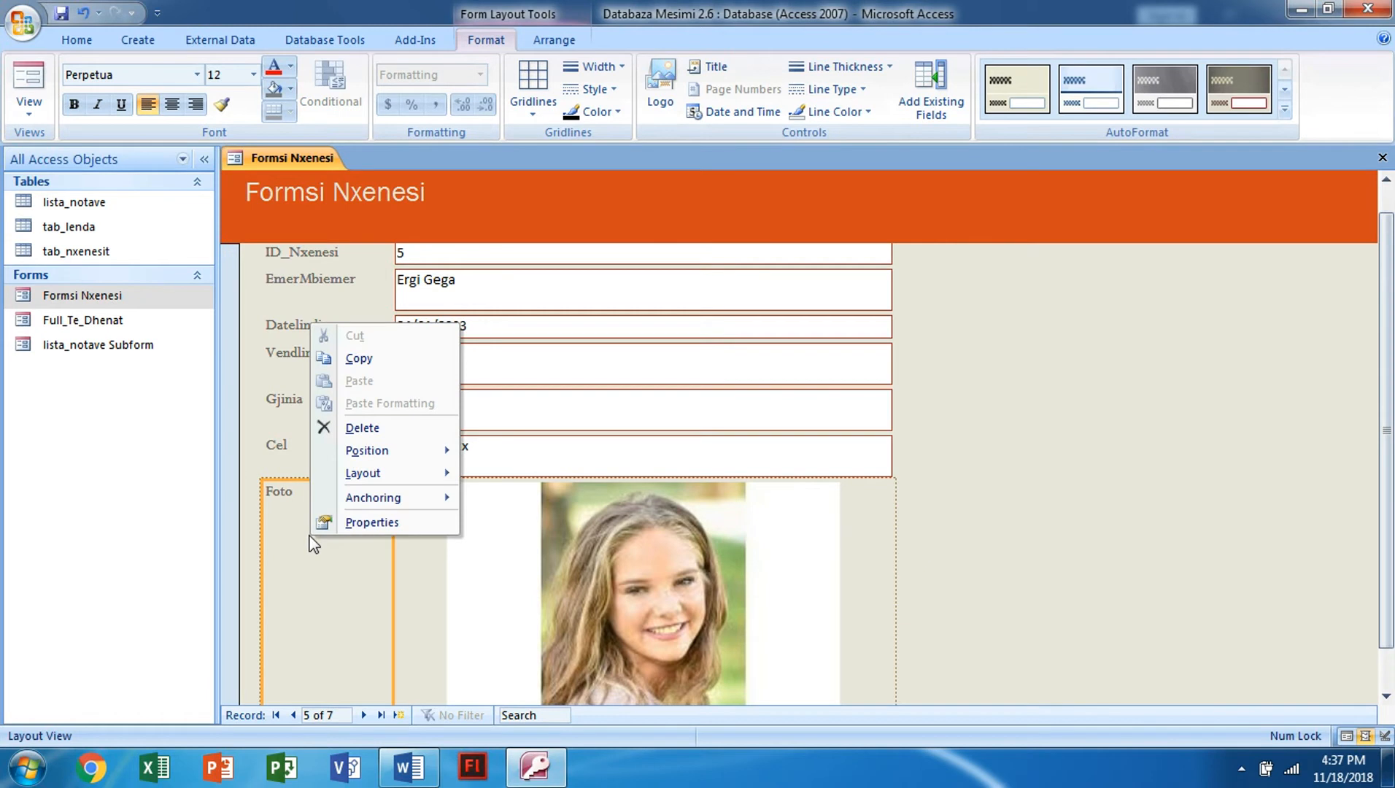
pyautogui.moveTo(369, 475)
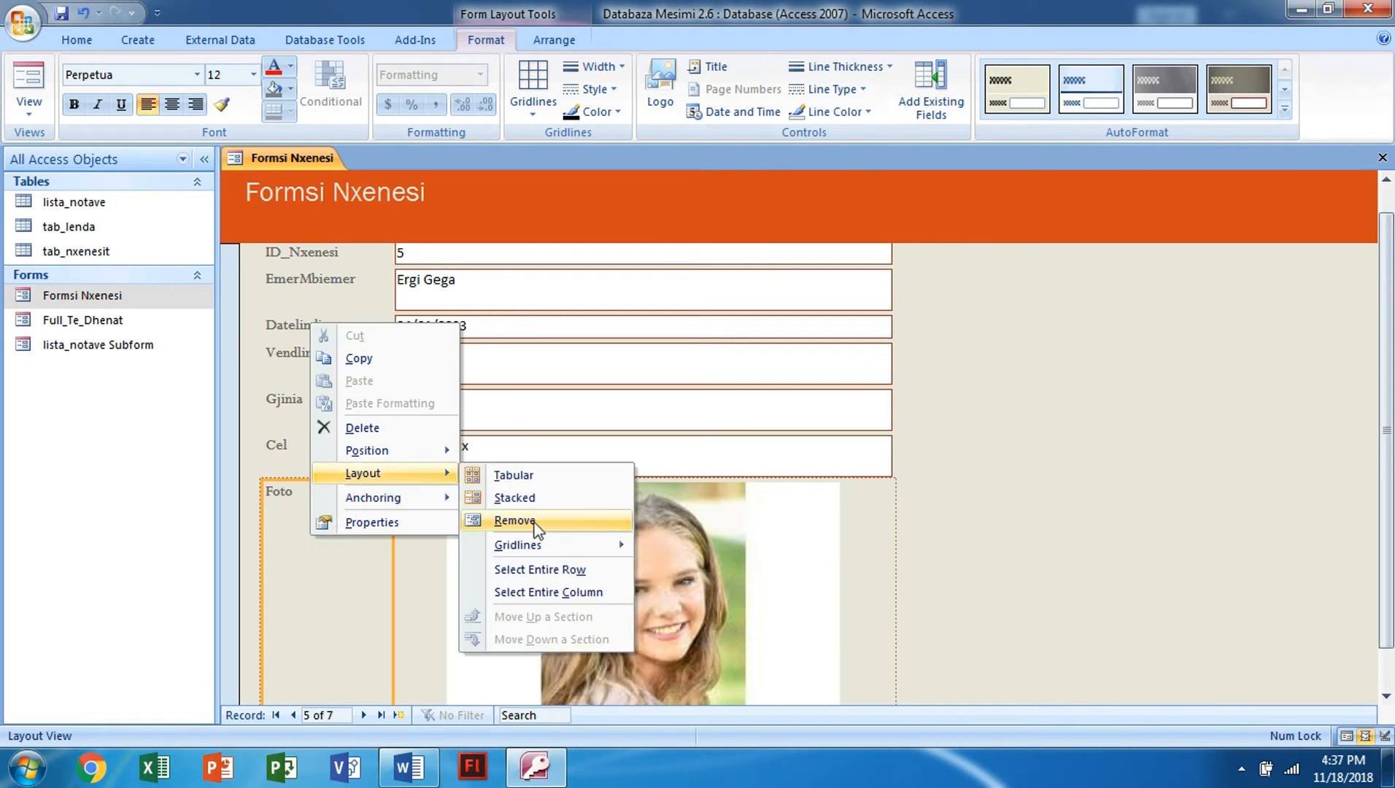
pyautogui.click(510, 520)
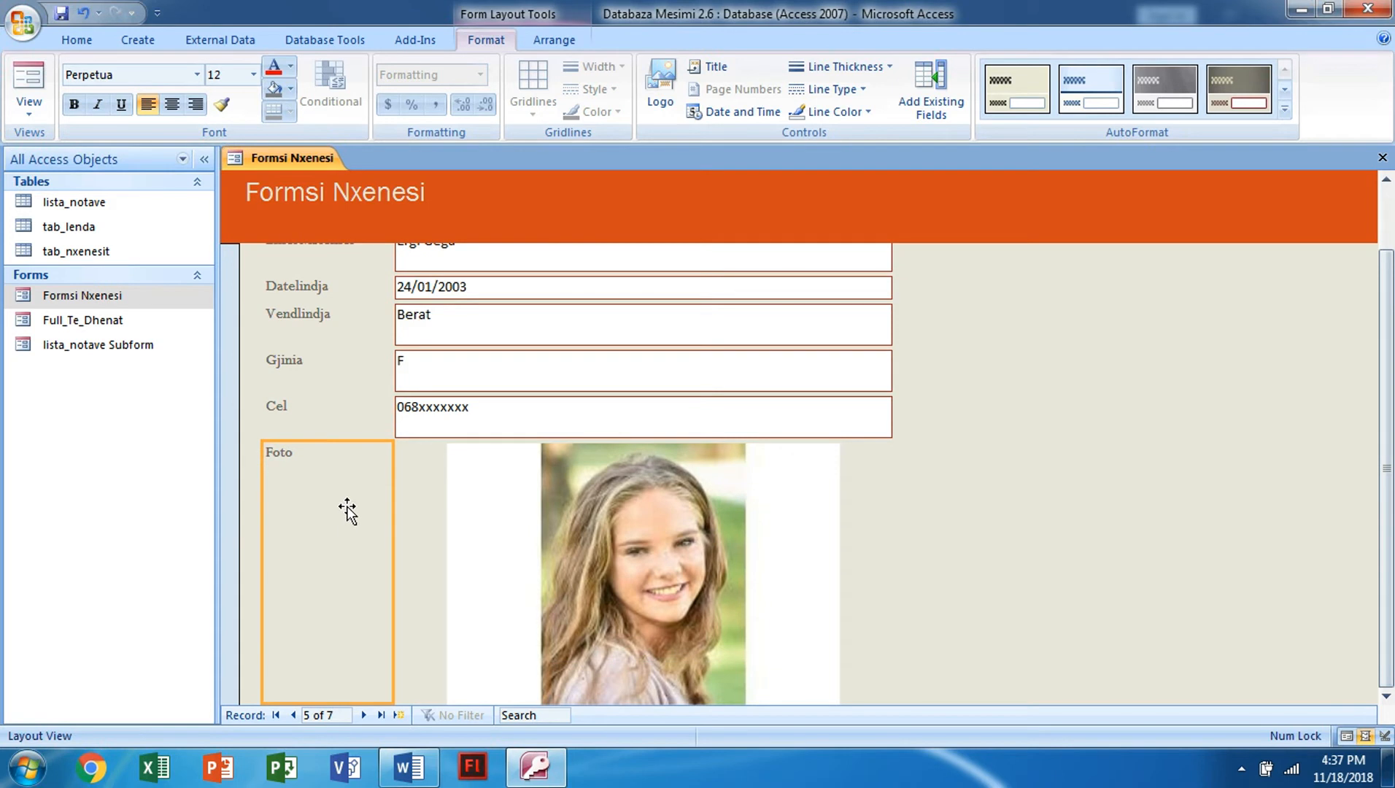
pyautogui.press('Delete')
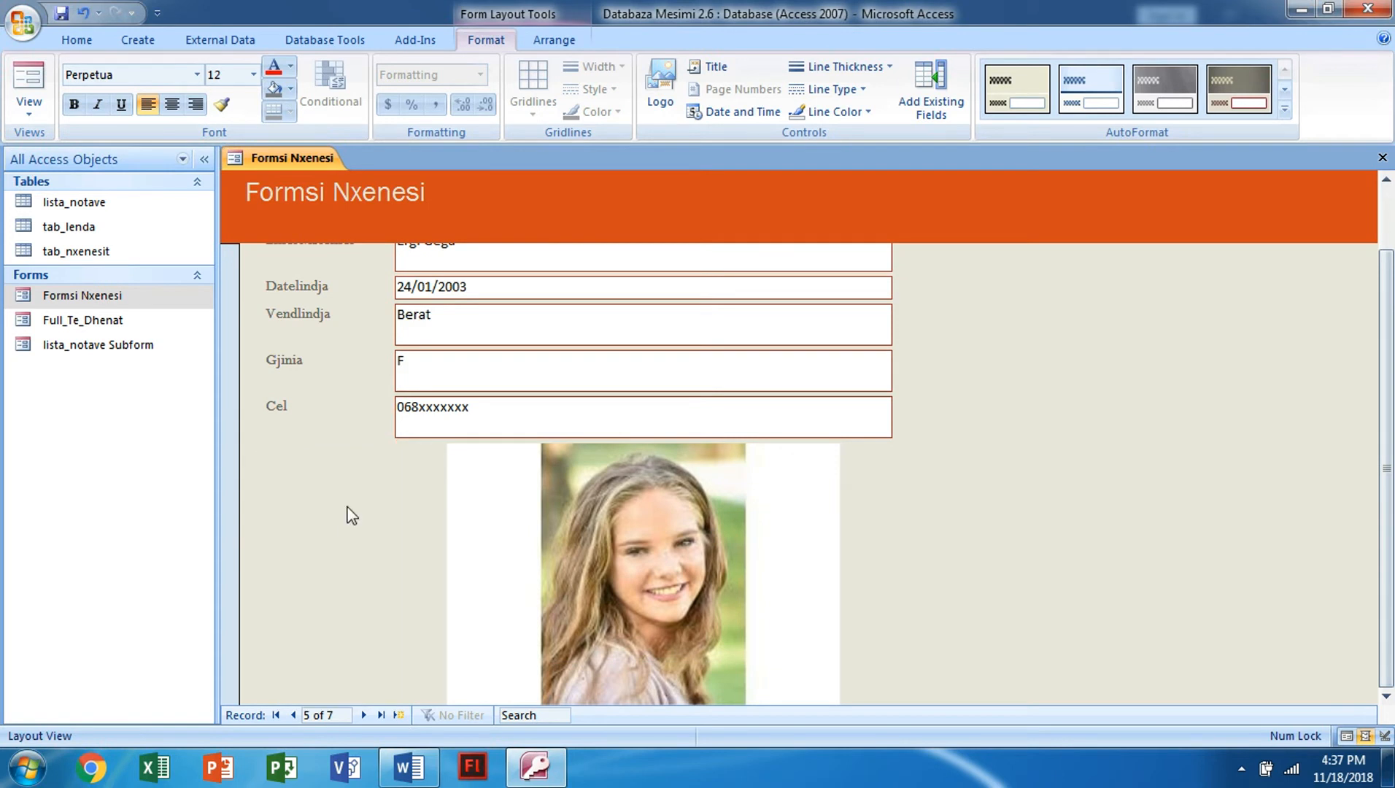
# Move the photo to the right of the fields and stretch it much taller.
pyautogui.click(584, 526)
pyautogui.moveTo(590, 528)
pyautogui.mouseDown()
pyautogui.moveTo(663, 520)
pyautogui.moveTo(1105, 361)
pyautogui.moveTo(724, 552)
pyautogui.moveTo(589, 523)
pyautogui.mouseUp()
pyautogui.moveTo(389, 438); pyautogui.dragTo(464, 493)
pyautogui.moveTo(560, 529); pyautogui.dragTo(993, 328)
pyautogui.moveTo(1004, 395)
pyautogui.mouseDown()
pyautogui.moveTo(987, 324)
pyautogui.moveTo(992, 376)
pyautogui.mouseUp()
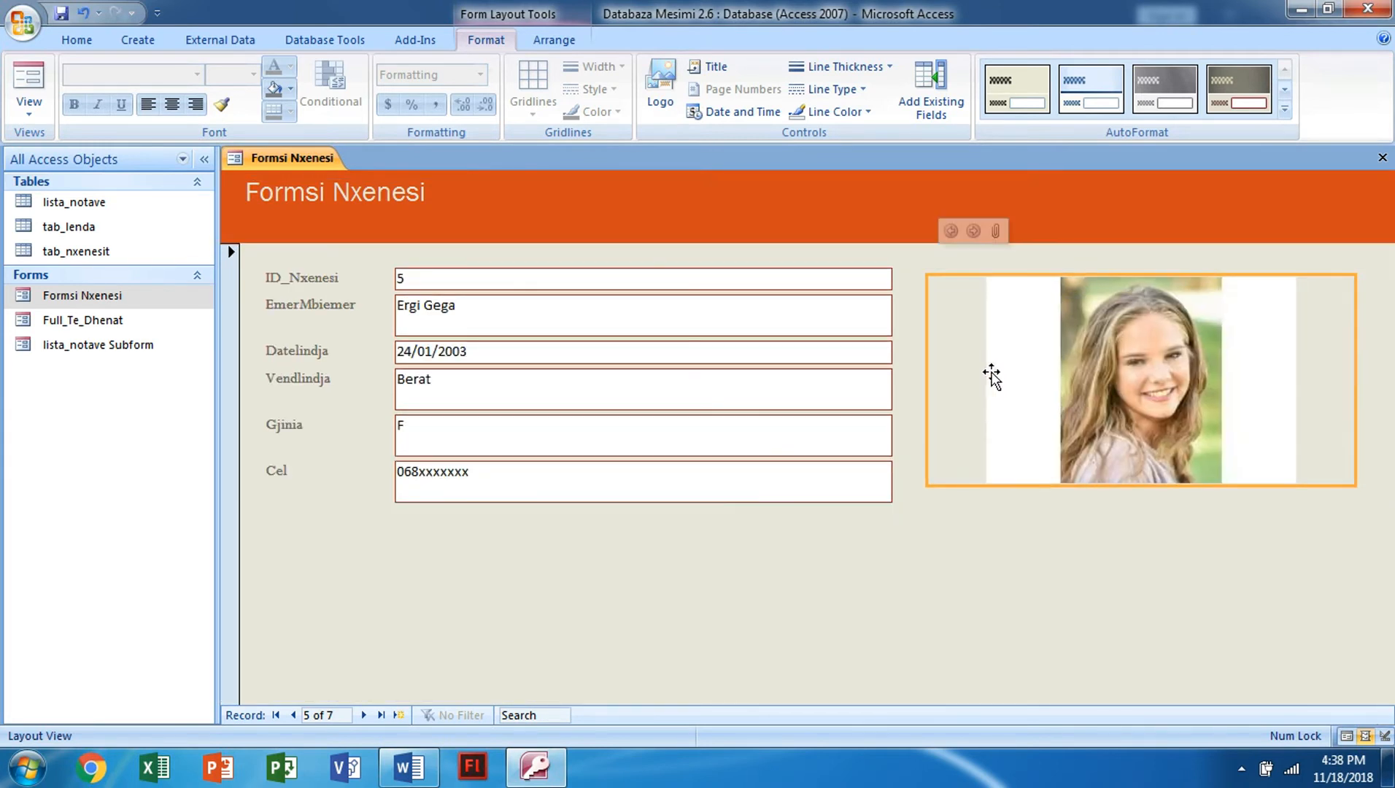
pyautogui.moveTo(1156, 486); pyautogui.dragTo(1155, 508)
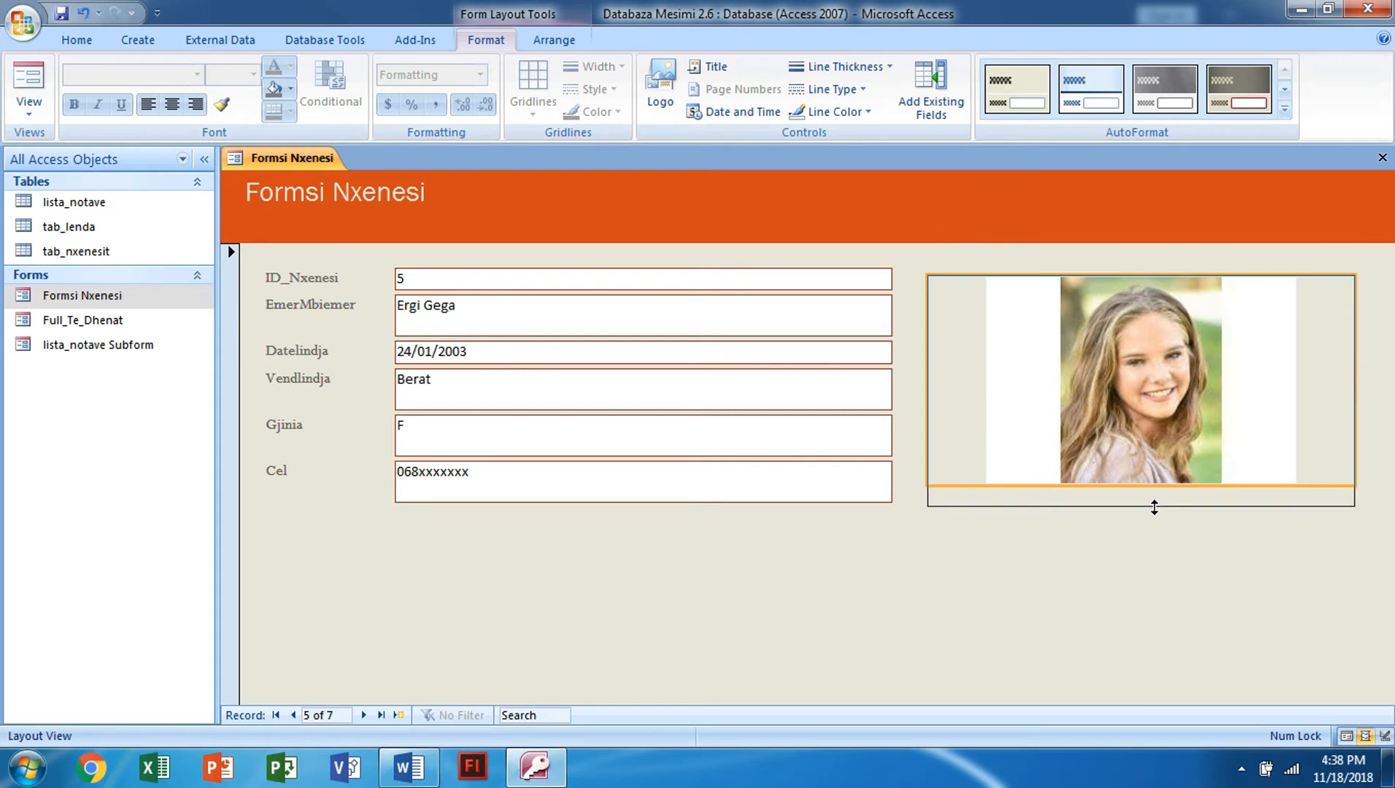
pyautogui.moveTo(1114, 275); pyautogui.dragTo(1112, 261)
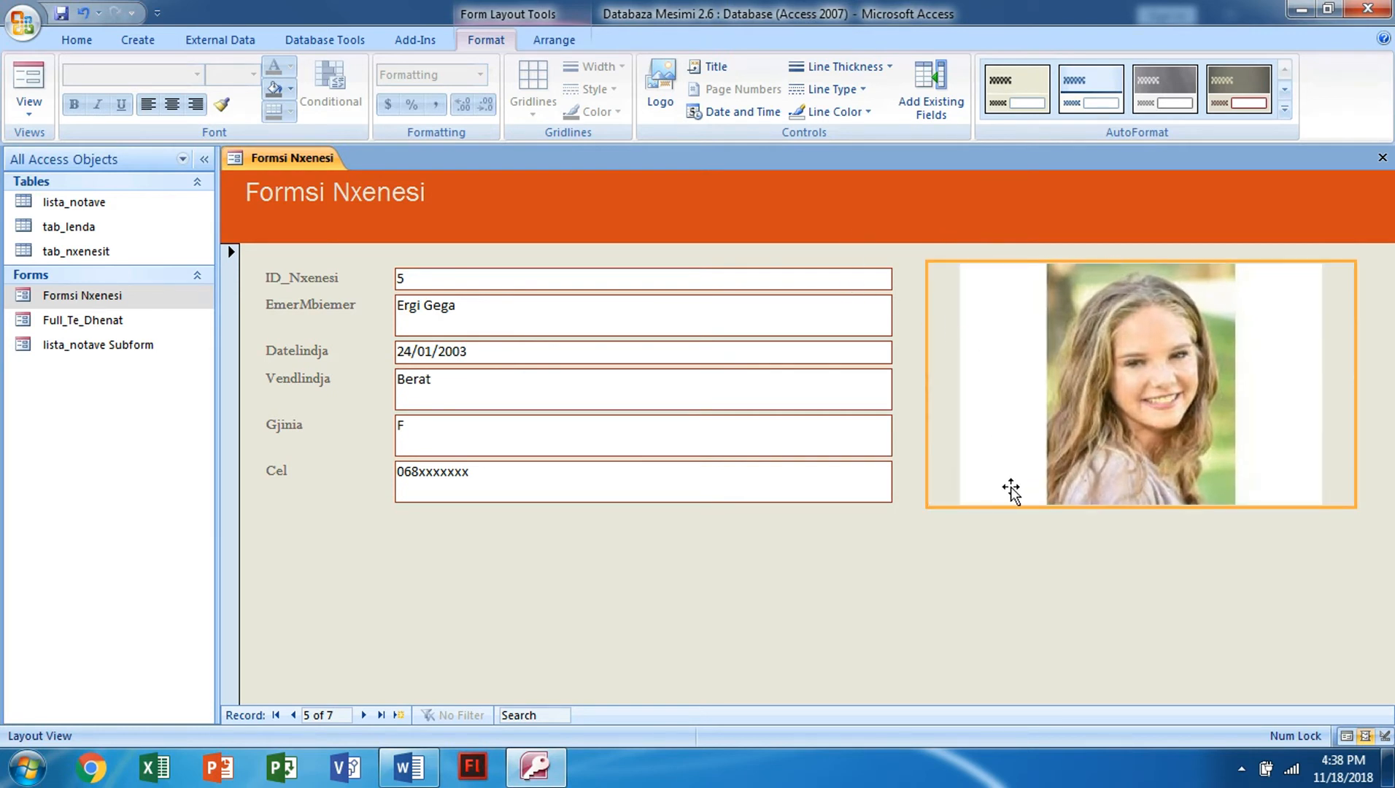
pyautogui.moveTo(1127, 507); pyautogui.dragTo(1118, 661)
# Save the form, switch to Form View, and go back to record 1.
pyautogui.click(62, 14)
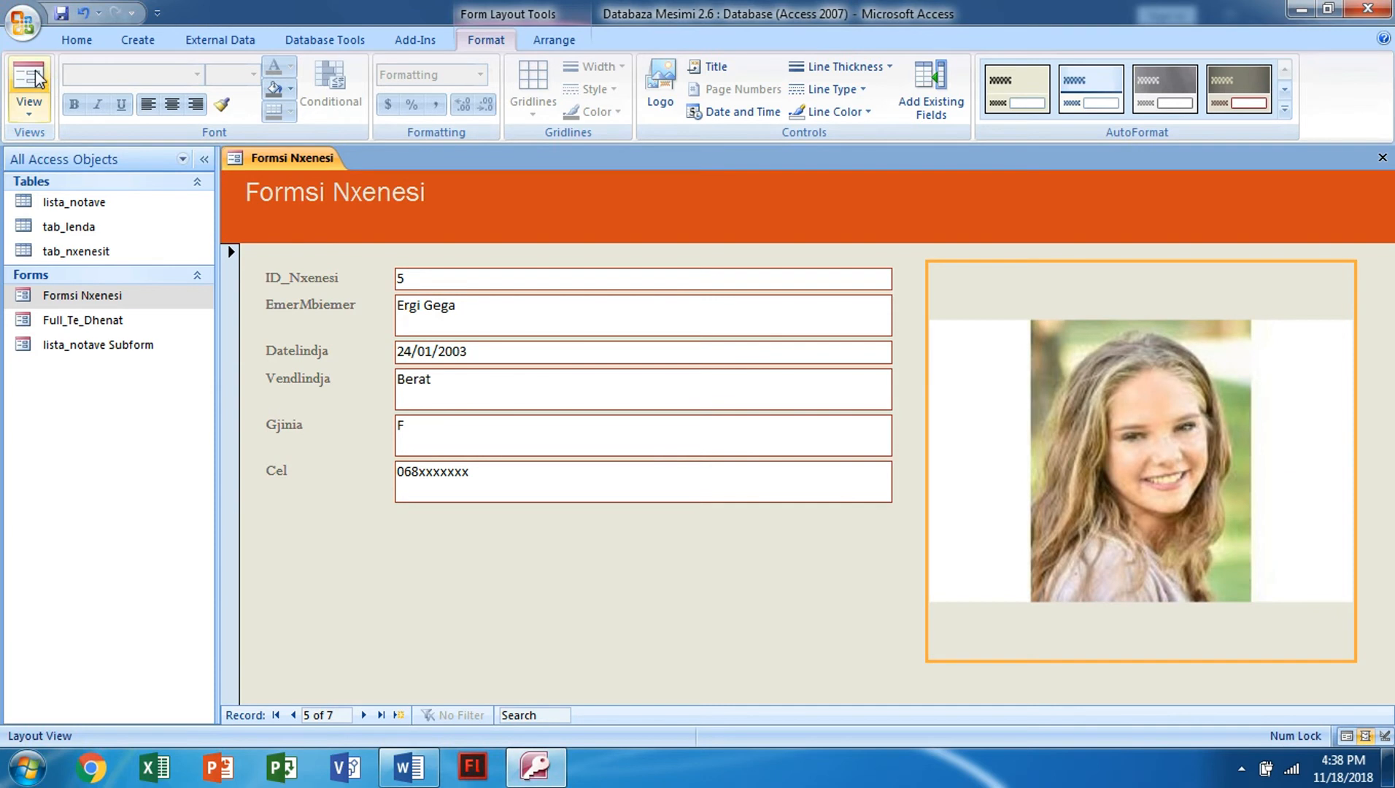
pyautogui.click(29, 84)
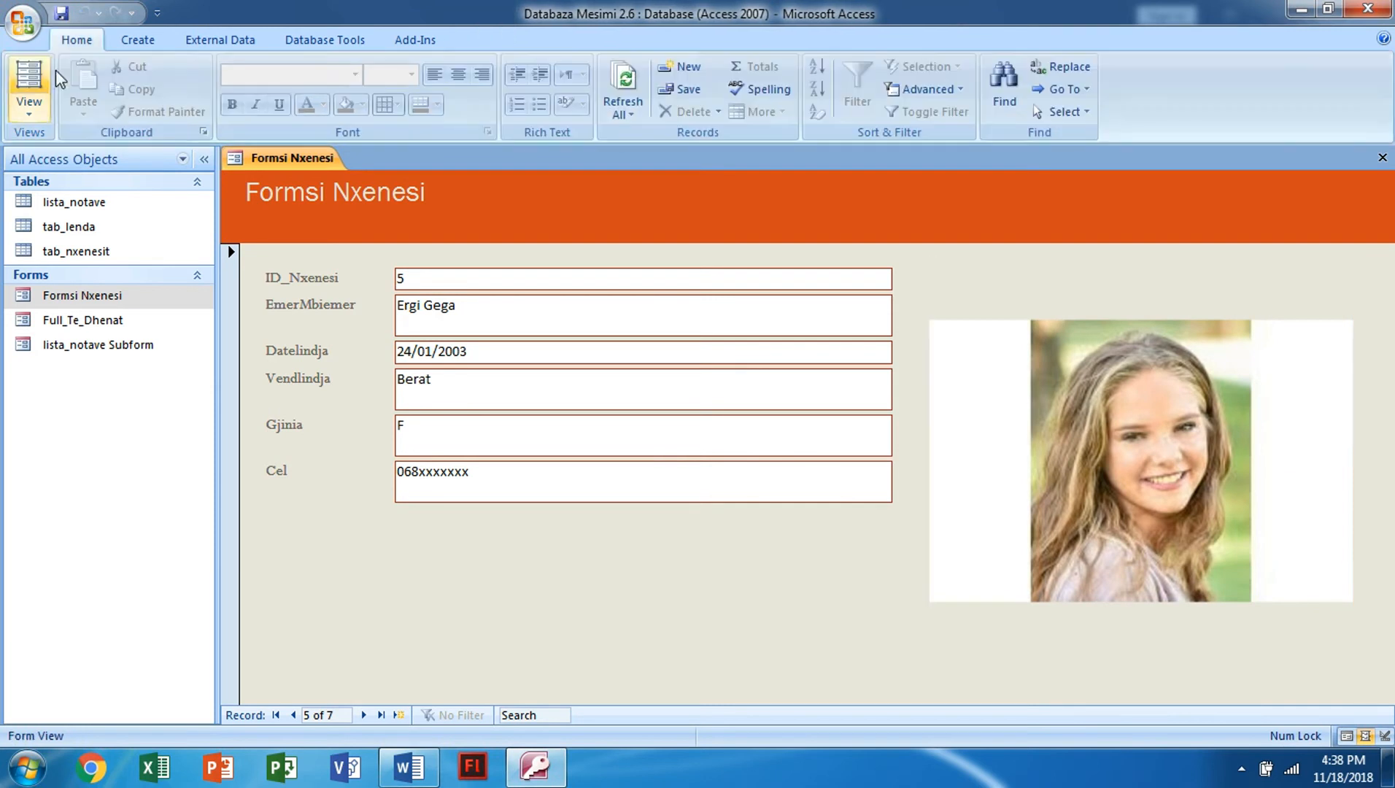
pyautogui.click(293, 715)
pyautogui.click(292, 715)
pyautogui.click(293, 715)
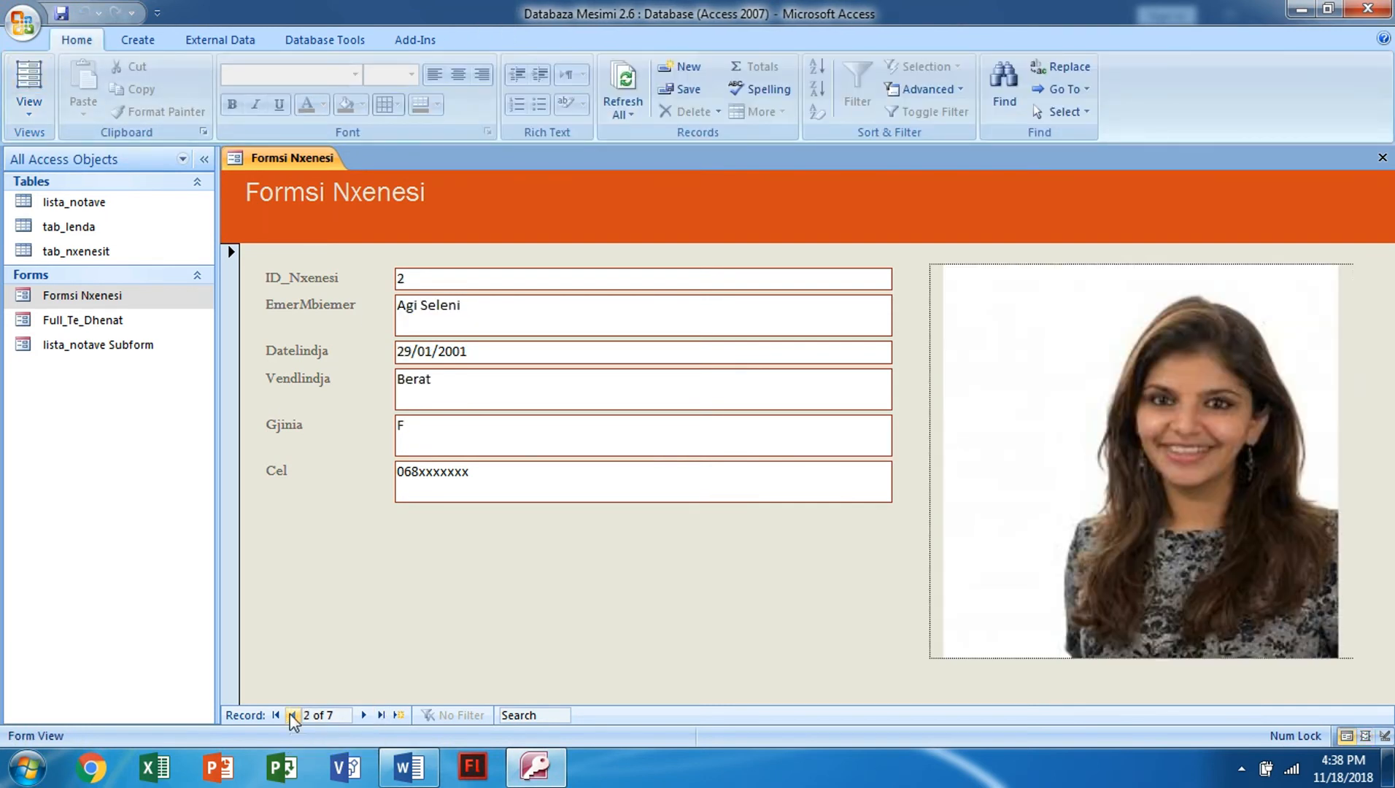
pyautogui.click(293, 715)
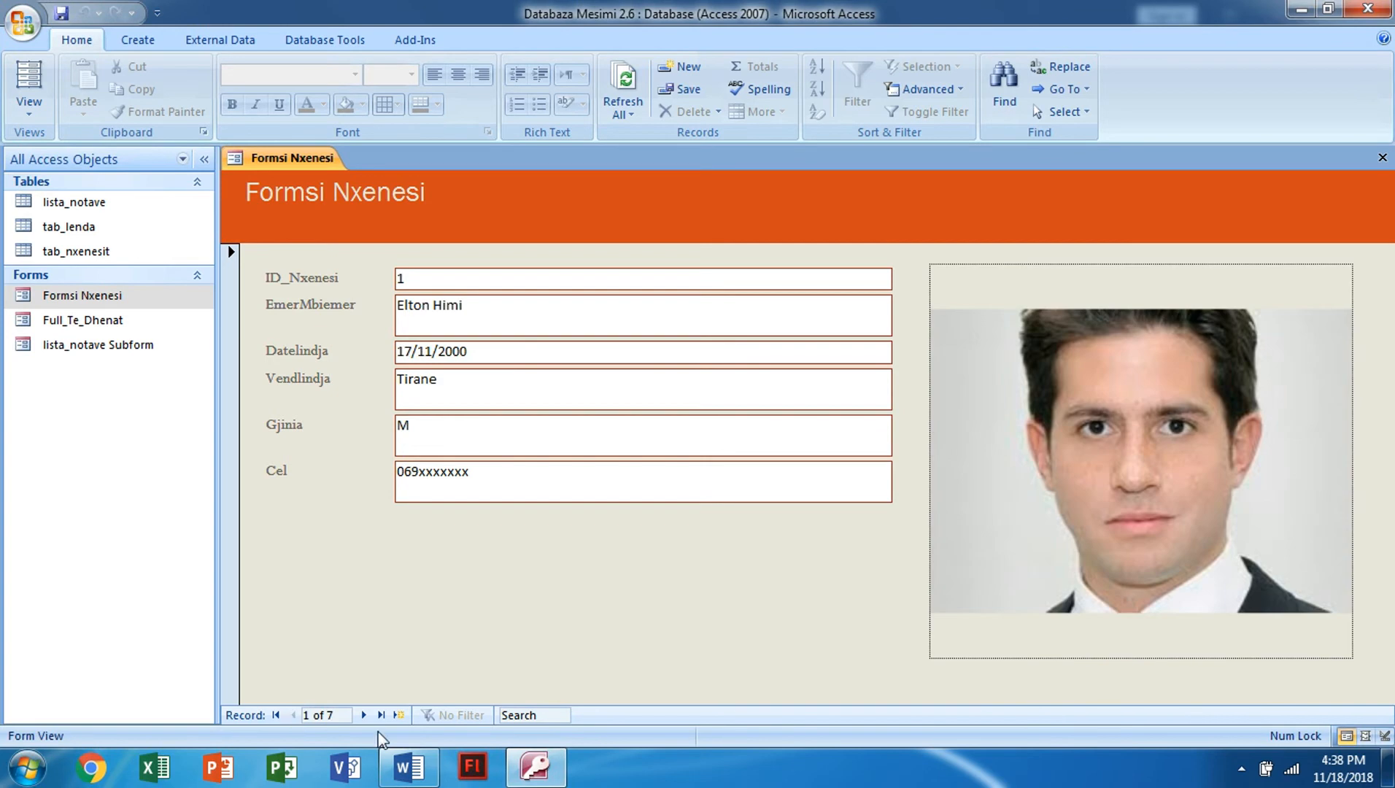
# Move past the last student record to a new blank record.
pyautogui.click(363, 715)
pyautogui.click(363, 715)
pyautogui.click(363, 715)
pyautogui.click(363, 715)
pyautogui.click(363, 715)
pyautogui.click(363, 715)
pyautogui.click(363, 715)
# Enter the new student's first name in EmerMbiemer.
pyautogui.click(459, 311)
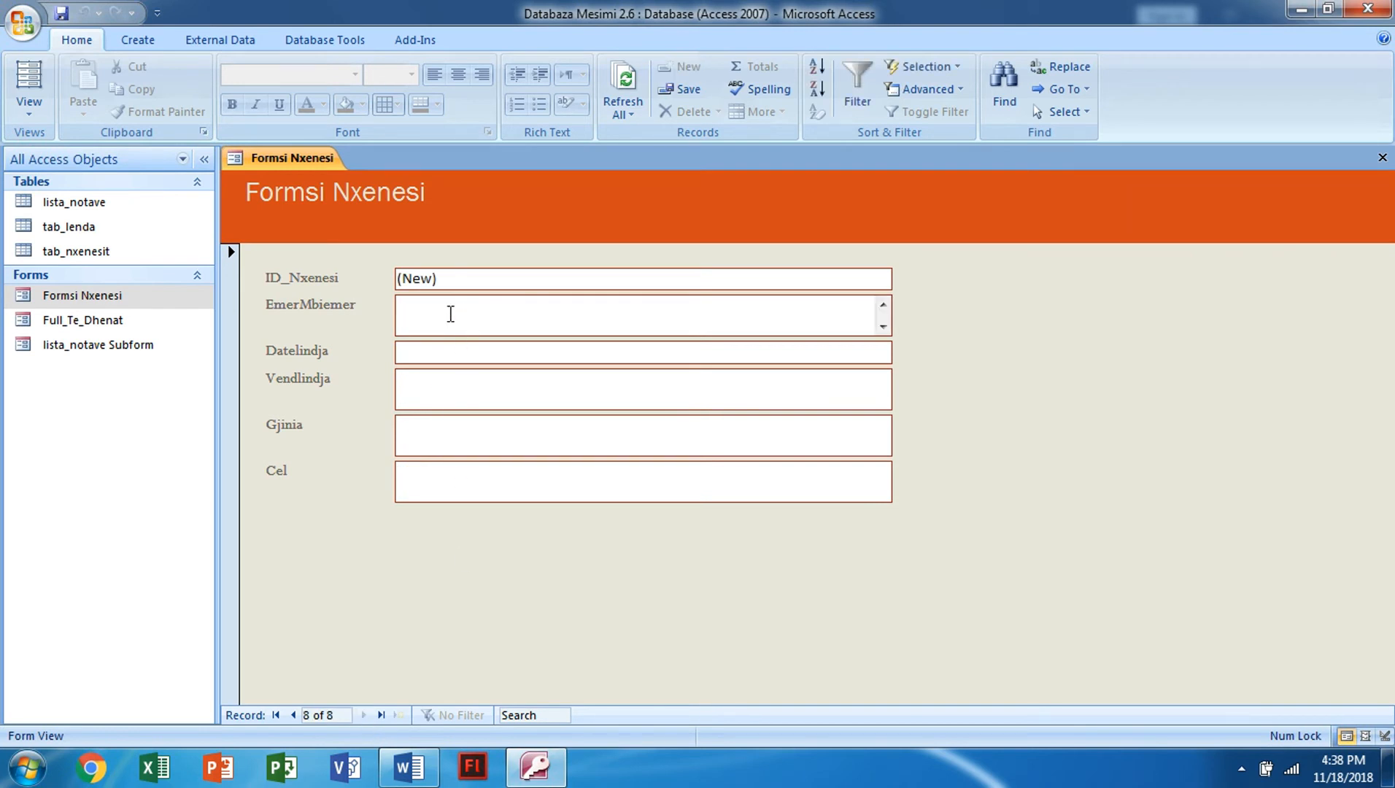
pyautogui.press('capslock')
pyautogui.write('EL')
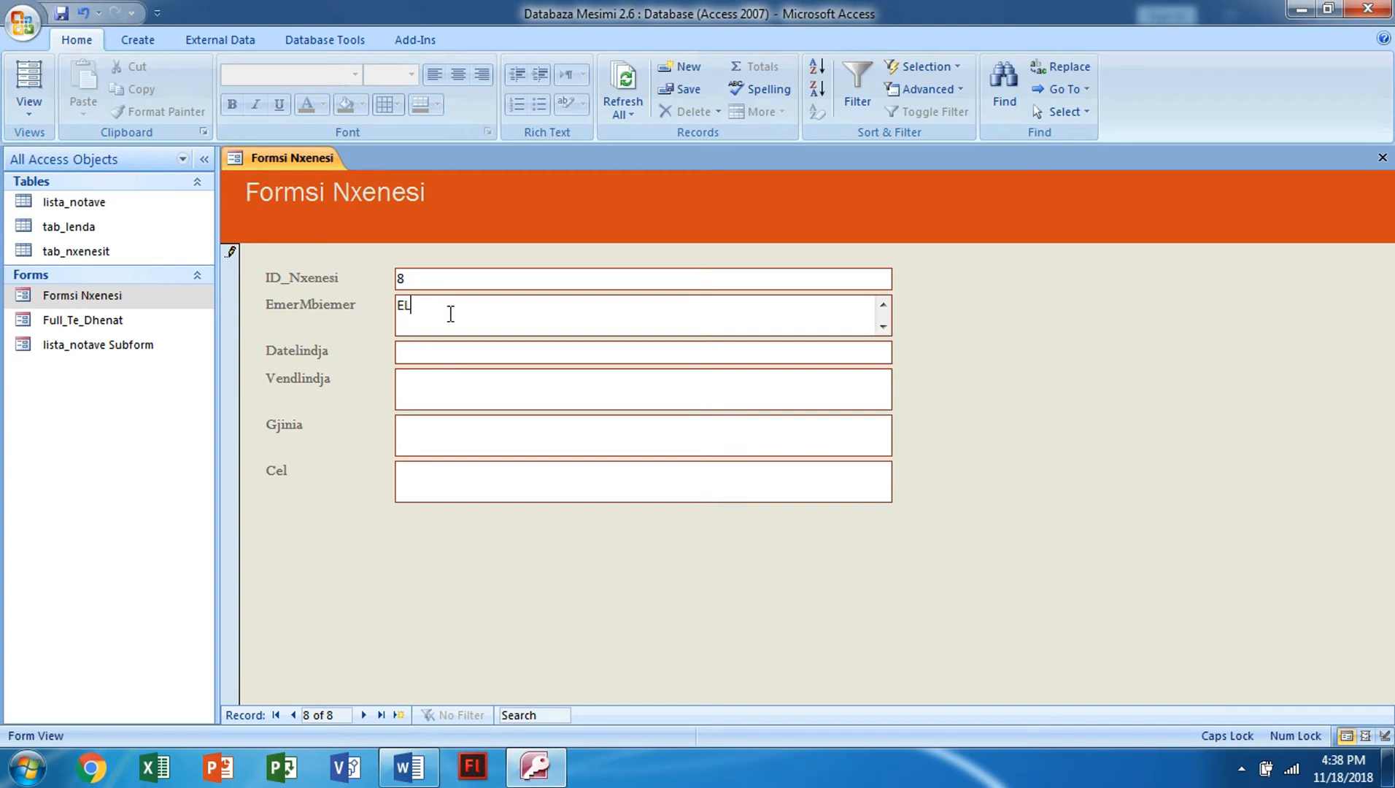
pyautogui.press('BackSpace')
pyautogui.press('capslock')
pyautogui.write('lidon')
pyautogui.press('capslock')
pyautogui.press('Tab')
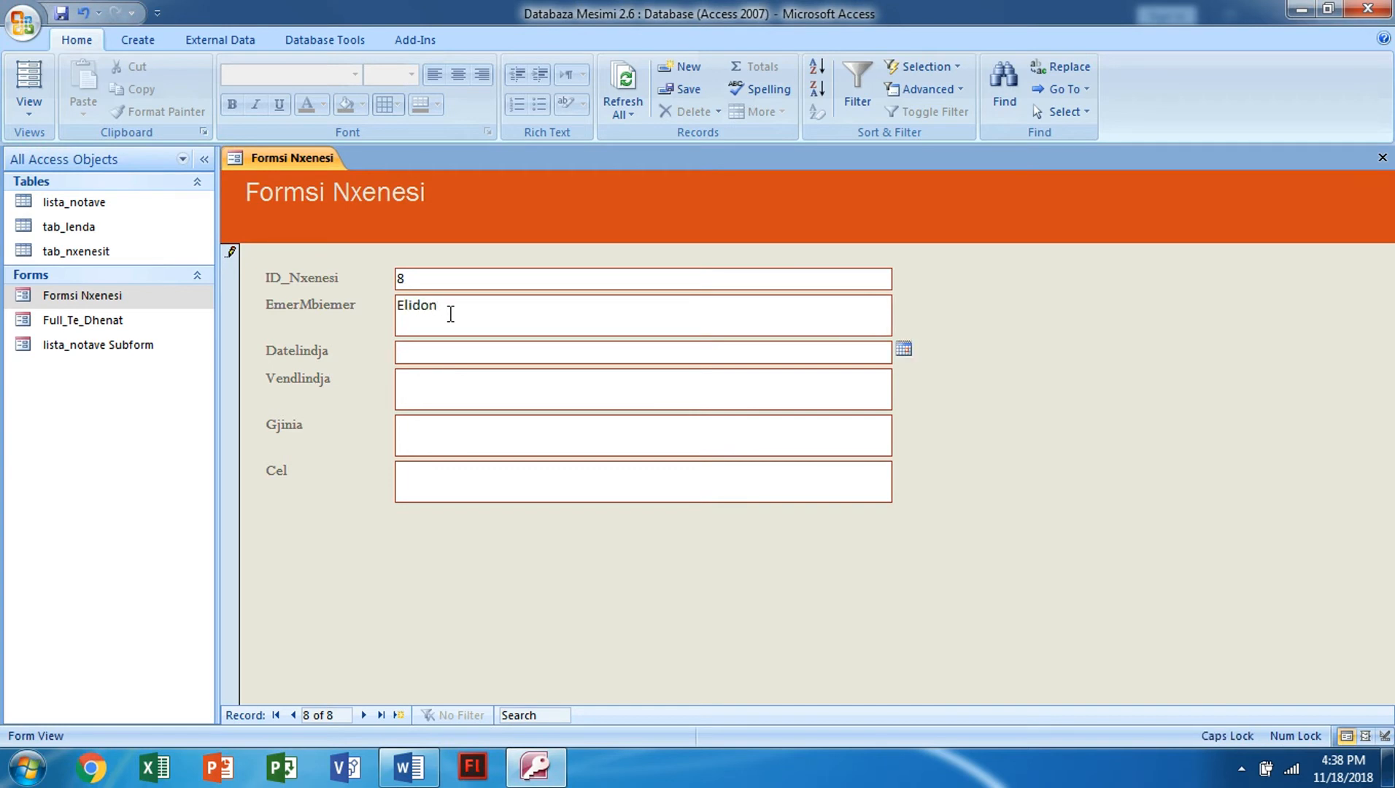
# Add the student's surname to the EmerMbiemer field.
pyautogui.click(470, 305)
pyautogui.press('capslock')
pyautogui.write('m')
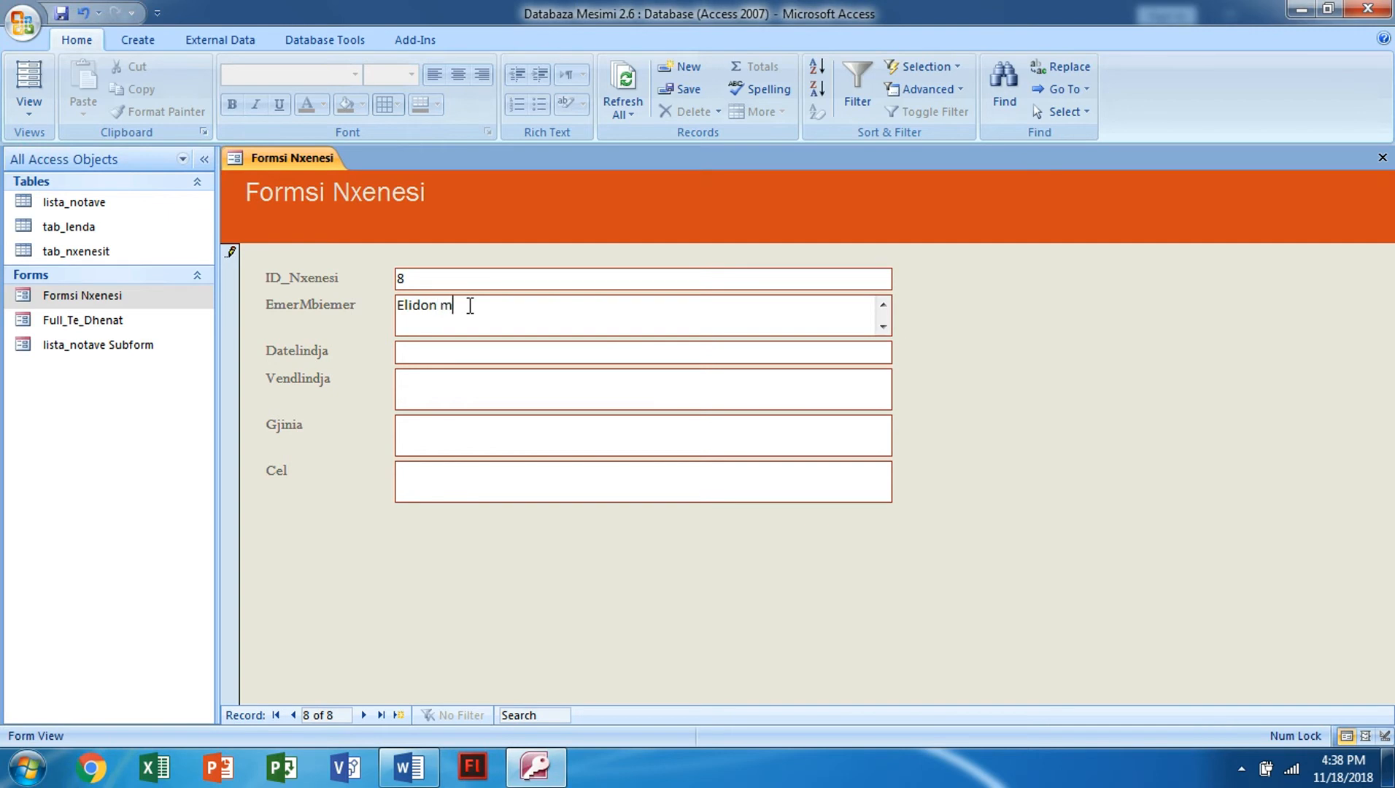
pyautogui.press('capslock')
pyautogui.write('ema')
pyautogui.press('Tab')
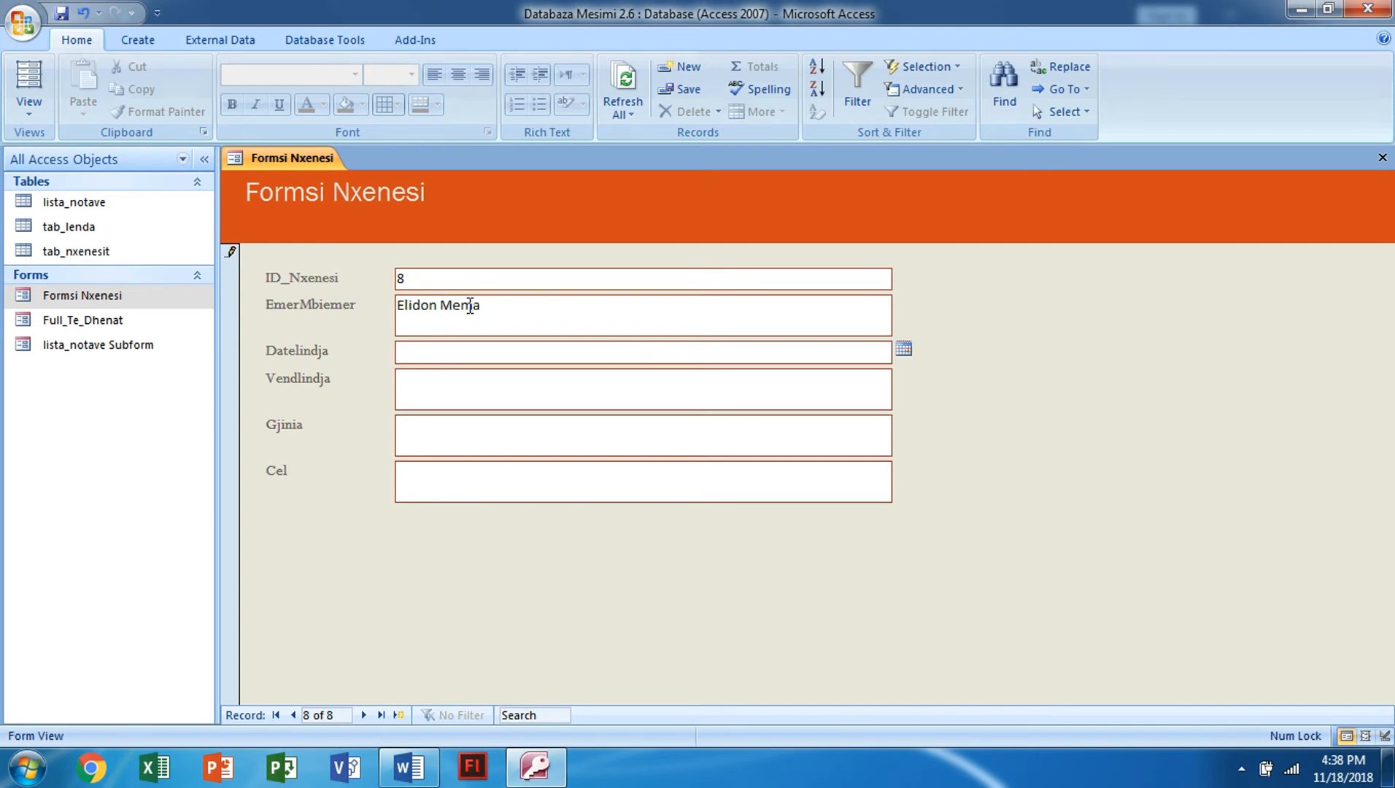
pyautogui.click(904, 350)
pyautogui.click(886, 443)
pyautogui.click(558, 402)
pyautogui.write('bE')
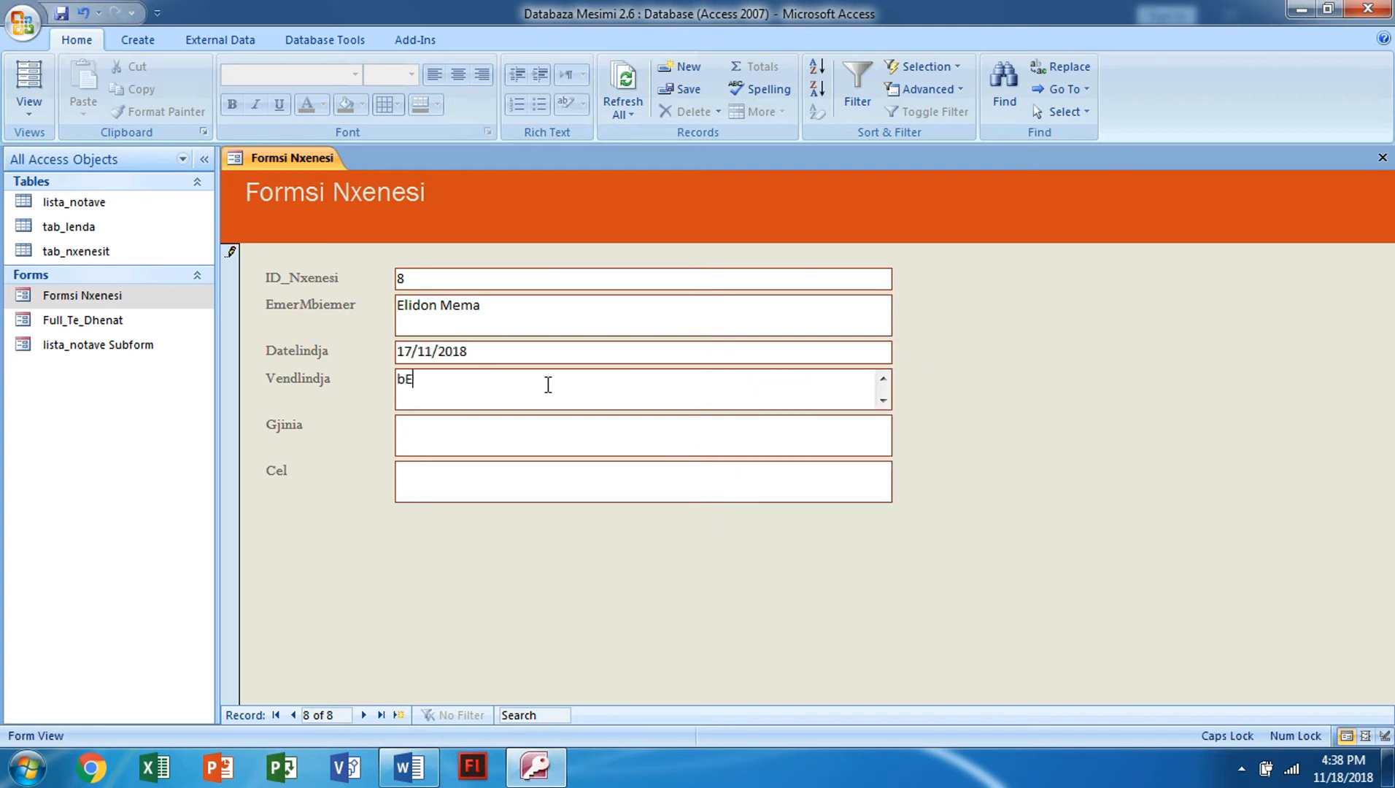
pyautogui.press('capslock')
pyautogui.write('erat')
pyautogui.press('Tab')
pyautogui.press('capslock')
pyautogui.write('M')
pyautogui.press('capslock')
pyautogui.press('Tab')
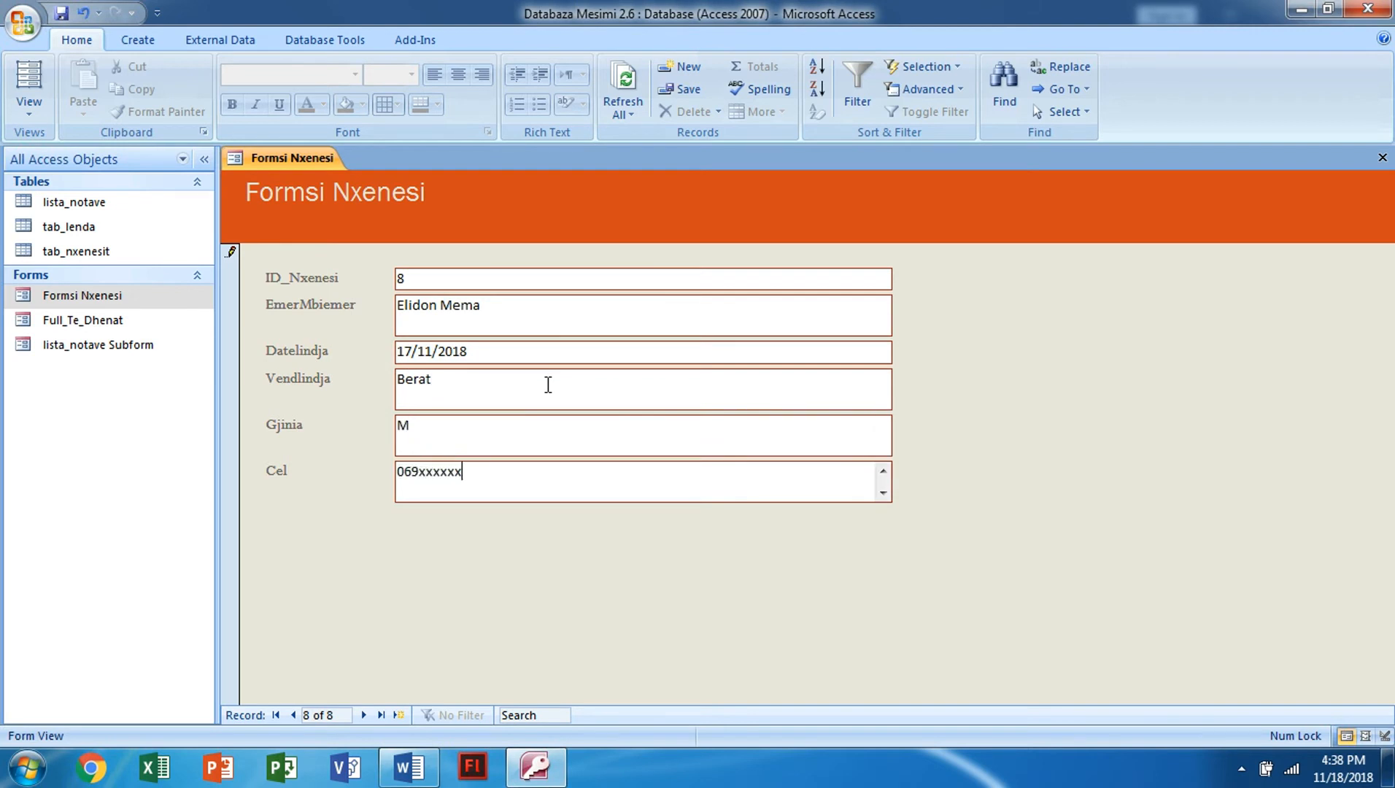
# Save and close the Formsi Nxenesi form.
pyautogui.rightClick(272, 167)
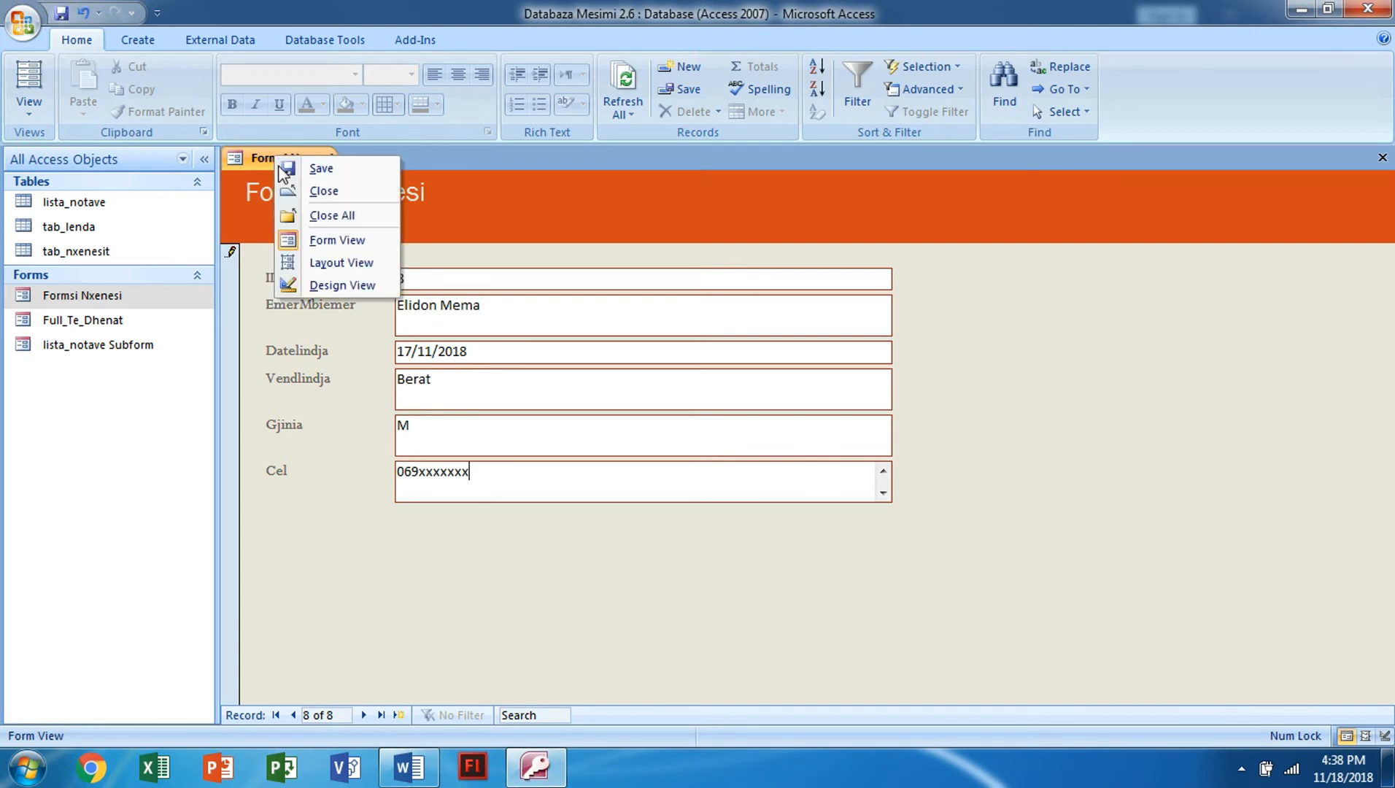
pyautogui.click(297, 168)
pyautogui.rightClick(297, 170)
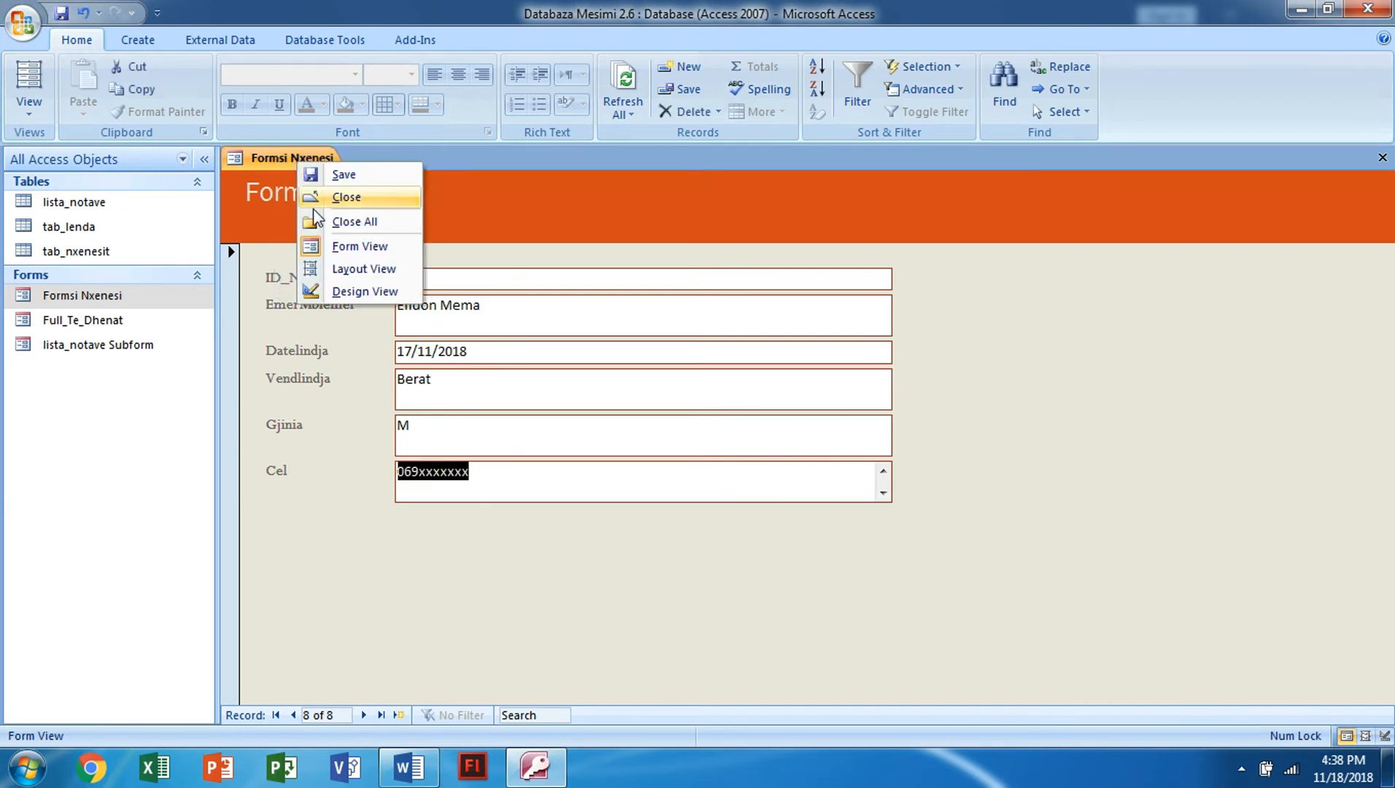
pyautogui.click(318, 198)
# Delete the eighth student record from tab_nxenesit and close the table.
pyautogui.doubleClick(119, 251)
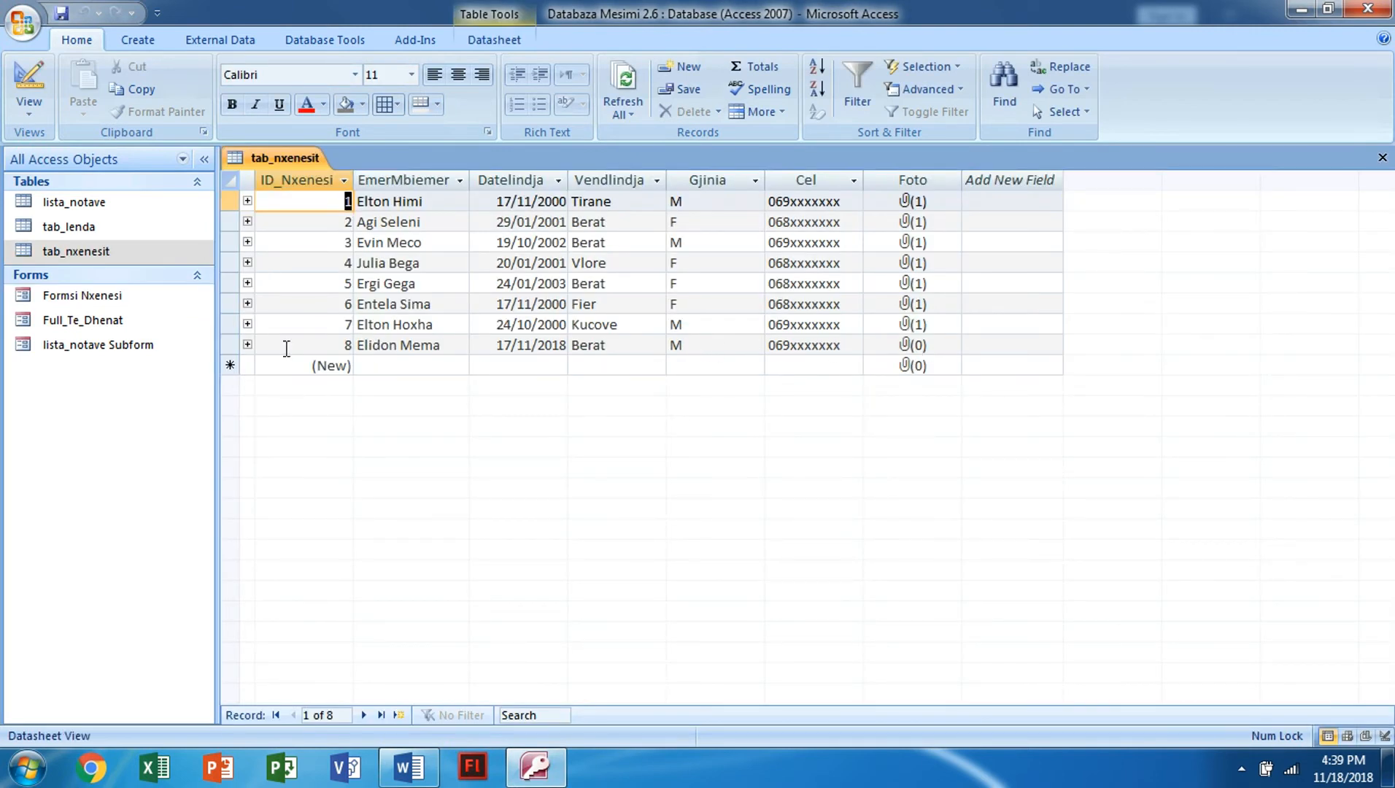
pyautogui.click(232, 346)
pyautogui.rightClick(230, 344)
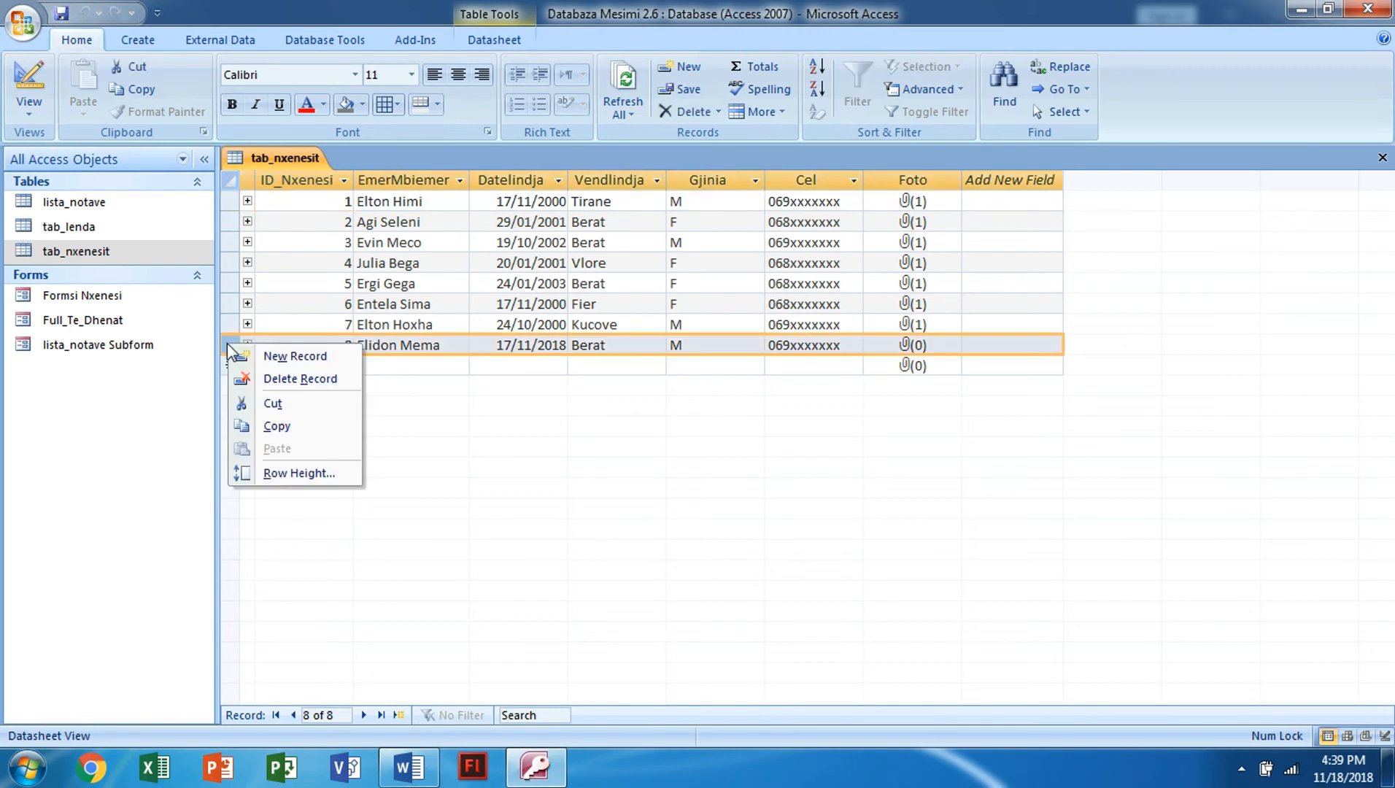
pyautogui.click(300, 379)
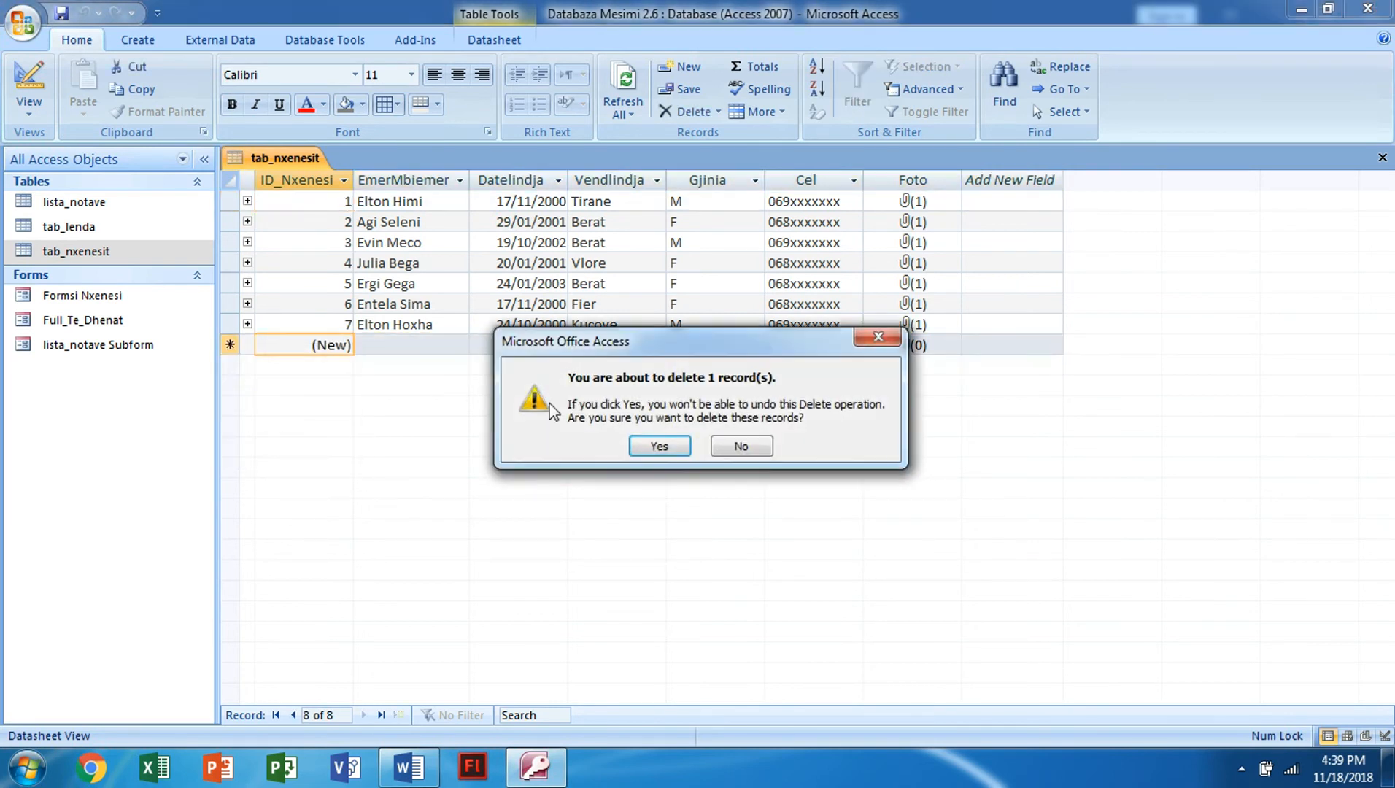
pyautogui.click(658, 448)
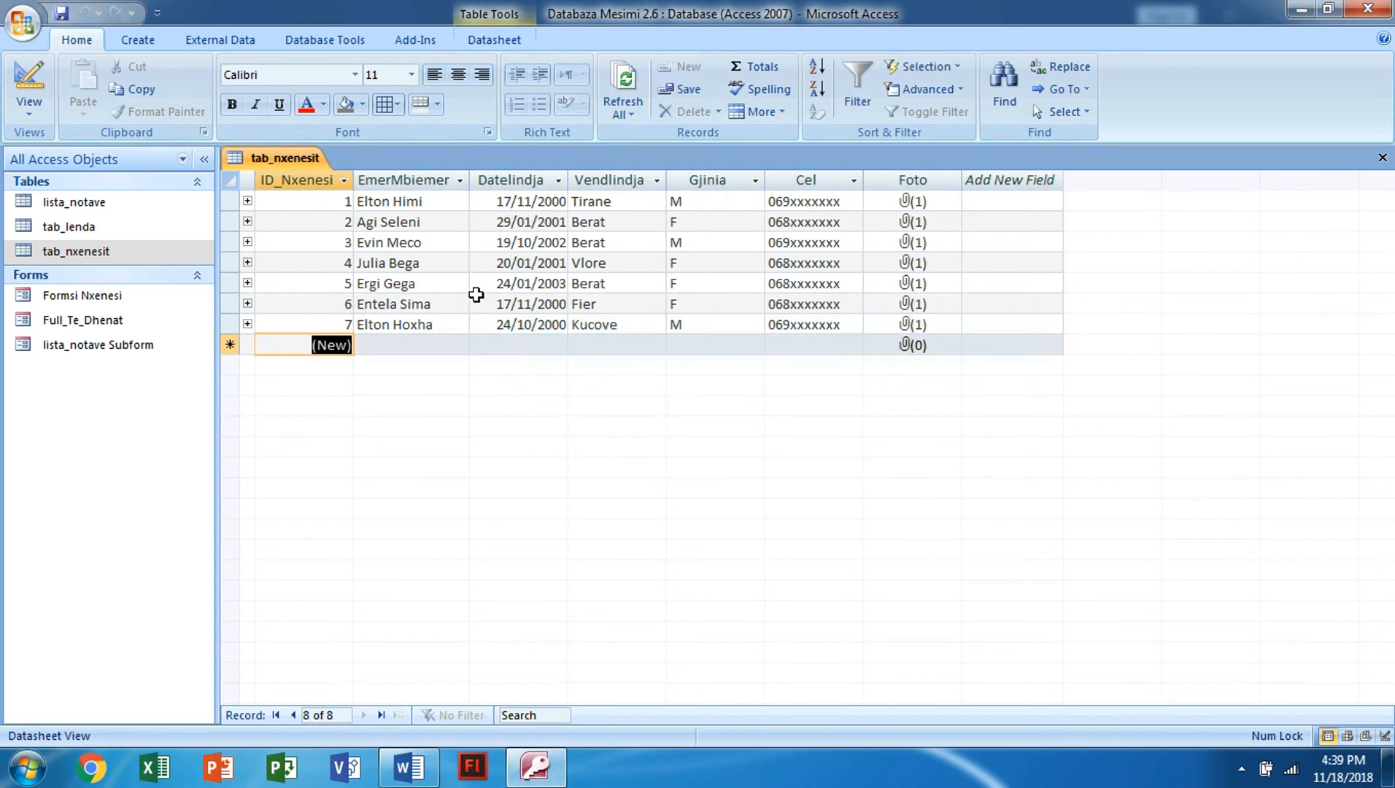
pyautogui.rightClick(303, 159)
pyautogui.click(352, 196)
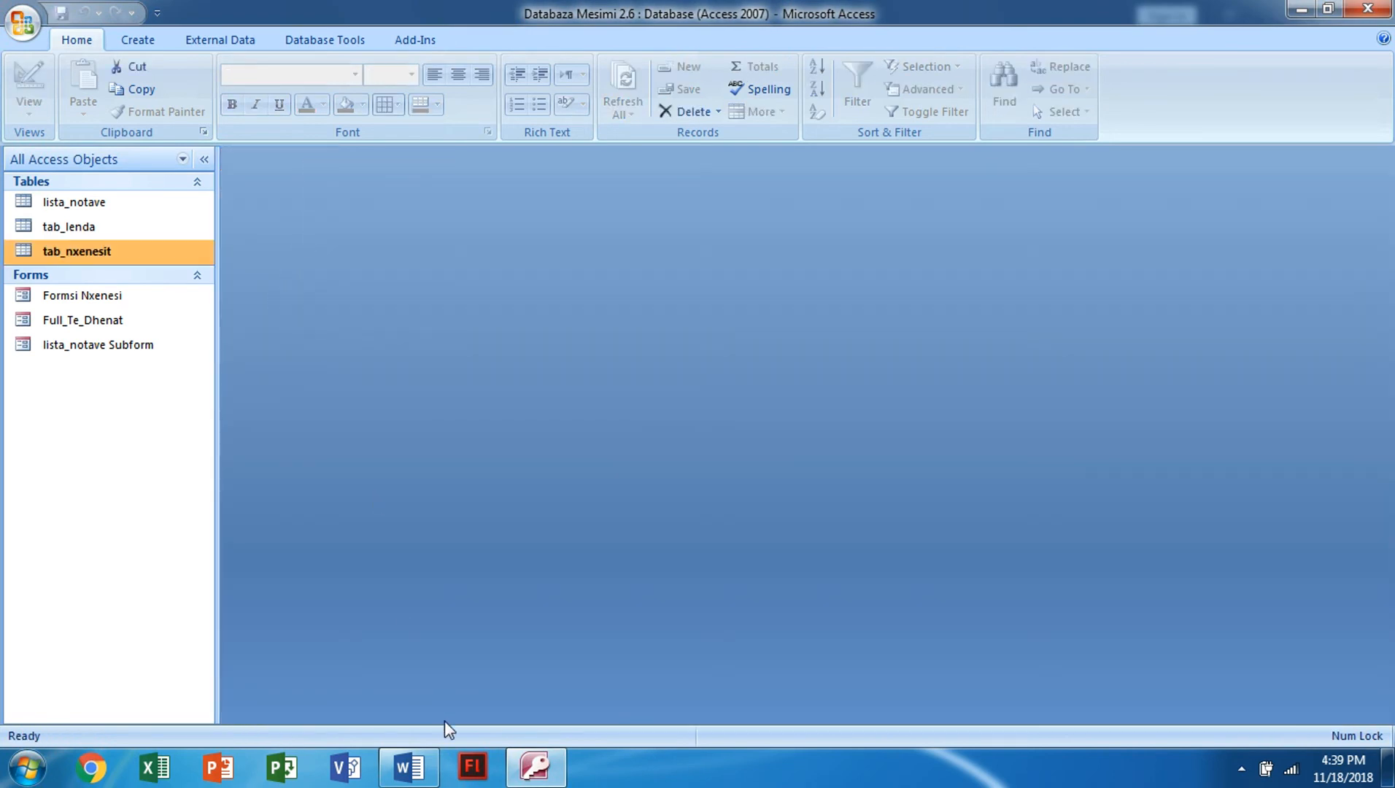
pyautogui.click(431, 764)
pyautogui.moveTo(280, 519); pyautogui.dragTo(1183, 519)
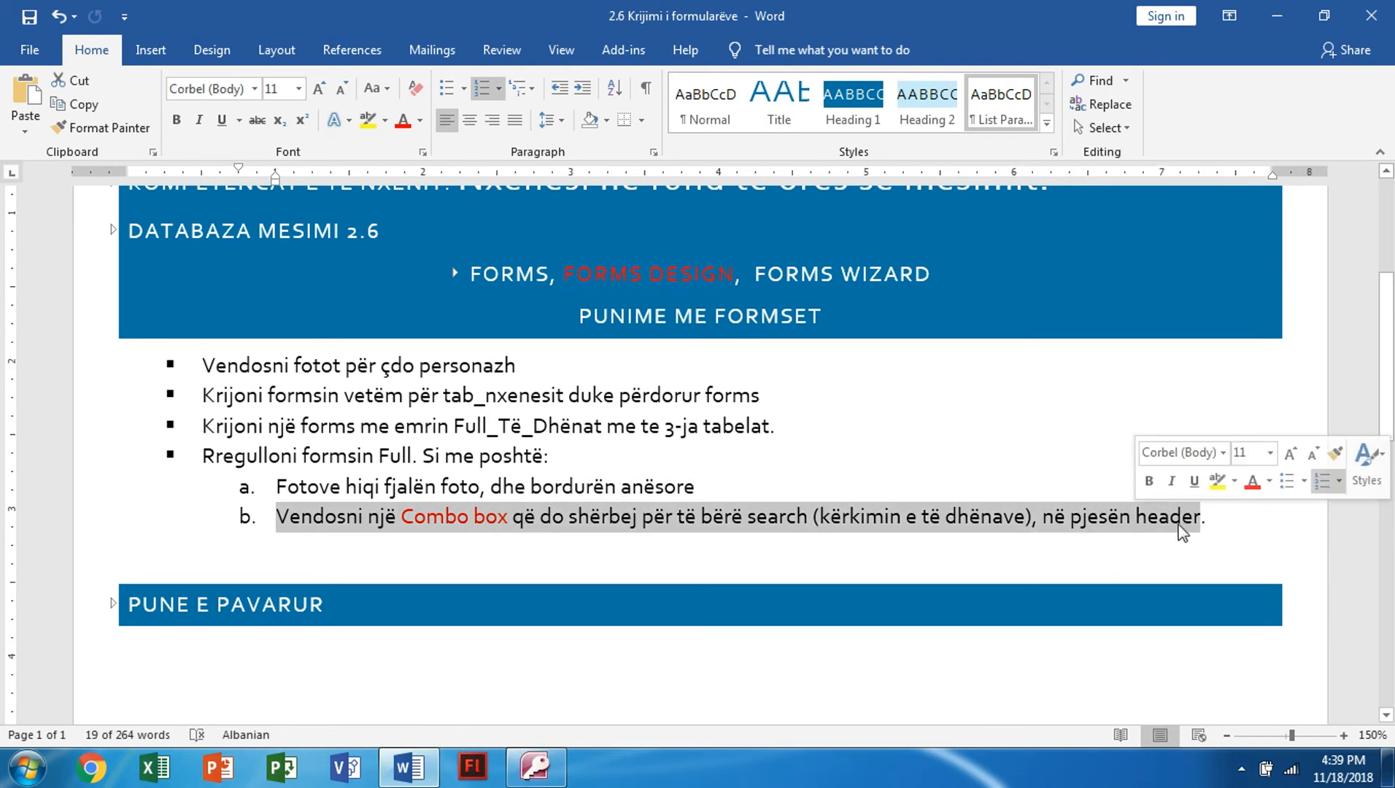
pyautogui.click(534, 766)
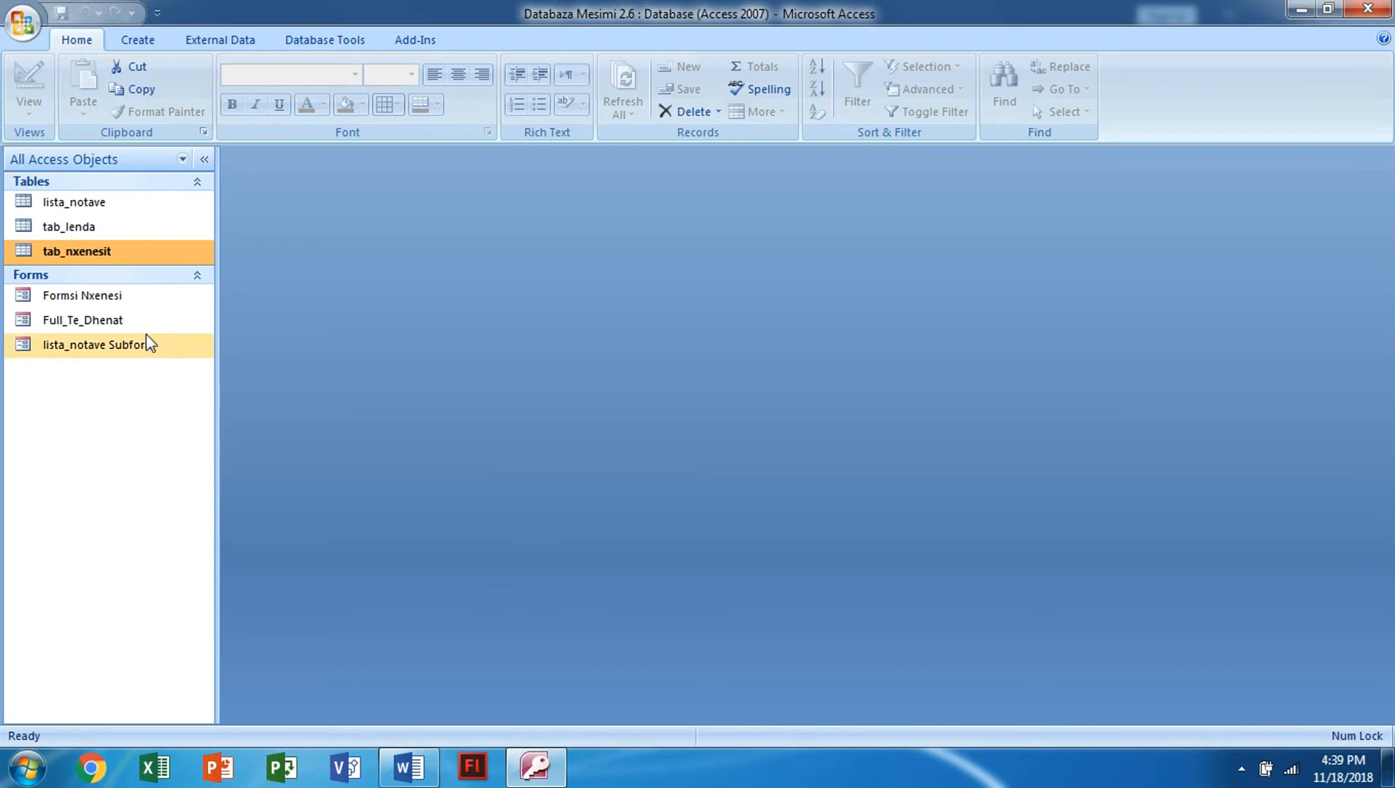
# Open Formsi Nxenesi in Design View.
pyautogui.doubleClick(101, 300)
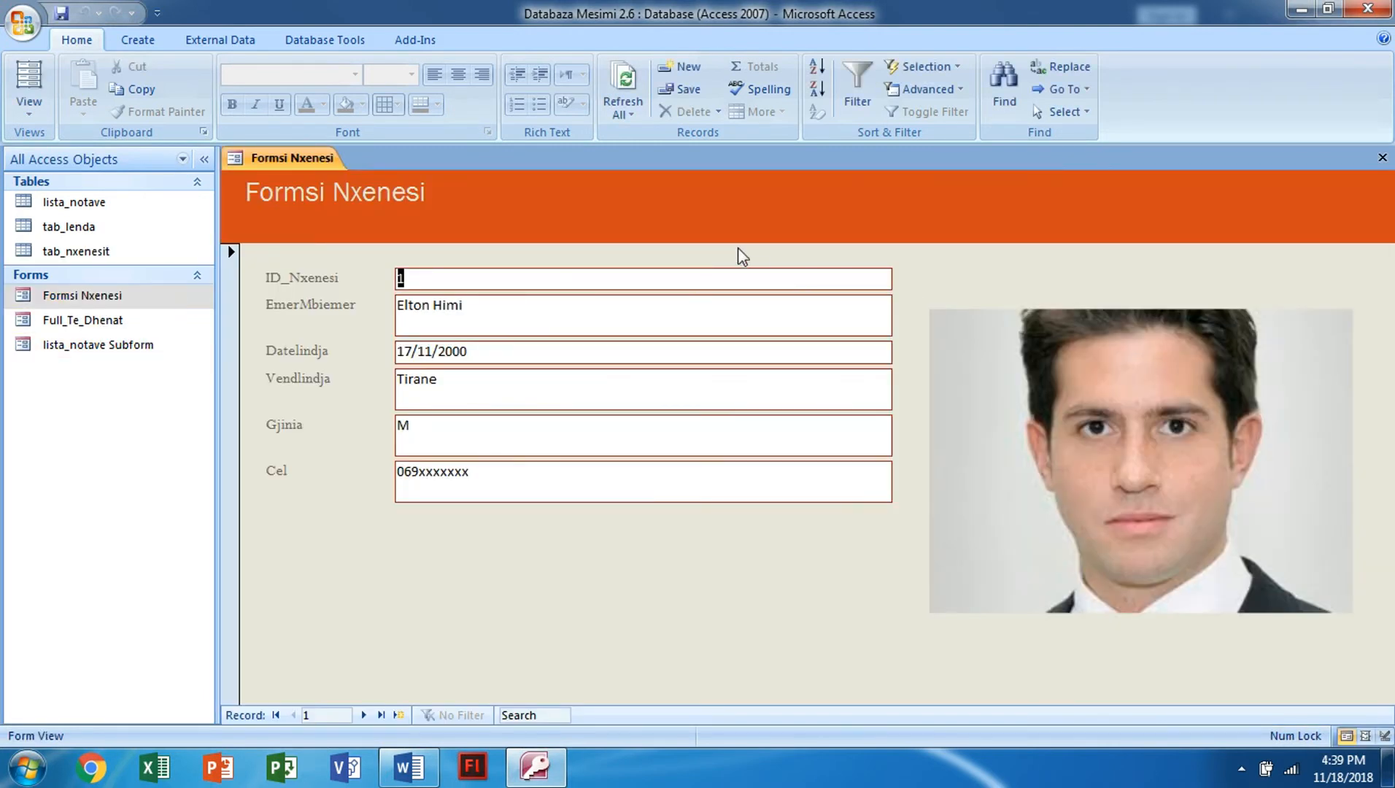
pyautogui.click(28, 108)
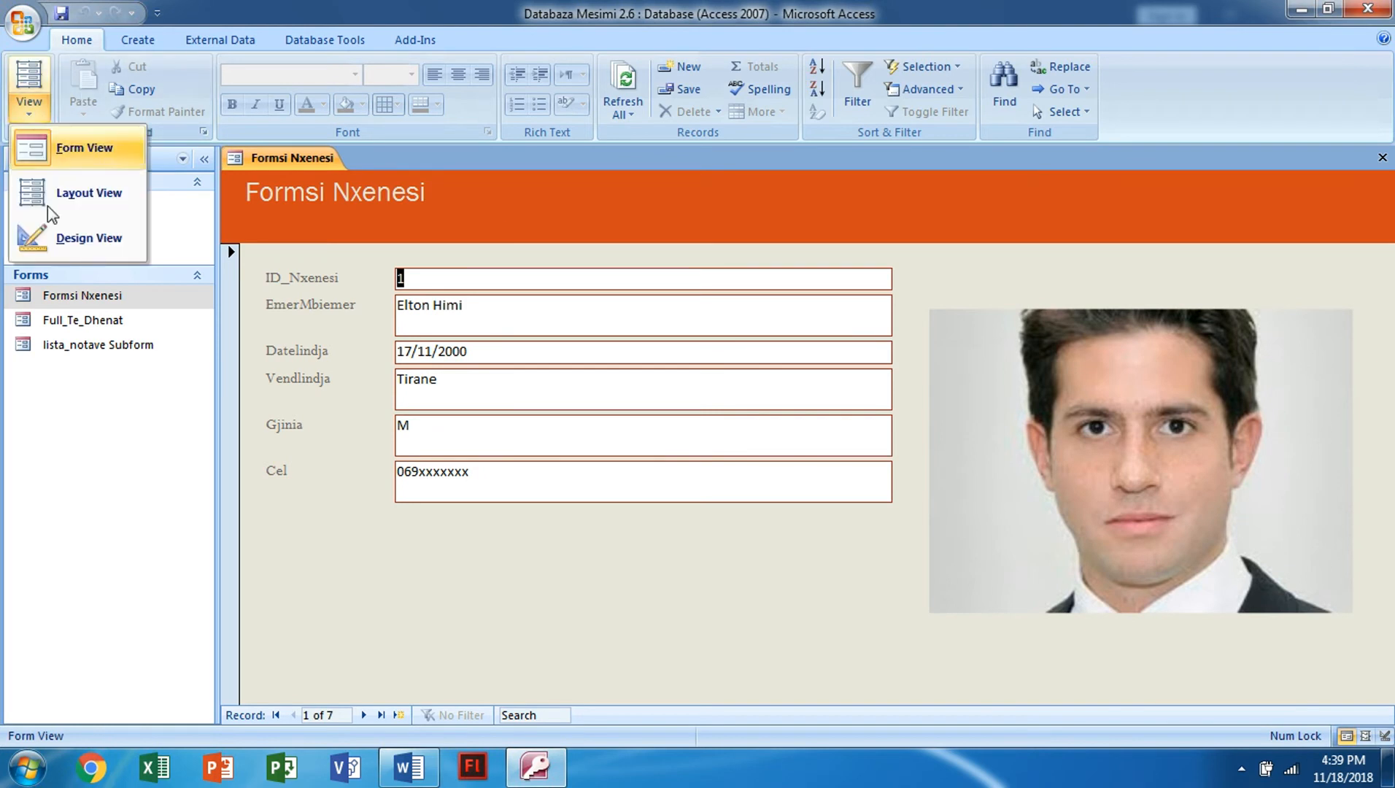
pyautogui.click(89, 240)
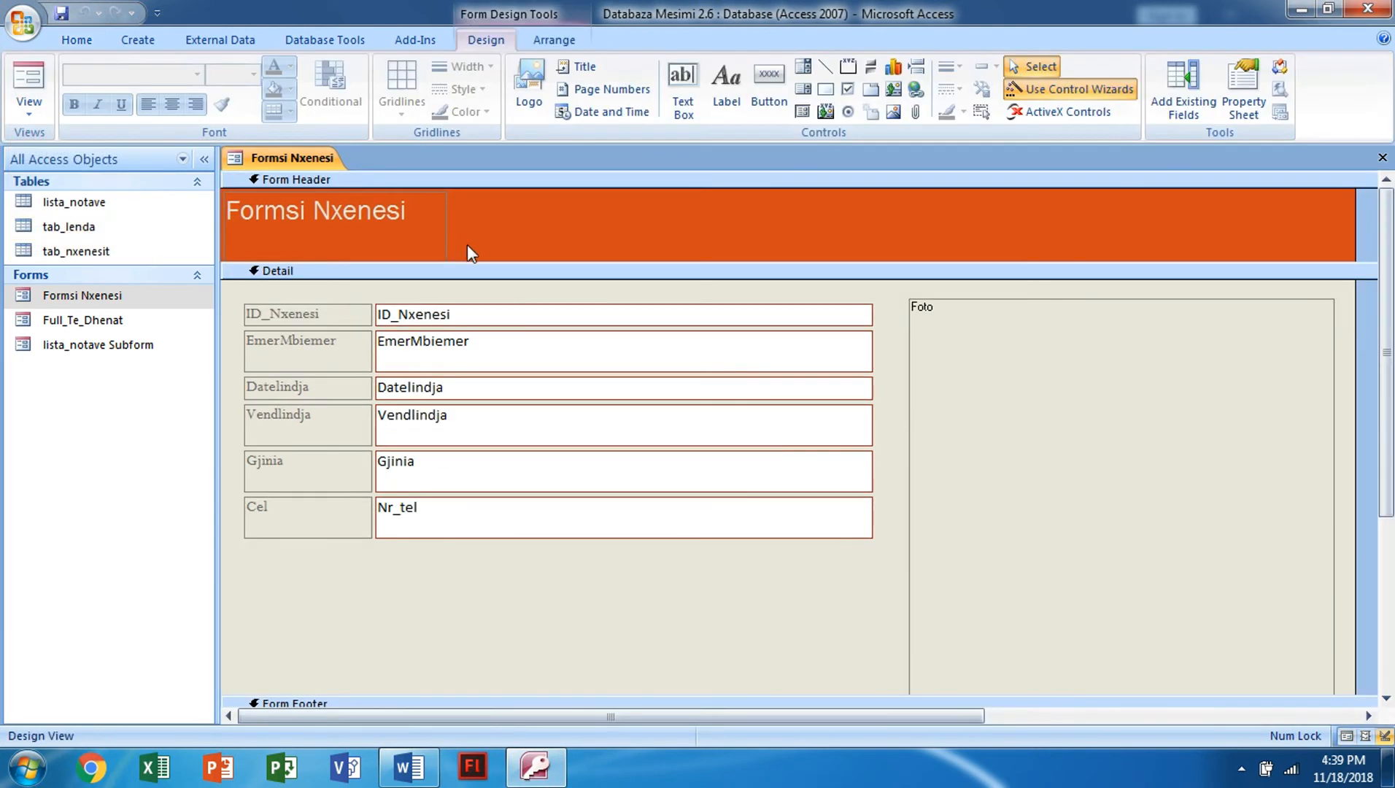
# Trim the title label and raise the Form Header's bottom edge about 30 px.
pyautogui.moveTo(400, 261); pyautogui.dragTo(484, 240)
pyautogui.click(402, 225)
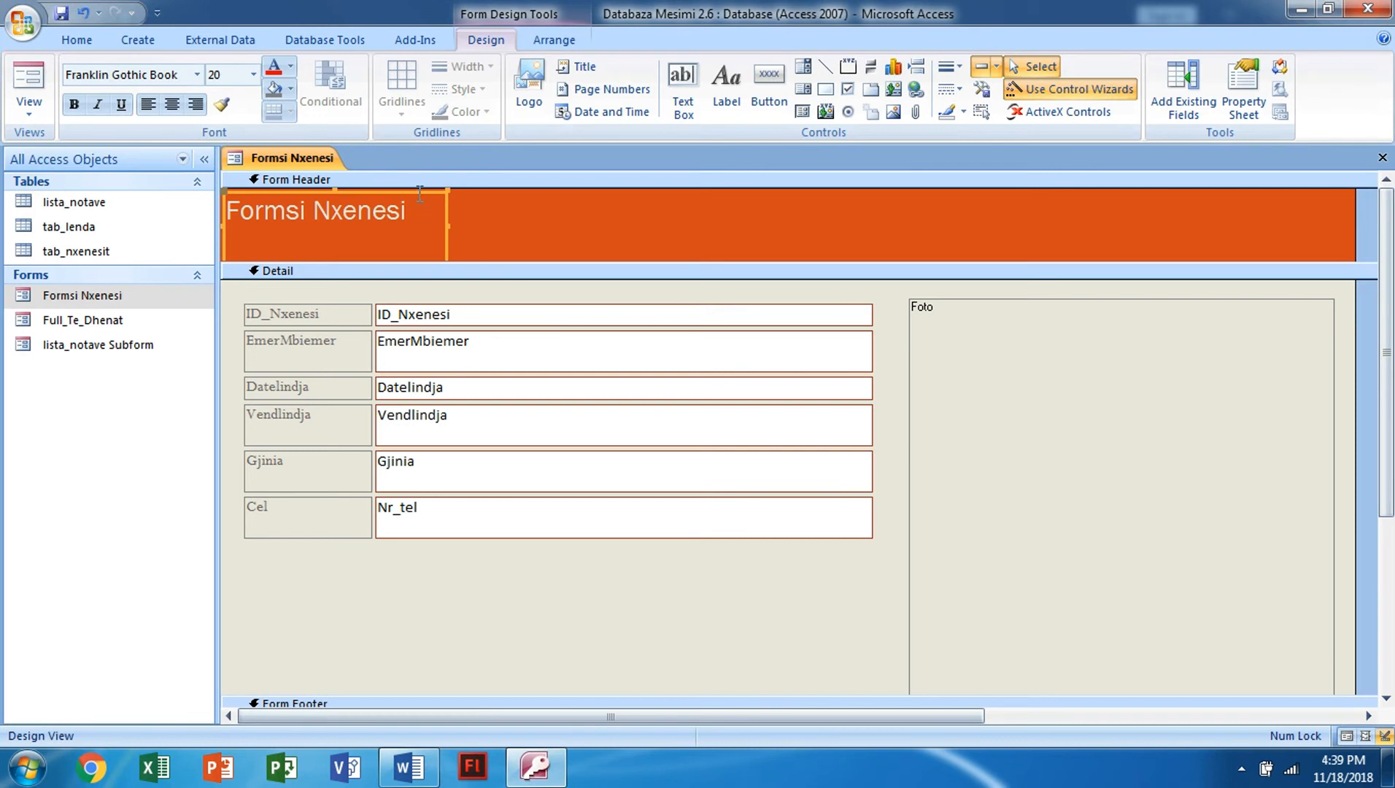
pyautogui.moveTo(334, 194)
pyautogui.mouseDown()
pyautogui.moveTo(334, 233)
pyautogui.moveTo(358, 196)
pyautogui.mouseUp()
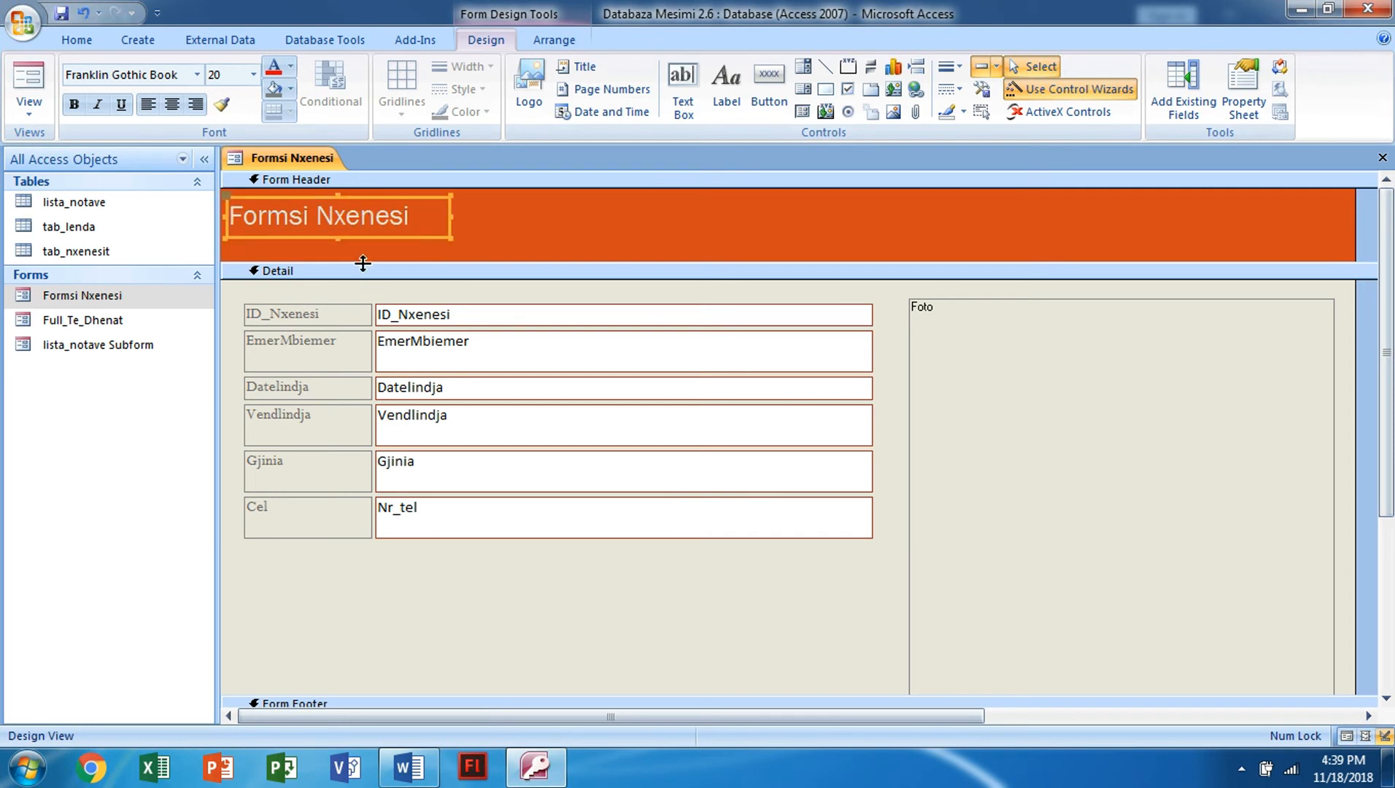
pyautogui.moveTo(362, 252); pyautogui.dragTo(363, 231)
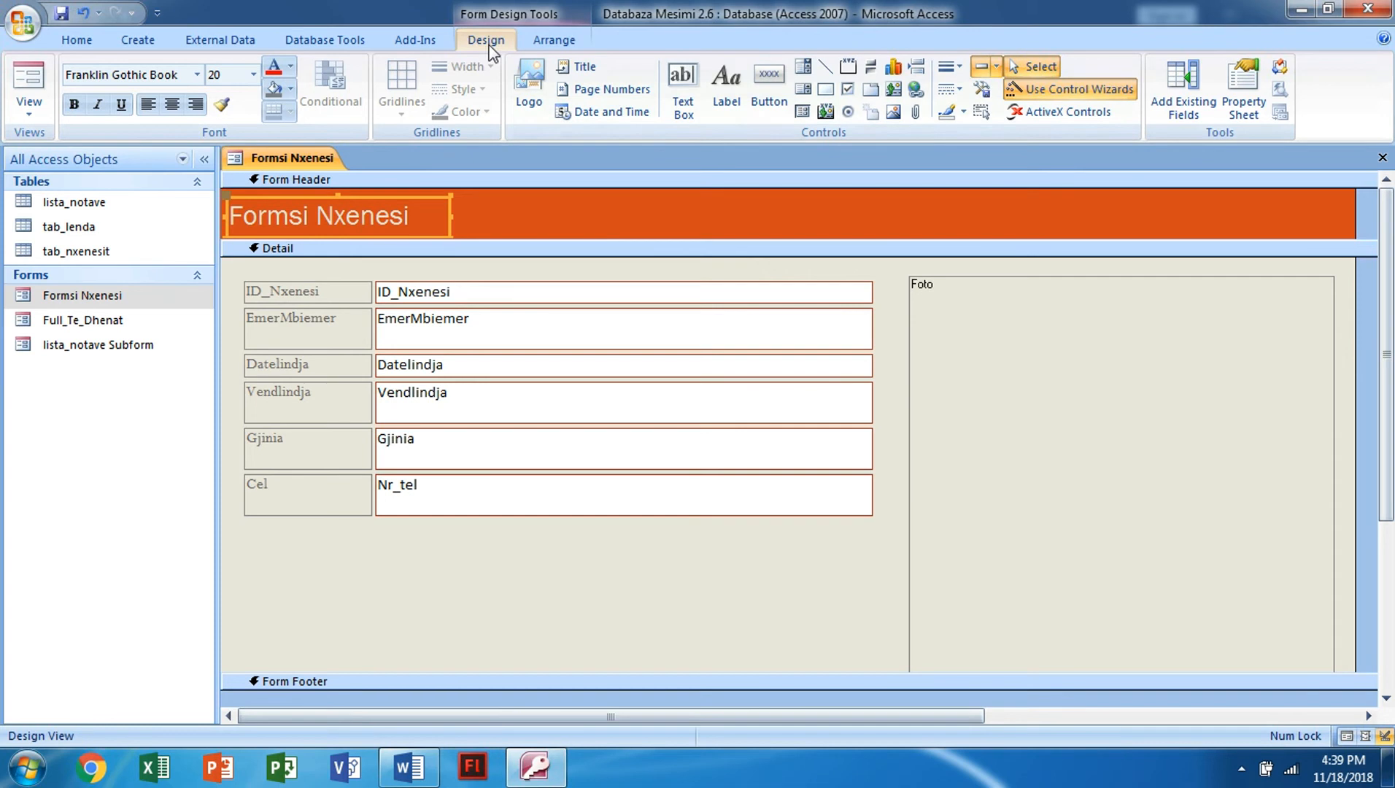
pyautogui.click(802, 69)
# Draw a find-record combo box with ID_Nxenesi and EmerMbiemer columns, labelled Search.
pyautogui.moveTo(633, 198); pyautogui.dragTo(1009, 235)
pyautogui.click(632, 321)
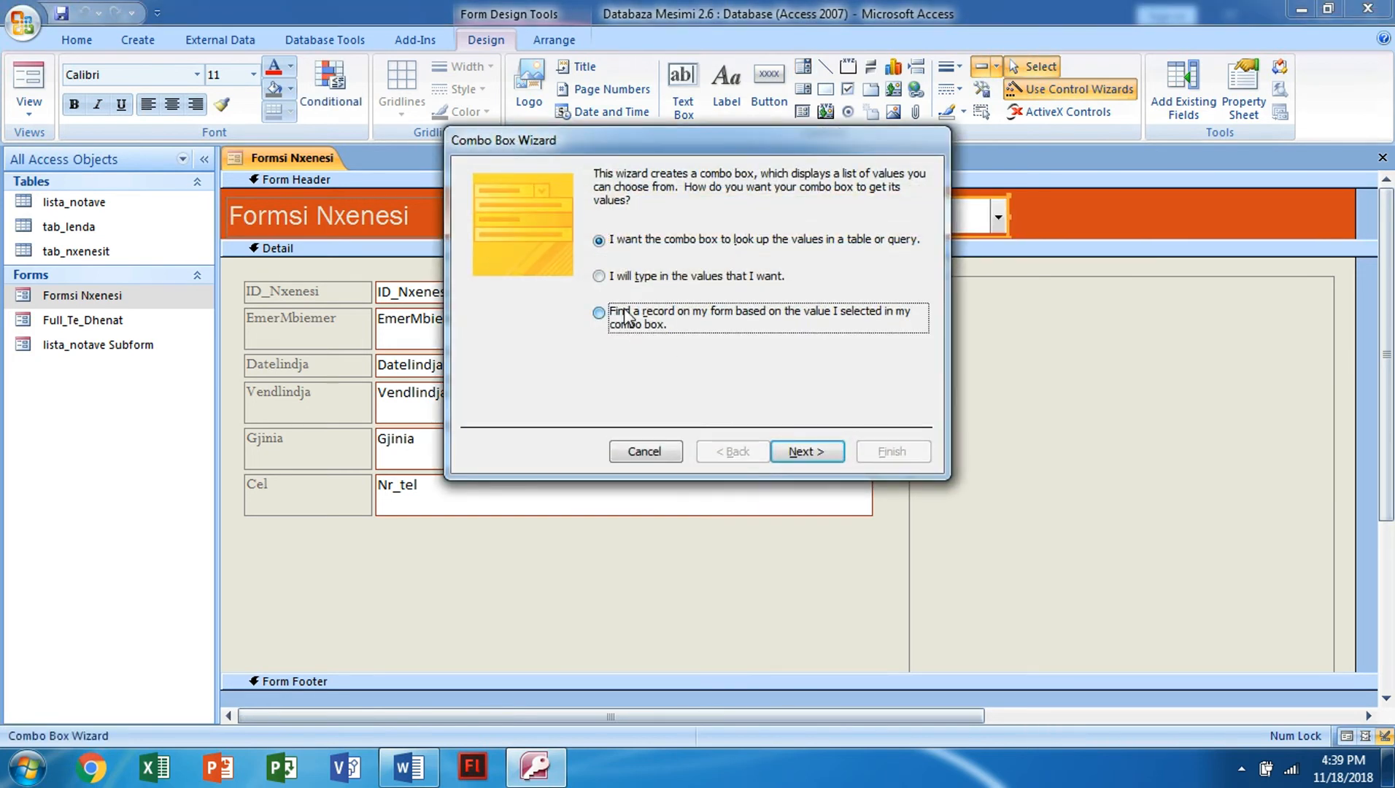
pyautogui.click(806, 452)
pyautogui.click(662, 319)
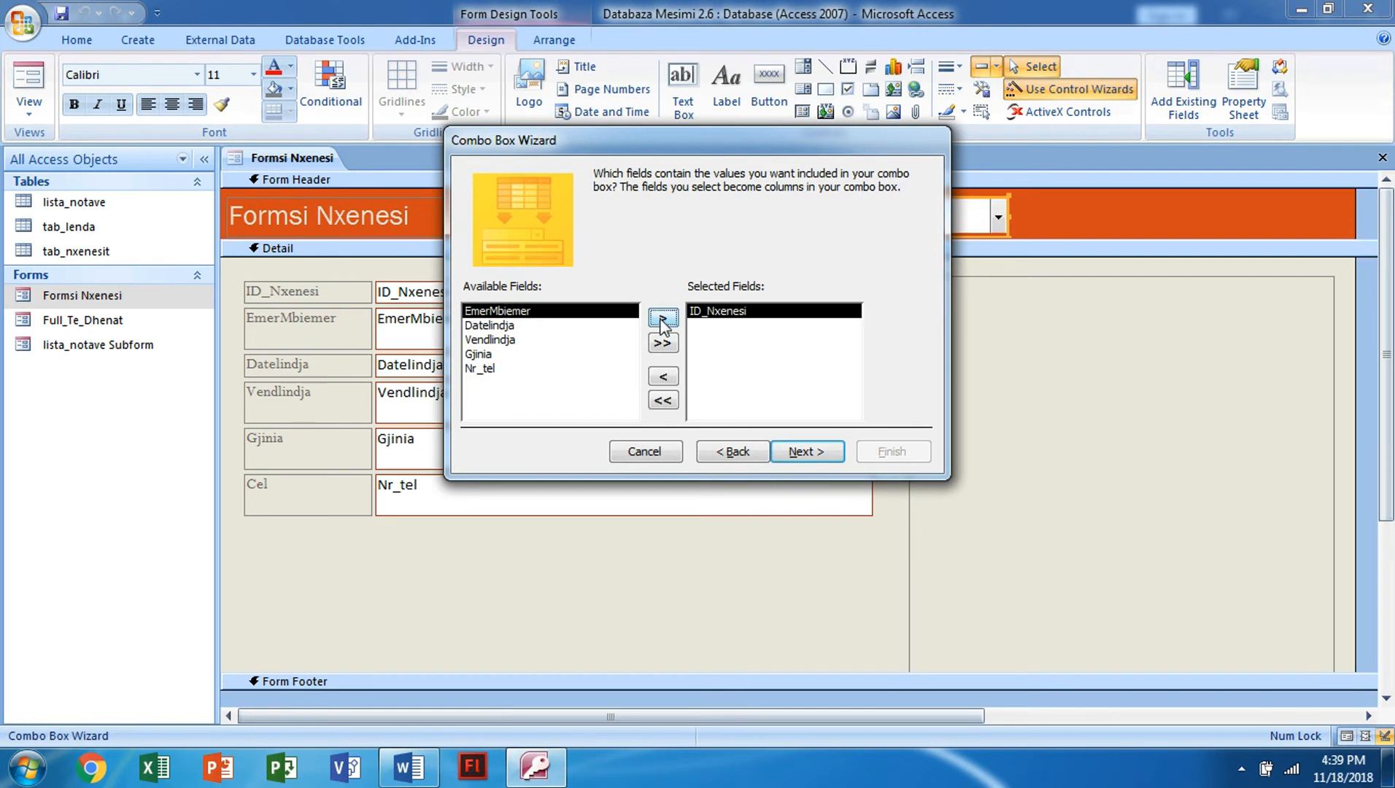
pyautogui.click(661, 319)
pyautogui.click(799, 454)
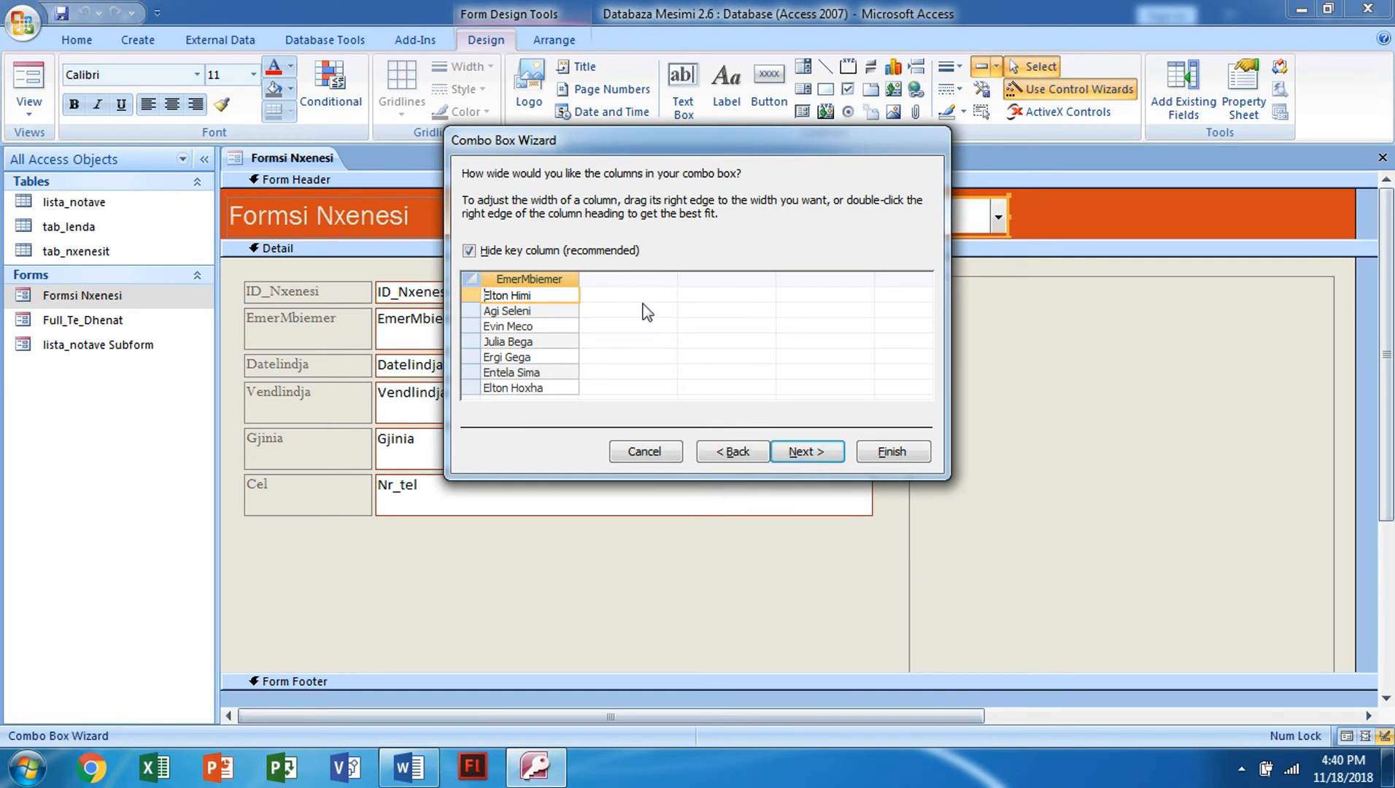
pyautogui.click(469, 250)
pyautogui.click(469, 250)
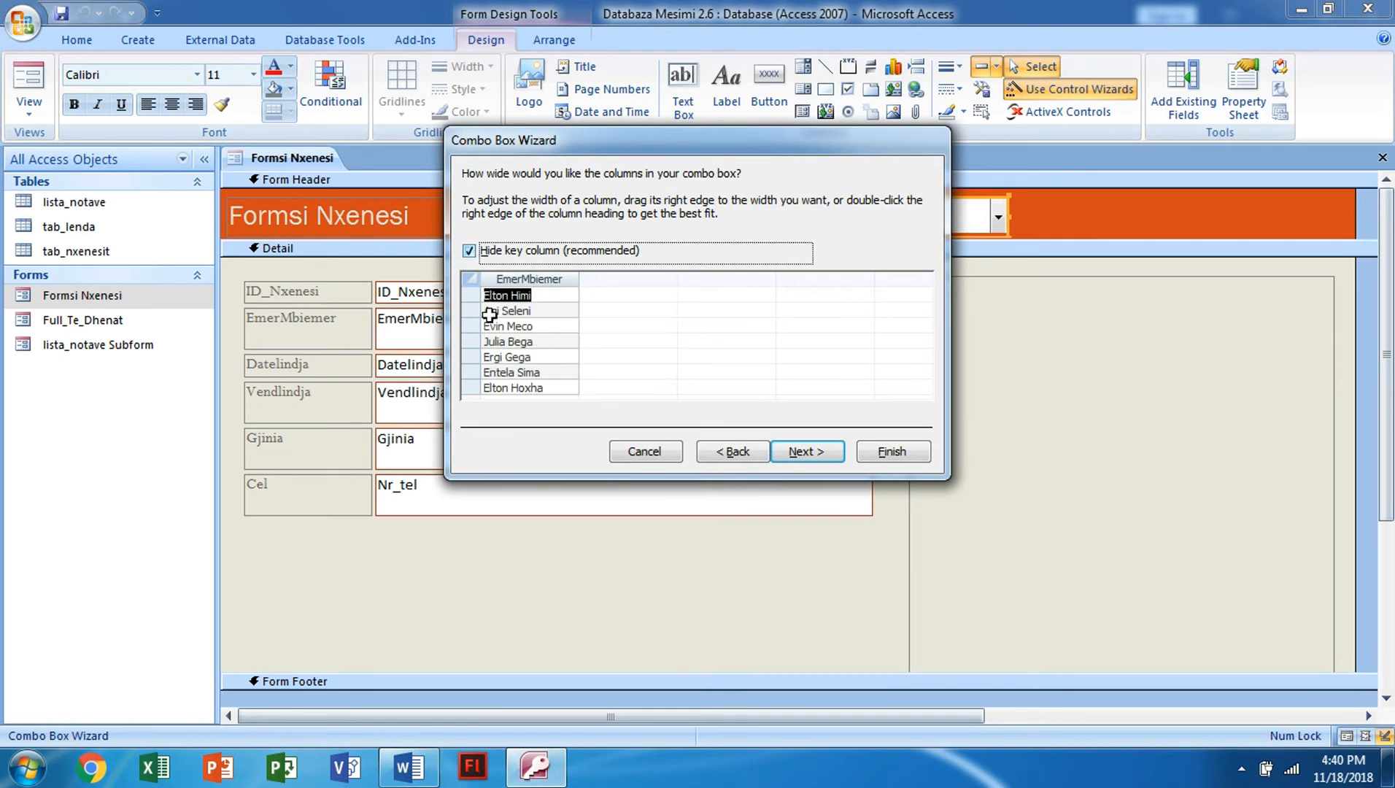
pyautogui.click(802, 451)
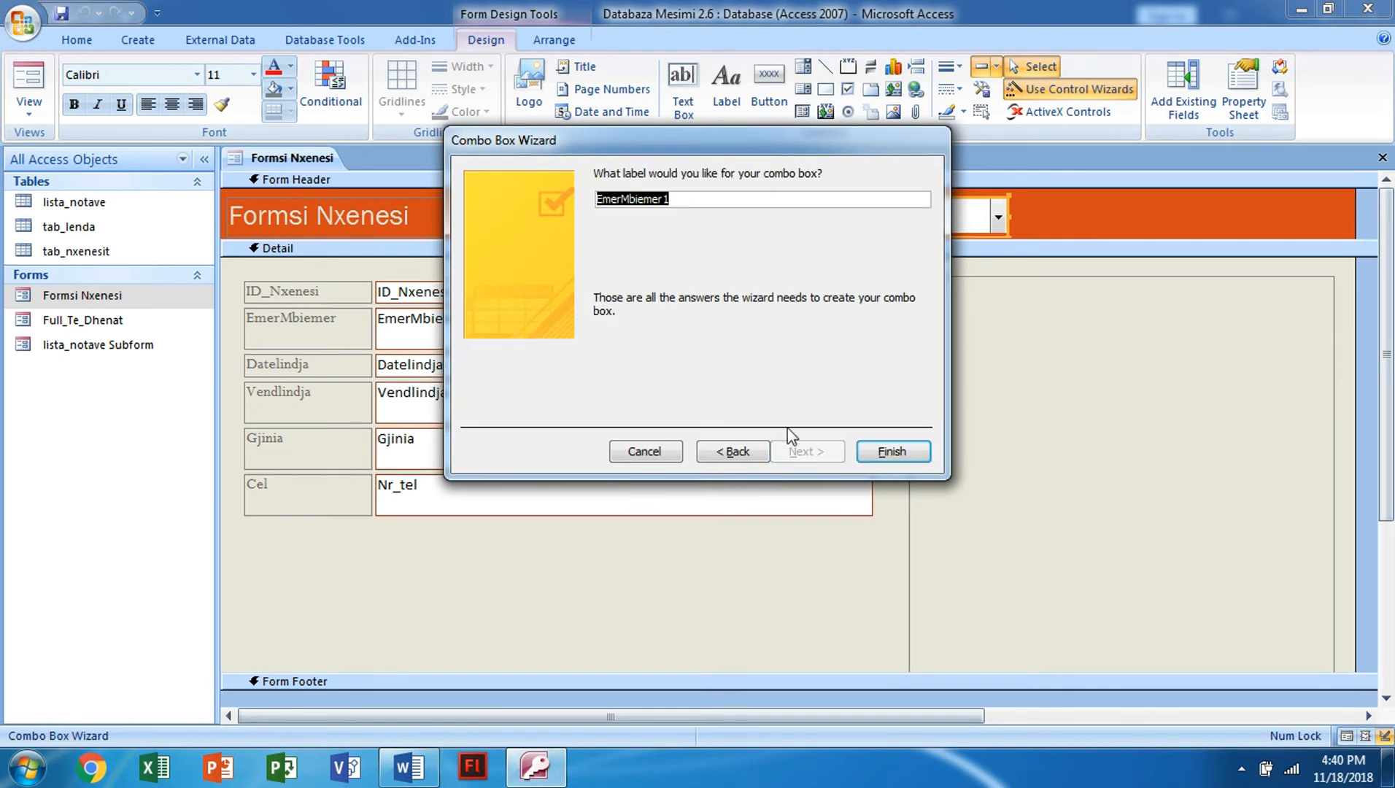
pyautogui.write('Se')
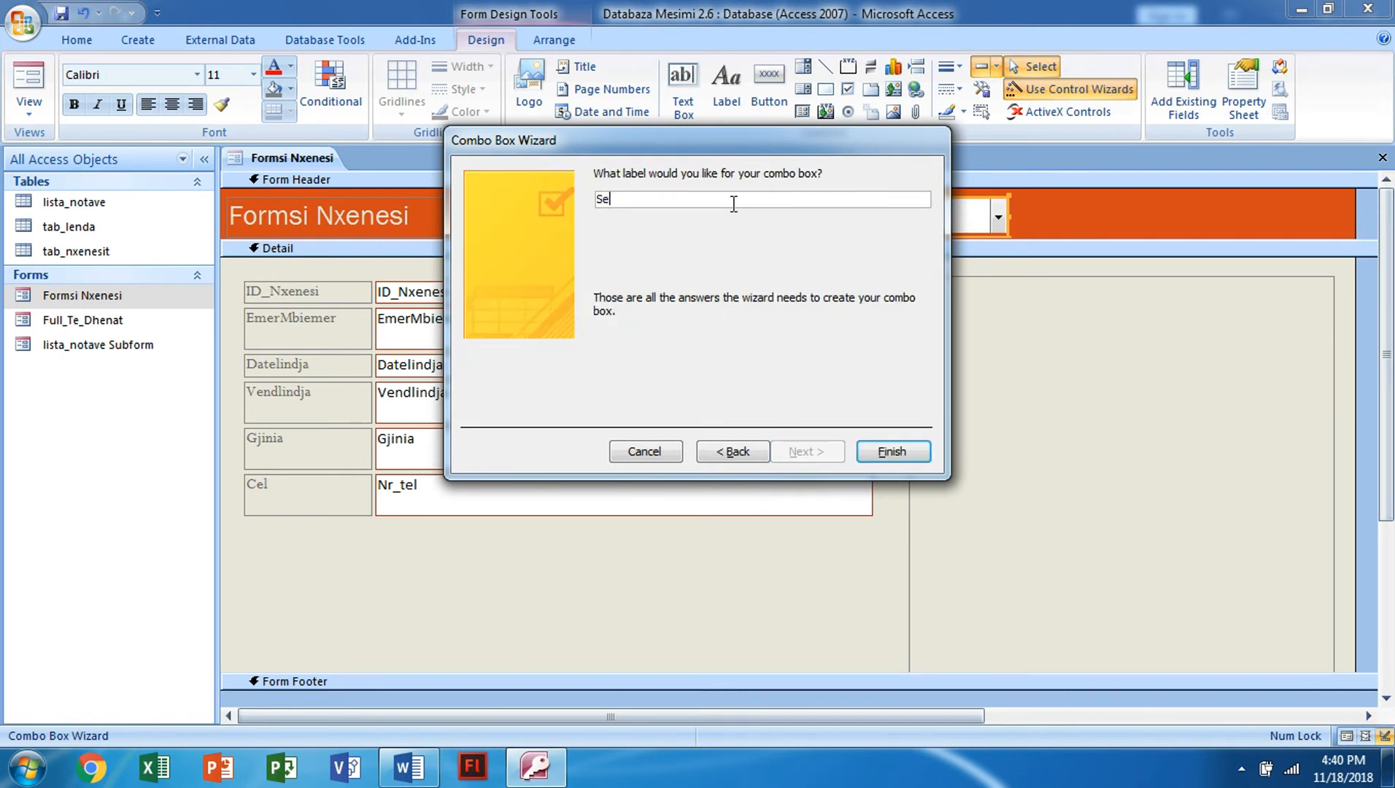
pyautogui.click(891, 451)
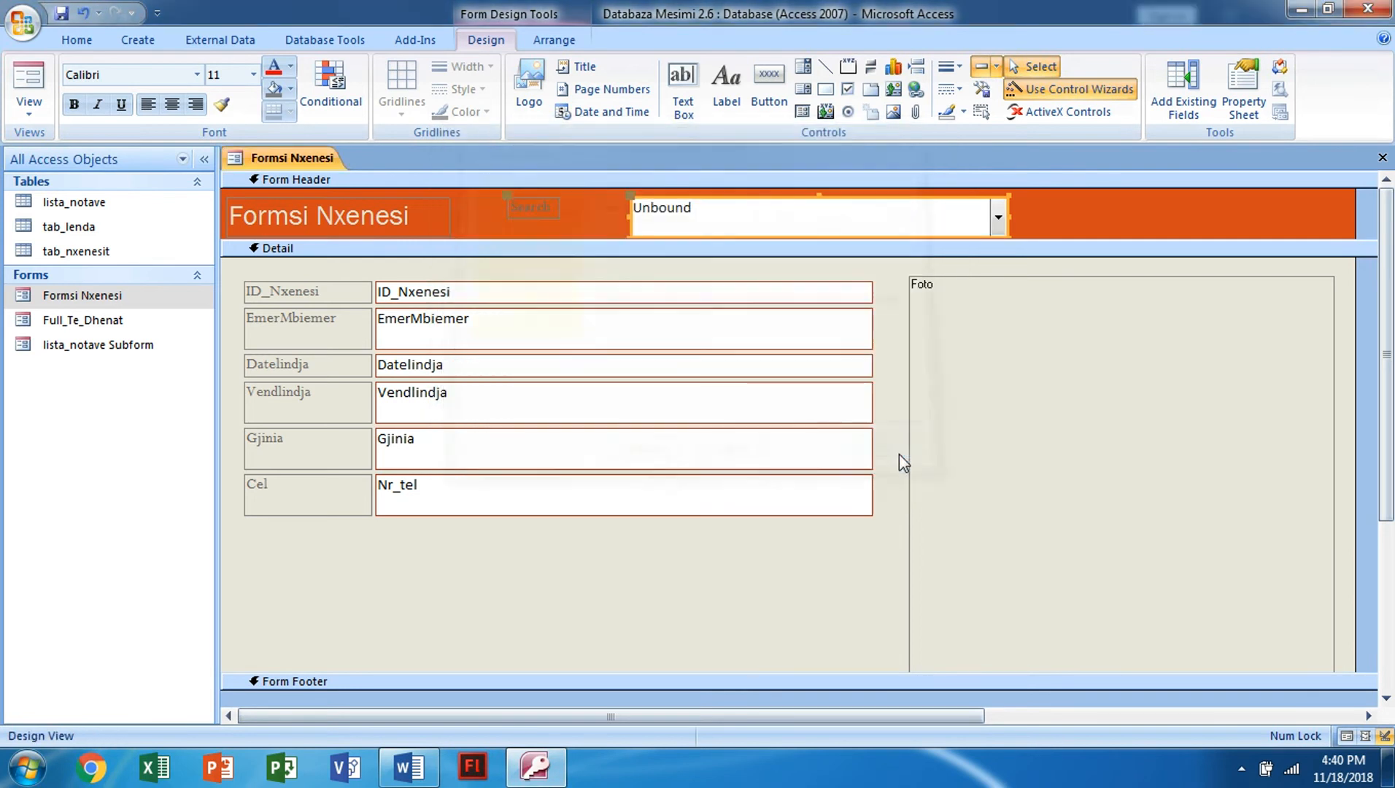
pyautogui.click(543, 209)
# Make the Search label text white.
pyautogui.click(553, 208)
pyautogui.moveTo(553, 208); pyautogui.dragTo(505, 205)
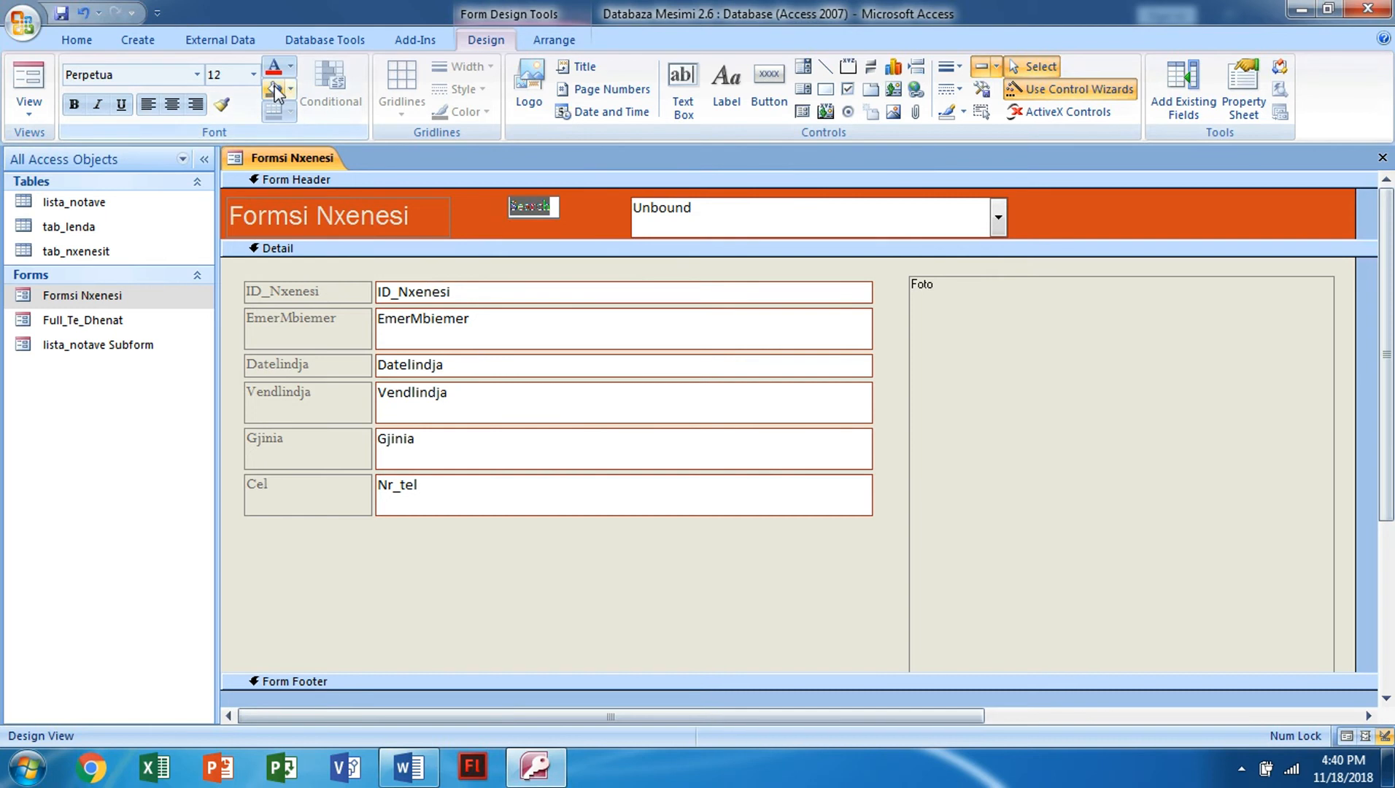
pyautogui.click(290, 69)
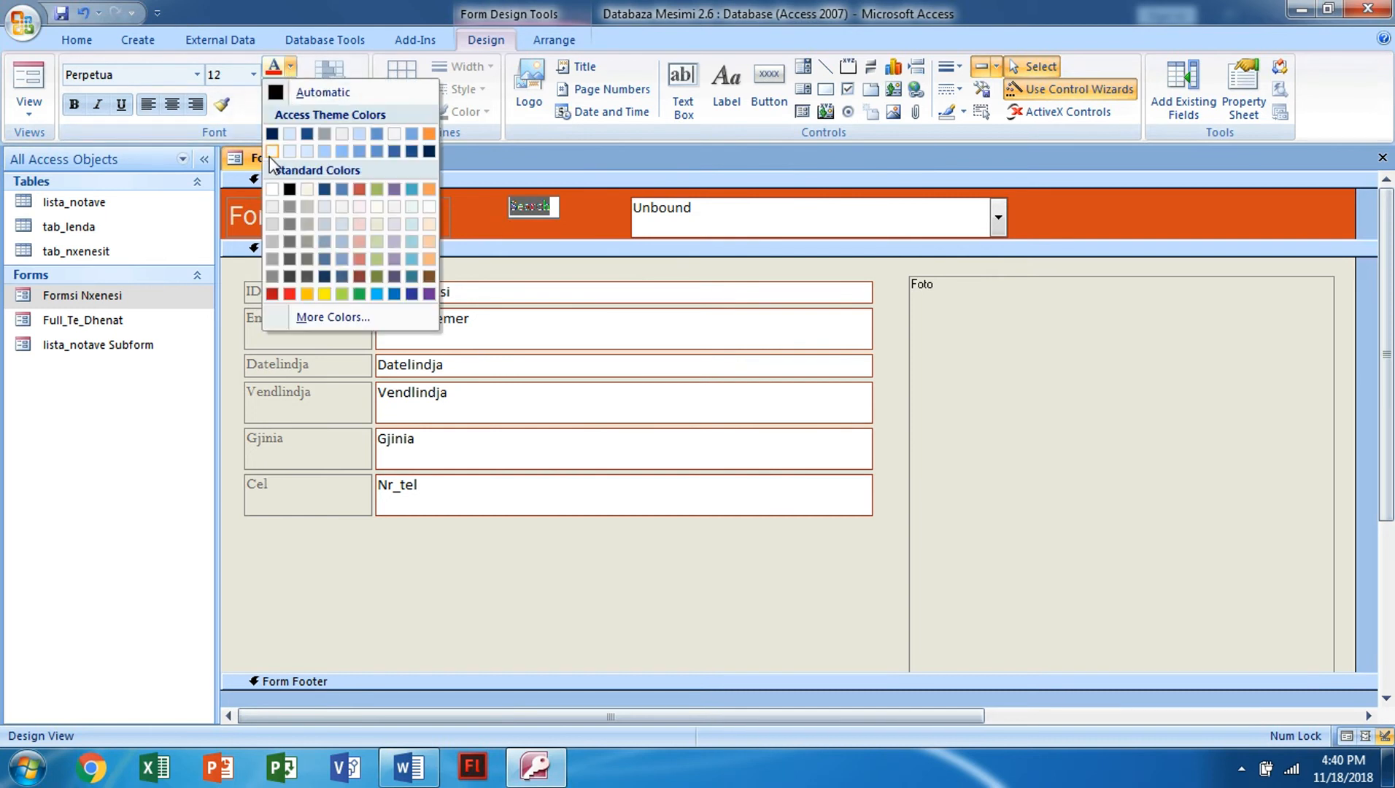
pyautogui.click(272, 149)
# Move the combo box and Search label right, narrowing the combo box.
pyautogui.moveTo(632, 198); pyautogui.dragTo(822, 196)
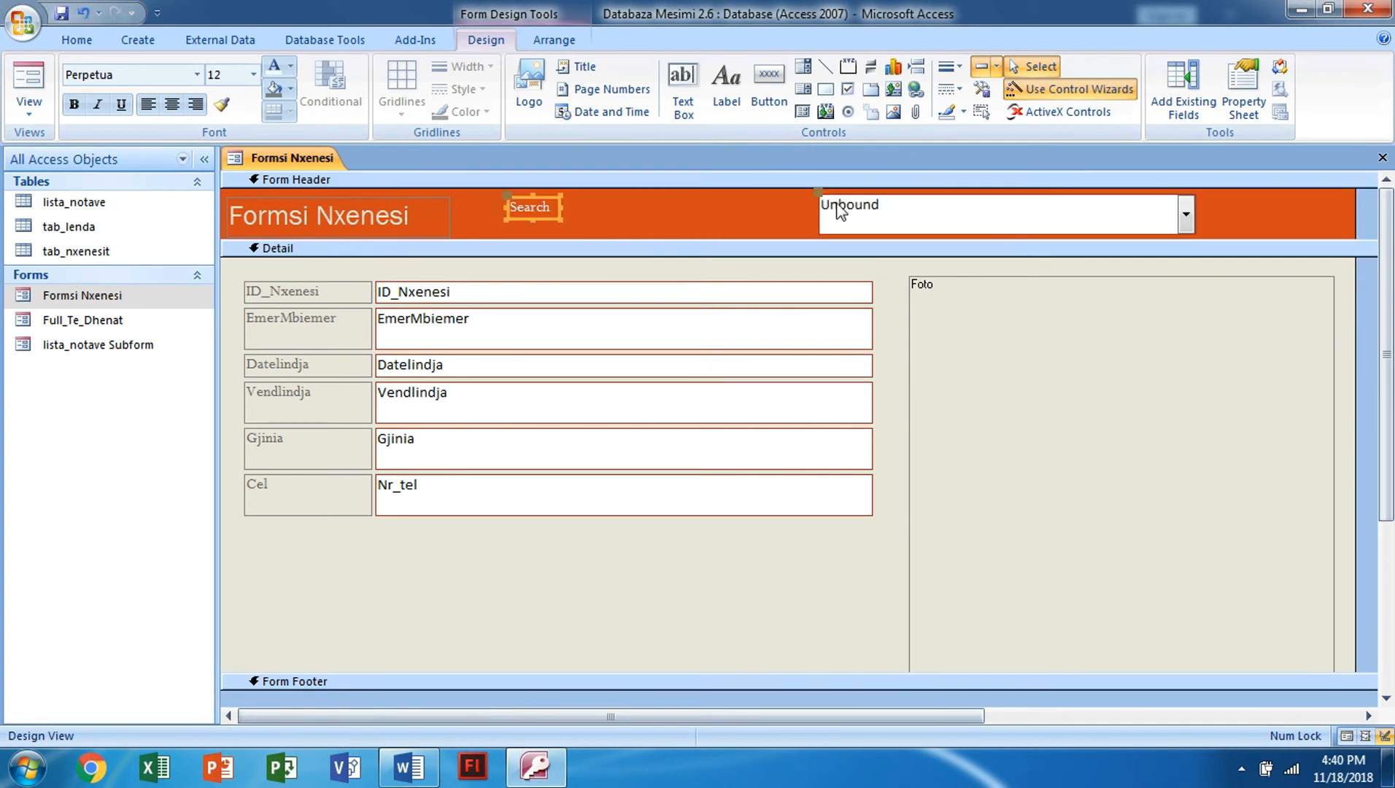
pyautogui.click(1161, 219)
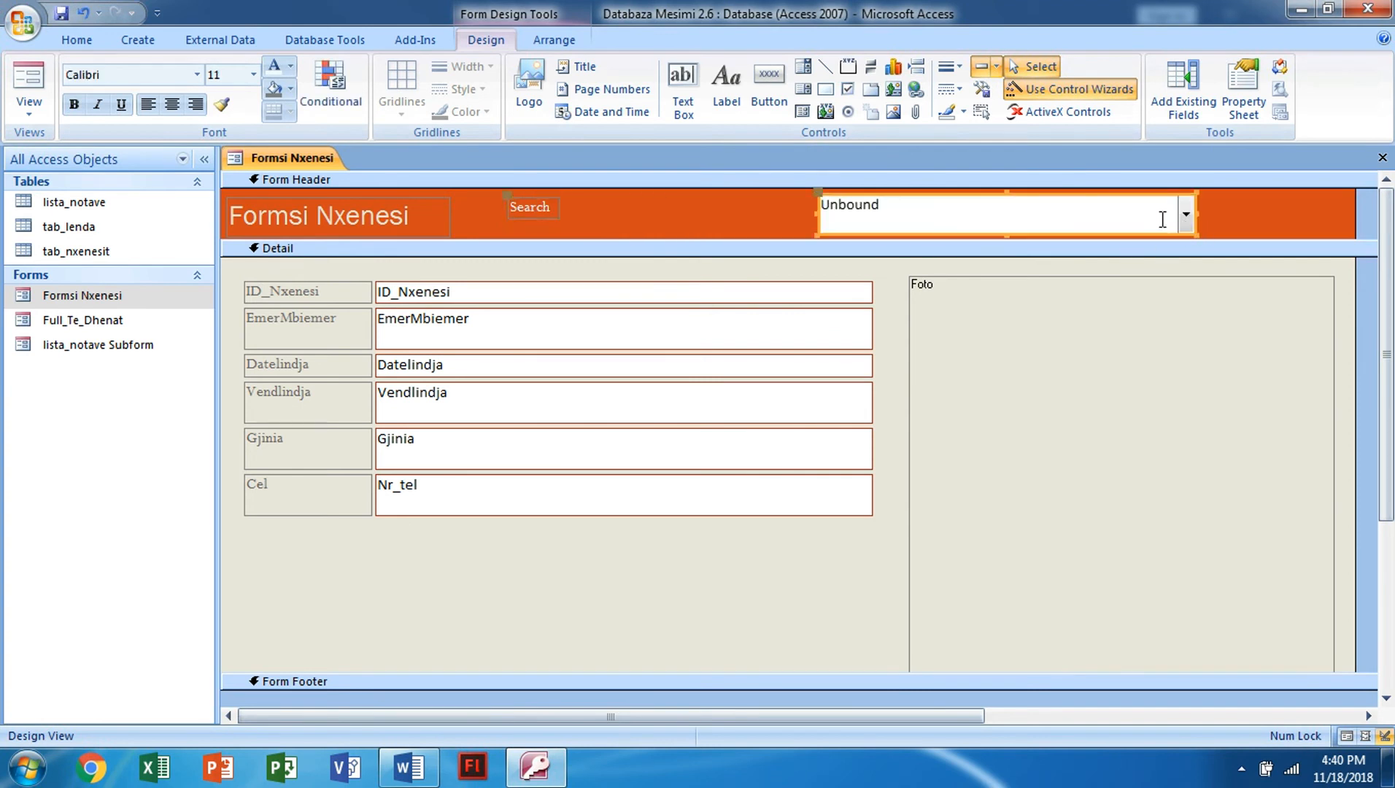
pyautogui.moveTo(1197, 217); pyautogui.dragTo(1118, 215)
pyautogui.click(554, 212)
pyautogui.moveTo(547, 194); pyautogui.dragTo(752, 198)
pyautogui.click(953, 214)
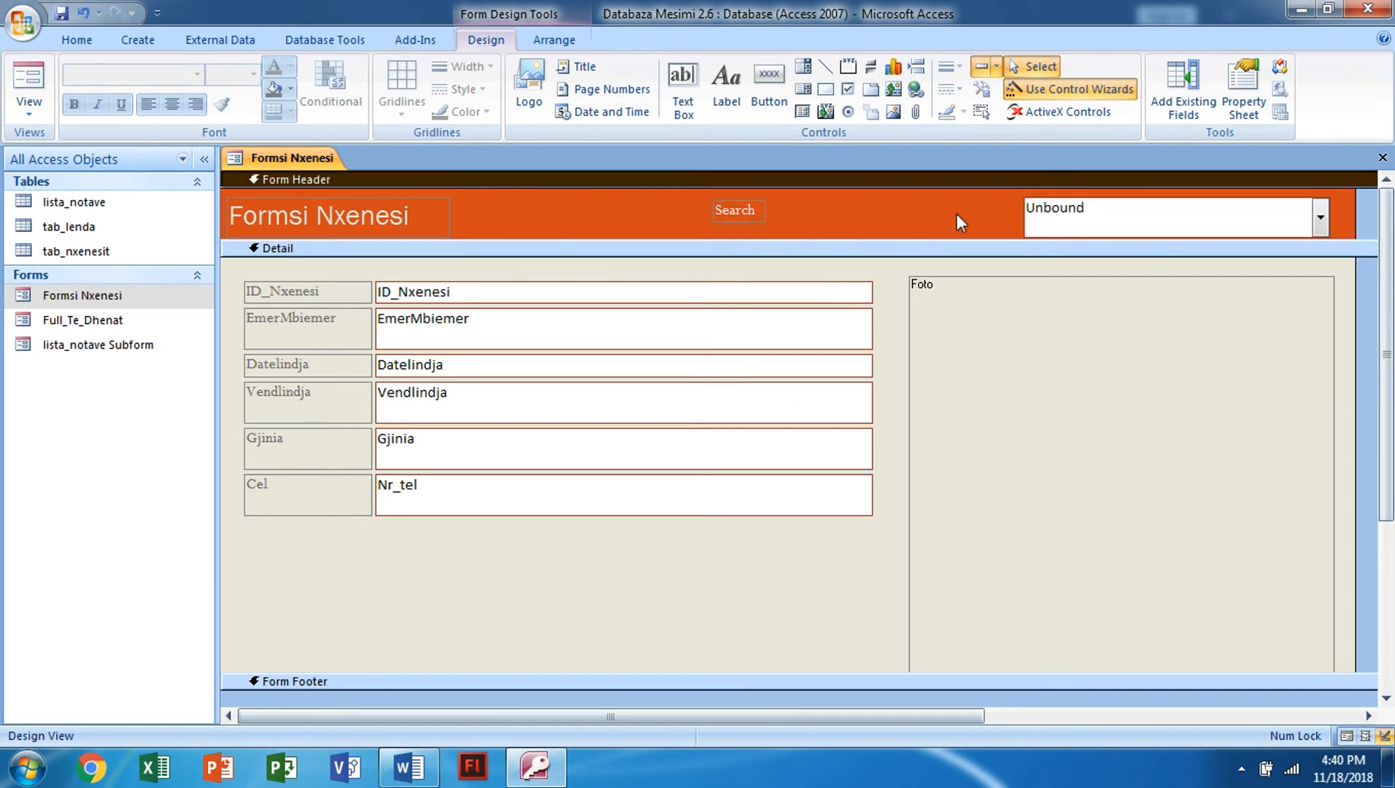
# In Form View, use Search to jump between several students, ending on record 6 of 7.
pyautogui.click(30, 79)
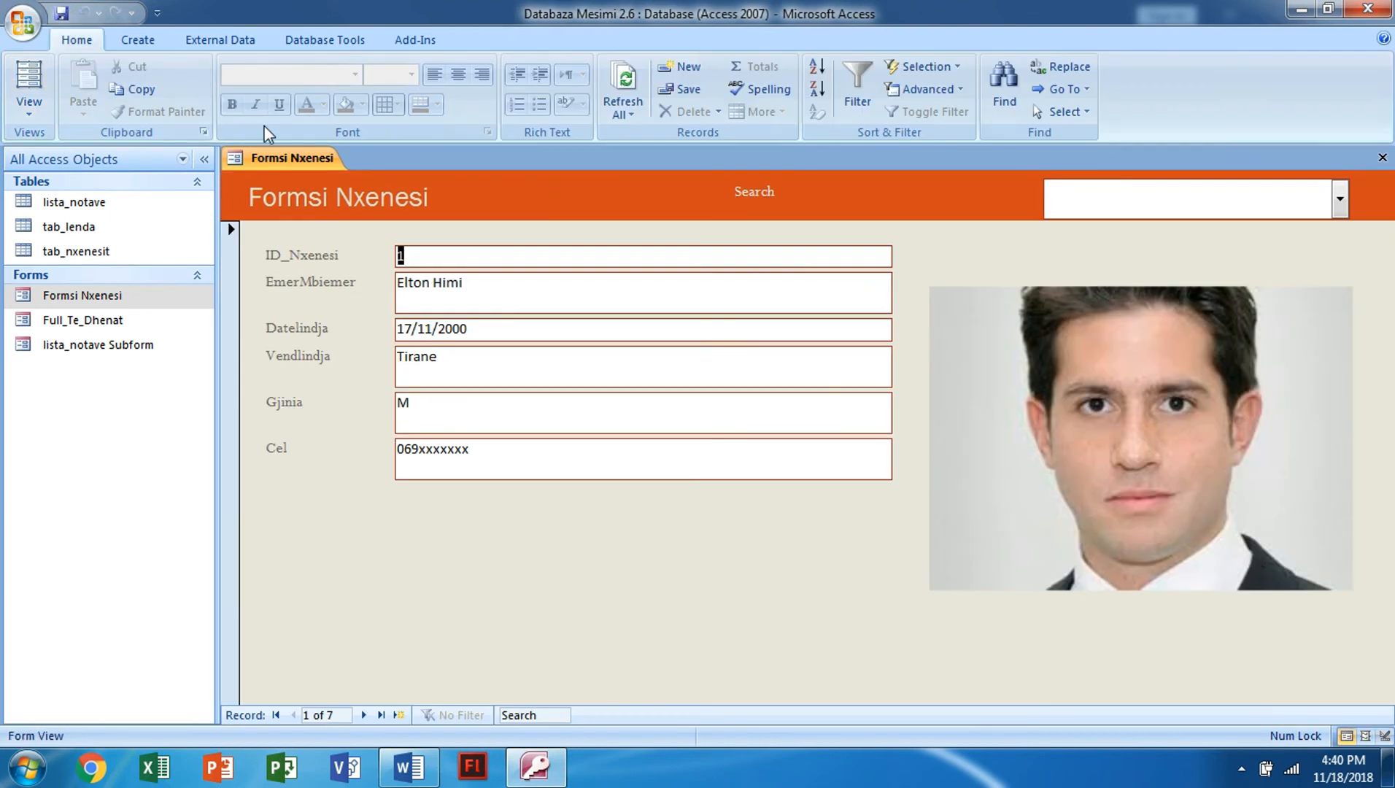
pyautogui.click(1340, 199)
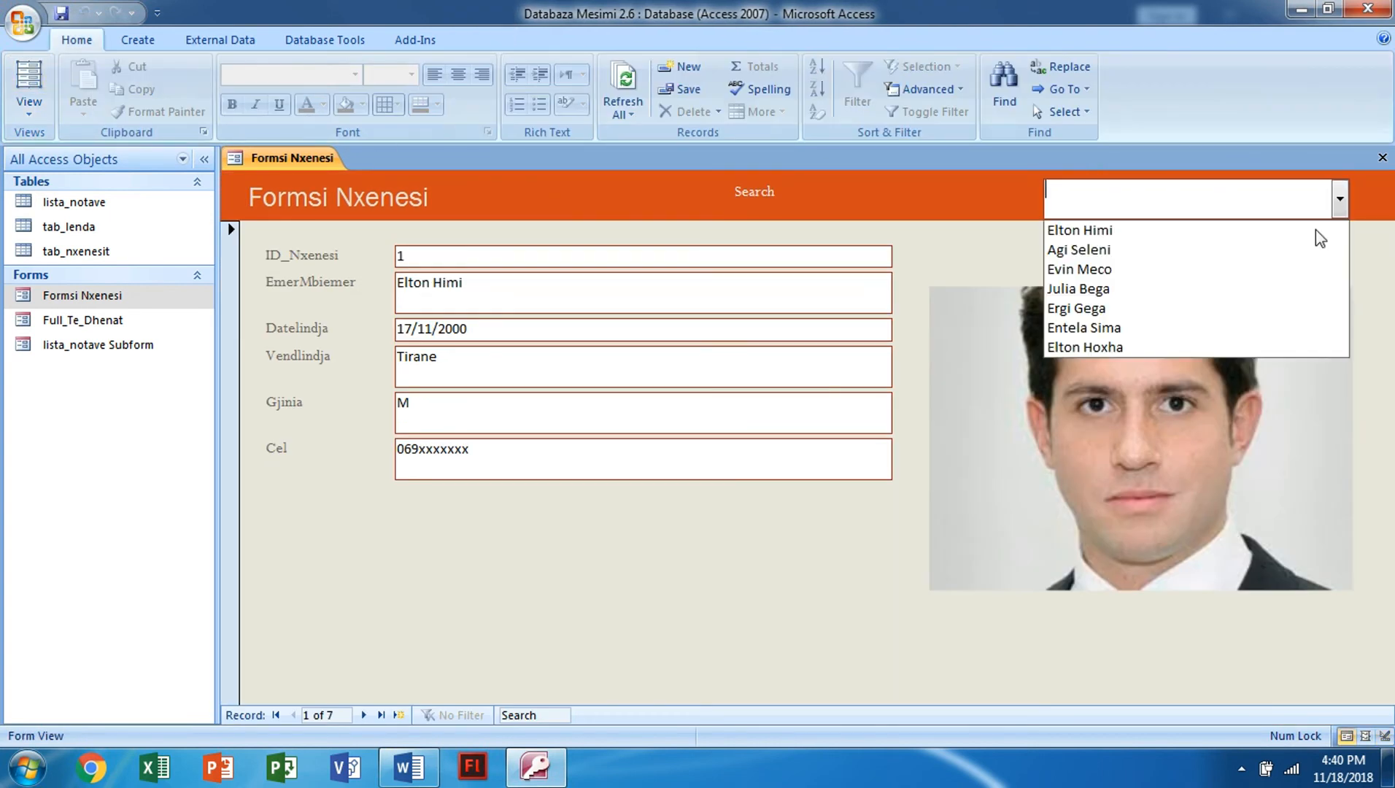
pyautogui.click(1229, 289)
pyautogui.click(1340, 205)
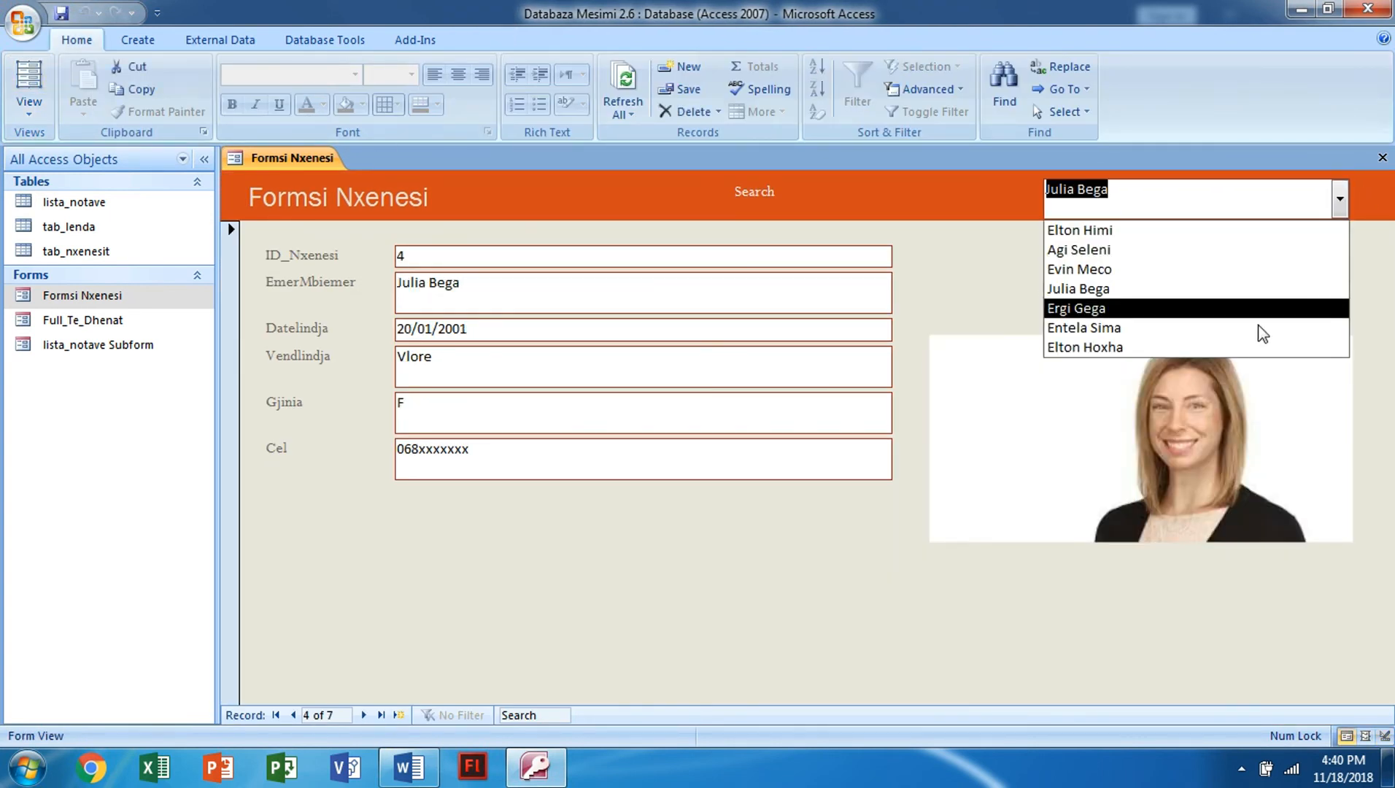
pyautogui.click(1245, 349)
pyautogui.click(1340, 200)
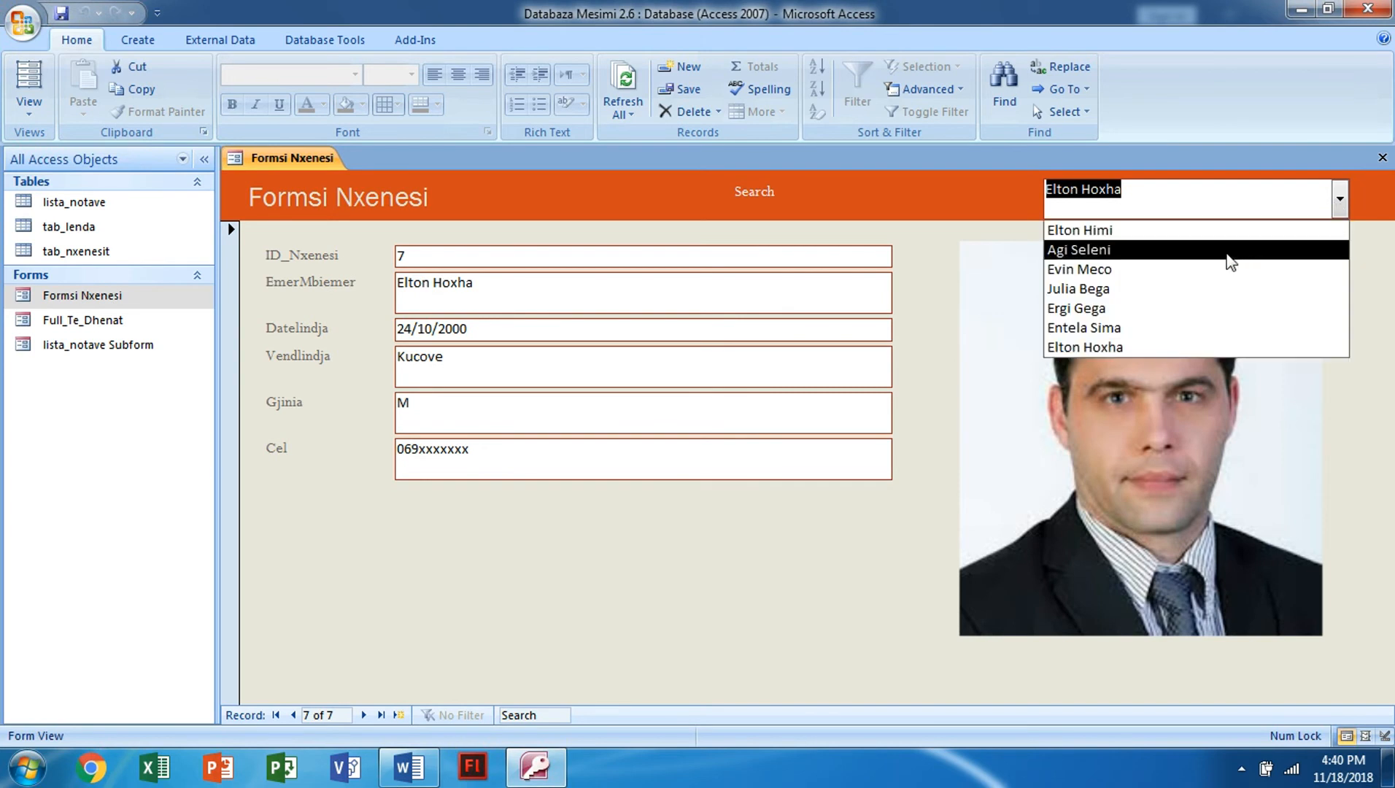
pyautogui.click(1229, 251)
pyautogui.write('e')
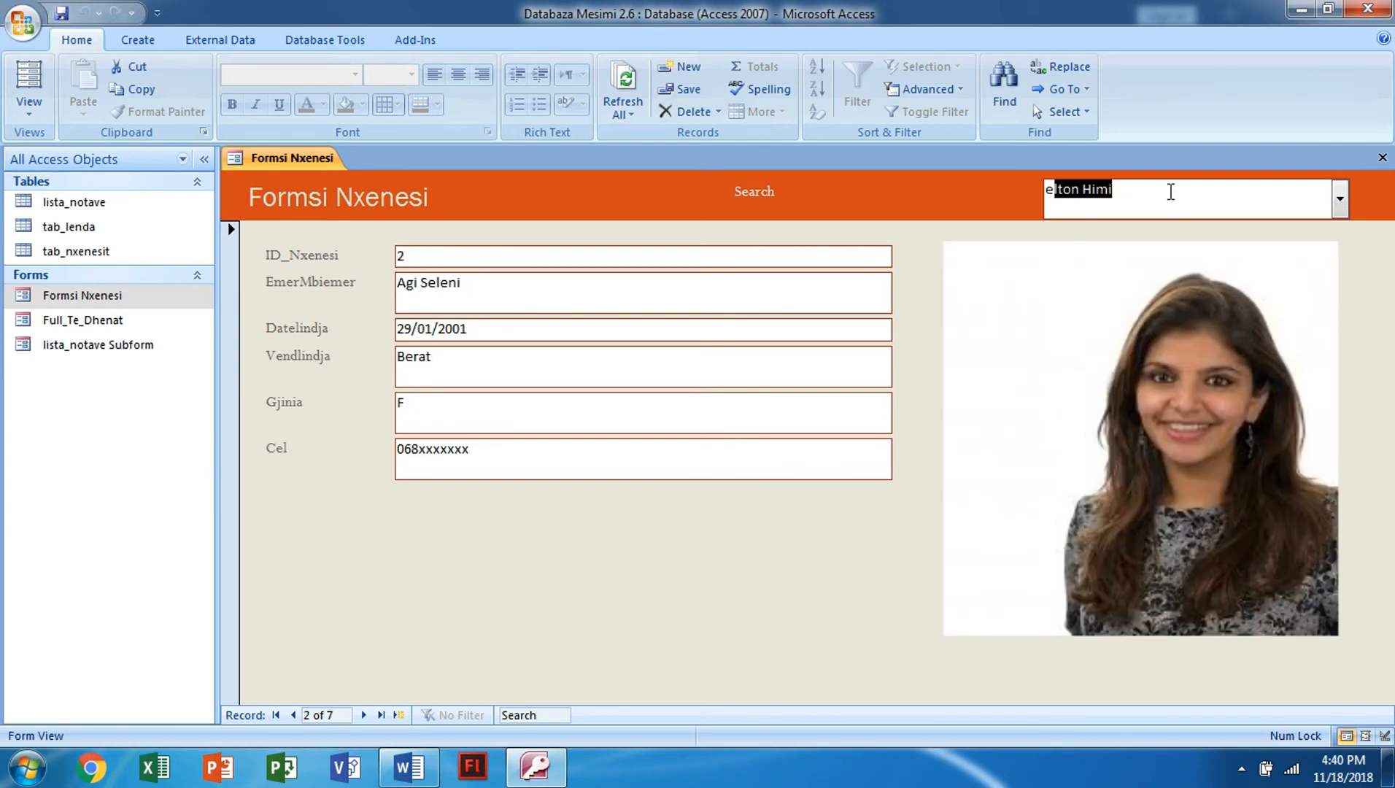
pyautogui.write('ntela')
pyautogui.press('Return')
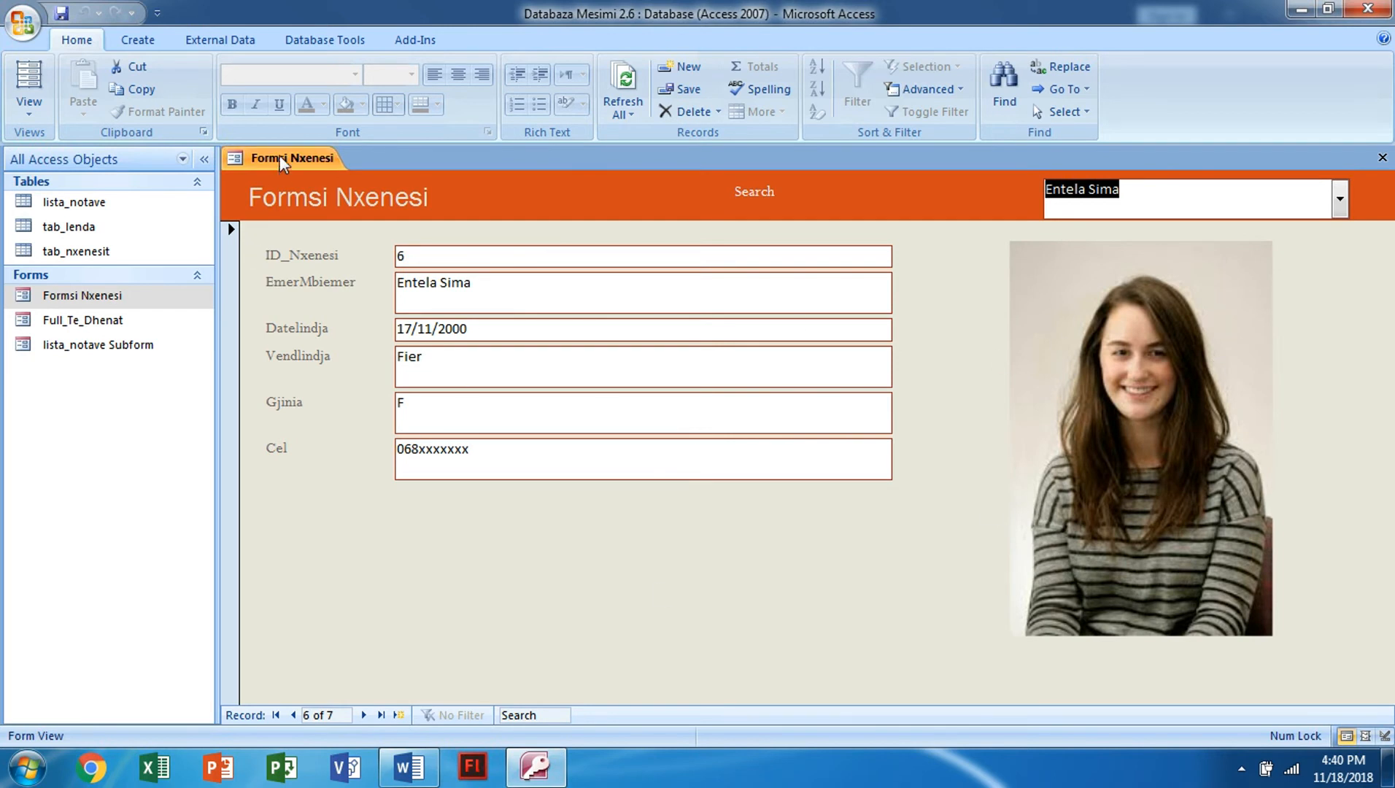
# Close Formsi Nxenesi and collapse the PUNIME ME FORMSET section in the Word task list.
pyautogui.rightClick(248, 170)
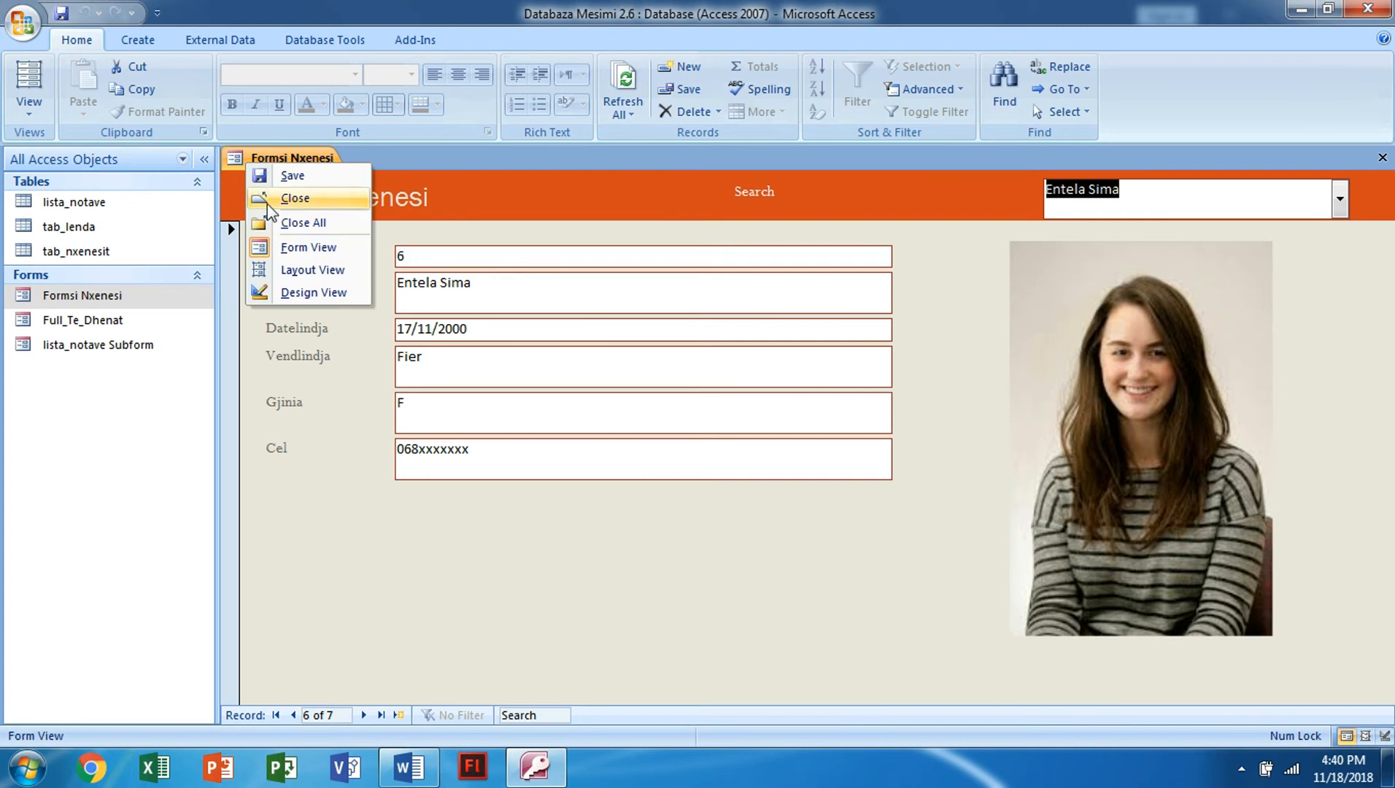
pyautogui.click(290, 222)
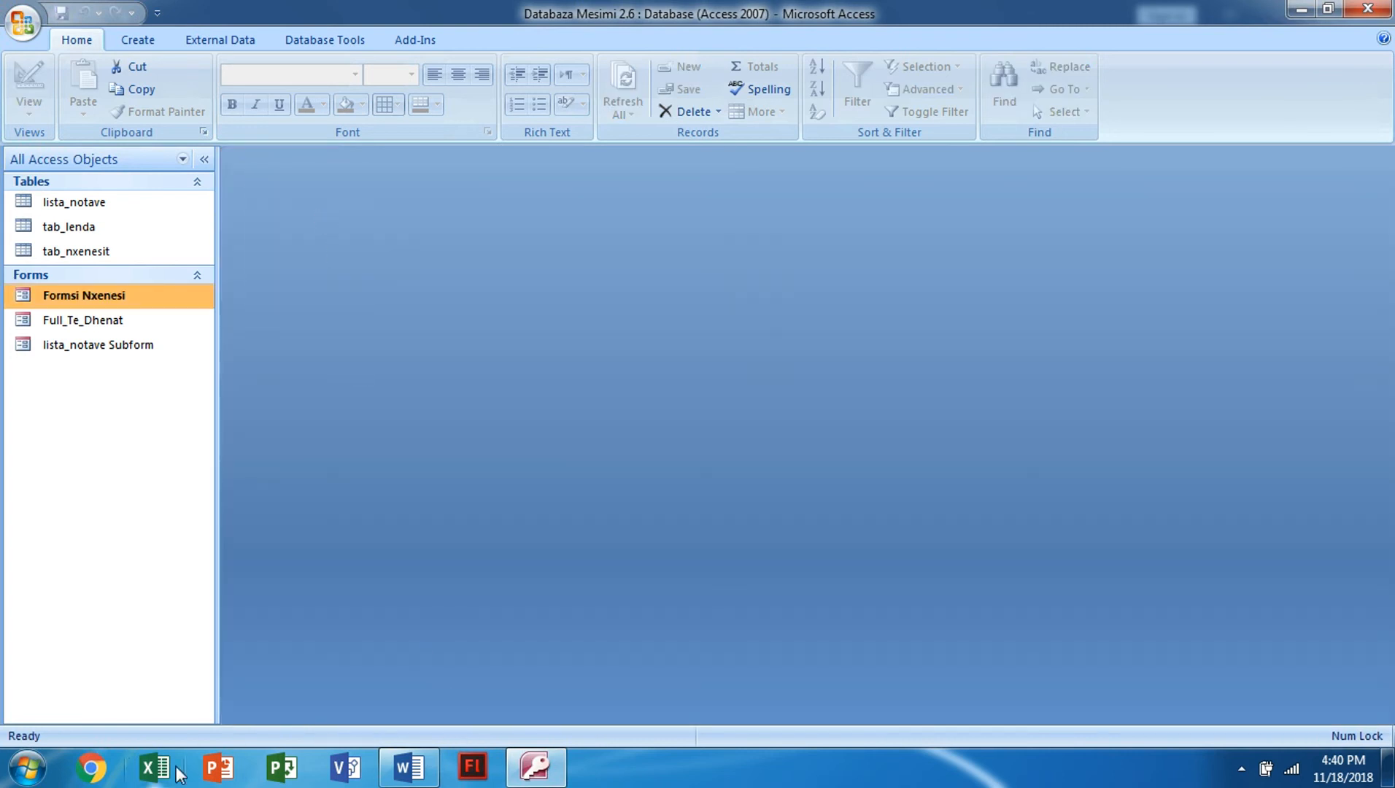
pyautogui.click(411, 766)
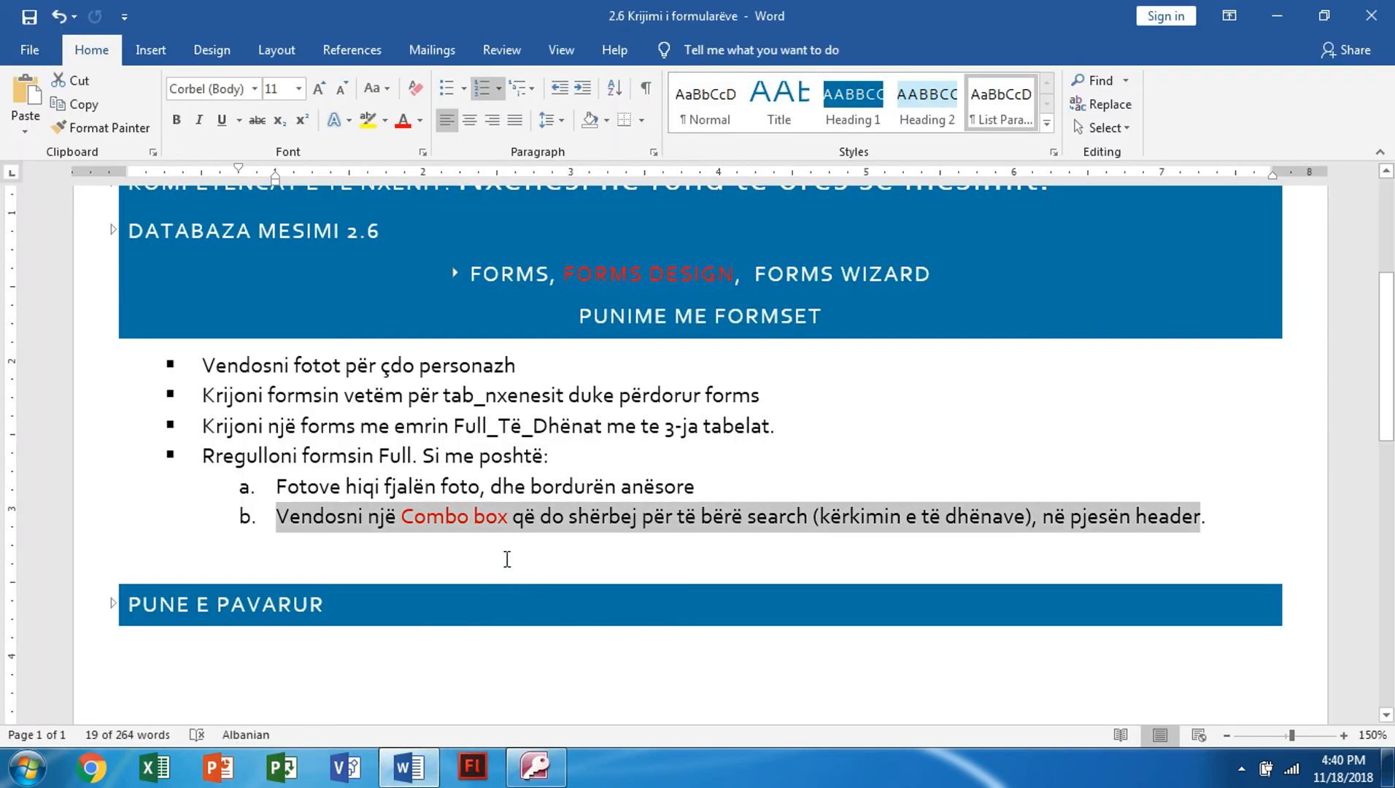
pyautogui.click(565, 316)
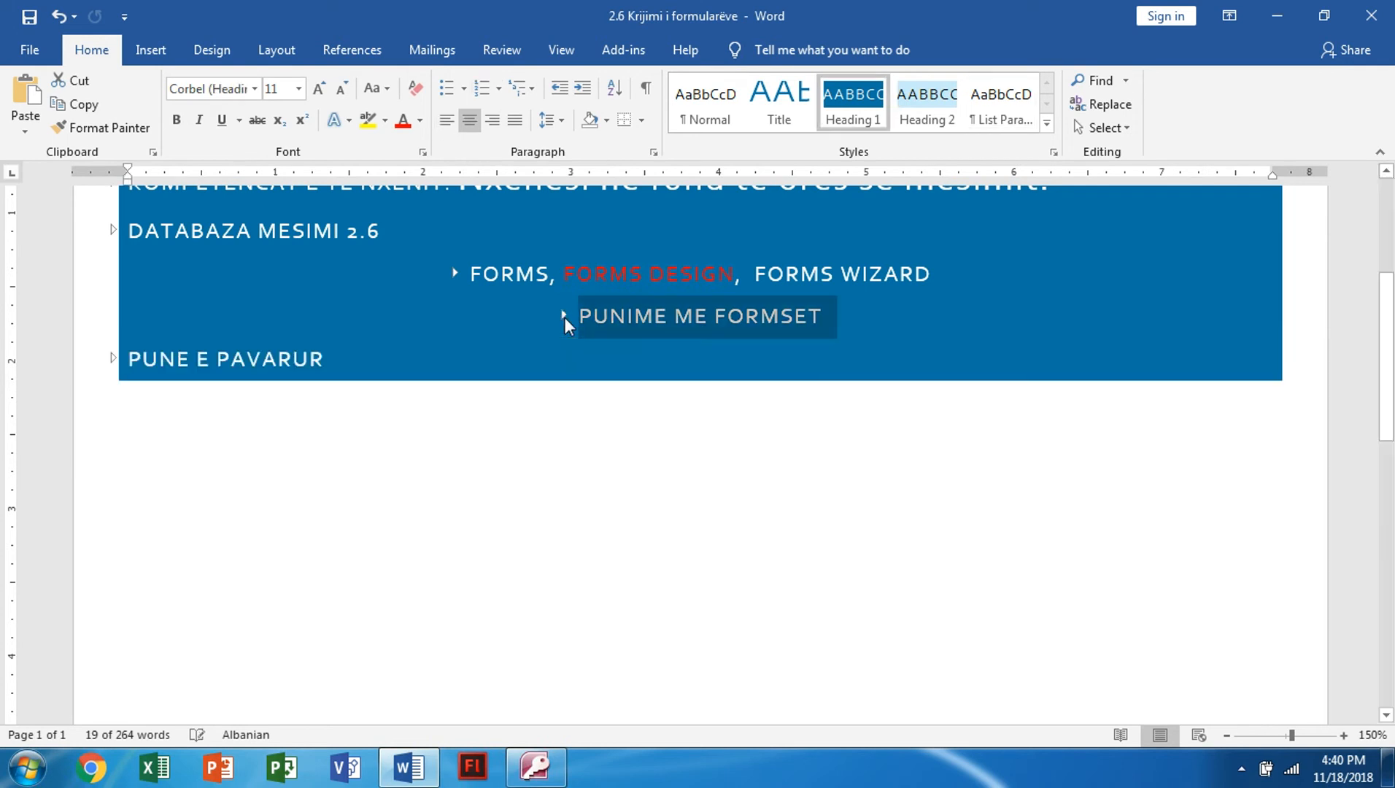
# Read the PUNE E PAVARUR tasks in Word, then open the Full_Te_Dhenat form.
pyautogui.click(114, 358)
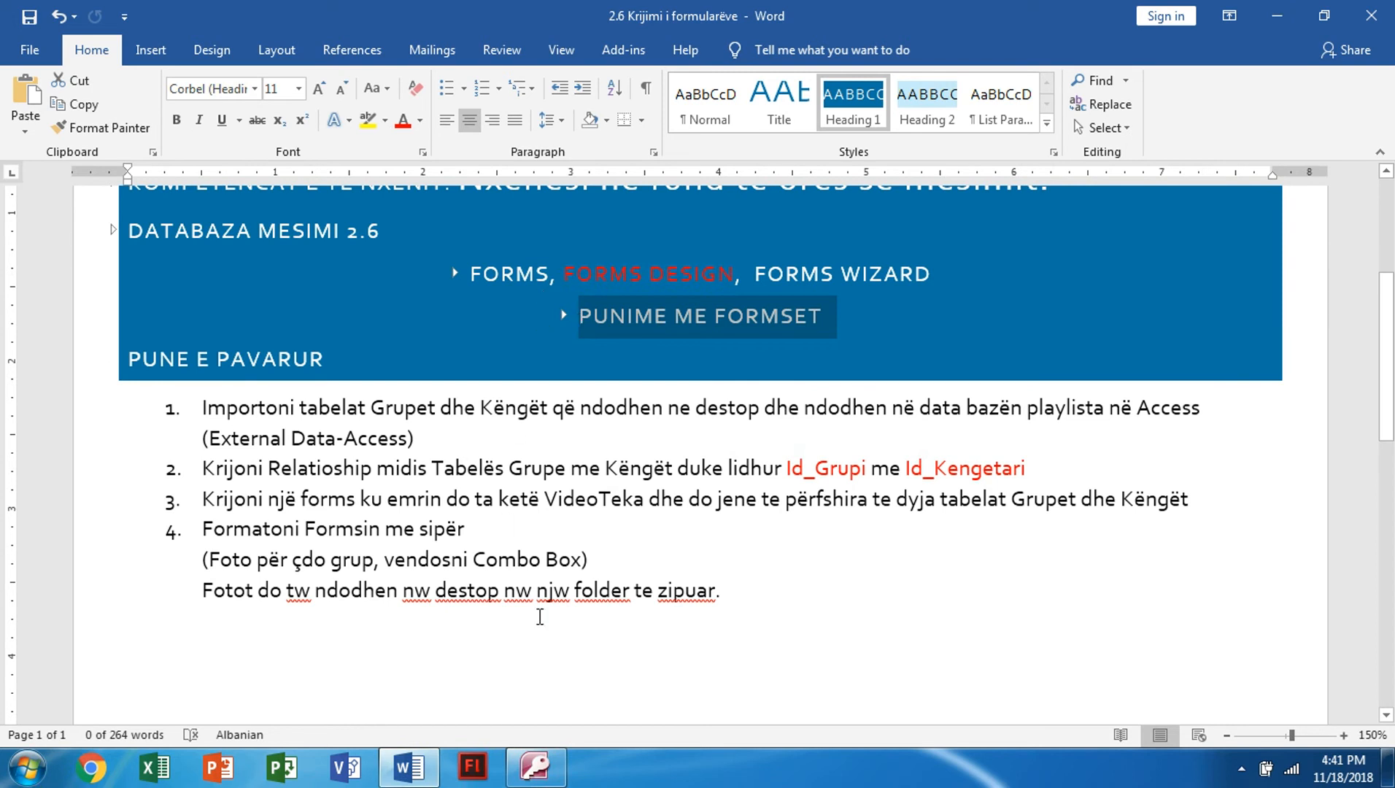
pyautogui.click(114, 359)
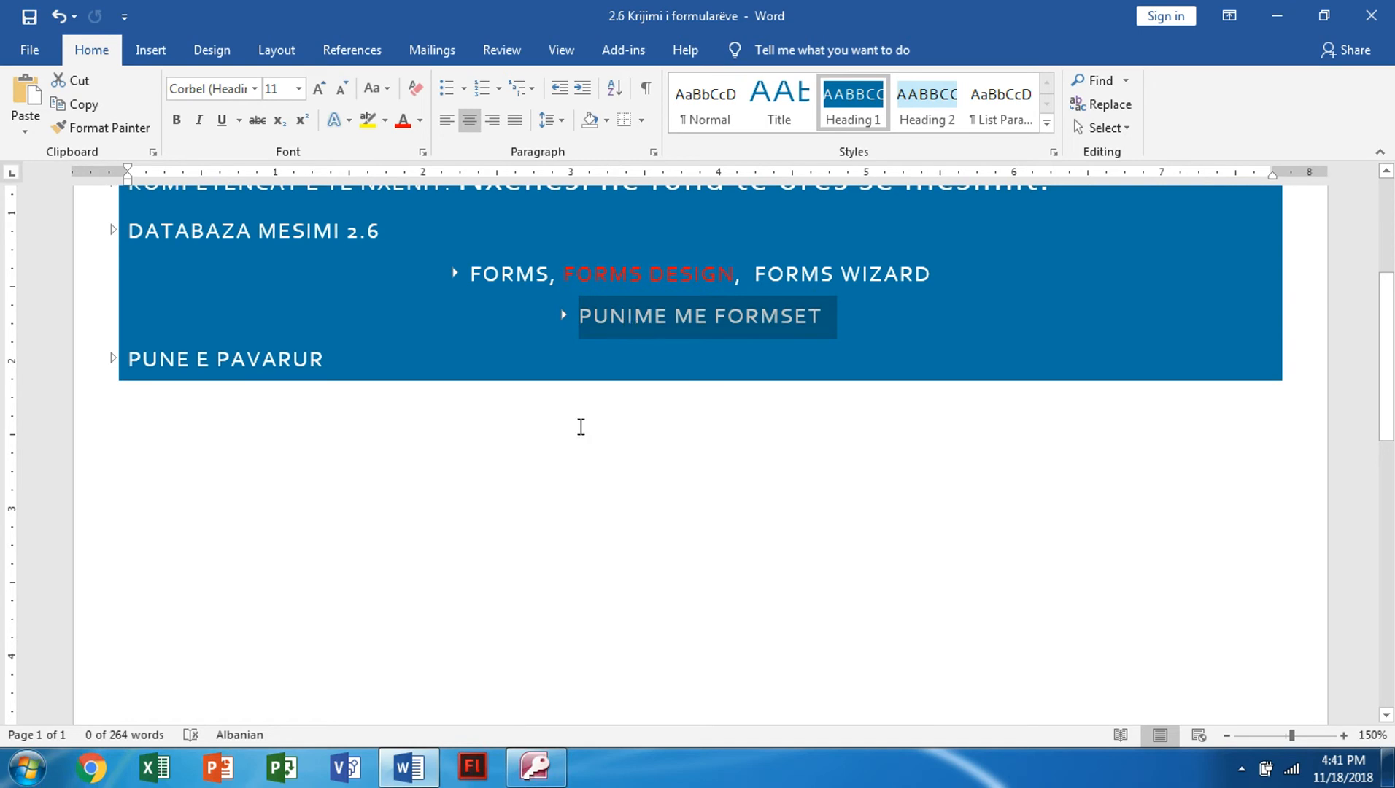
pyautogui.click(534, 766)
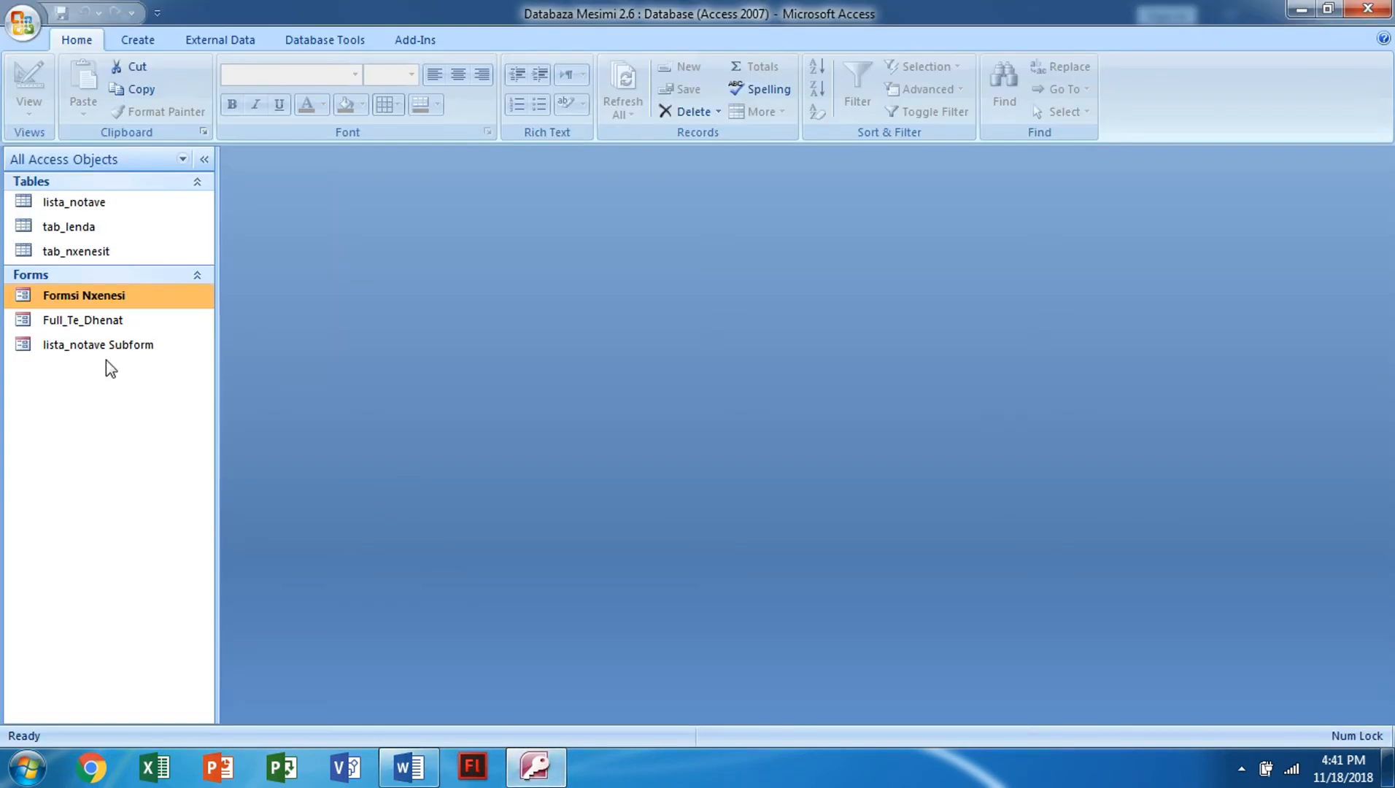
pyautogui.doubleClick(69, 330)
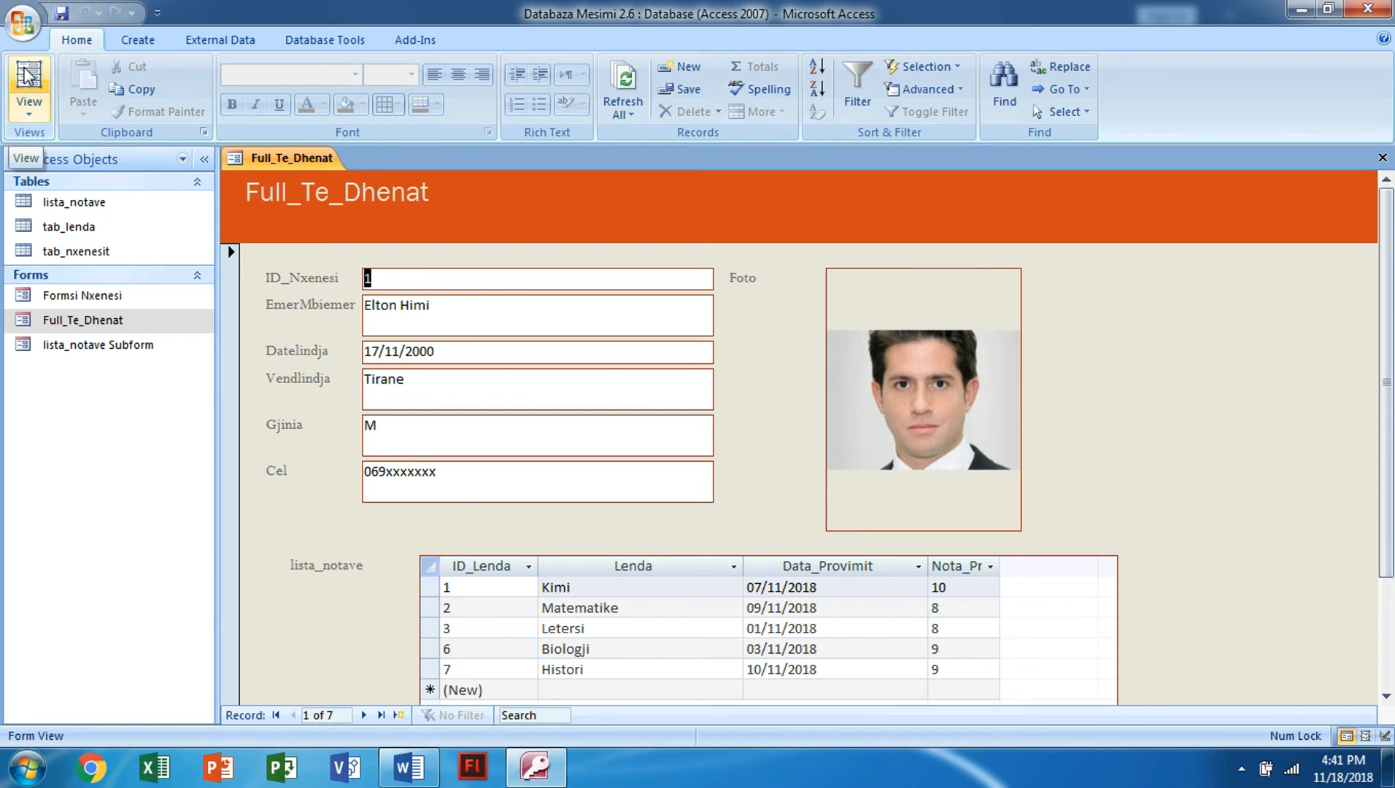
# Switch Full_Te_Dhenat to Design View and reposition the header title label.
pyautogui.click(29, 106)
pyautogui.click(73, 245)
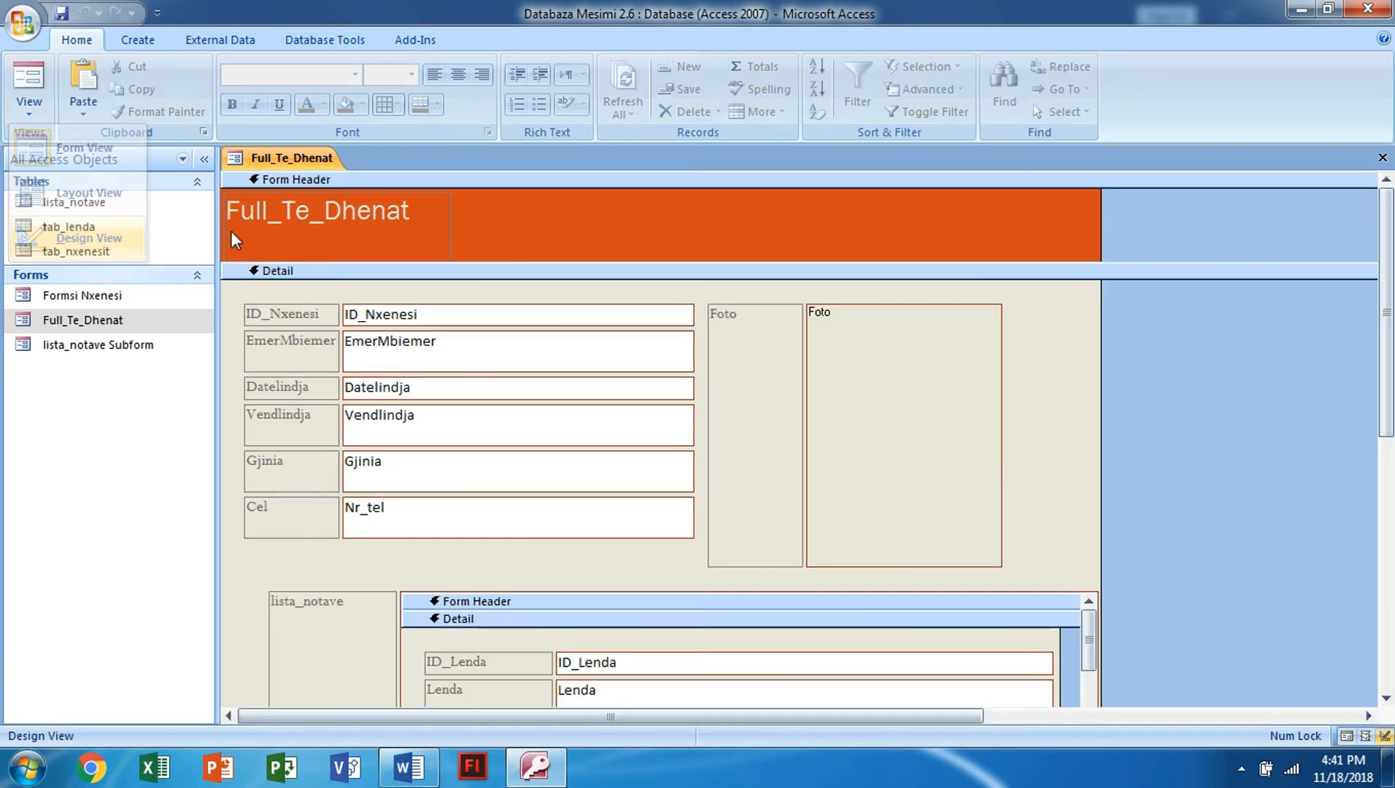
pyautogui.moveTo(335, 190); pyautogui.dragTo(338, 226)
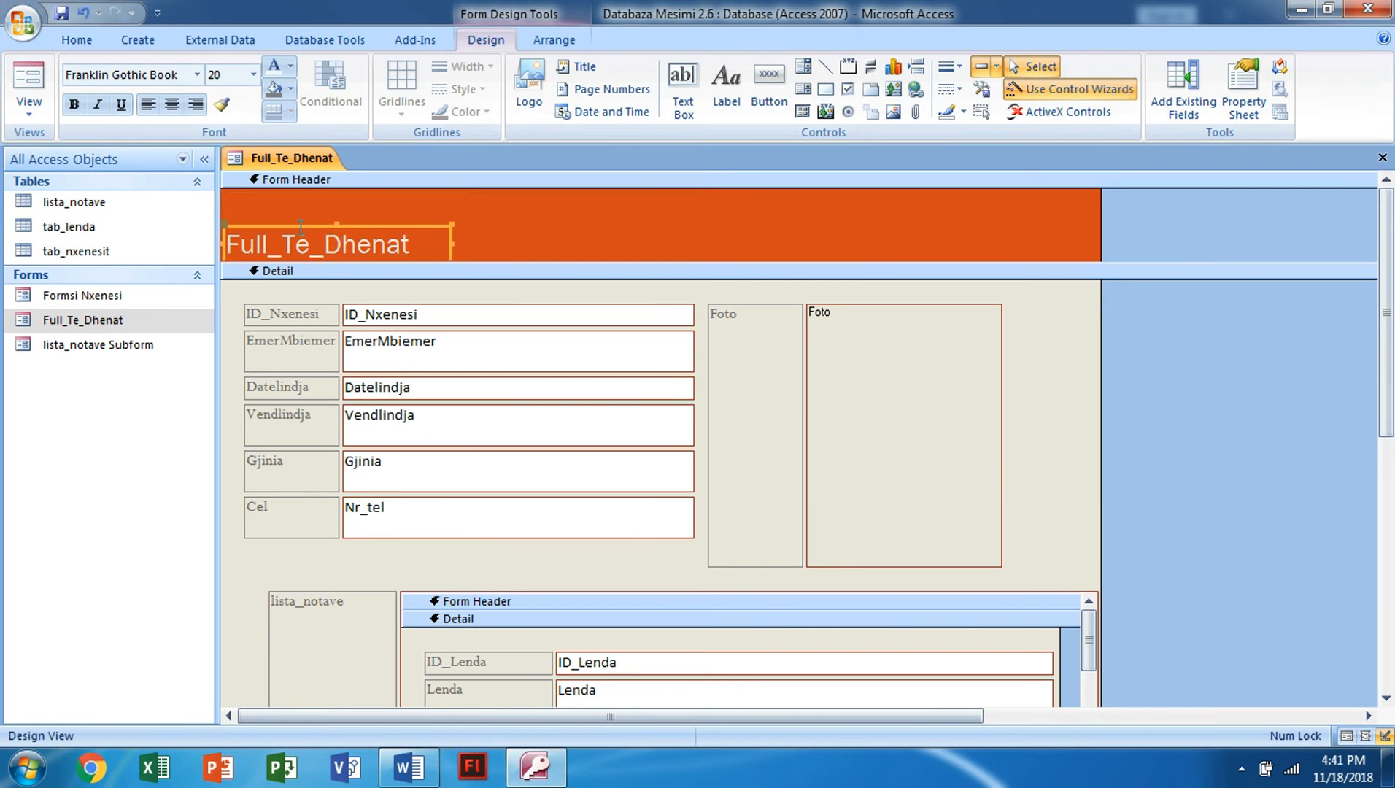
pyautogui.moveTo(304, 230); pyautogui.dragTo(313, 202)
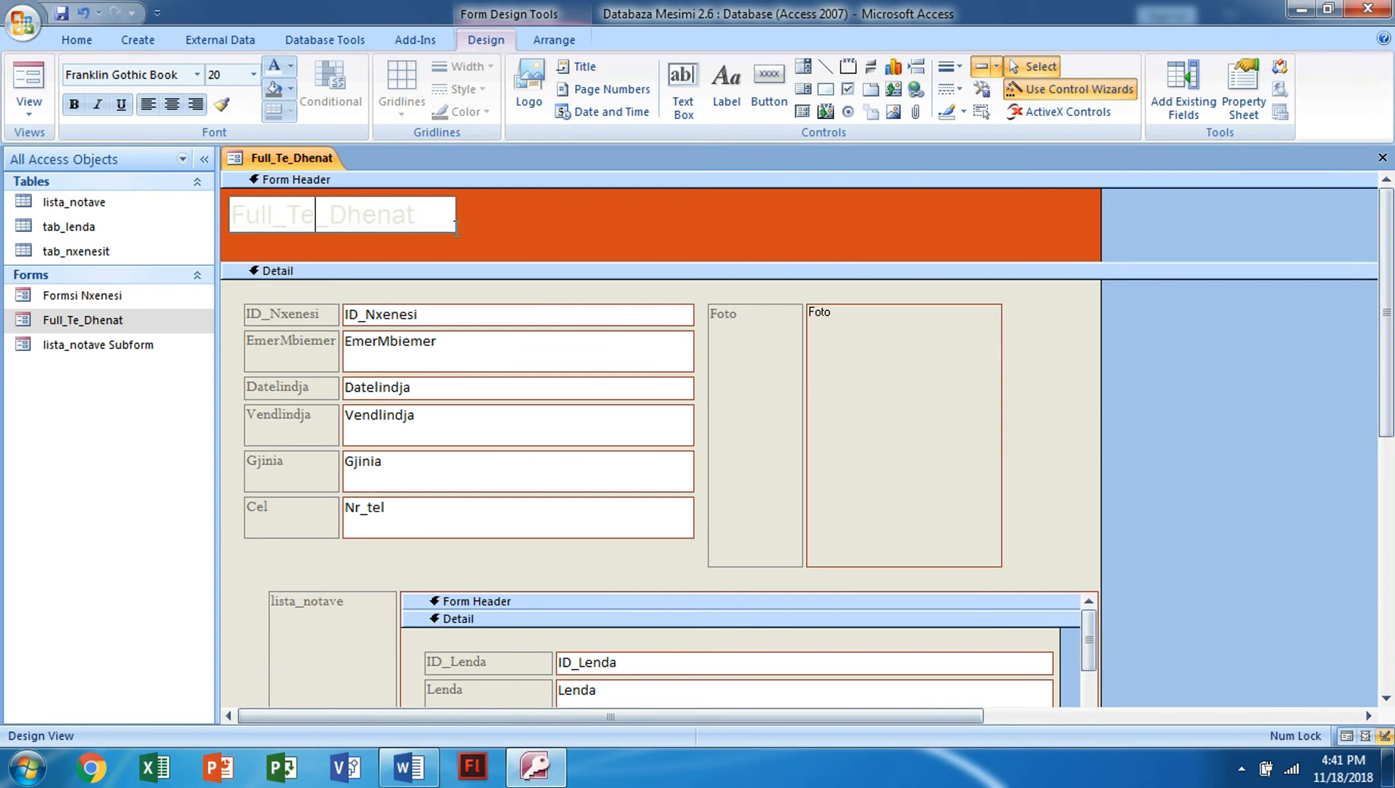
# Replace the header title with 'Te gjitha te dhenat e nxenesit'.
pyautogui.moveTo(446, 219); pyautogui.dragTo(201, 216)
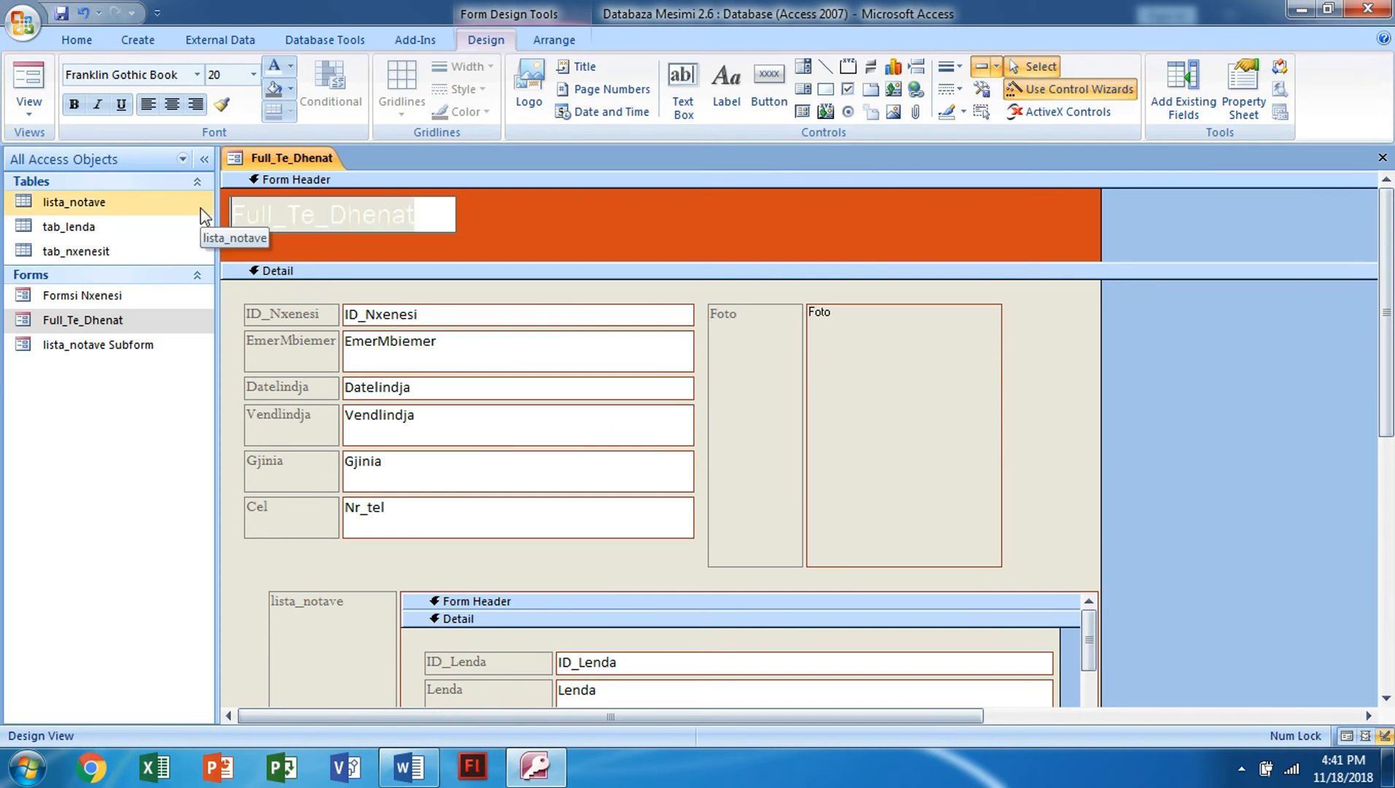
pyautogui.press('capslock')
pyautogui.write('T')
pyautogui.press('capslock')
pyautogui.write('e gjitha te dhenat e nxenesit')
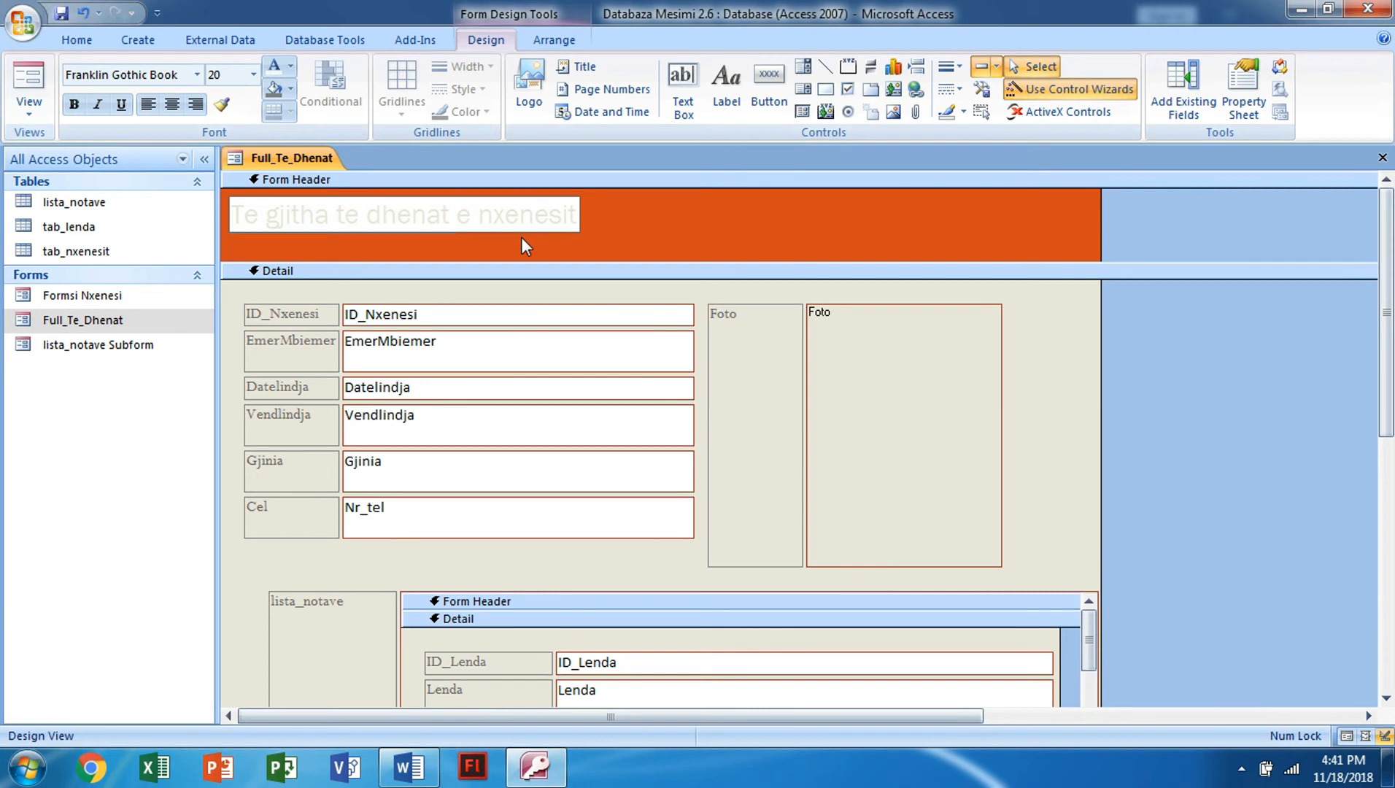
pyautogui.click(617, 226)
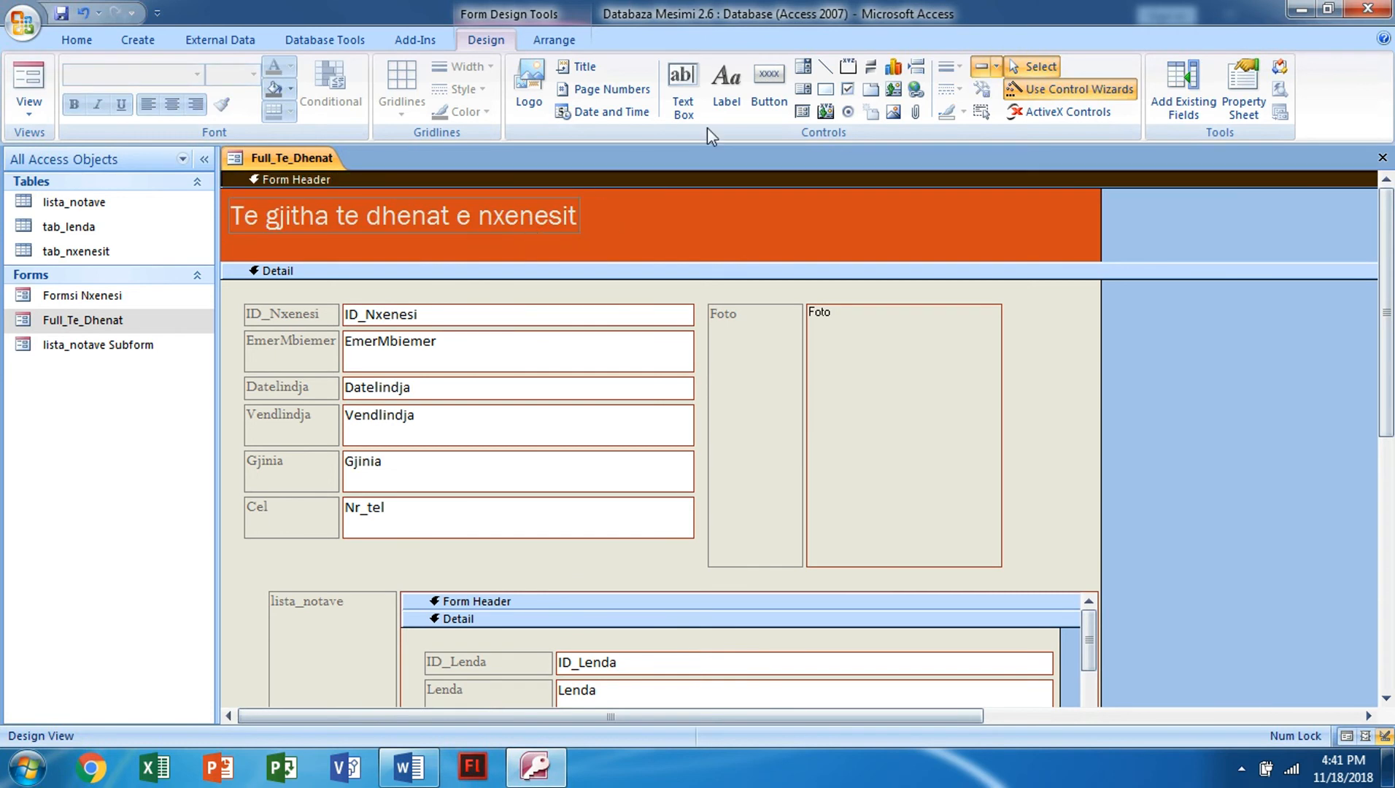
pyautogui.click(802, 70)
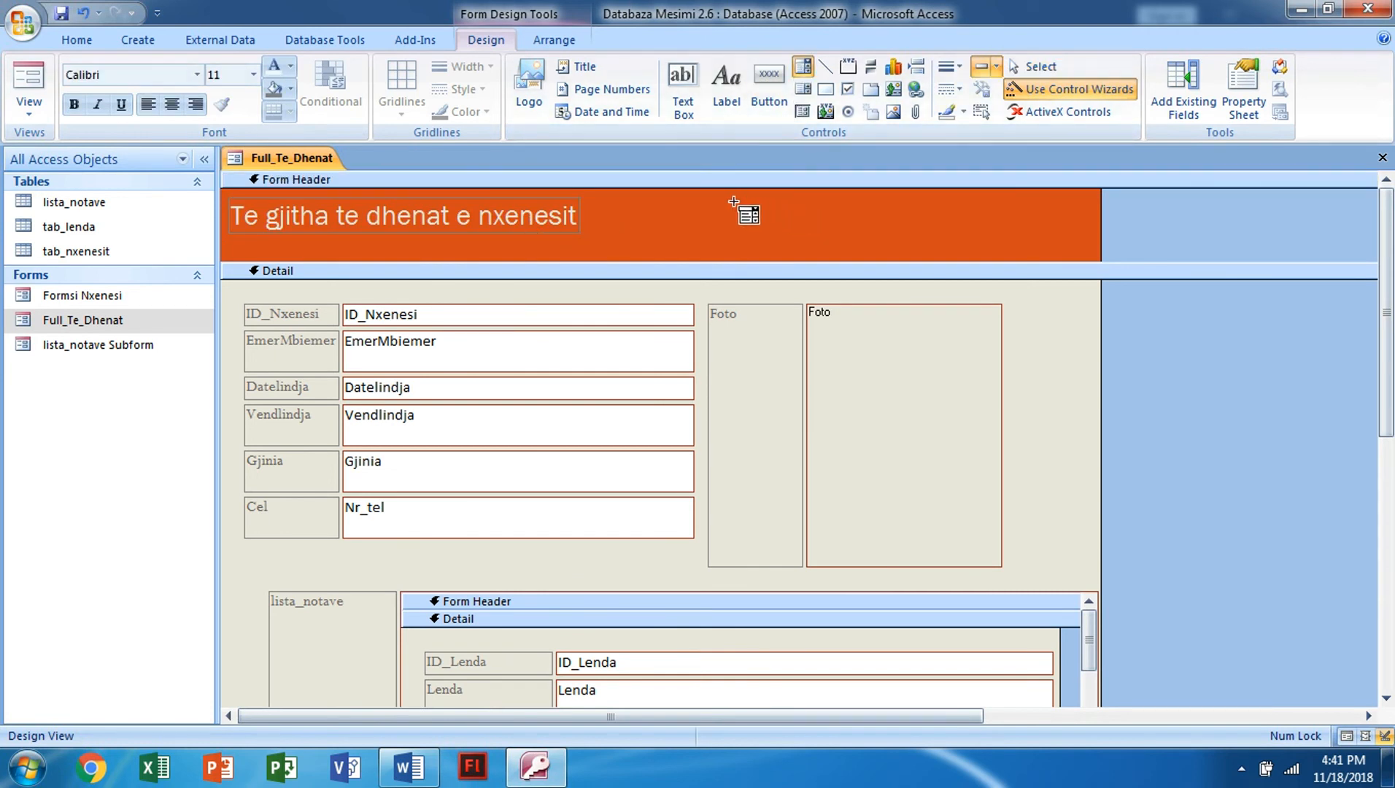
# Draw a find-record combo box on the header's right with ID_Nxenesi and EmerMbiemer, labelled Search.
pyautogui.moveTo(721, 203); pyautogui.dragTo(1046, 243)
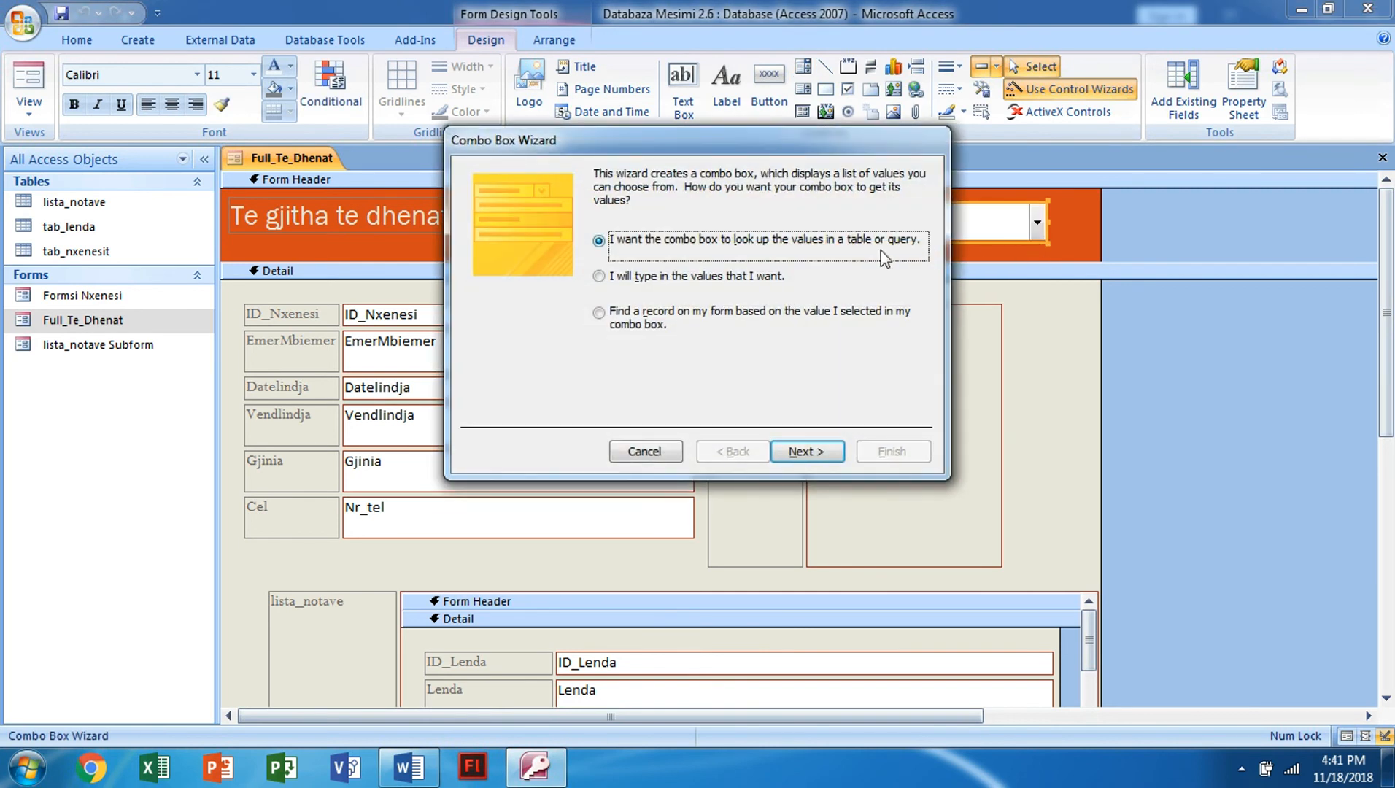
pyautogui.click(659, 320)
pyautogui.click(781, 450)
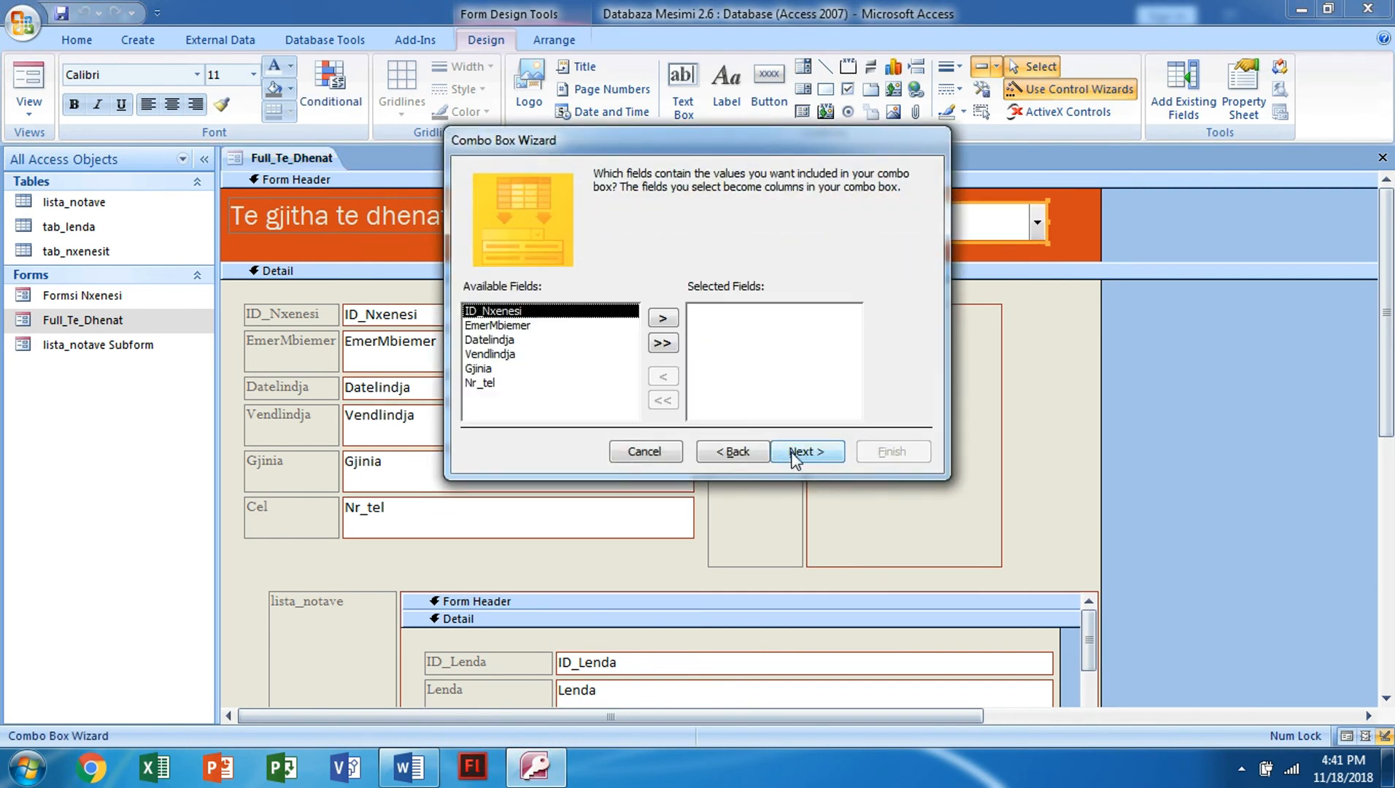
pyautogui.click(660, 321)
pyautogui.click(660, 321)
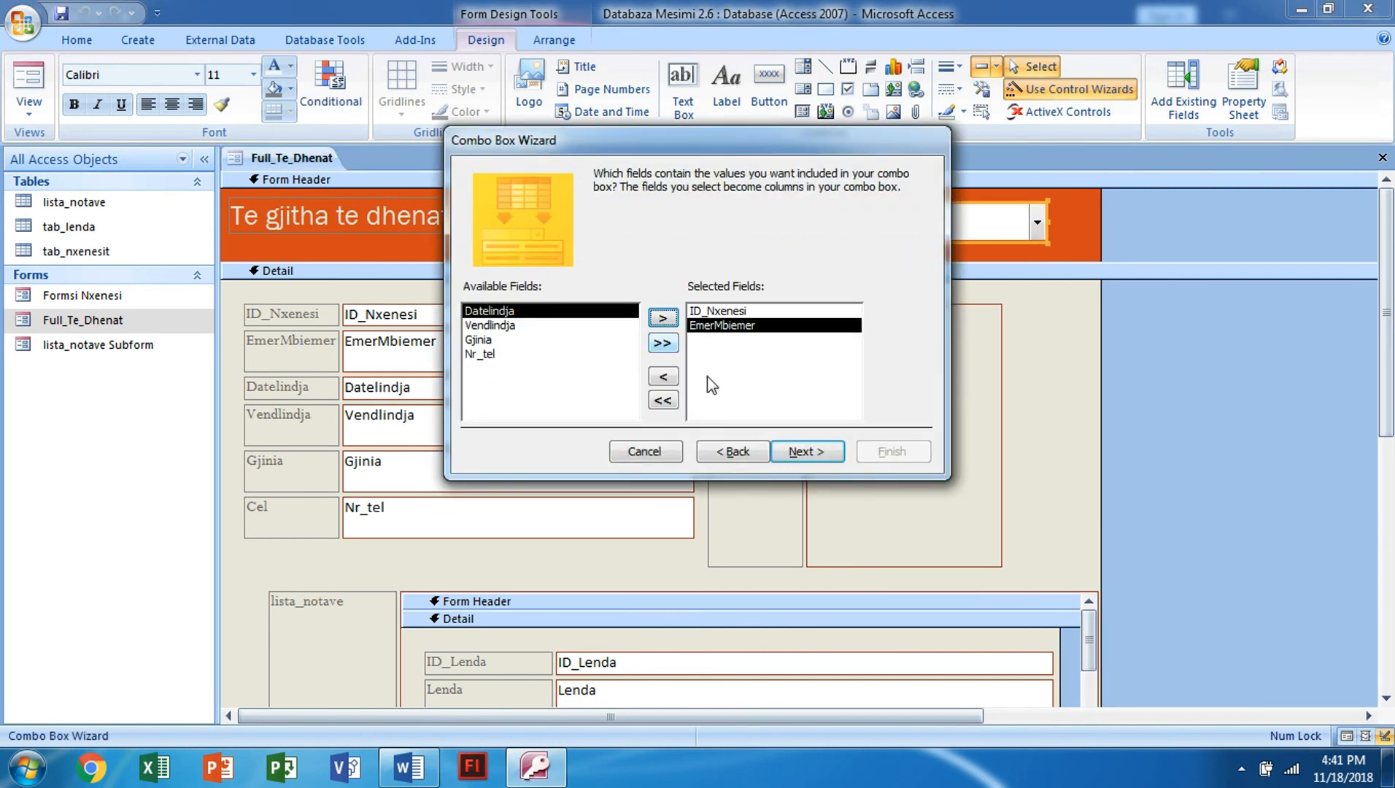
pyautogui.click(806, 452)
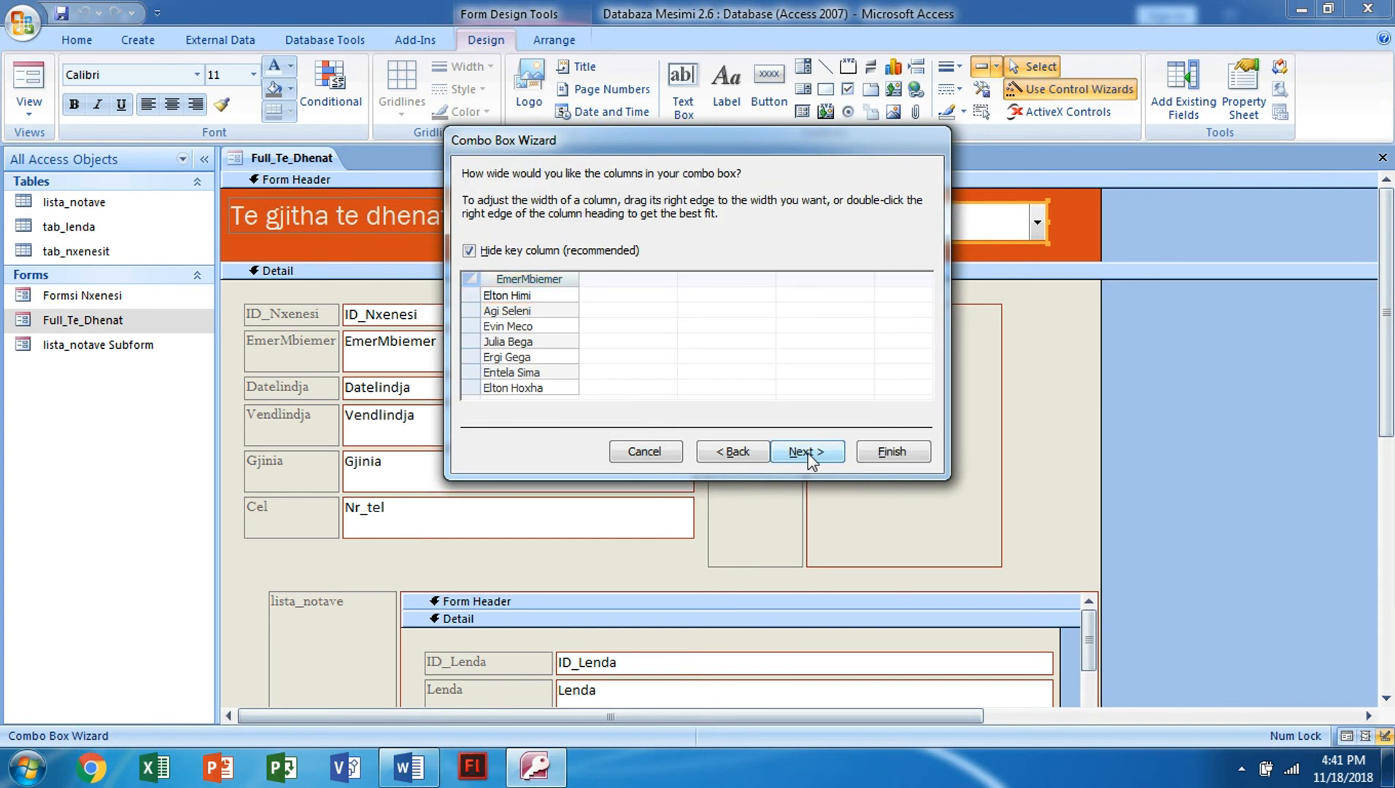
pyautogui.click(808, 452)
pyautogui.write('Se')
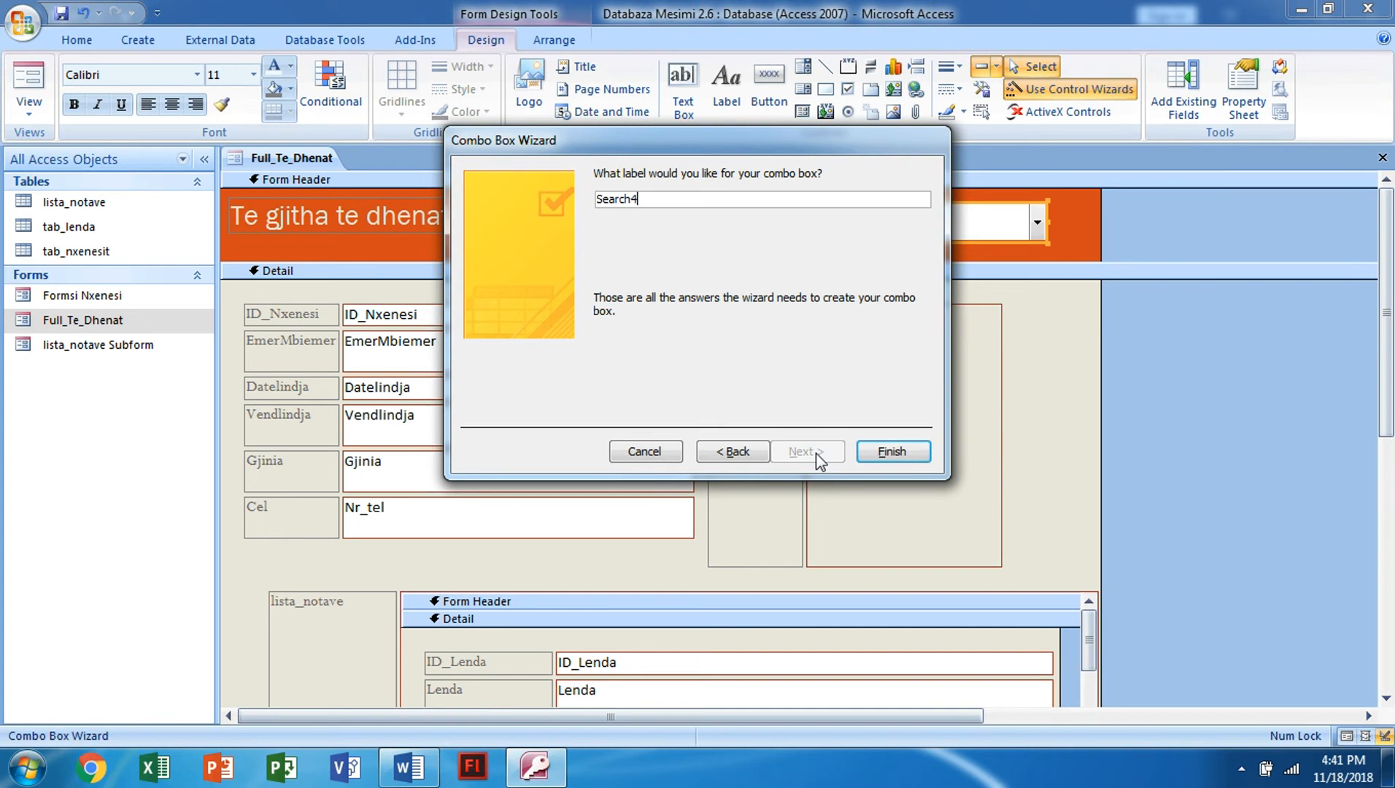
pyautogui.write('arch4')
pyautogui.press('BackSpace')
pyautogui.press('Return')
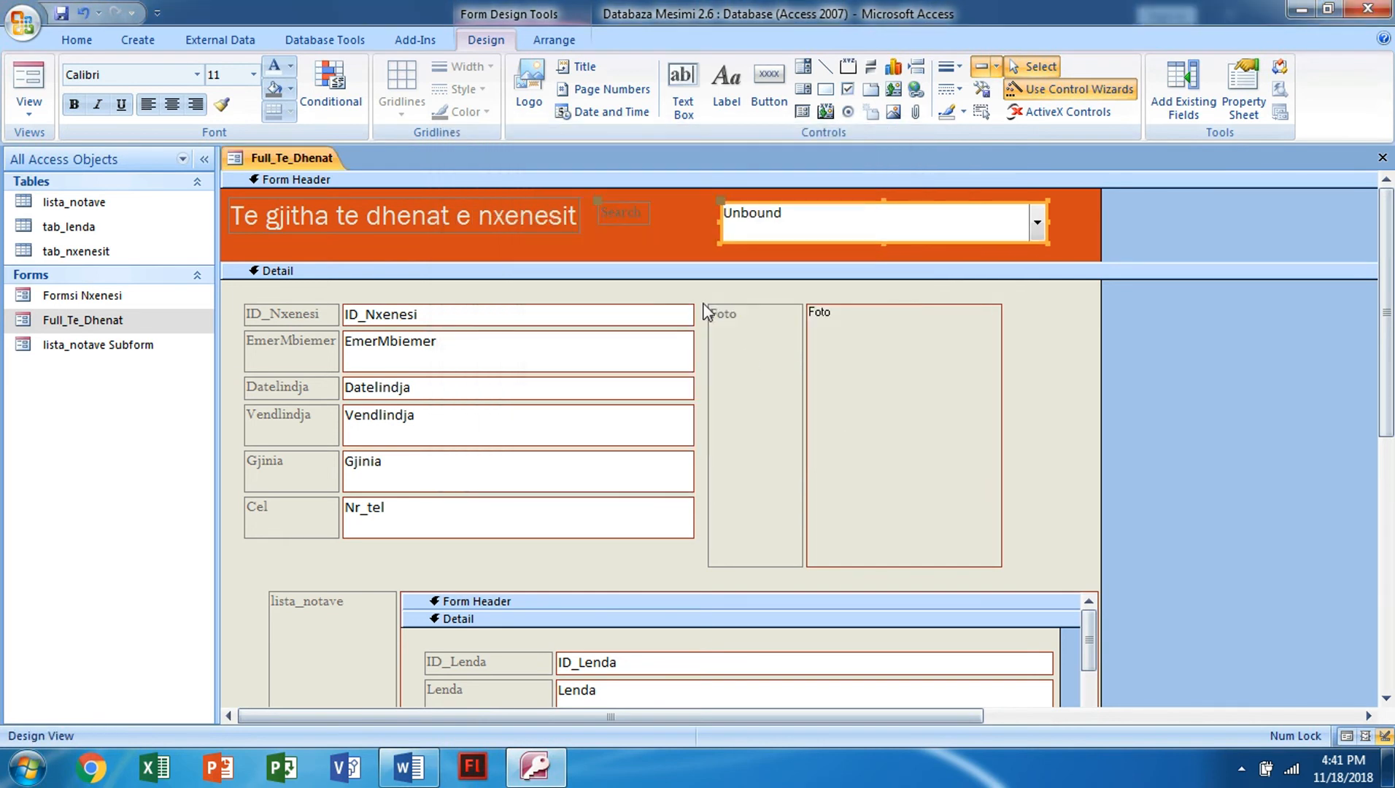
# Narrow the header combo box and shift the Search label and combo rightwards.
pyautogui.moveTo(1047, 220); pyautogui.dragTo(931, 222)
pyautogui.click(643, 203)
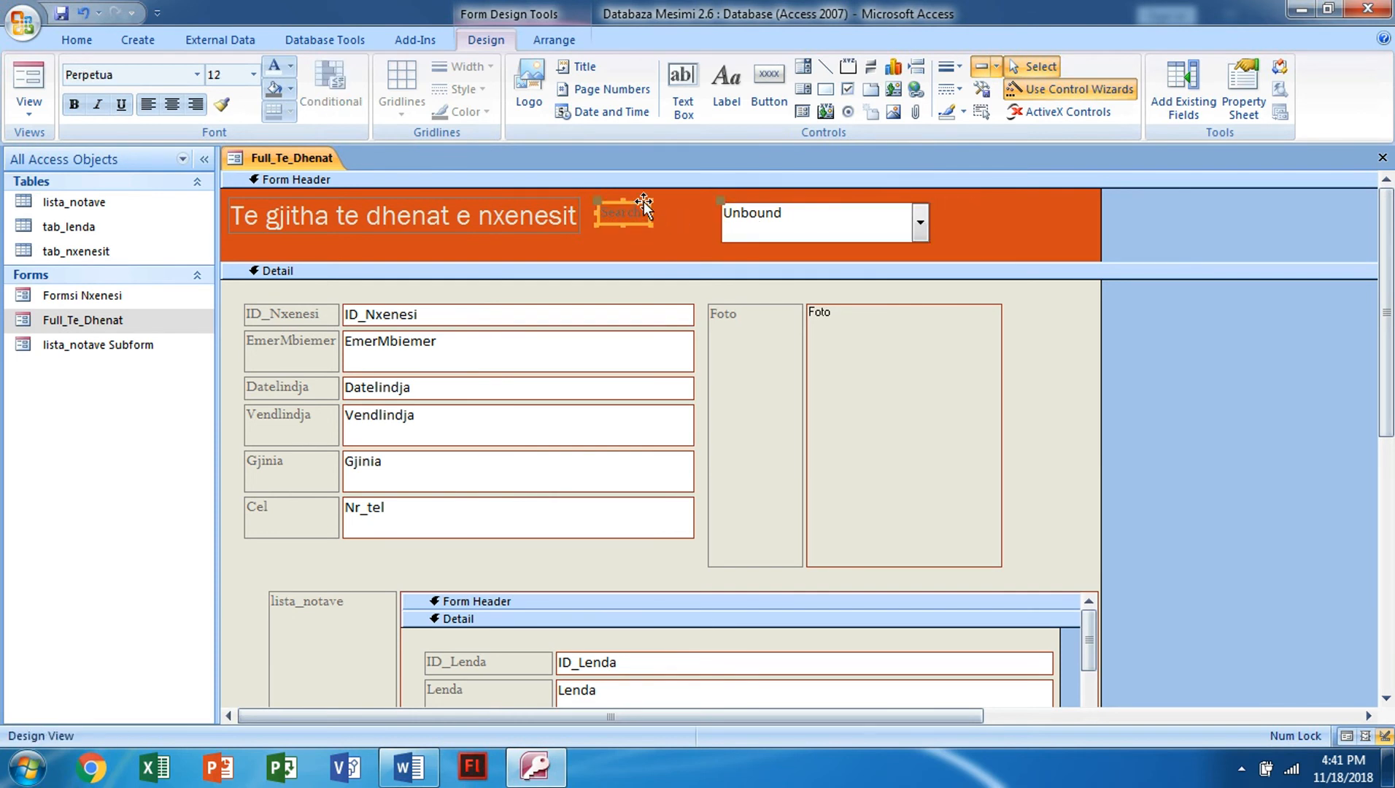
pyautogui.moveTo(682, 204); pyautogui.dragTo(686, 207)
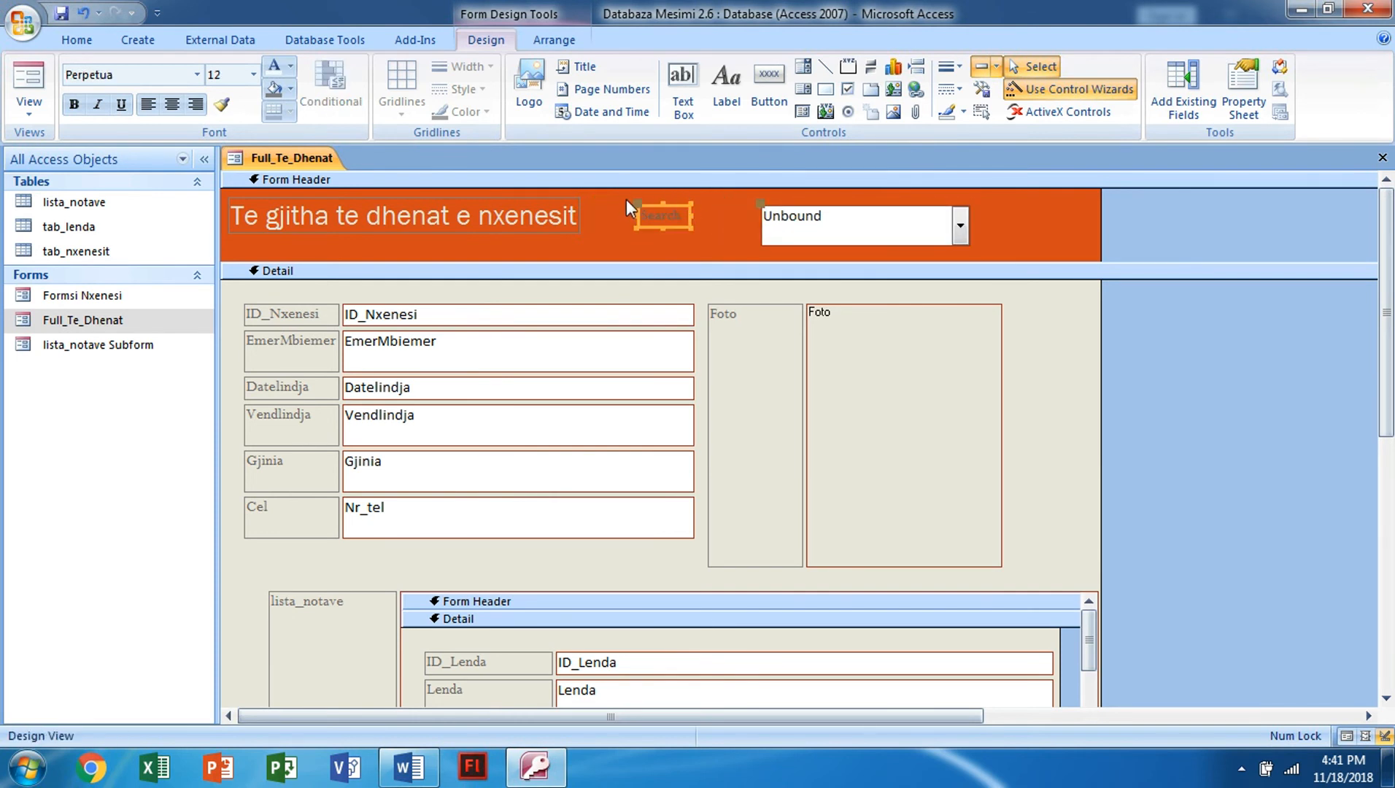
pyautogui.click(29, 79)
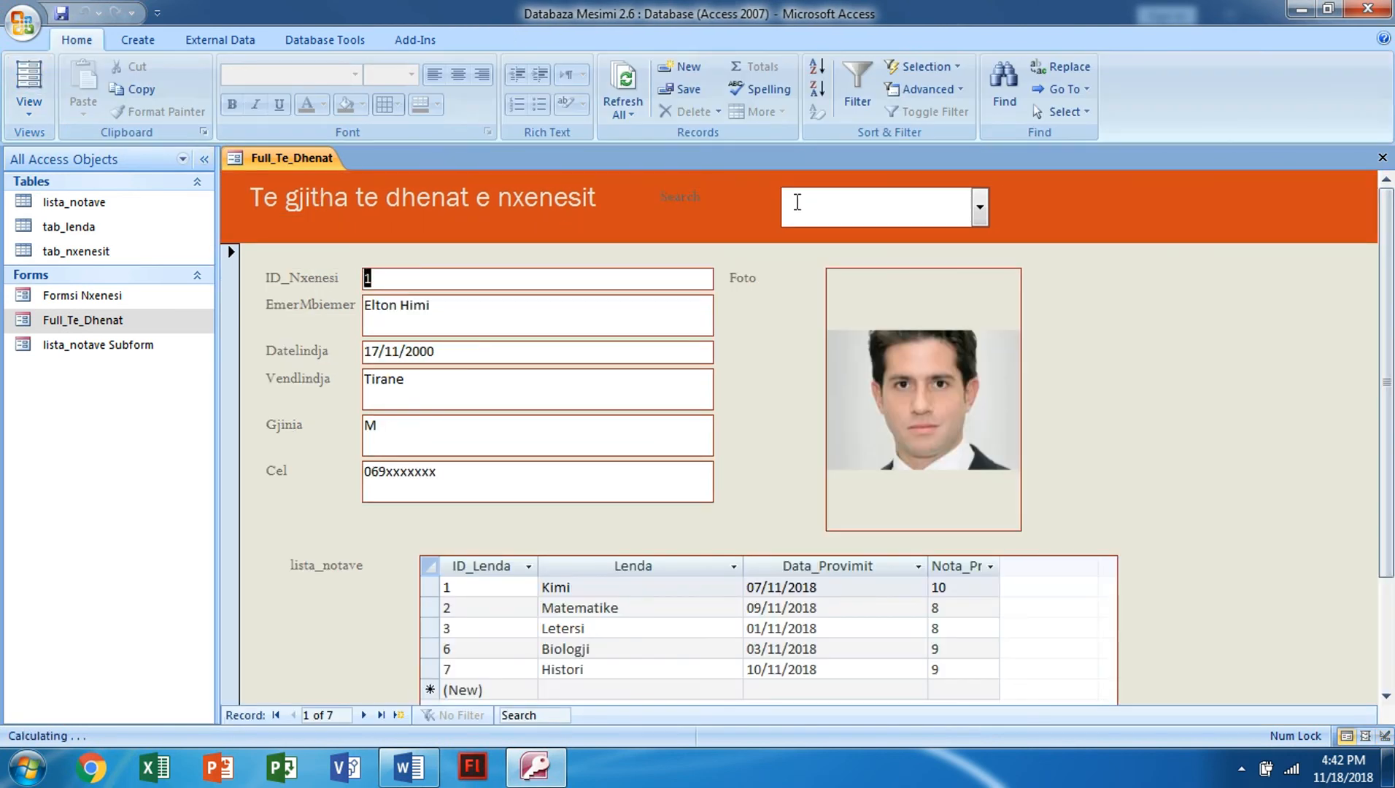
pyautogui.click(29, 79)
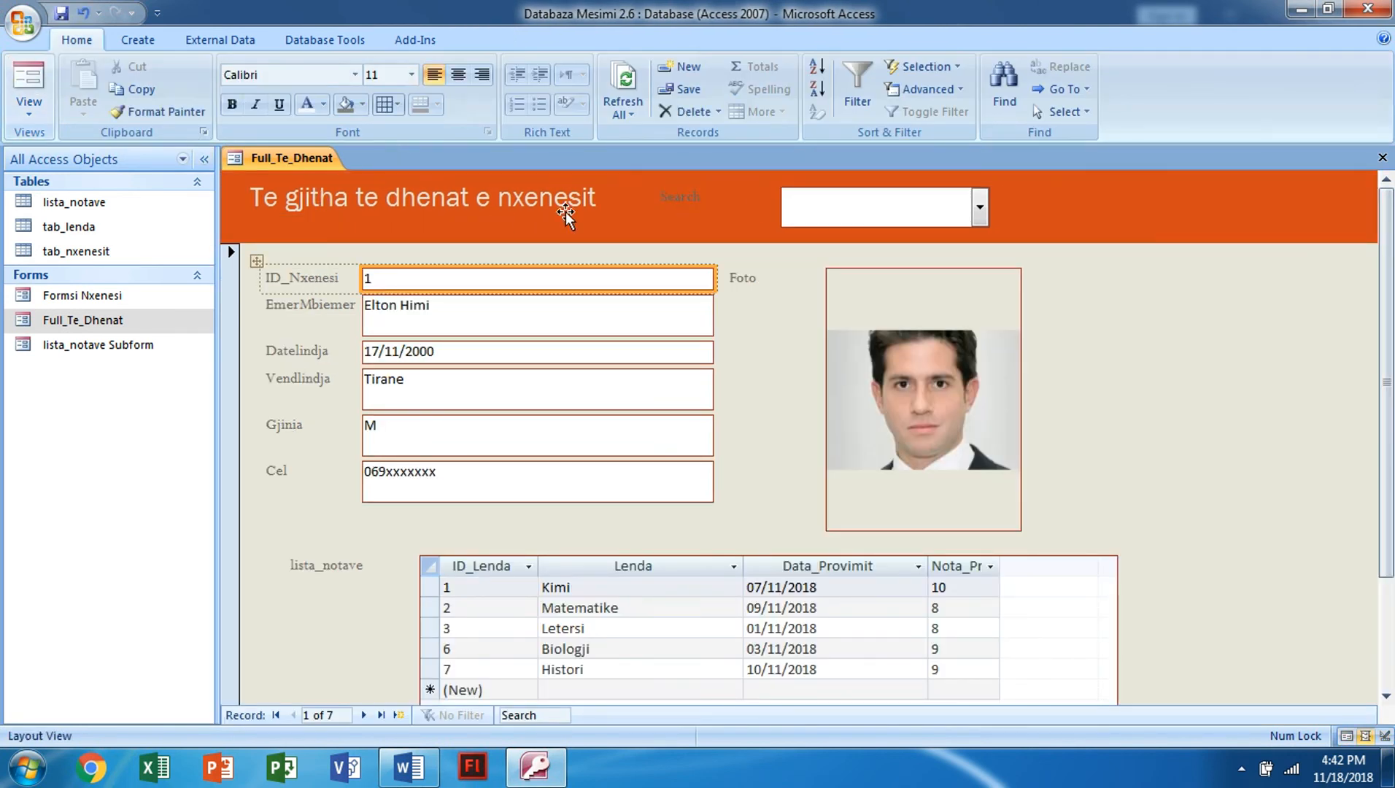
pyautogui.click(680, 197)
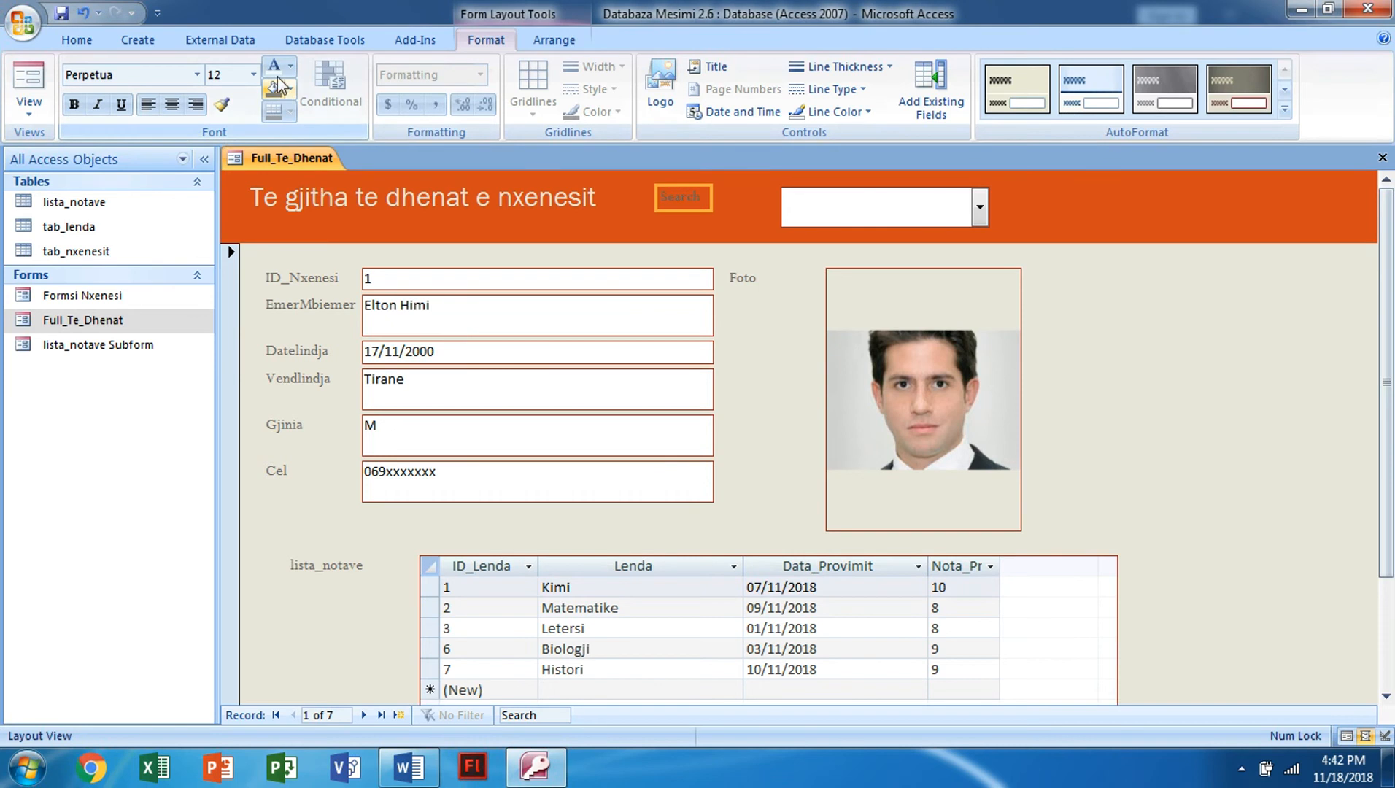
# Test Search in Form View, loading the second then fourth student, then select the Foto label.
pyautogui.click(29, 81)
pyautogui.click(980, 207)
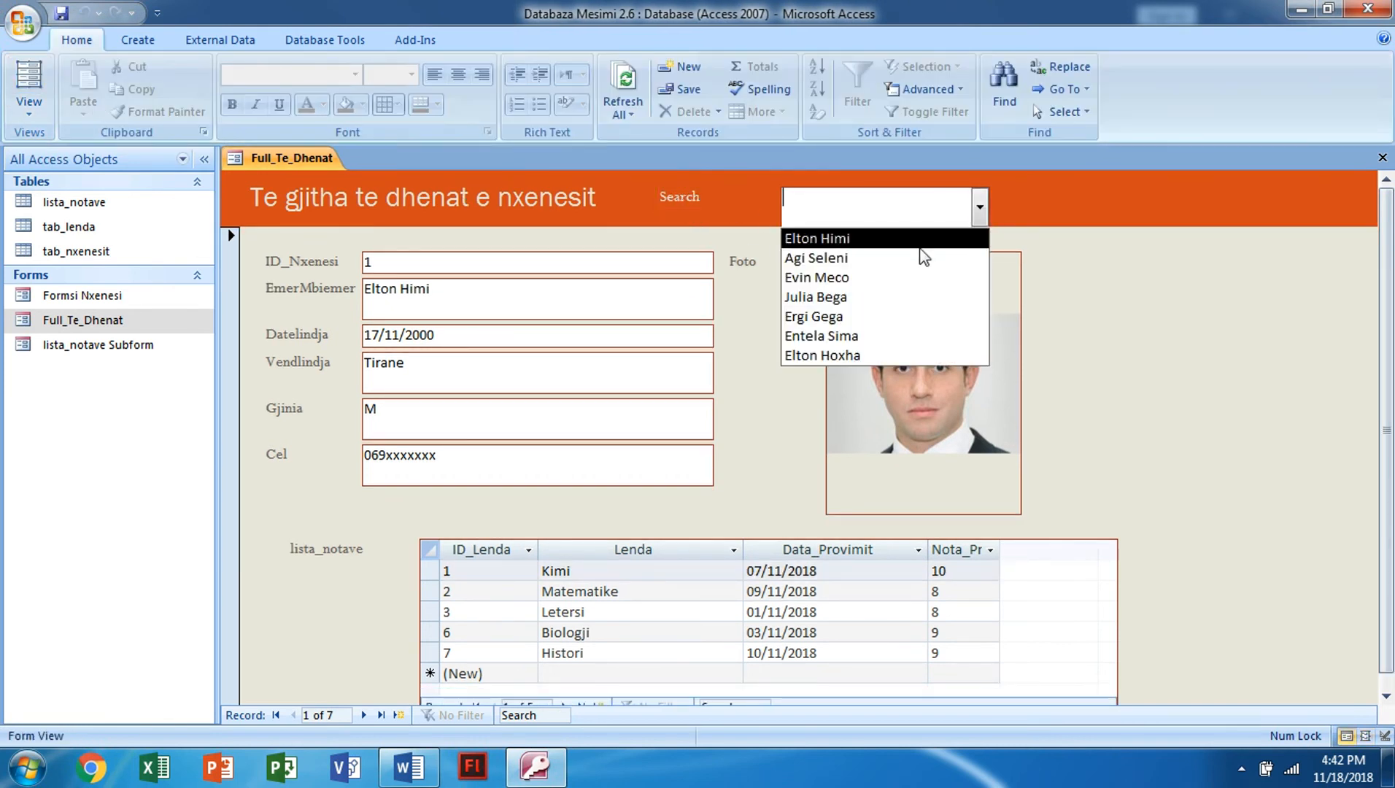
pyautogui.click(903, 260)
pyautogui.click(979, 209)
pyautogui.click(891, 297)
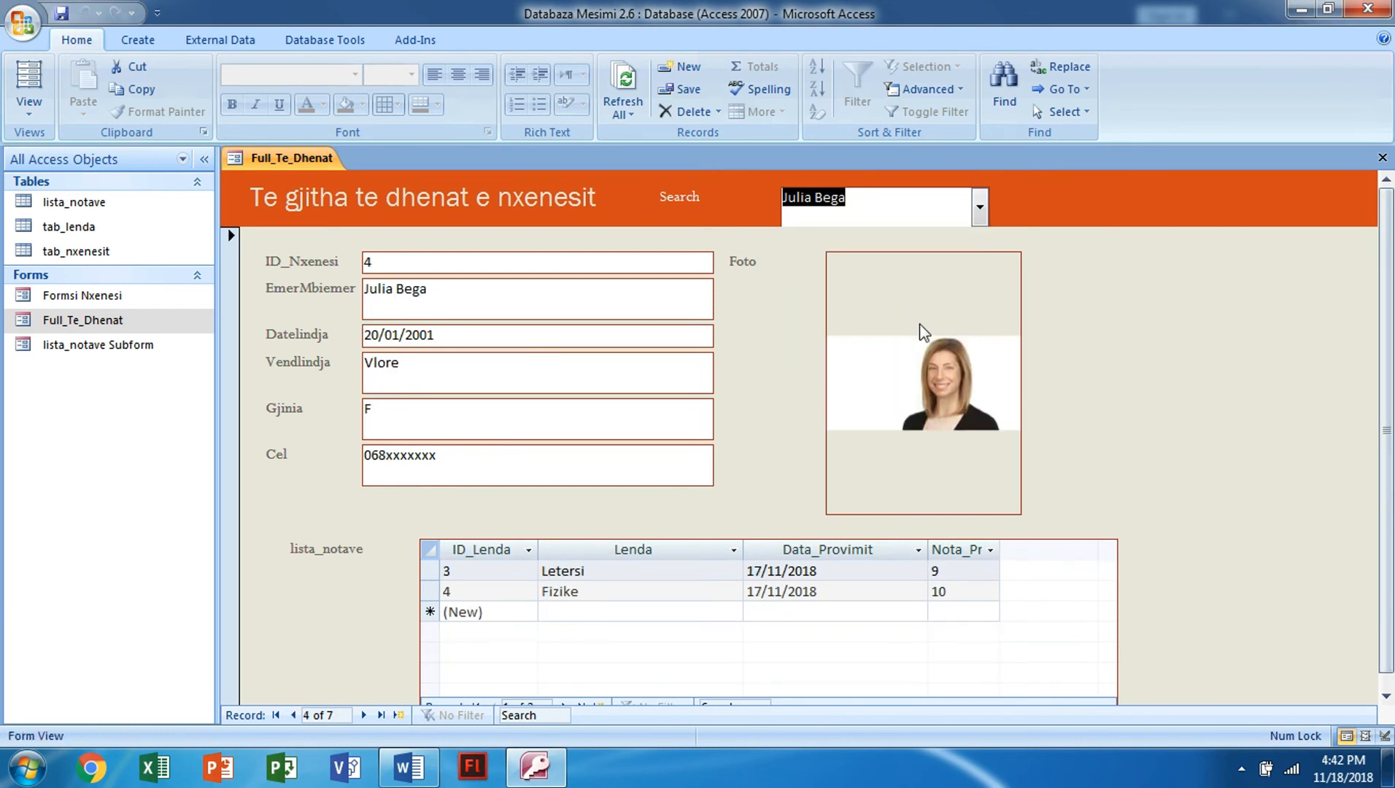
pyautogui.click(27, 84)
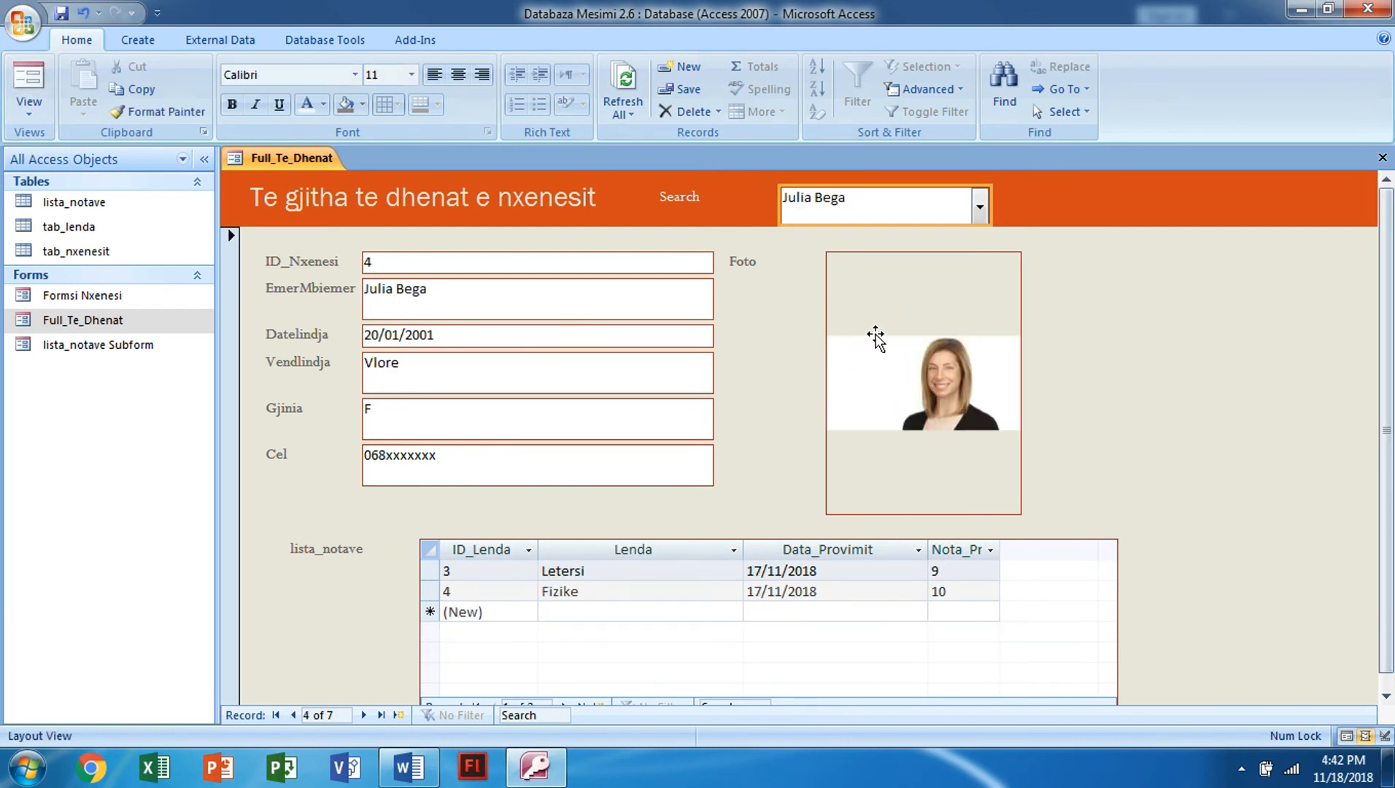
pyautogui.click(766, 319)
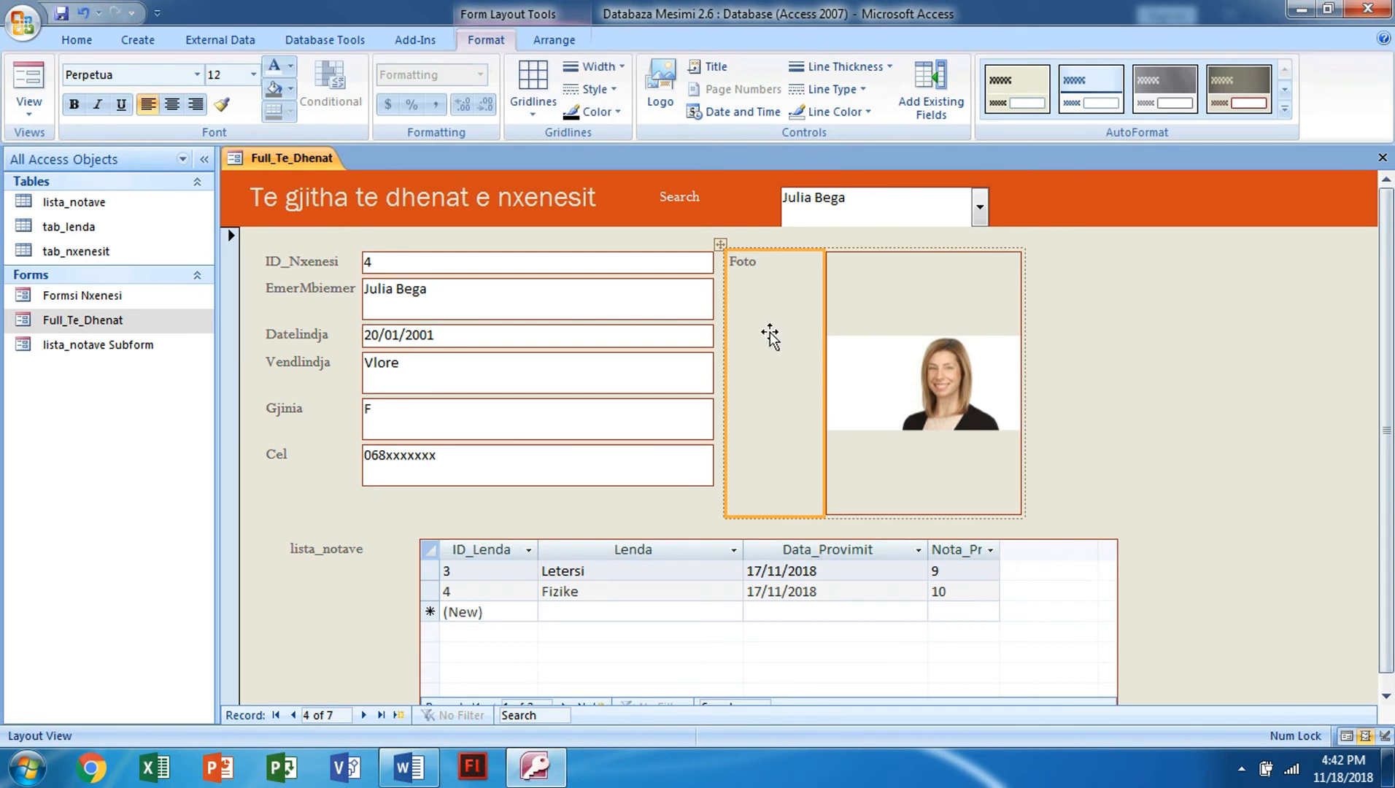
# Remove the Foto label from its layout group and delete it.
pyautogui.rightClick(774, 341)
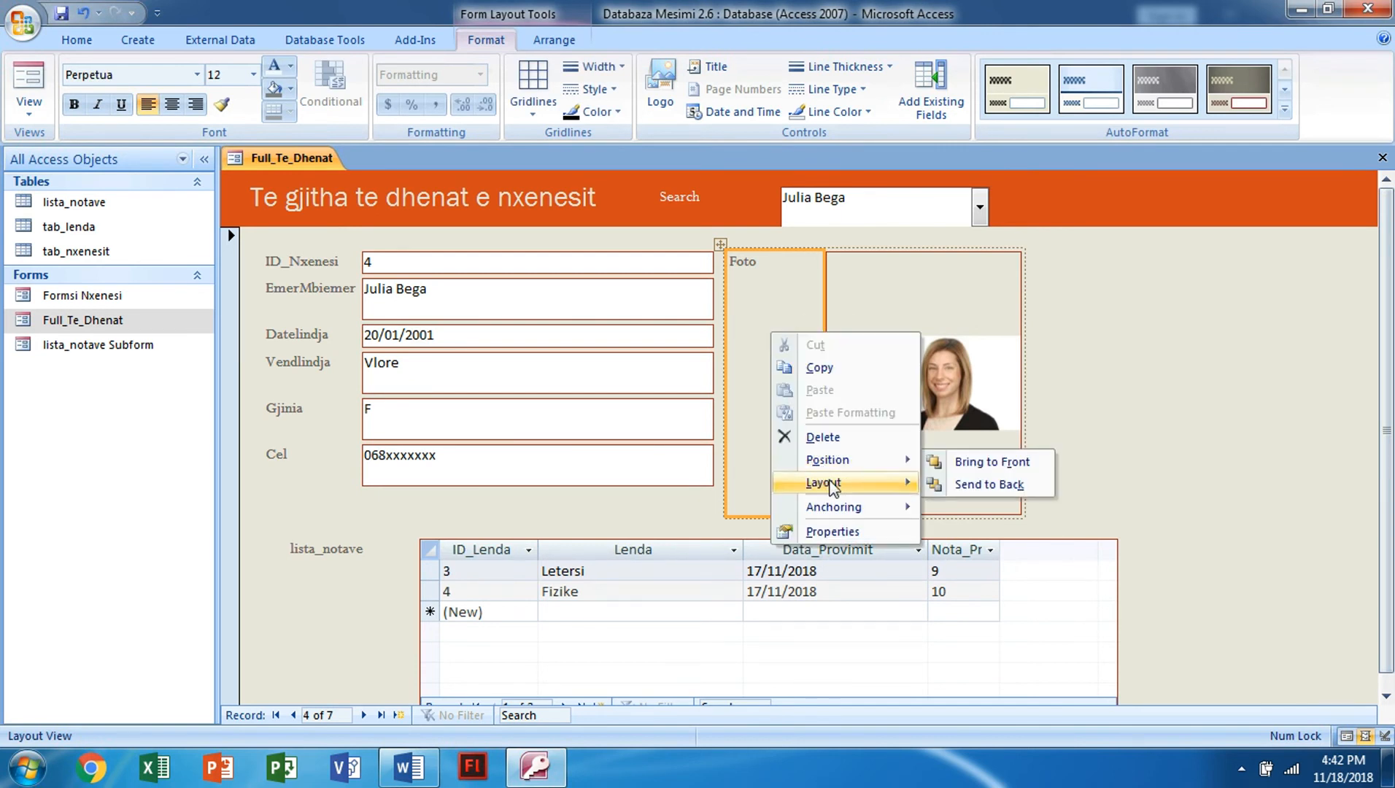
pyautogui.moveTo(903, 482)
pyautogui.click(970, 530)
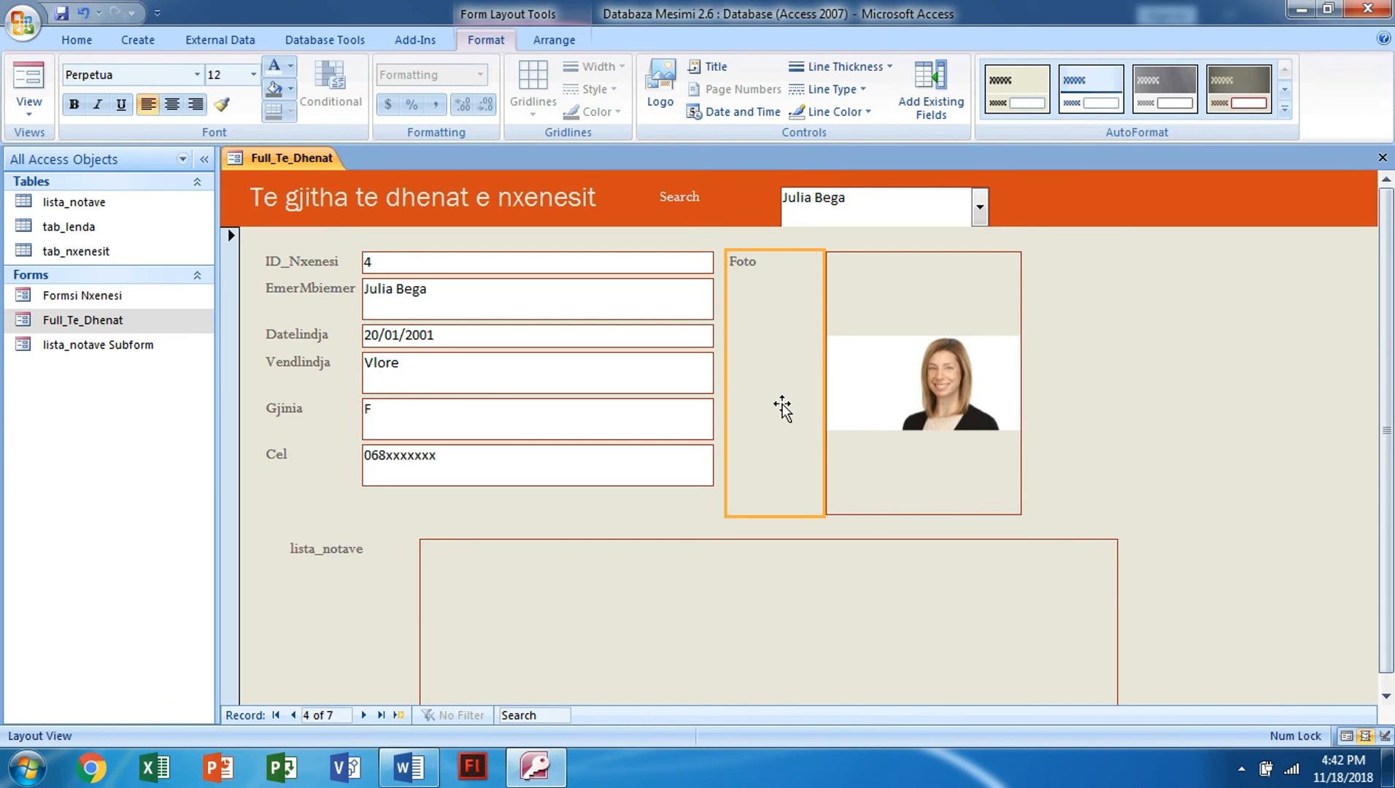
pyautogui.press('Delete')
# Widen the student photo and set its border line colour to Transparent.
pyautogui.click(874, 373)
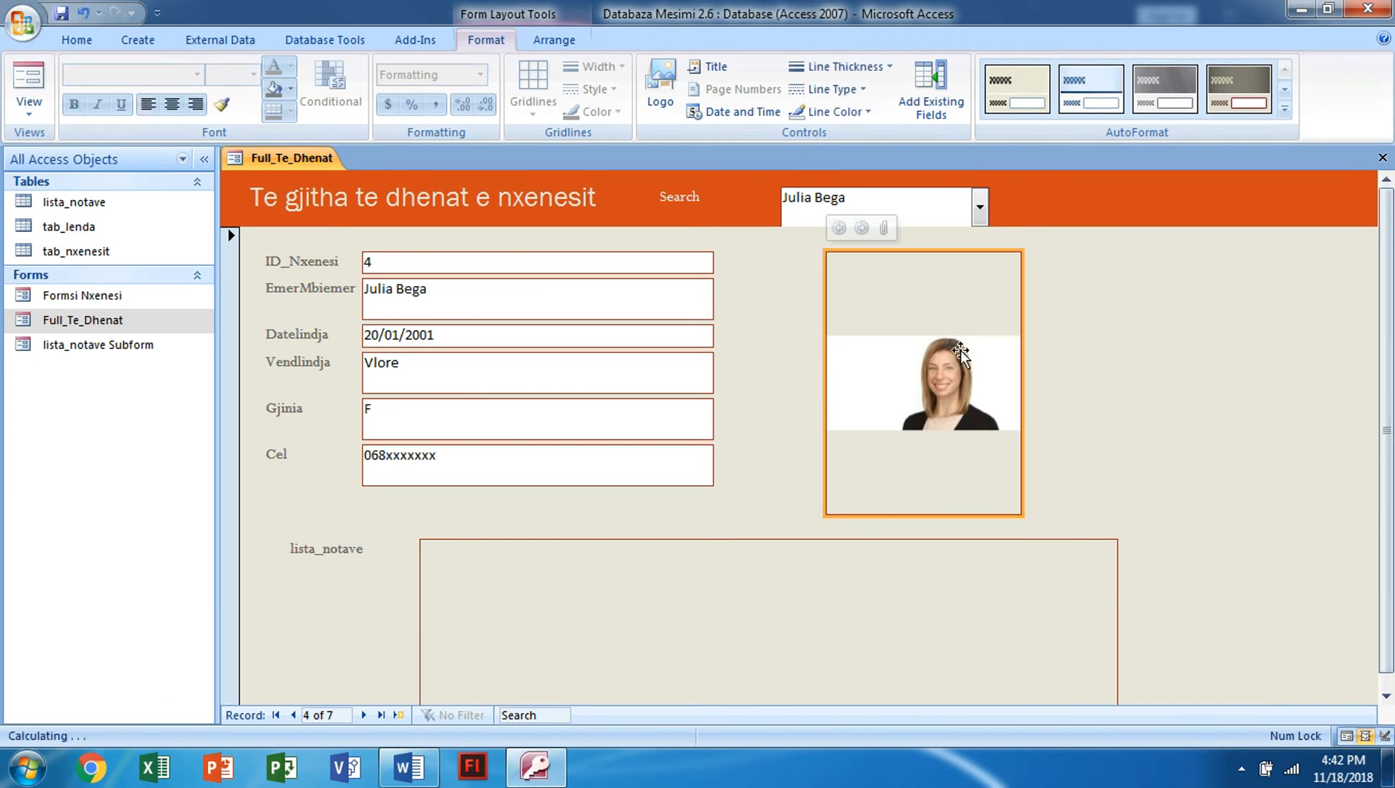
pyautogui.moveTo(1021, 330); pyautogui.dragTo(1222, 330)
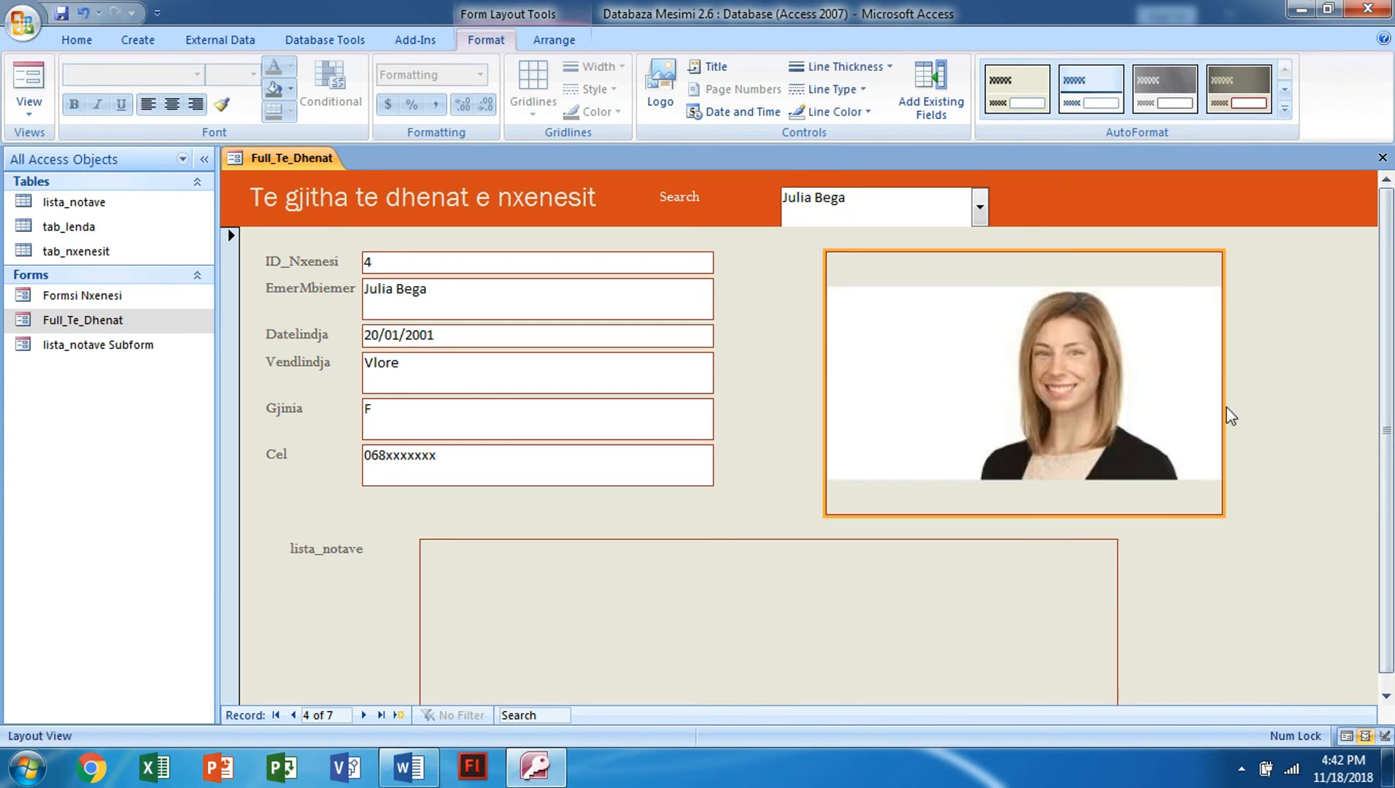
pyautogui.moveTo(1220, 404); pyautogui.dragTo(1256, 404)
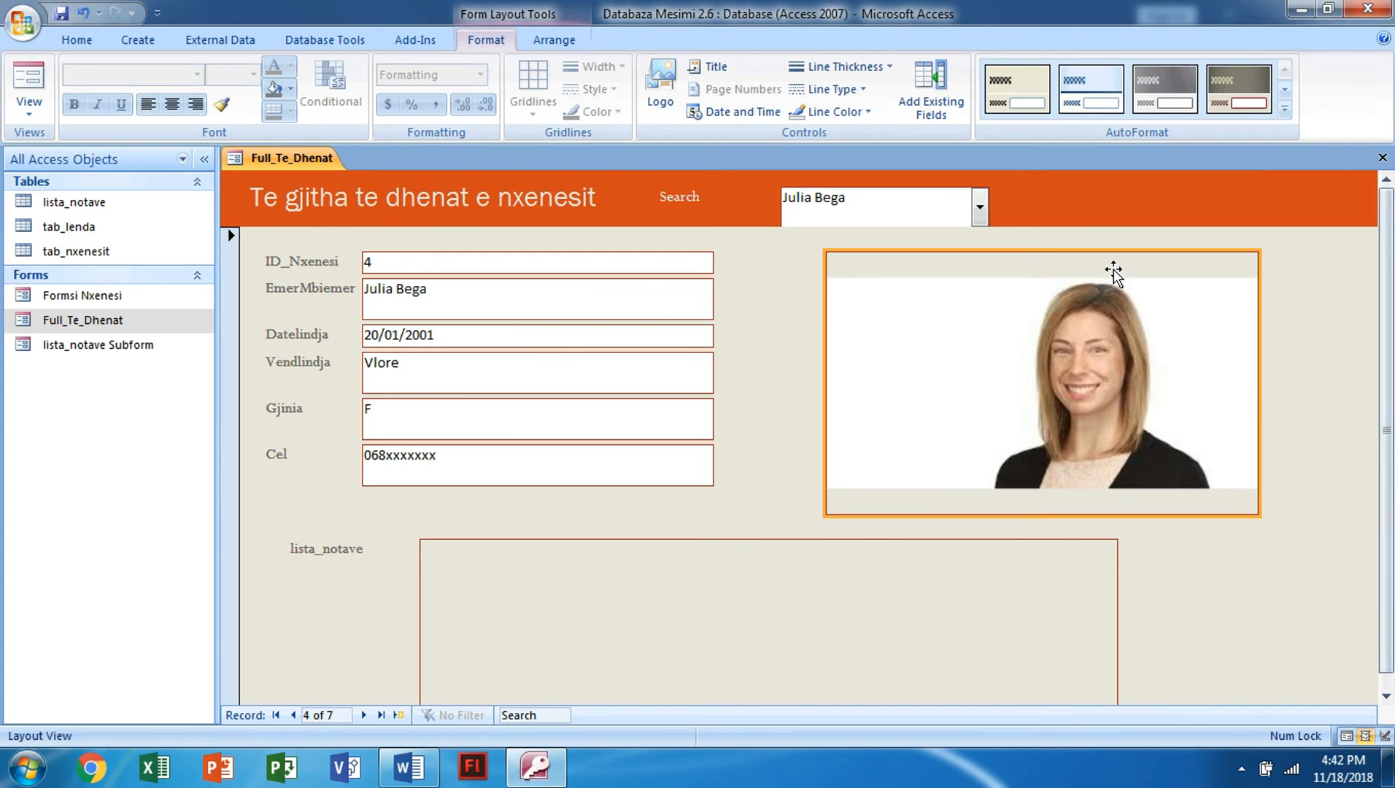
pyautogui.click(838, 112)
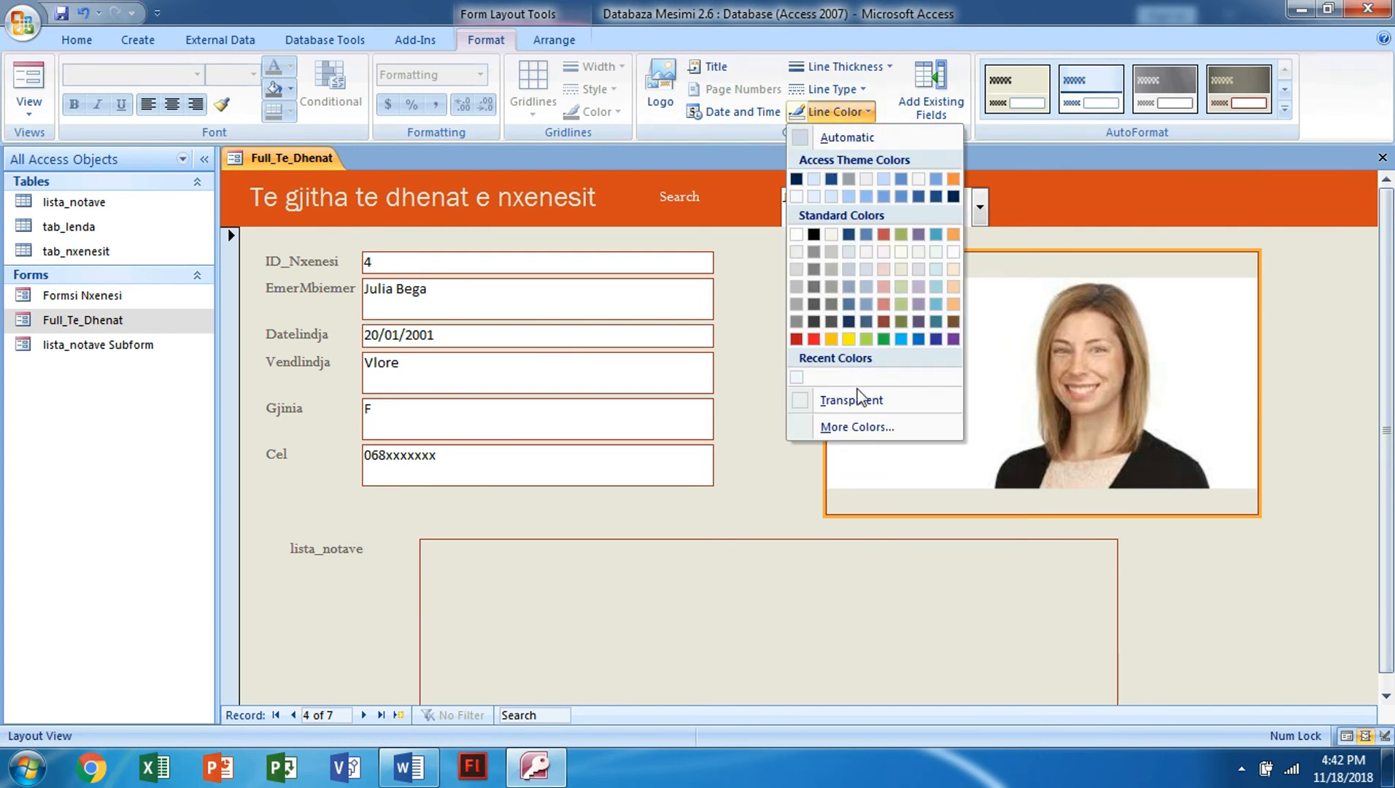
pyautogui.click(853, 400)
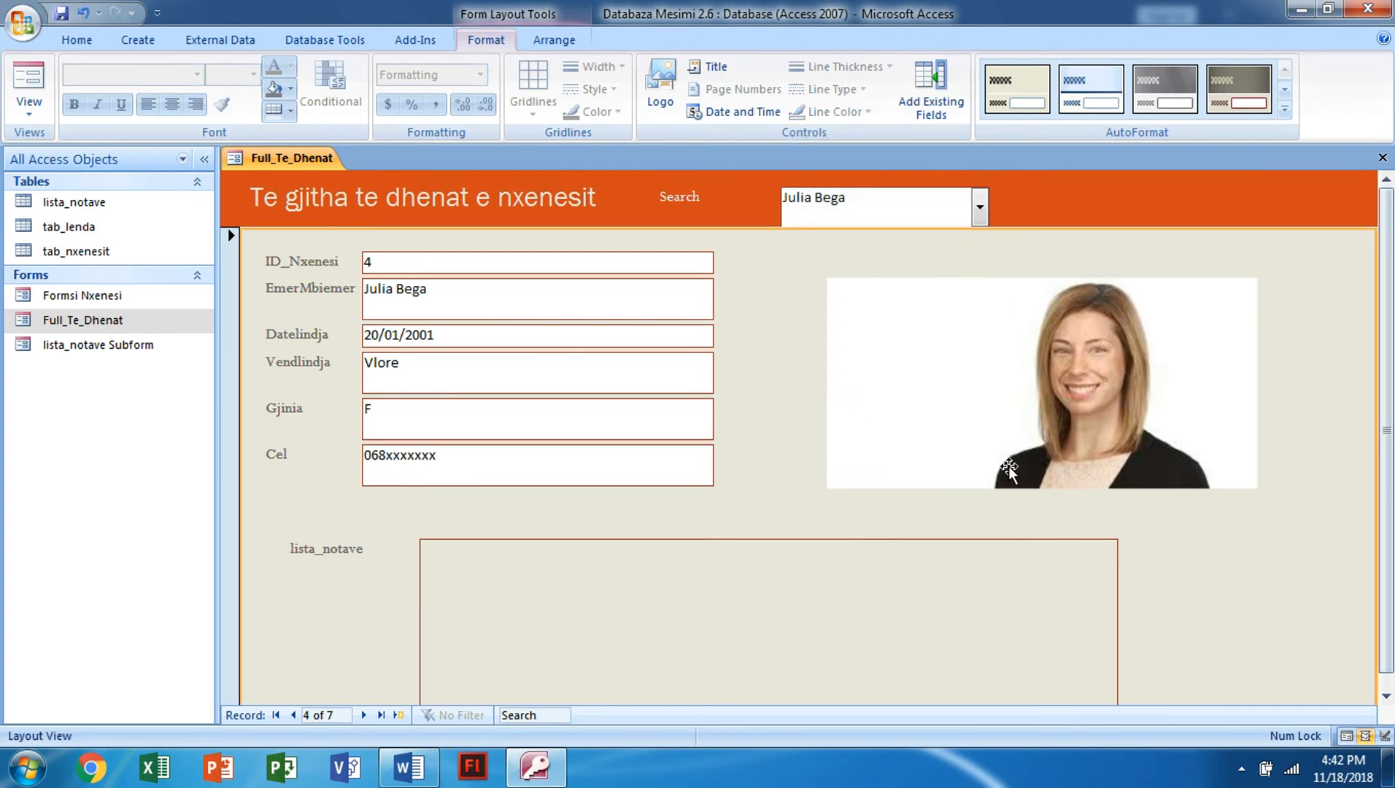
pyautogui.click(1131, 478)
pyautogui.click(1189, 538)
# Check the form in Form View, then close all objects and save the design changes.
pyautogui.click(30, 81)
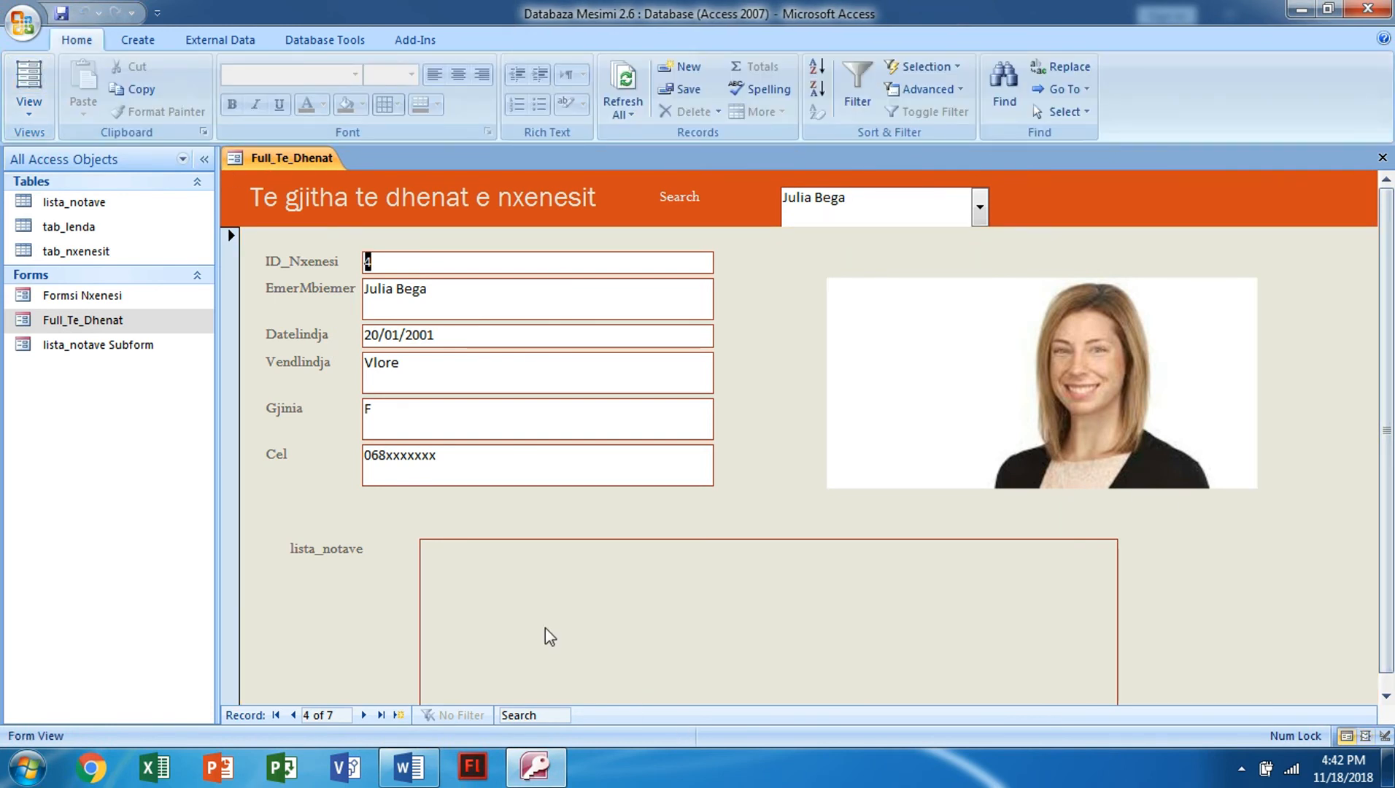
pyautogui.rightClick(303, 159)
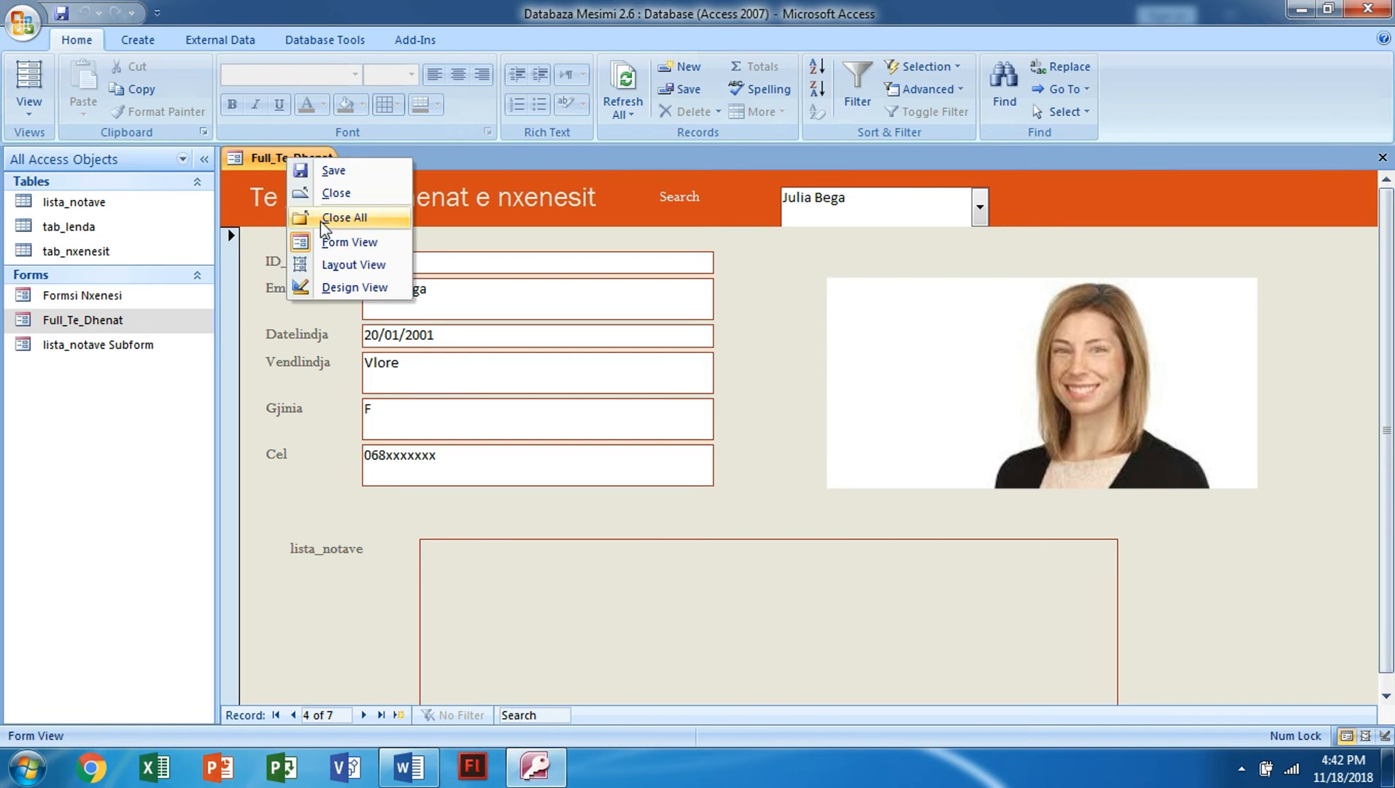
pyautogui.click(325, 219)
pyautogui.click(617, 435)
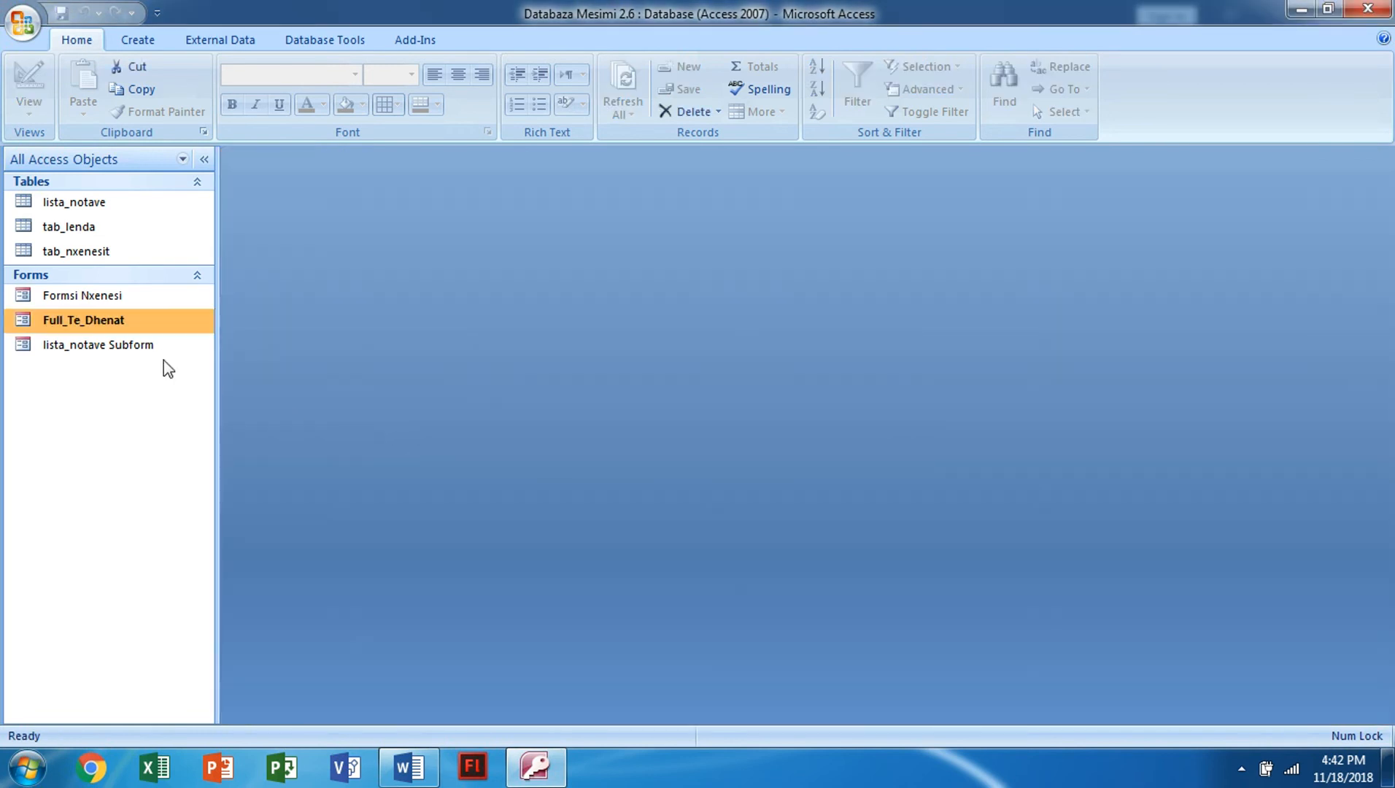
# Reopen Full_Te_Dhenat and use the Search combo to load the fourth, then sixth student.
pyautogui.doubleClick(87, 321)
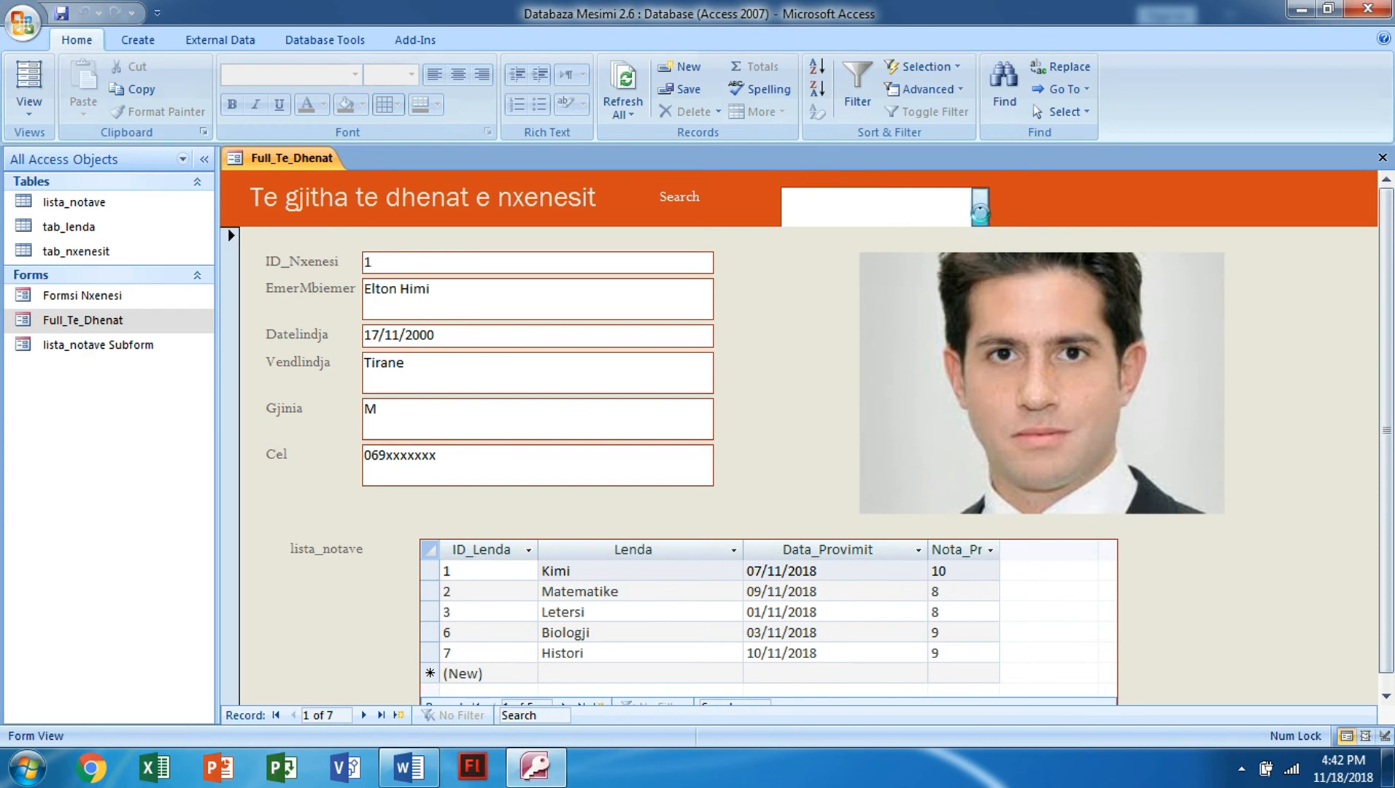
pyautogui.click(979, 206)
pyautogui.click(905, 302)
pyautogui.click(979, 207)
pyautogui.click(881, 336)
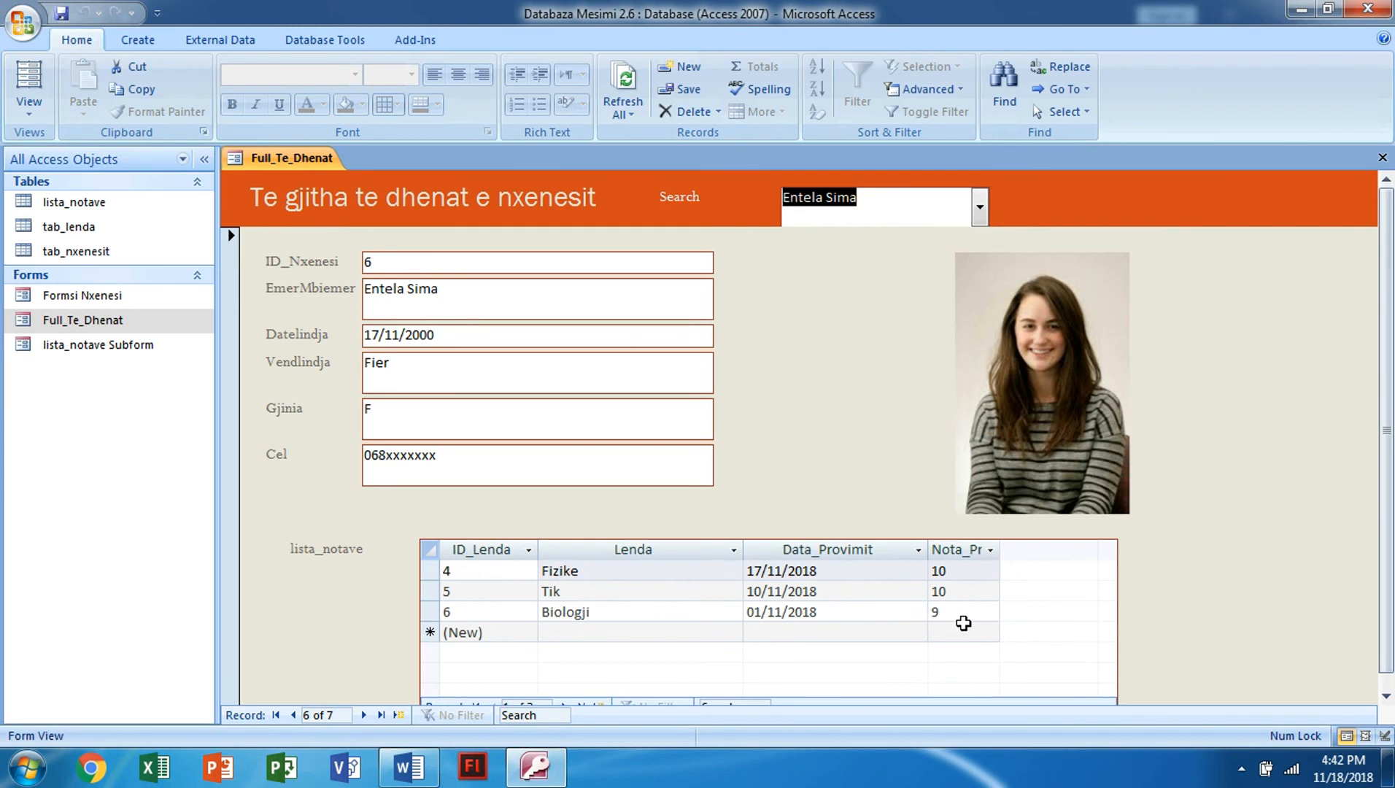
# In Layout View, widen the subform's grade column to show the full Nota_Provimit heading, then return to Form View.
pyautogui.click(29, 80)
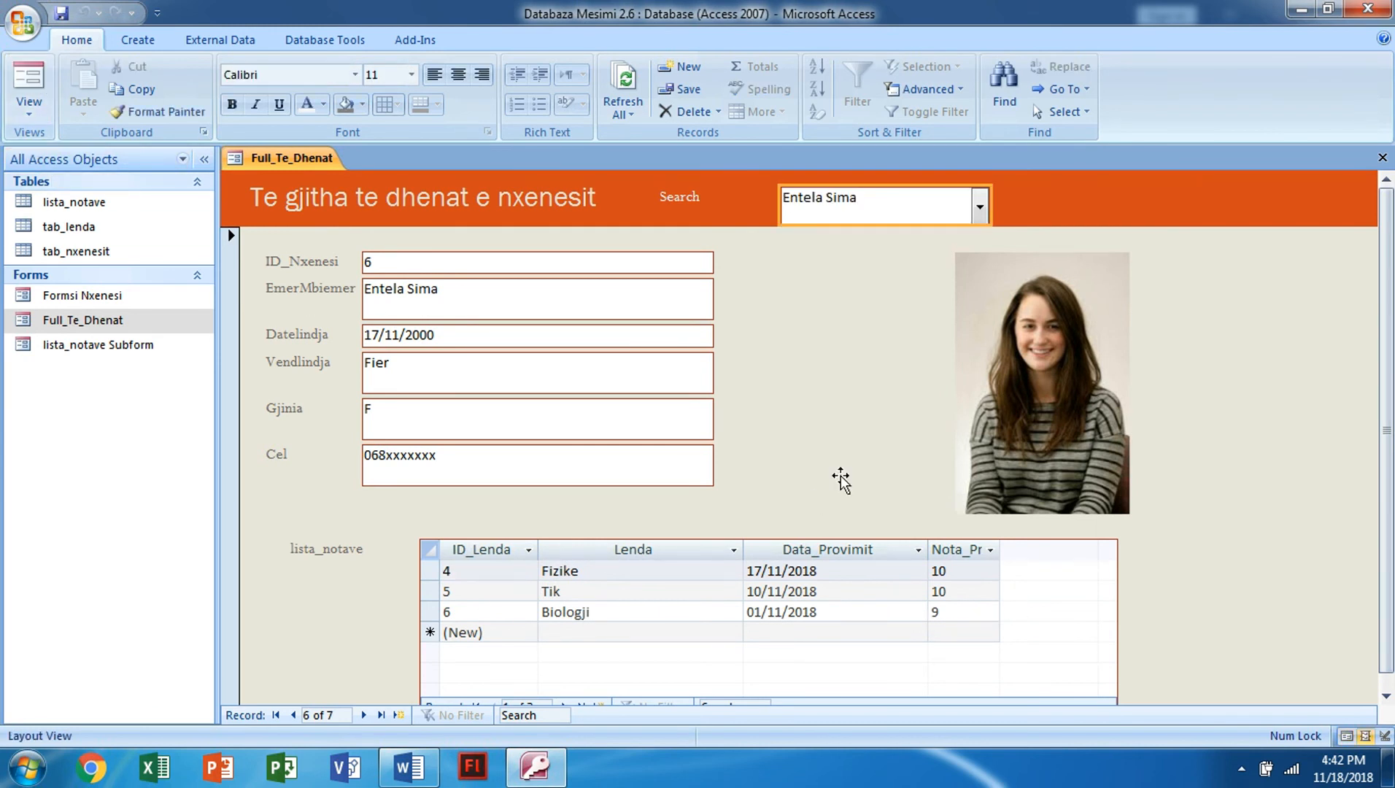
pyautogui.click(999, 552)
pyautogui.moveTo(999, 552); pyautogui.dragTo(1041, 551)
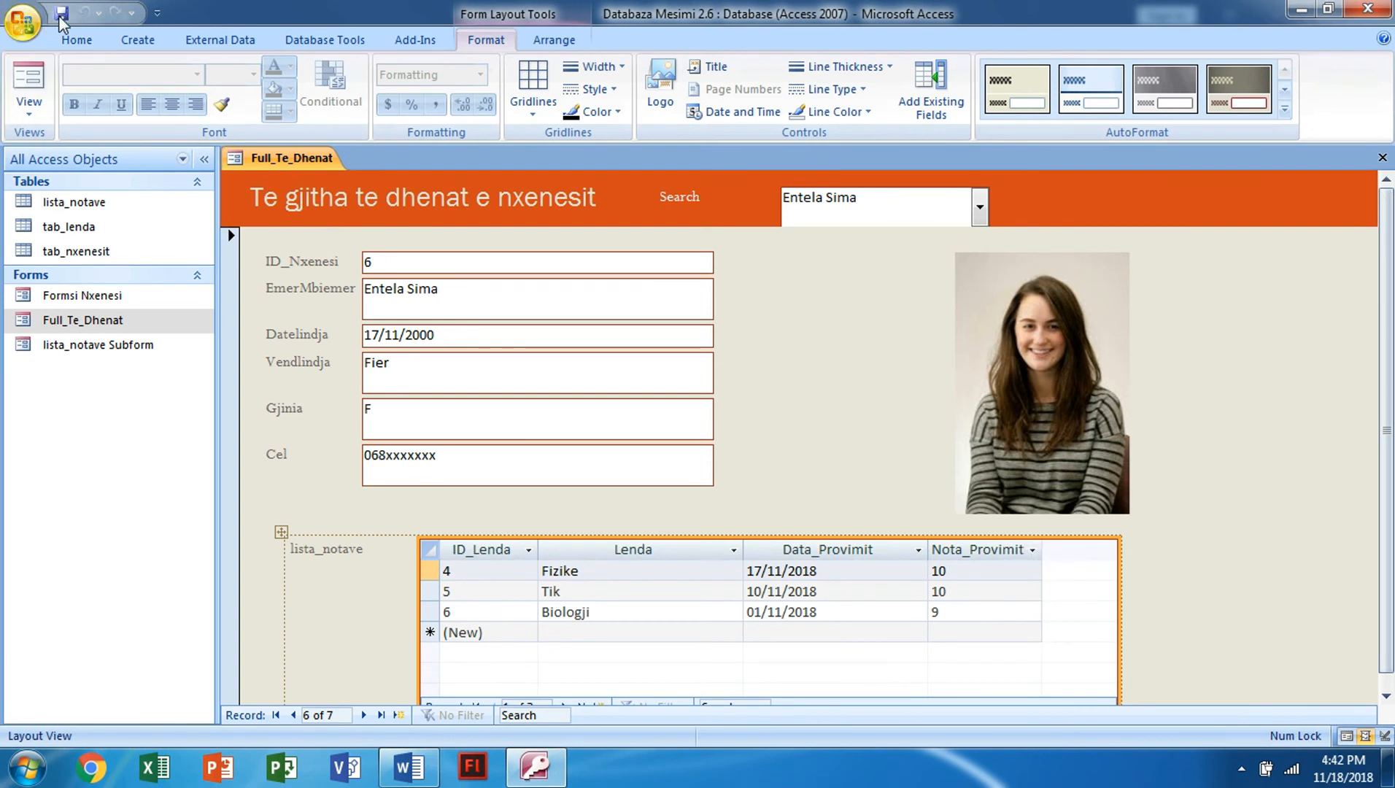
pyautogui.click(40, 67)
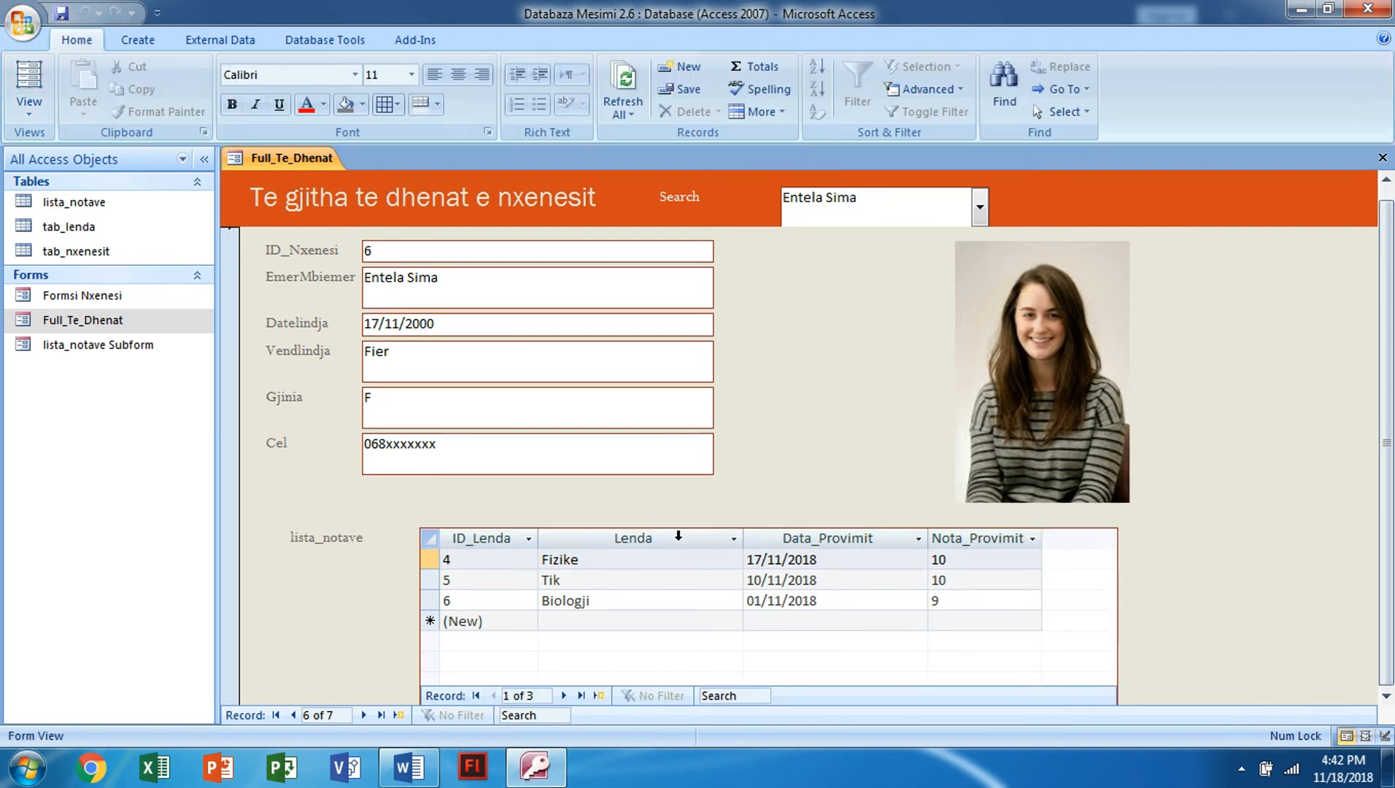
pyautogui.click(687, 202)
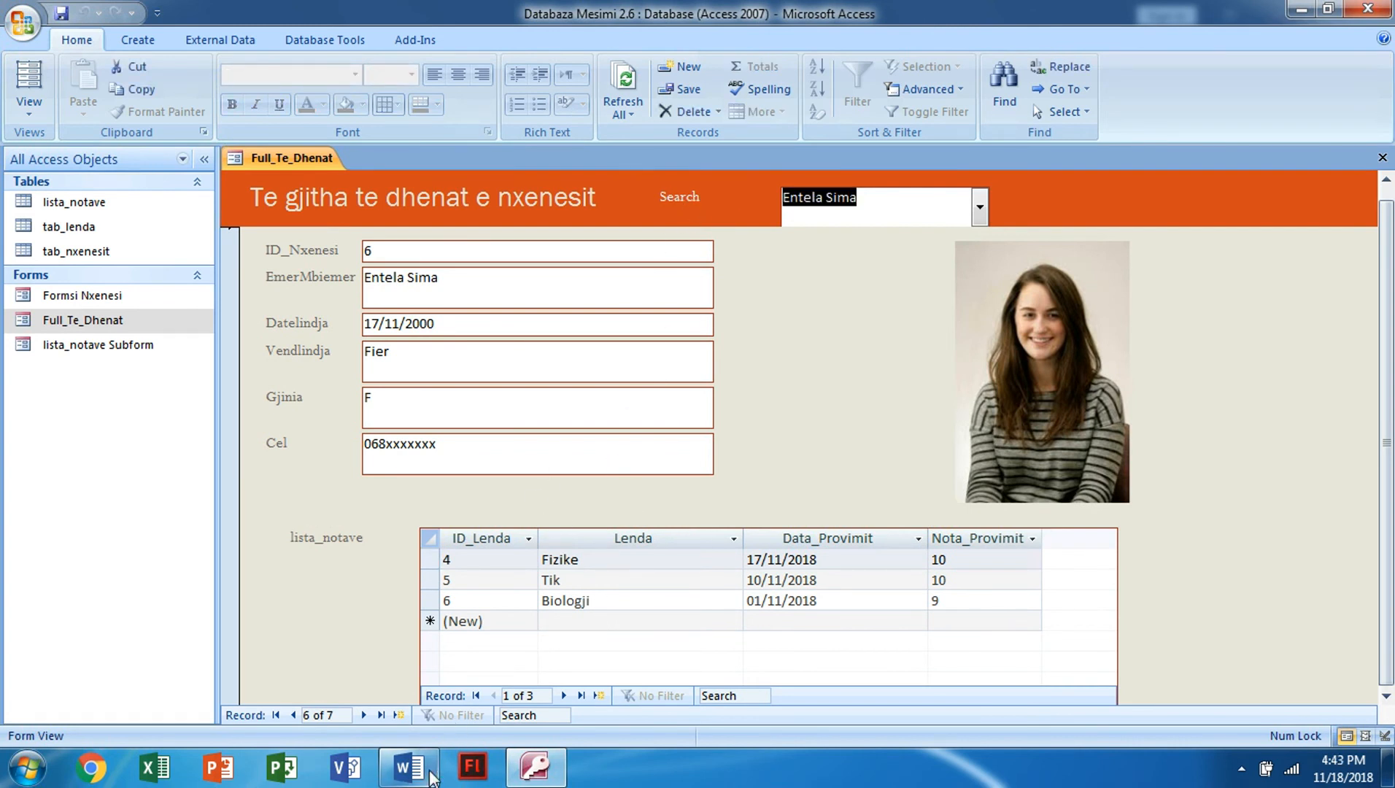
pyautogui.click(411, 766)
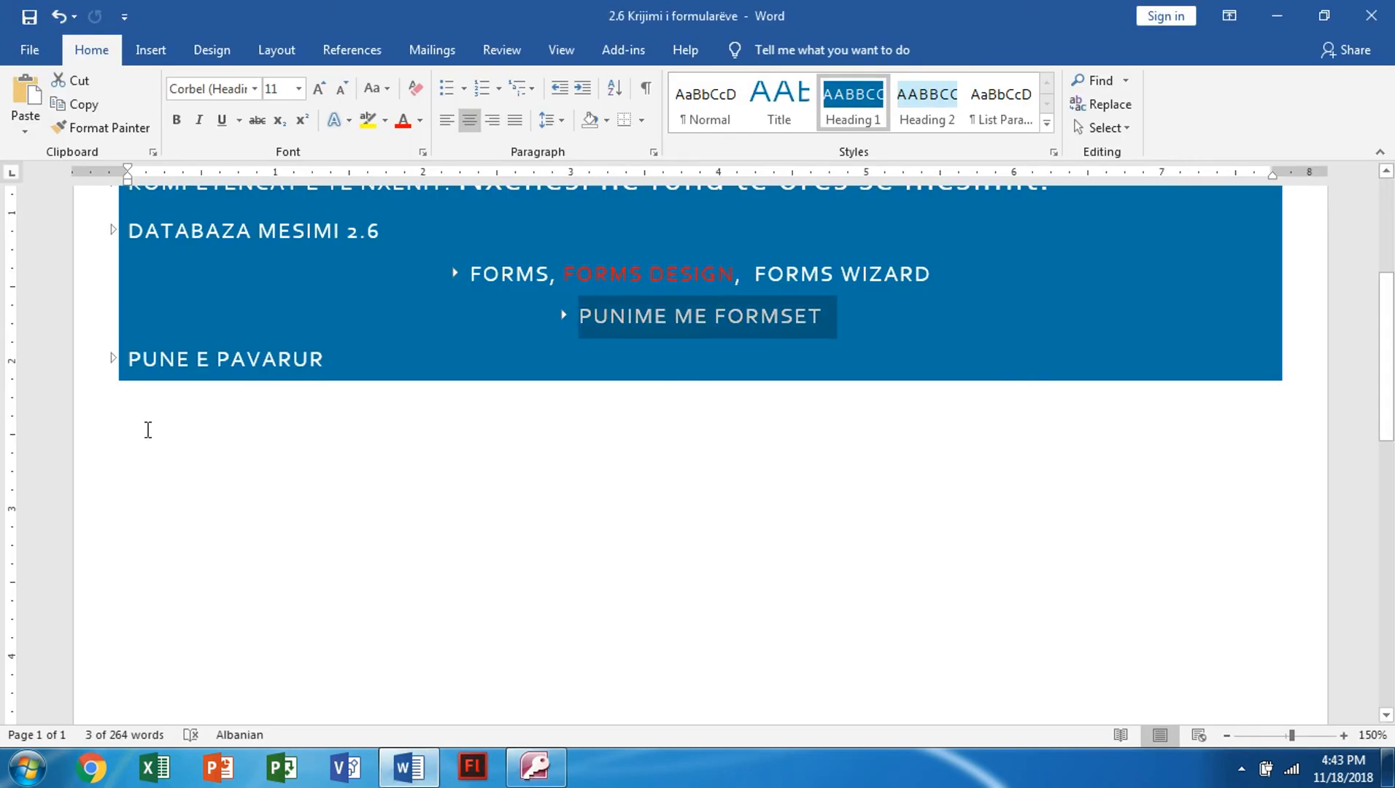
# Expand the PUNE E PAVARUR section in Word, select its first task line, and go back to Access.
pyautogui.click(112, 358)
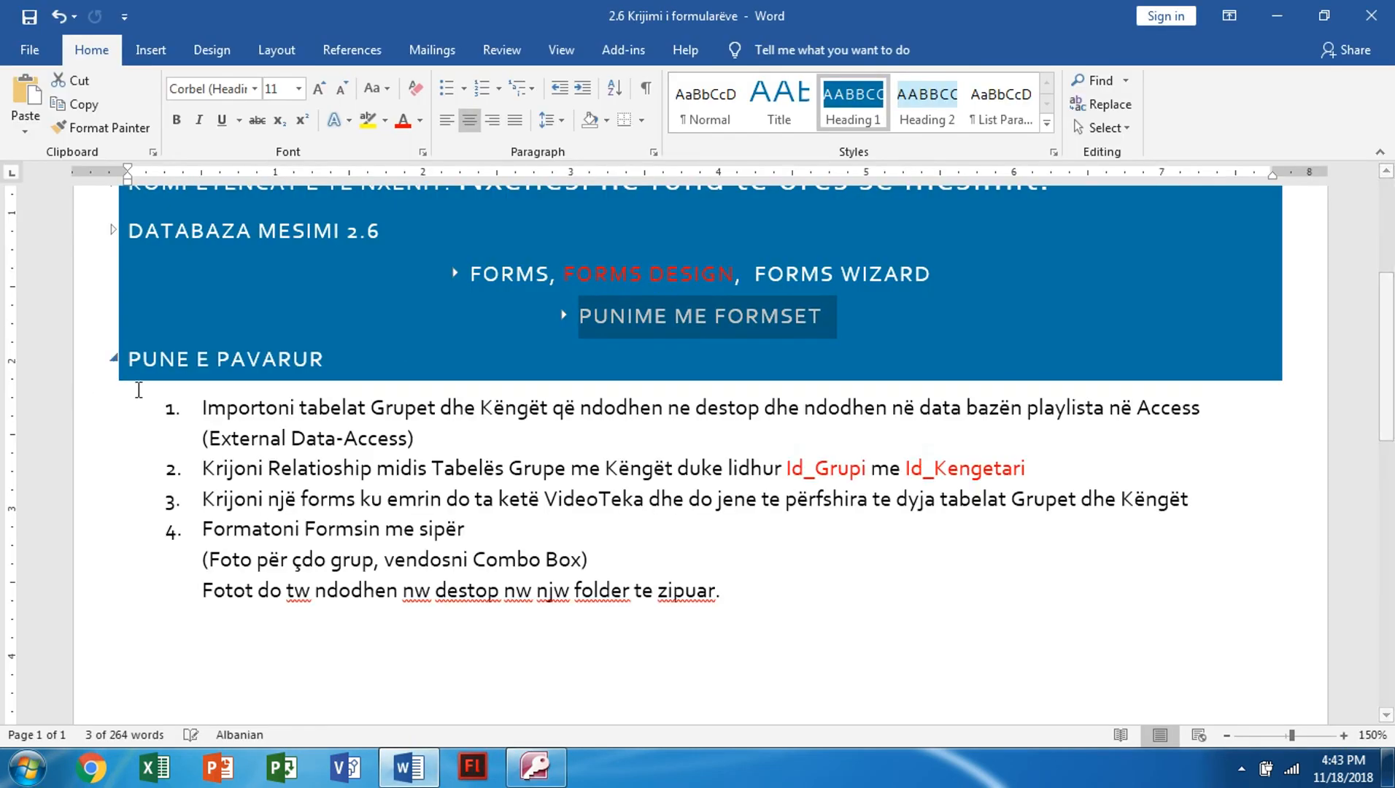
pyautogui.moveTo(196, 404); pyautogui.dragTo(436, 445)
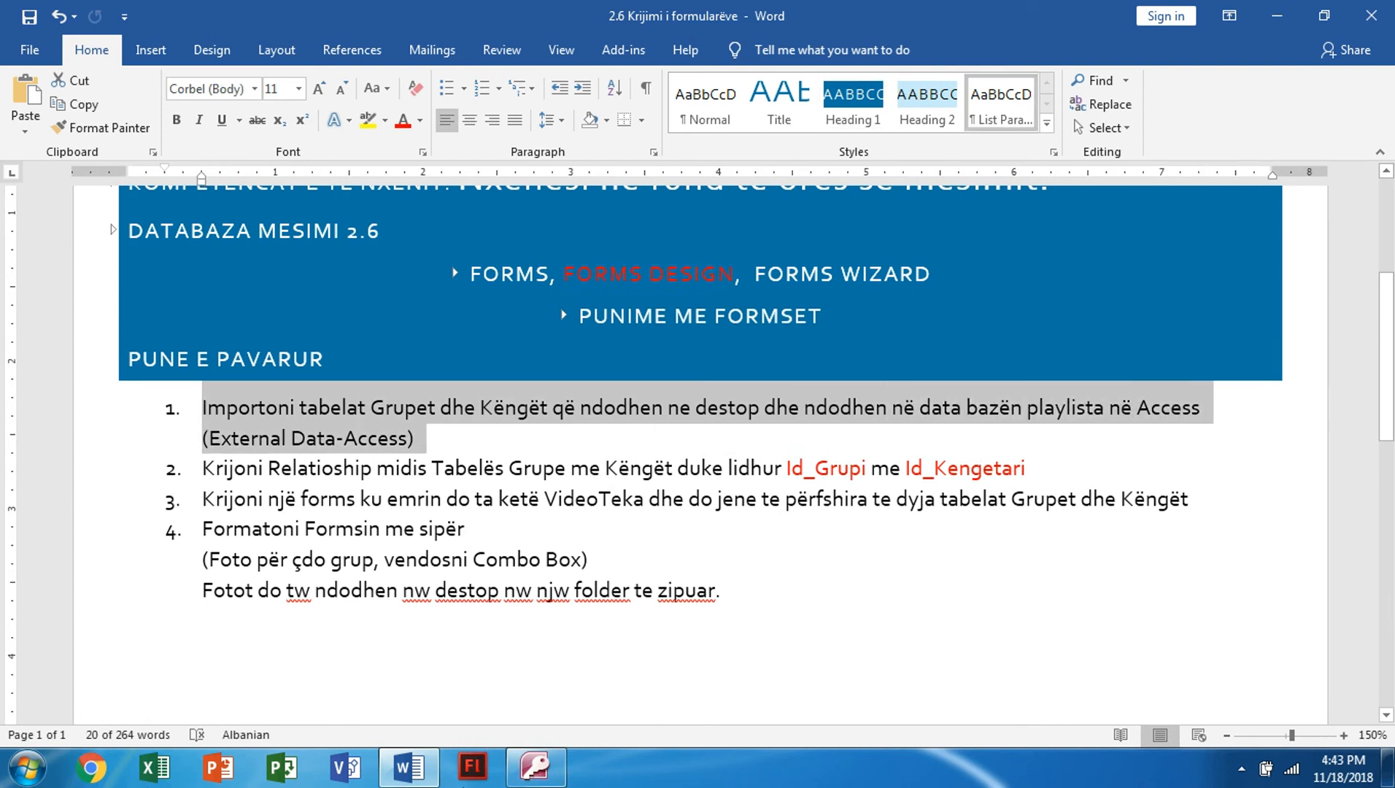
pyautogui.click(535, 766)
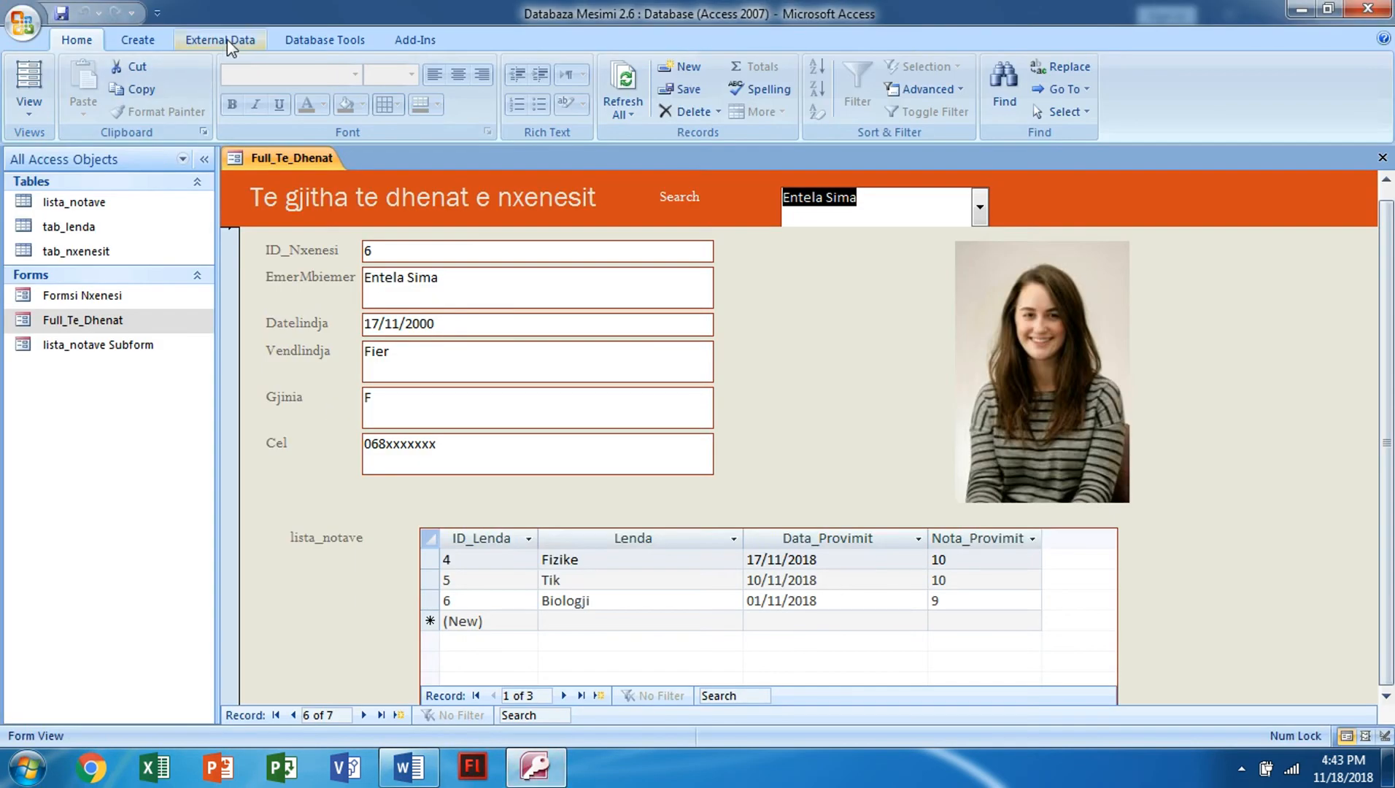
# Close the Full_Te_Dhenat form with Close All, leaving the External Data options showing.
pyautogui.click(231, 47)
pyautogui.rightClick(270, 156)
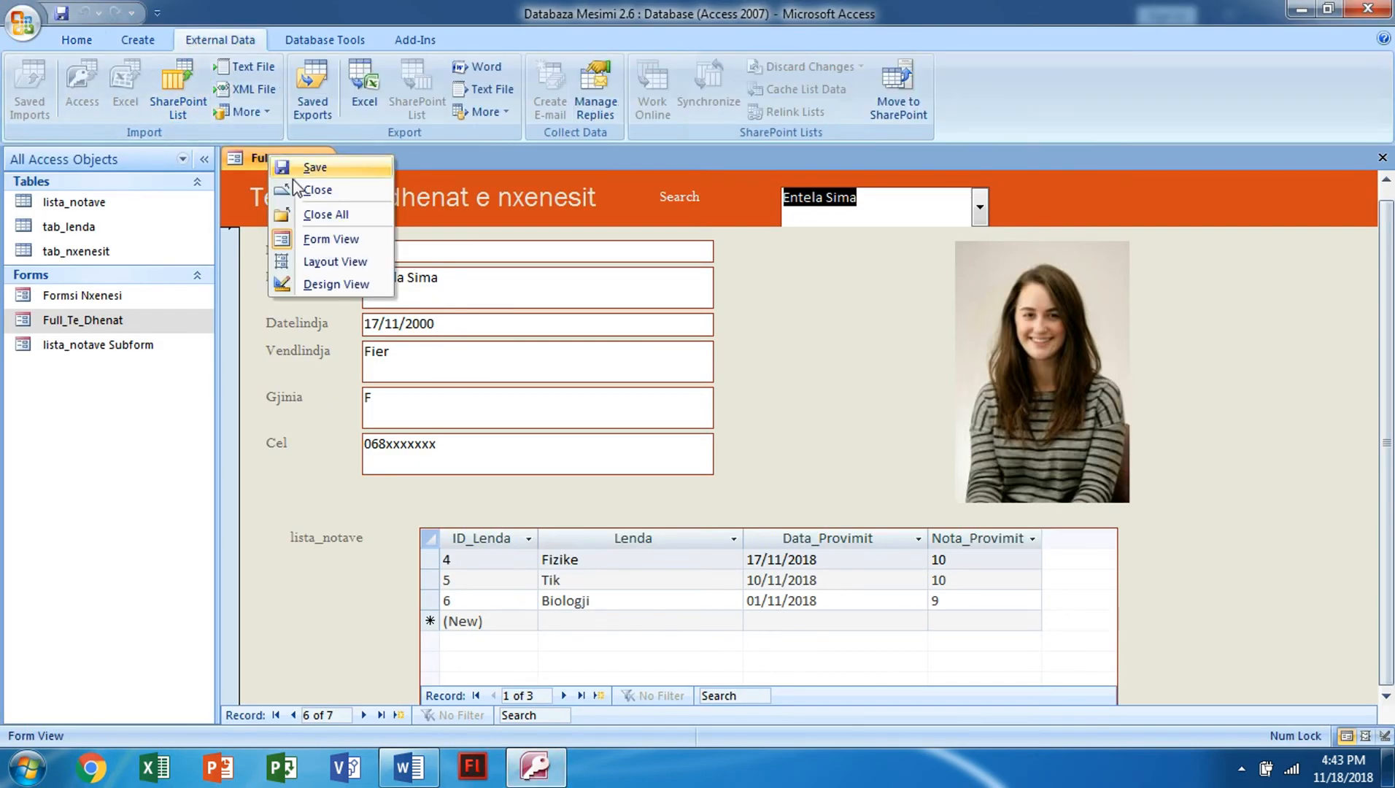
pyautogui.click(305, 212)
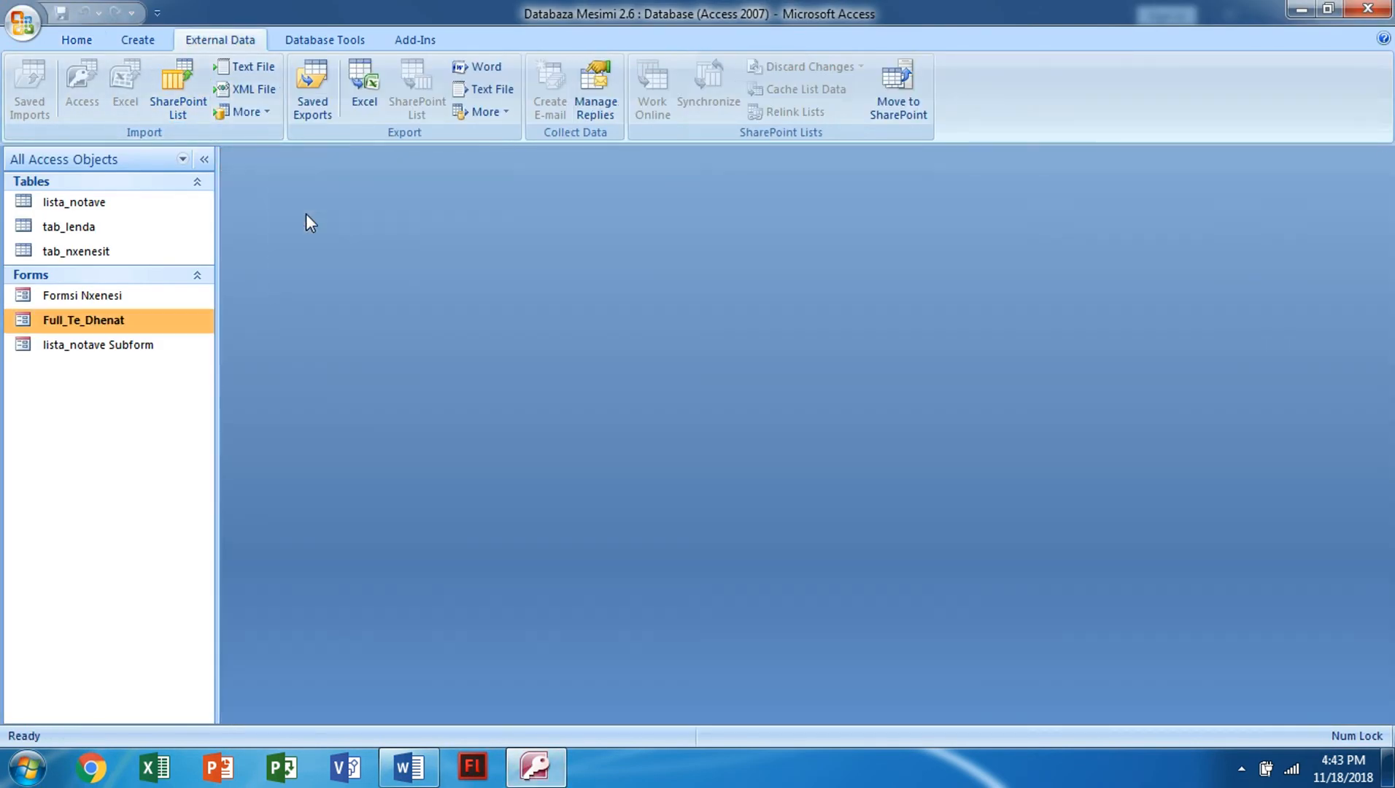
pyautogui.click(285, 40)
pyautogui.click(212, 41)
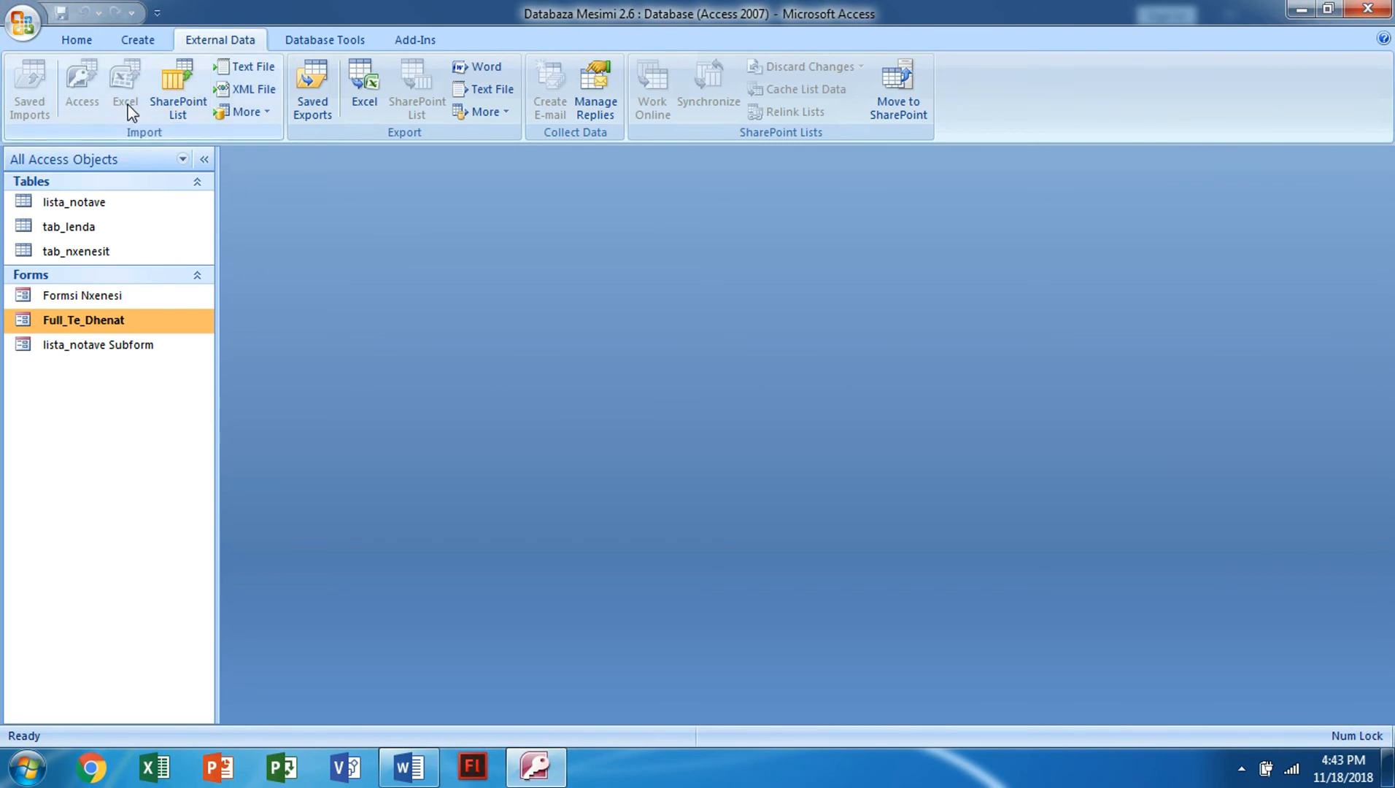
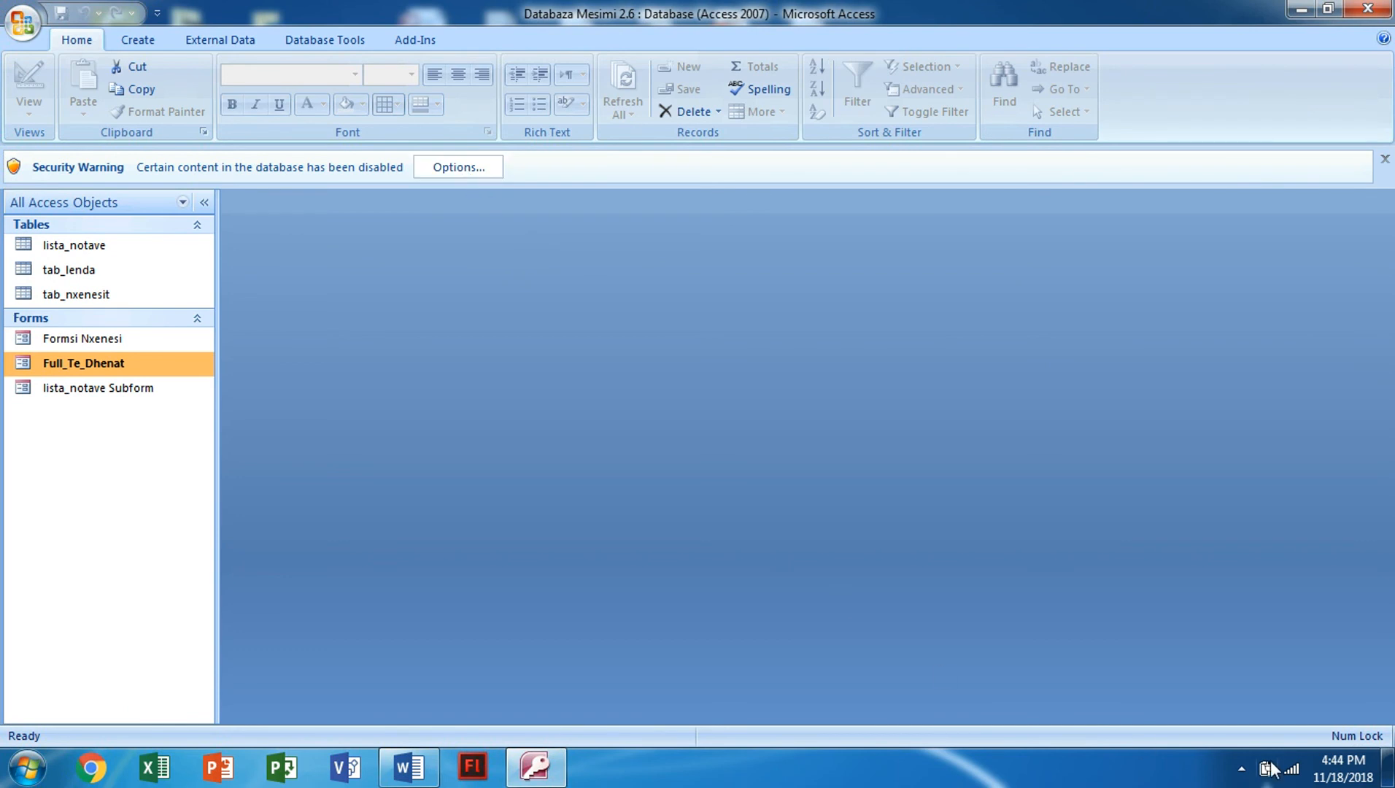
# Close and reopen Databaza Mesimi 2.6, enabling its blocked content via the Security Warning options.
pyautogui.click(1241, 769)
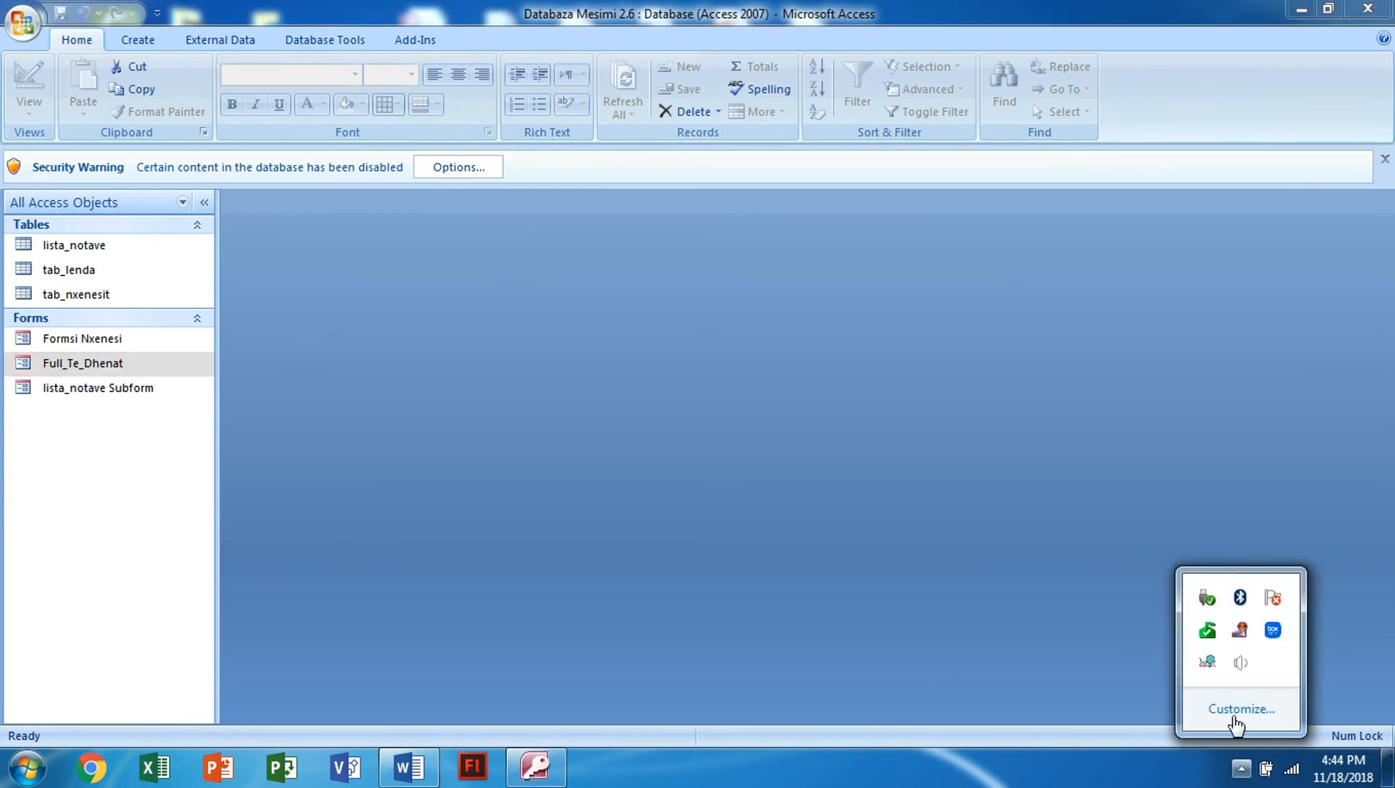
pyautogui.rightClick(1240, 632)
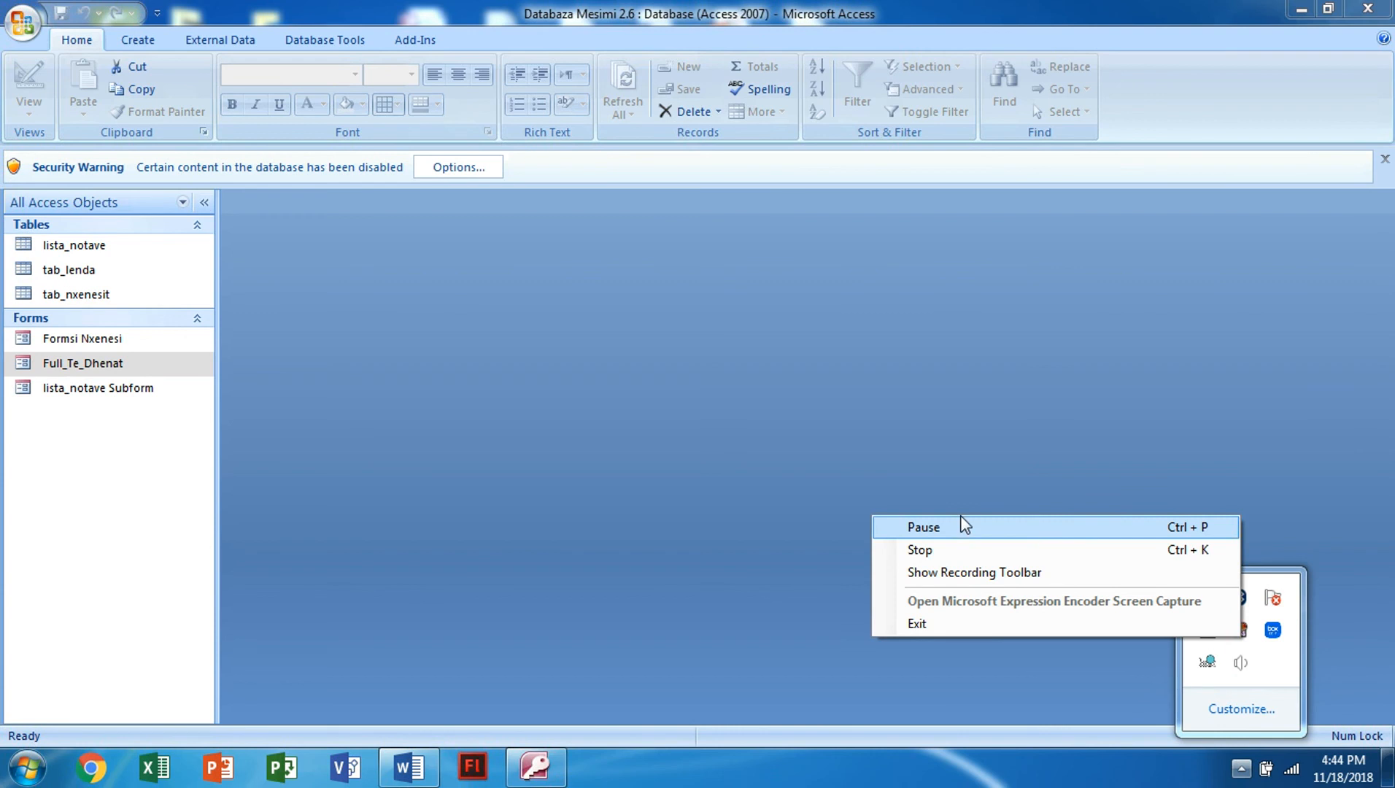
pyautogui.click(662, 462)
pyautogui.click(1357, 12)
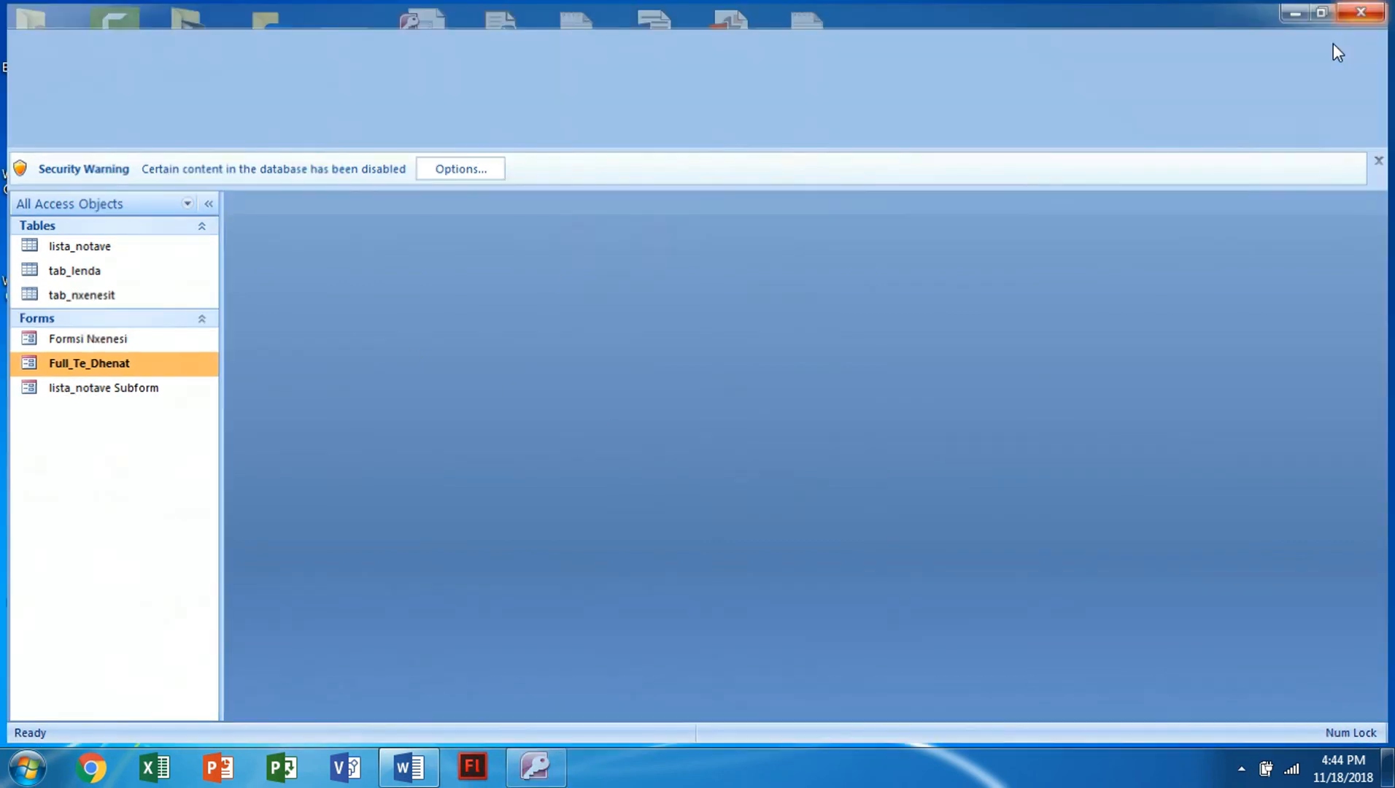
pyautogui.doubleClick(1192, 259)
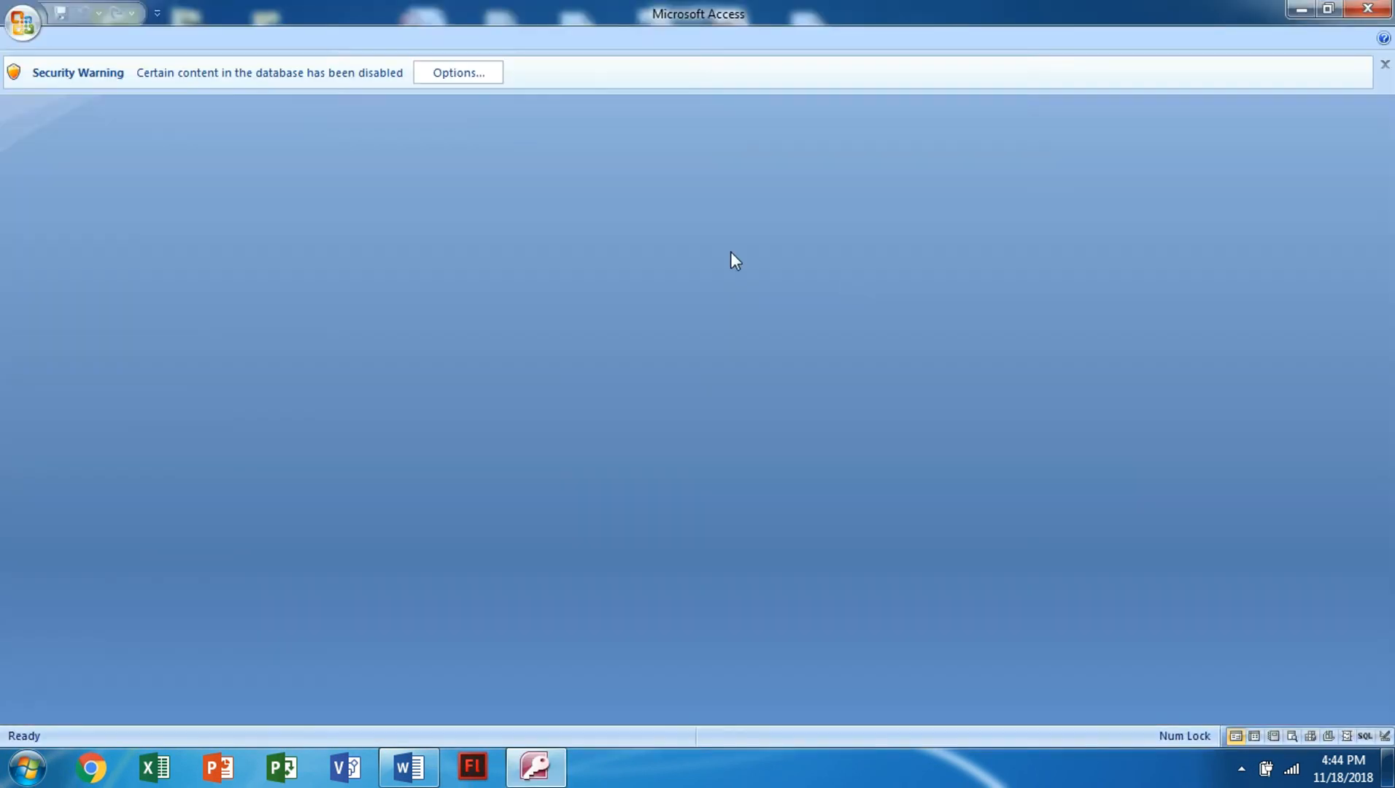
pyautogui.click(474, 174)
pyautogui.click(530, 439)
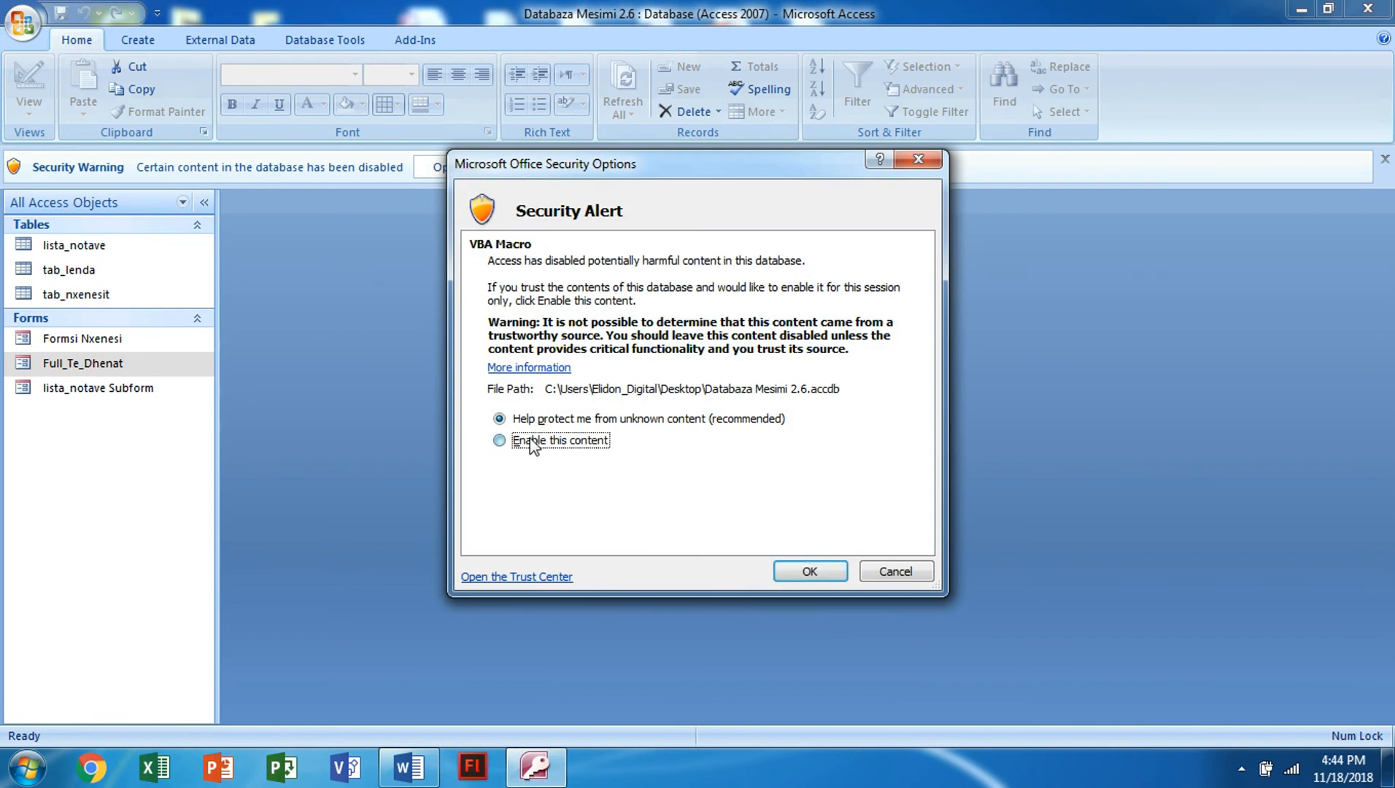
pyautogui.click(781, 570)
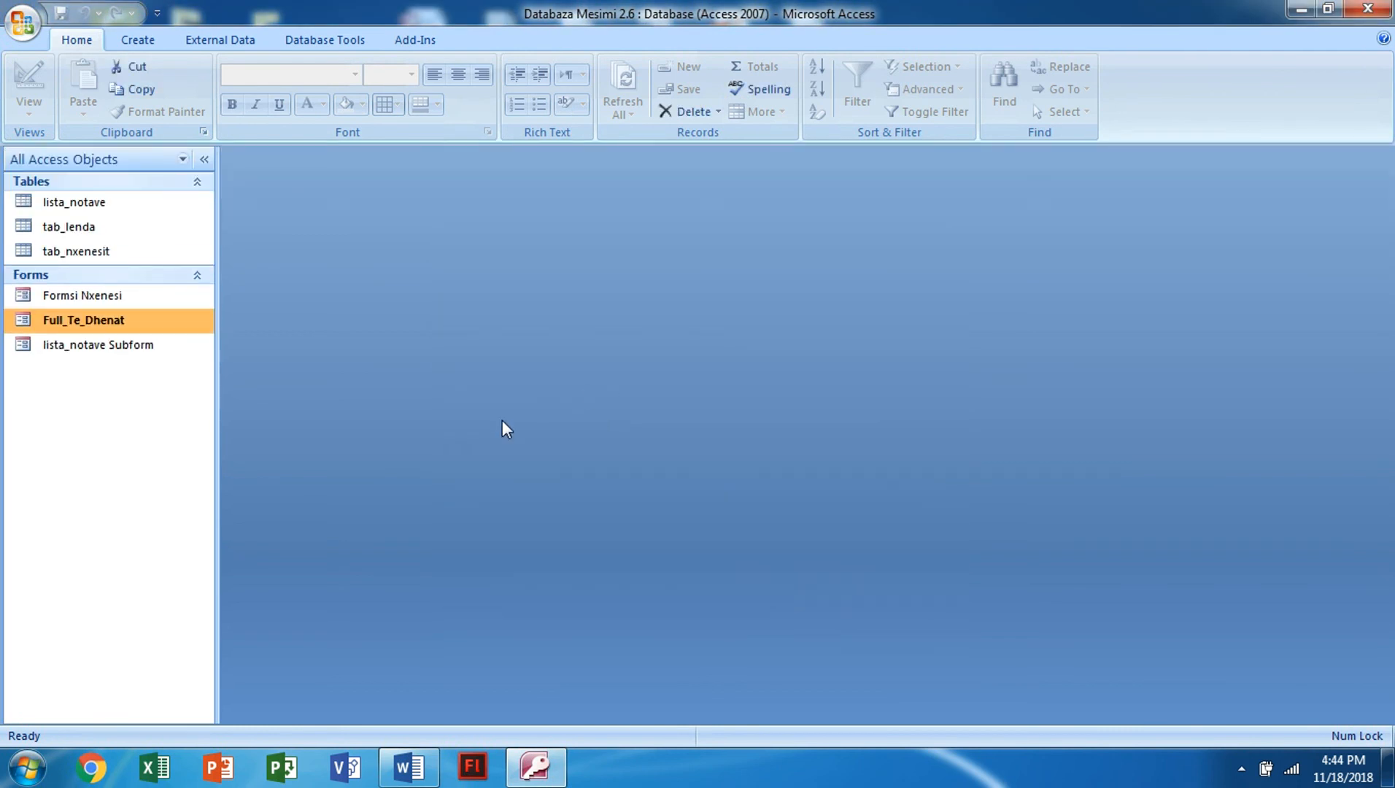
# Review the assignment instructions in Word, then return to Access's External Data ribbon.
pyautogui.click(408, 766)
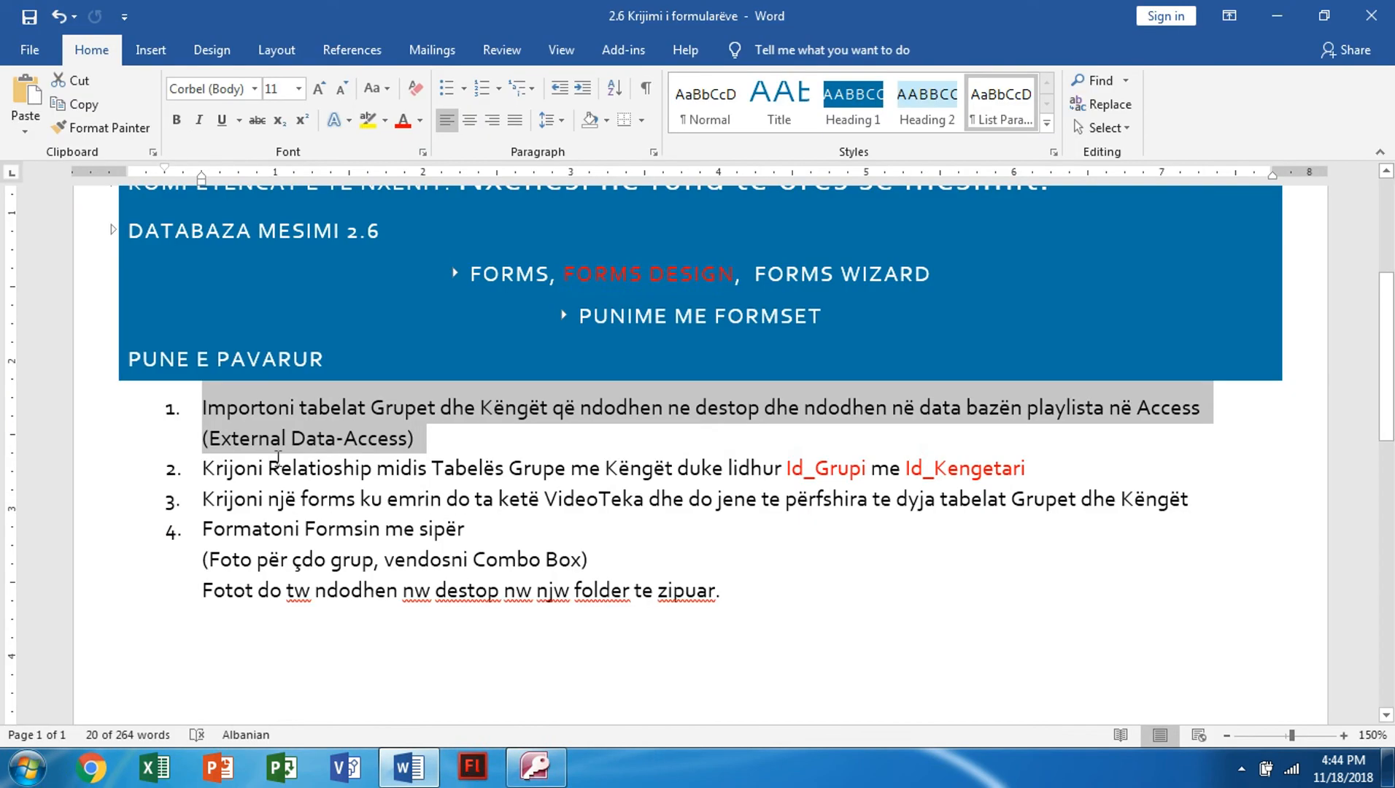
pyautogui.hotkey('alt', 'Tab')
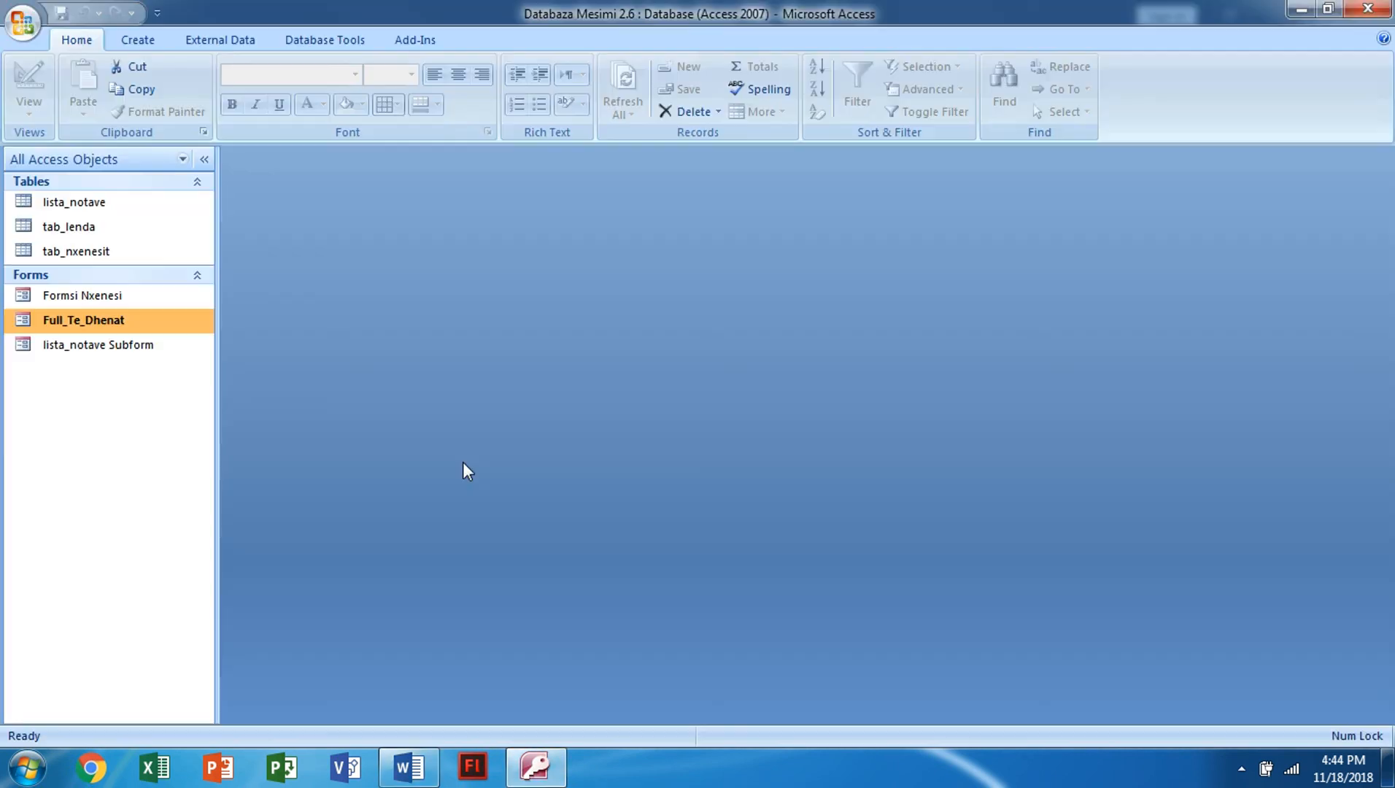
pyautogui.click(220, 40)
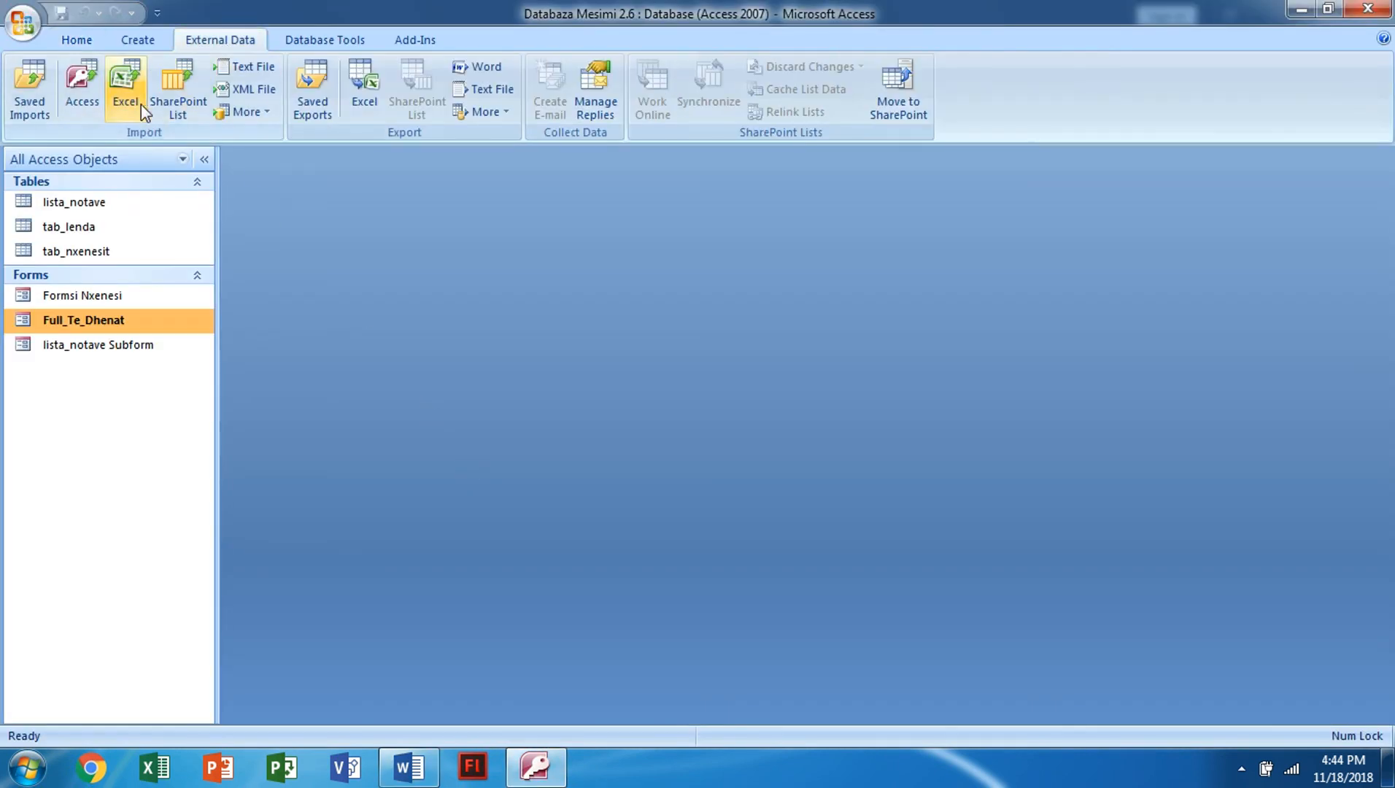
# Start an Access import using Desktop\Databaza Playlista.accdb as the source database.
pyautogui.click(84, 78)
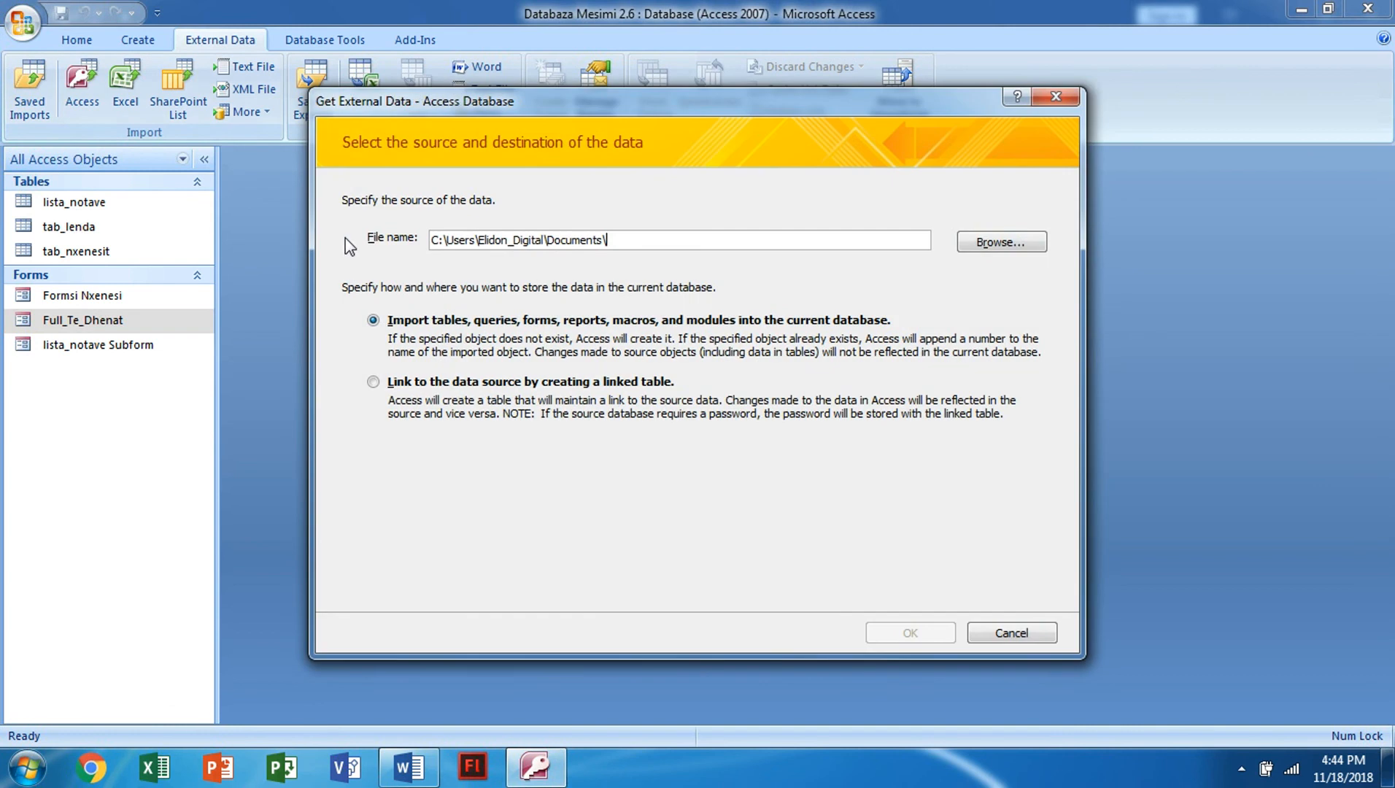
pyautogui.click(1005, 245)
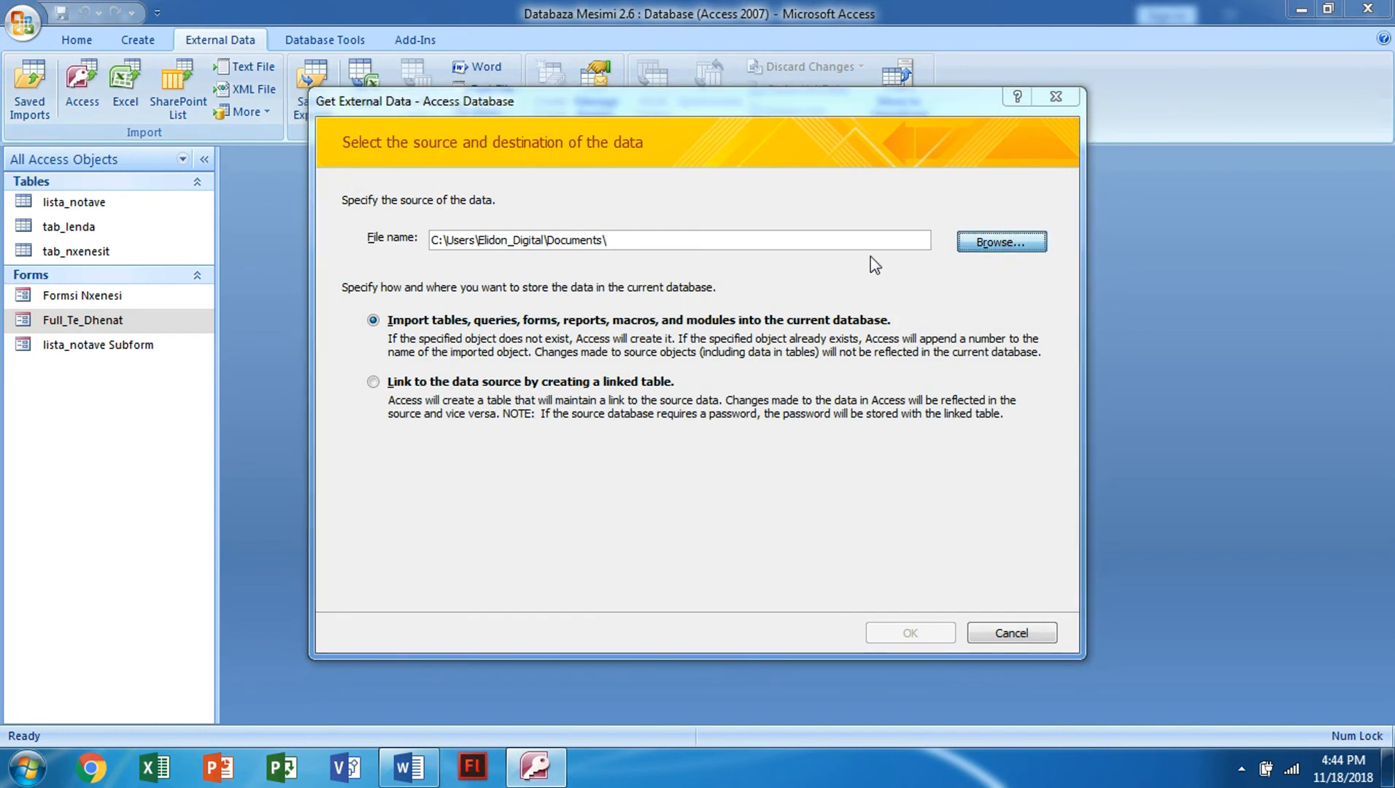
pyautogui.click(975, 247)
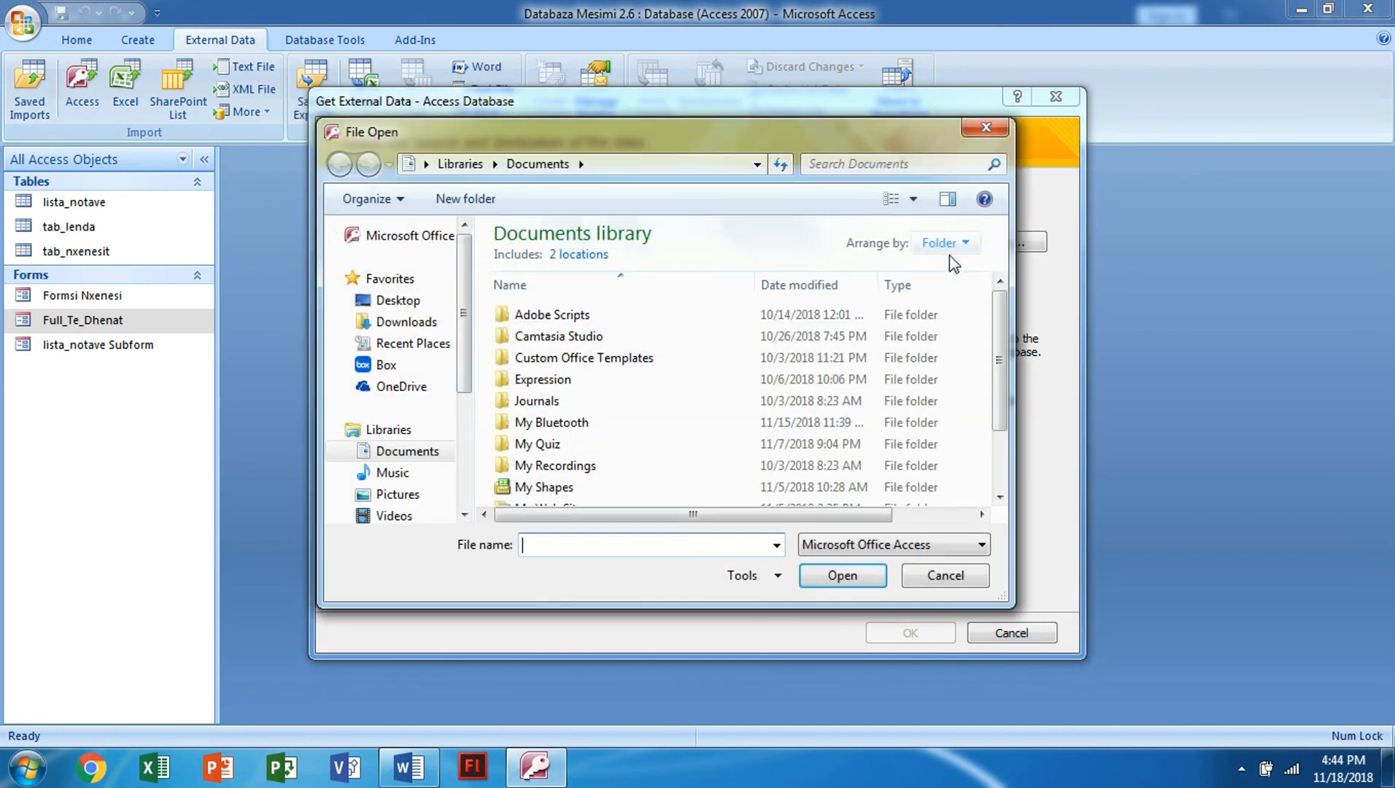
pyautogui.click(420, 302)
pyautogui.click(565, 365)
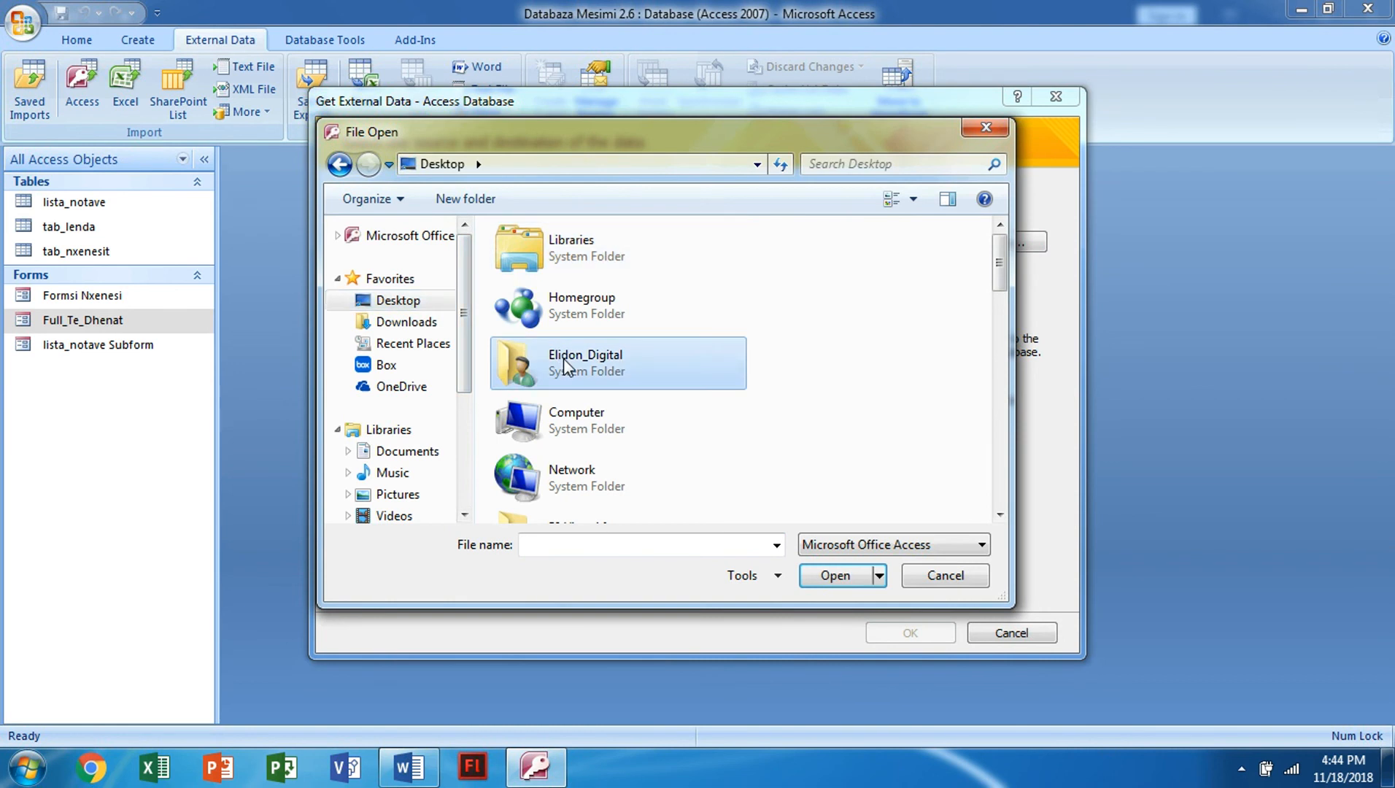
pyautogui.scroll(-5, 565, 365)
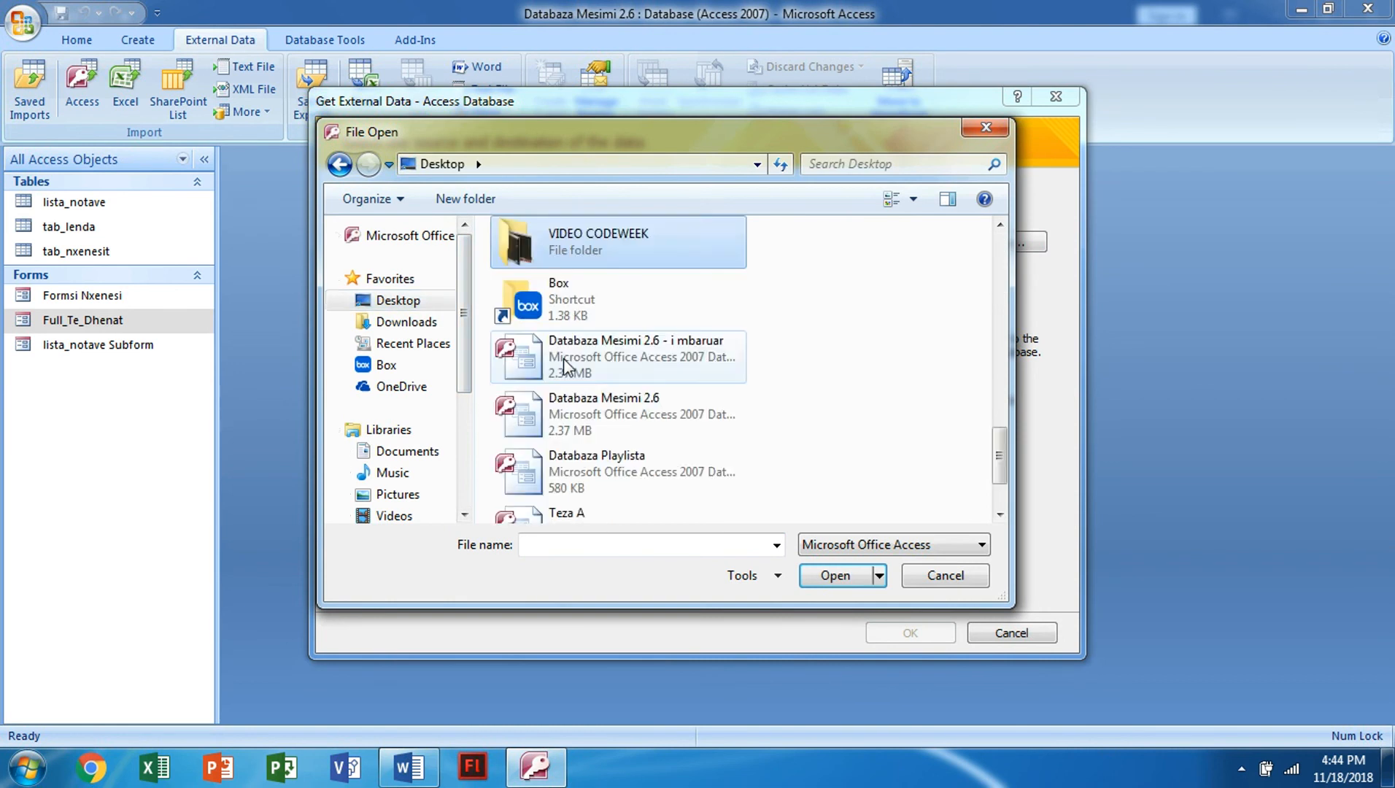
pyautogui.click(612, 475)
pyautogui.scroll(-1, 612, 471)
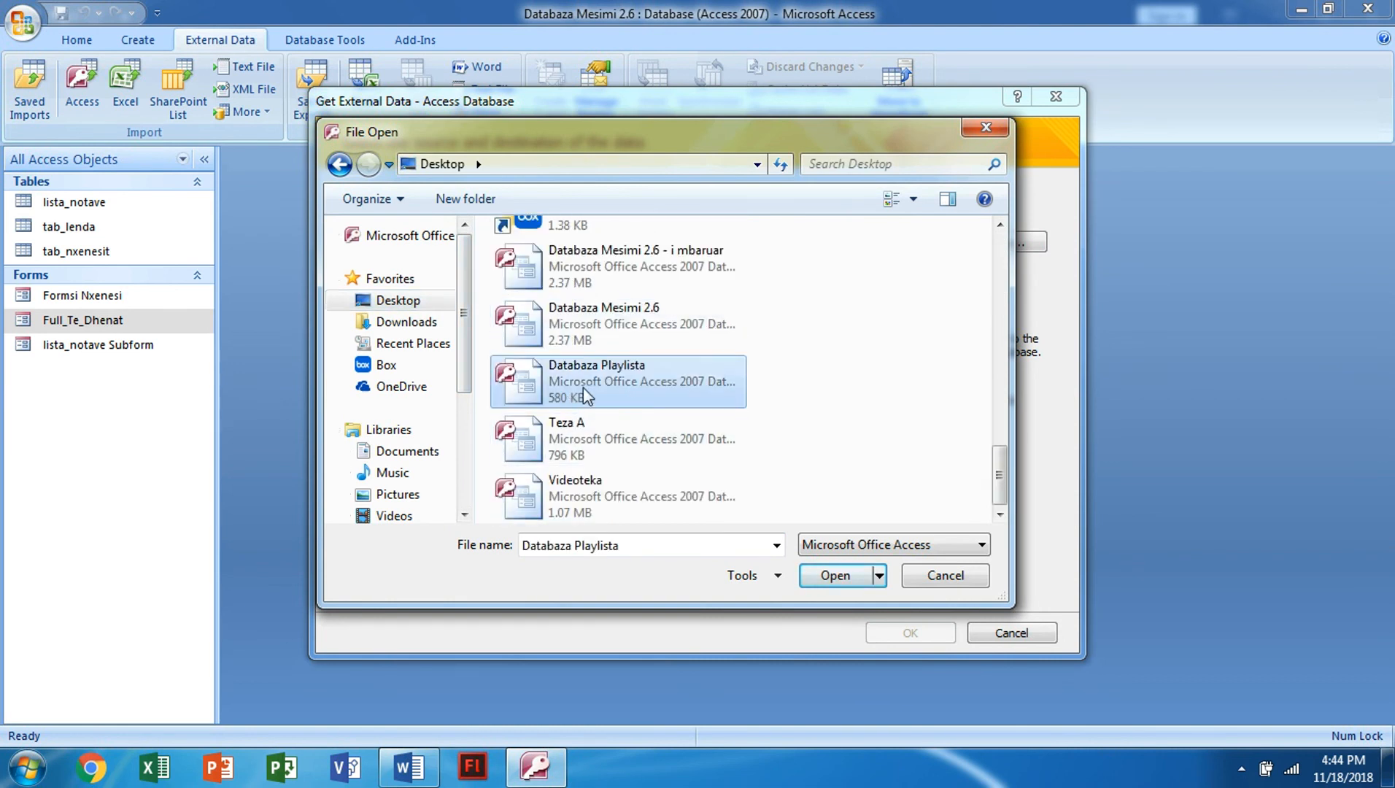
pyautogui.click(827, 576)
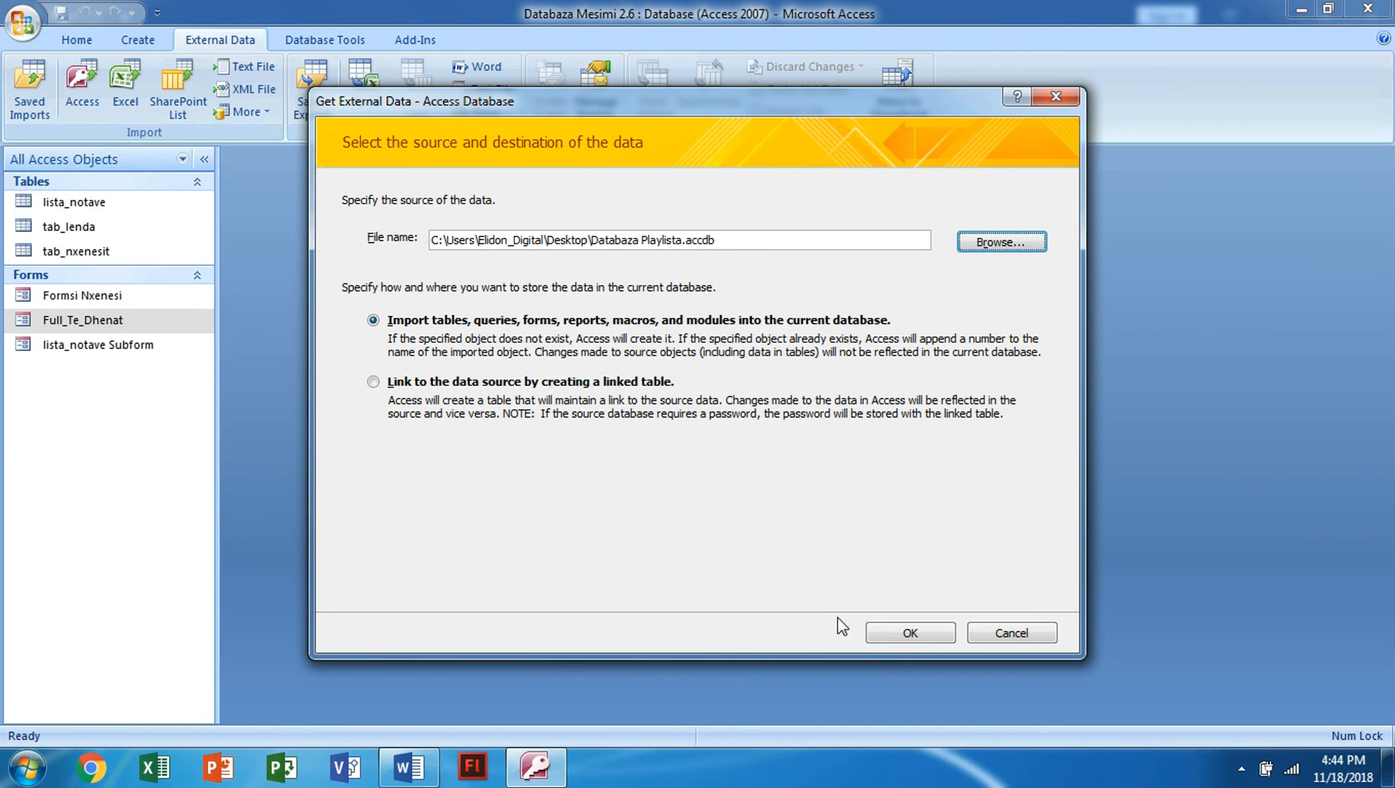
pyautogui.click(896, 631)
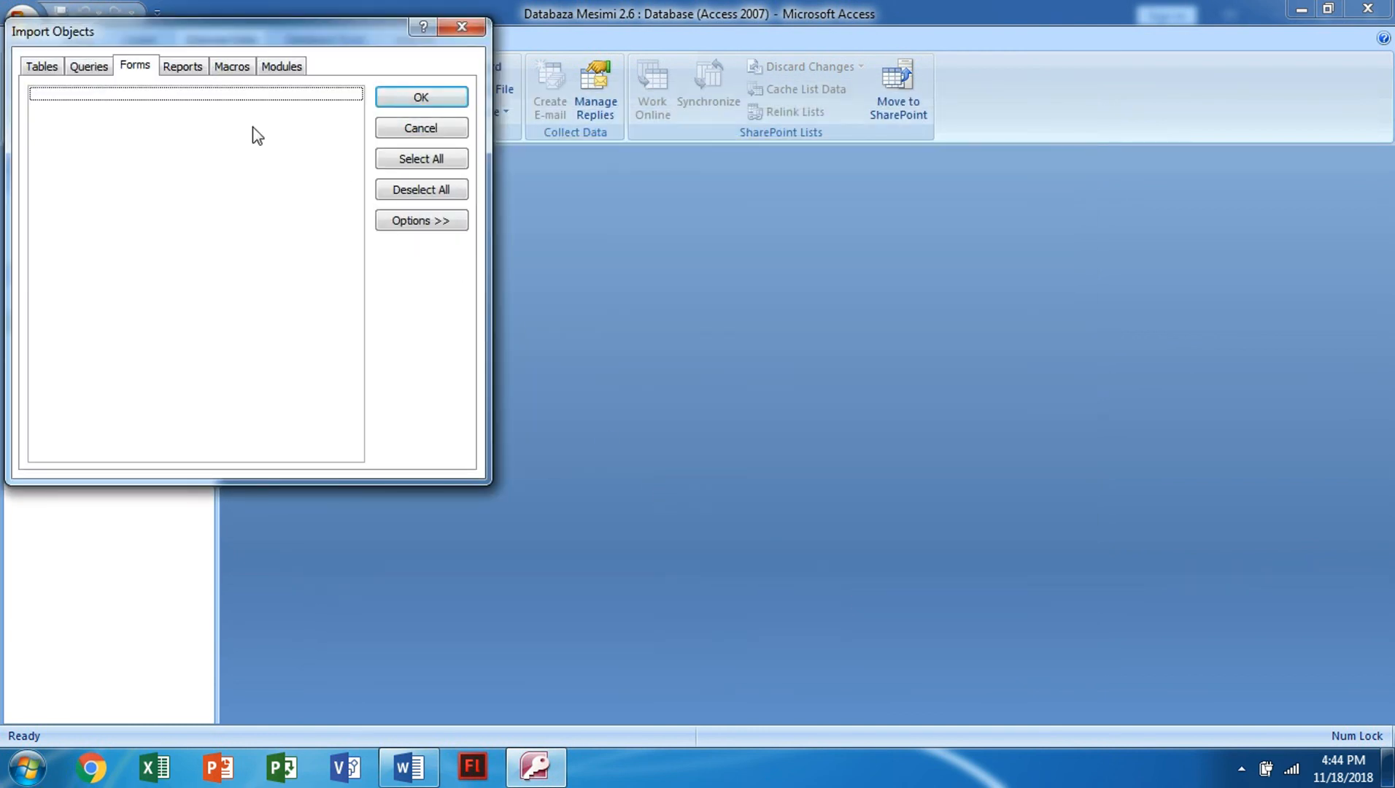
# Import both the GRUPET and KENGET tables, finishing without saving the import steps.
pyautogui.click(43, 66)
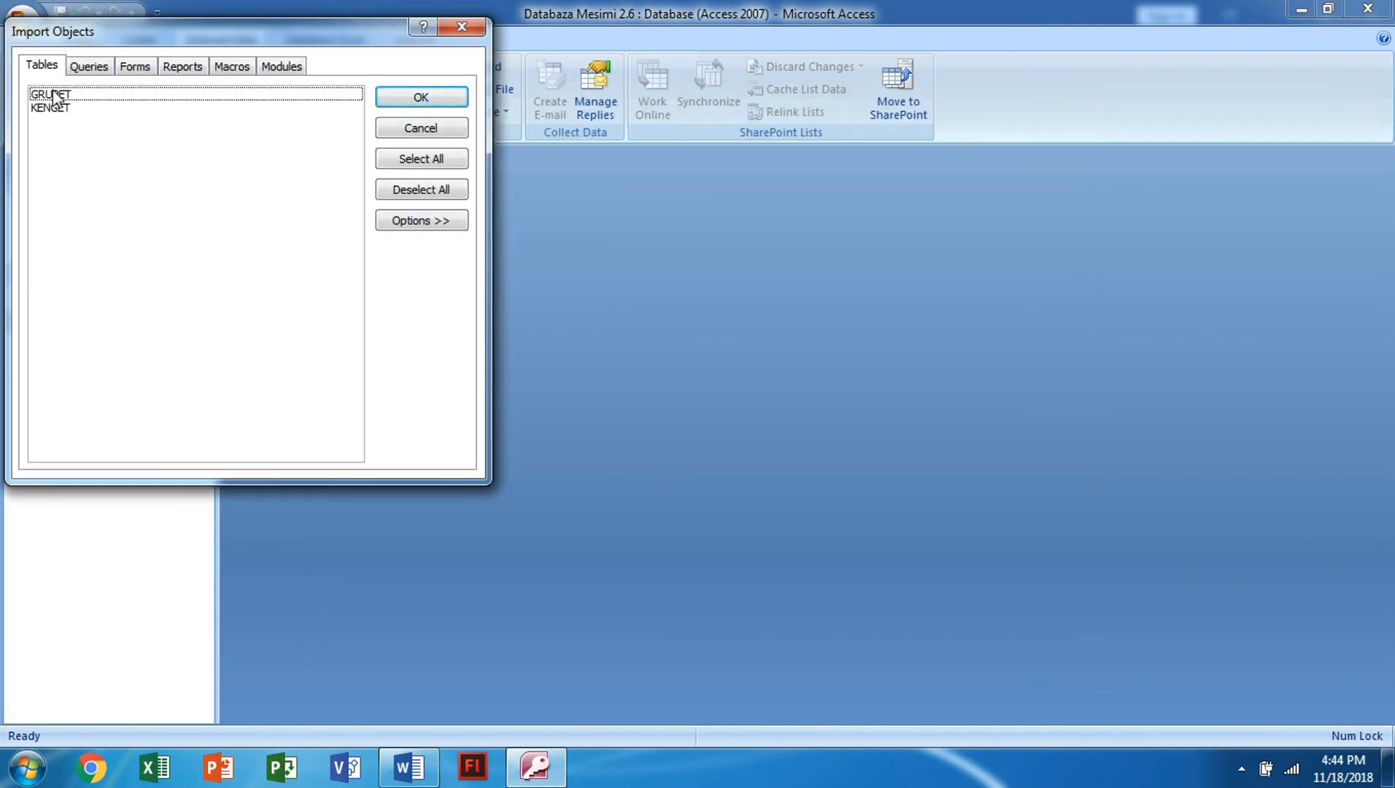
pyautogui.click(60, 98)
pyautogui.click(423, 160)
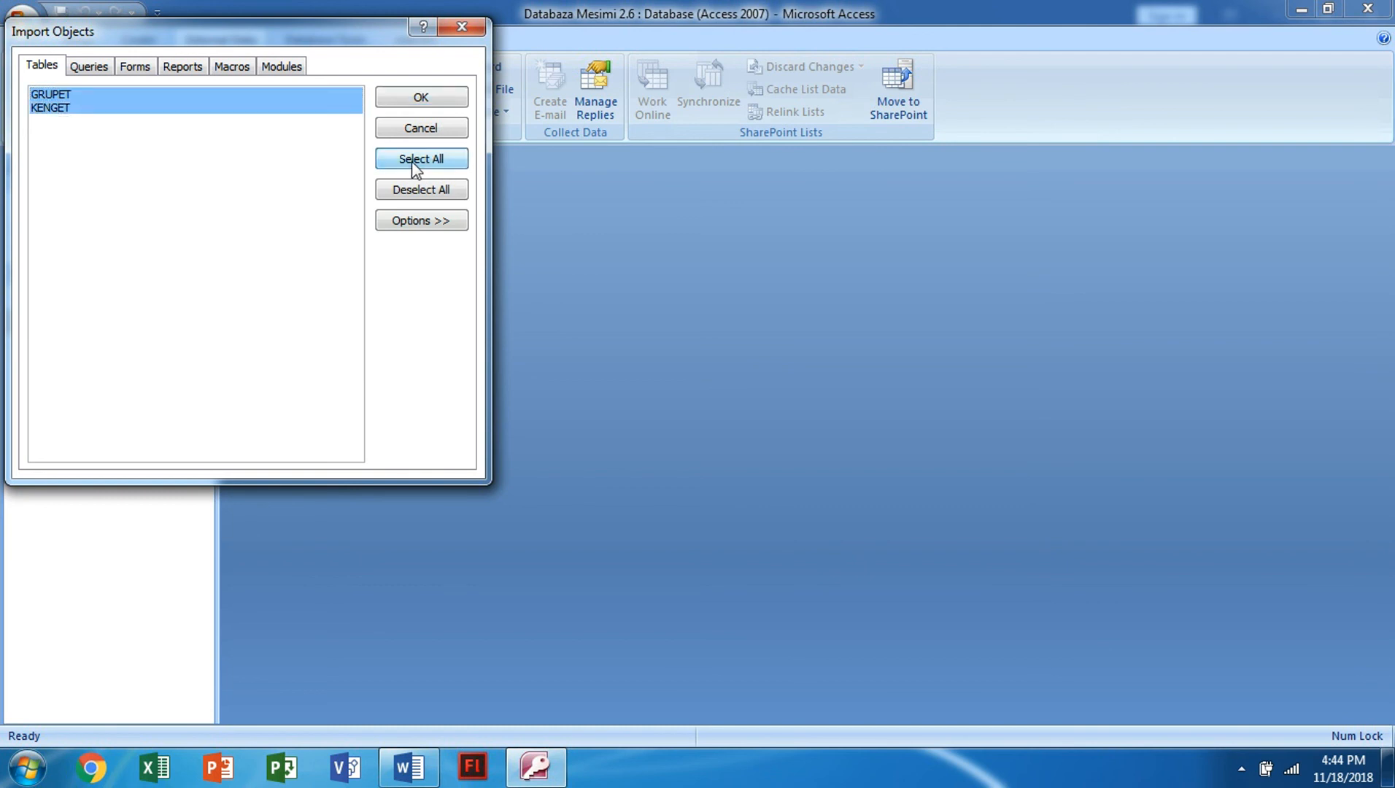
pyautogui.click(382, 99)
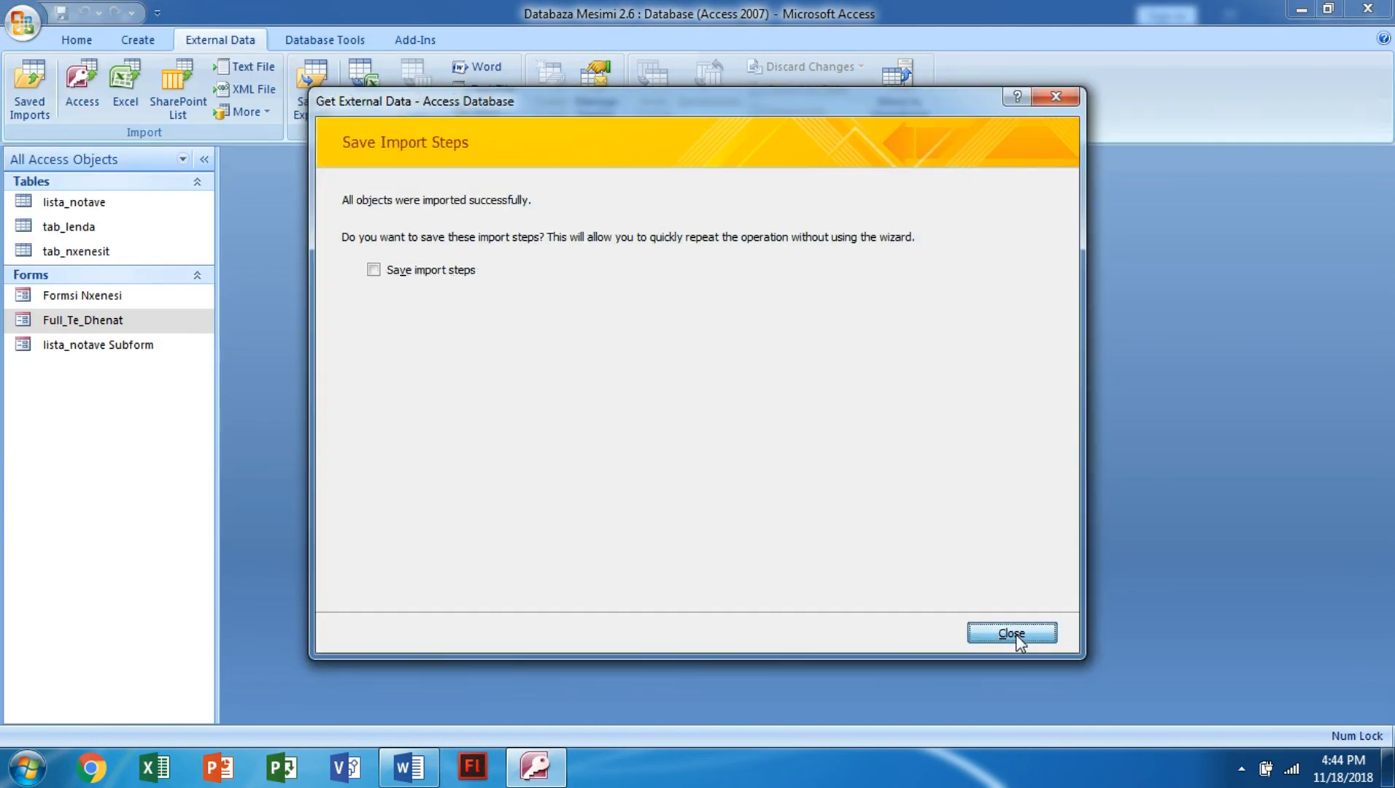
pyautogui.click(1013, 633)
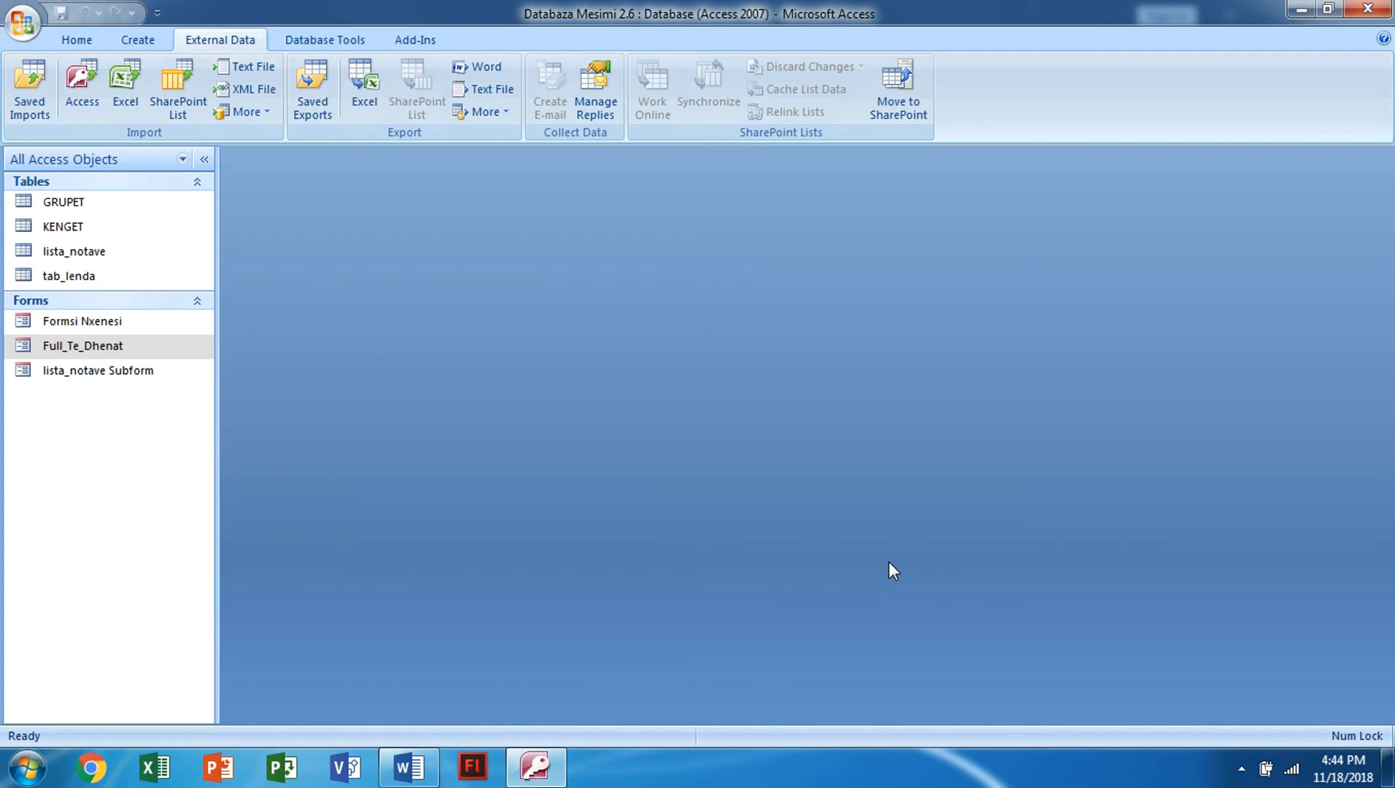
# Open the GRUPET and KENGET tables and briefly check GRUPET's field design.
pyautogui.doubleClick(79, 205)
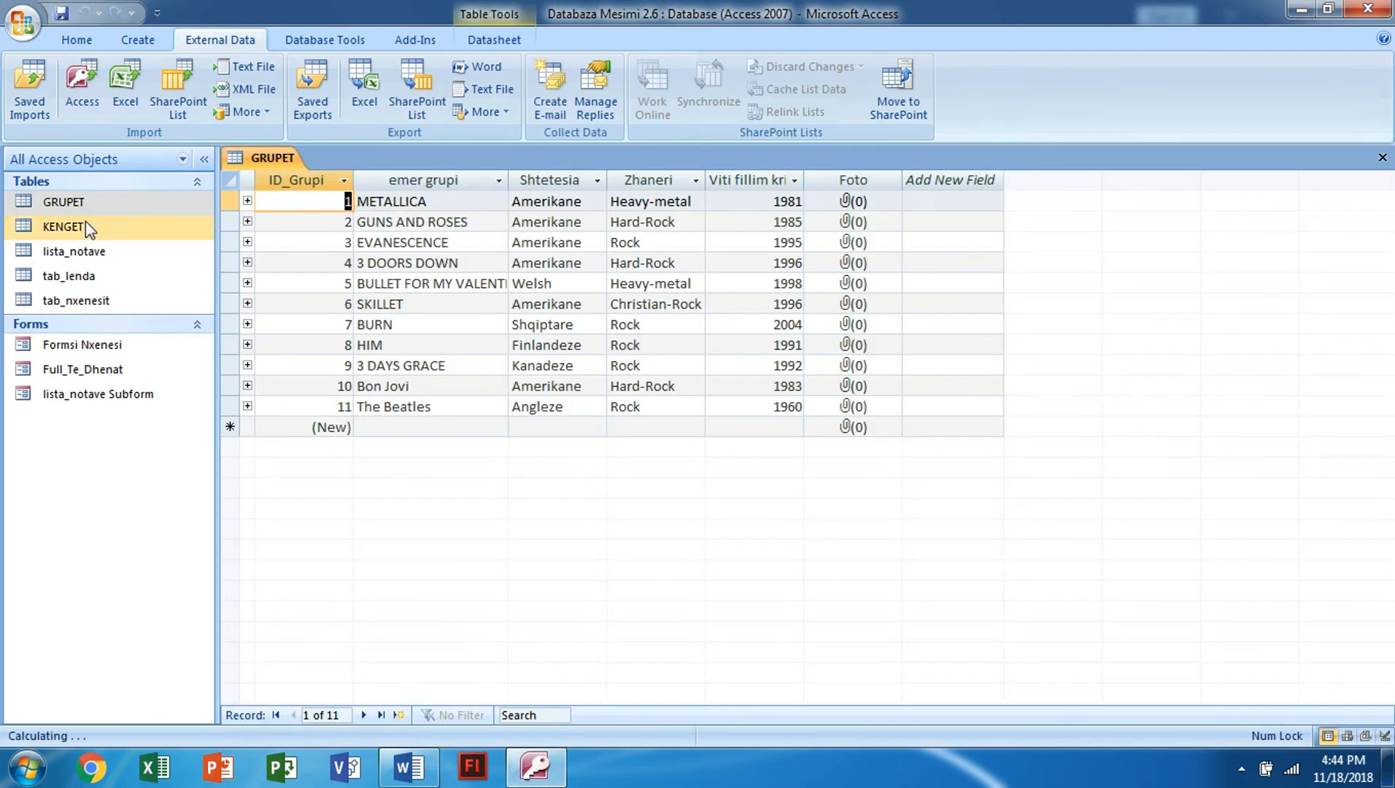
pyautogui.doubleClick(85, 225)
pyautogui.doubleClick(82, 203)
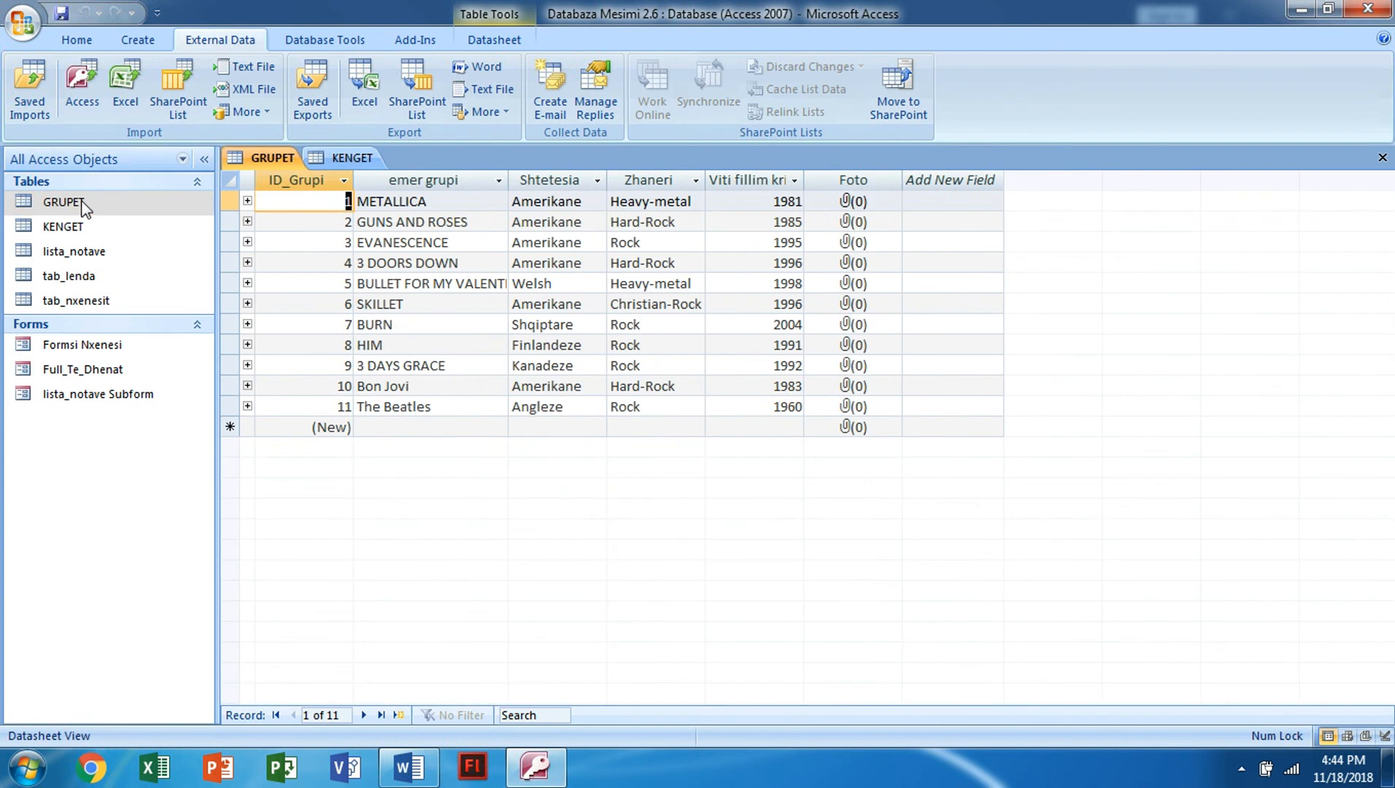
pyautogui.click(77, 40)
pyautogui.click(33, 80)
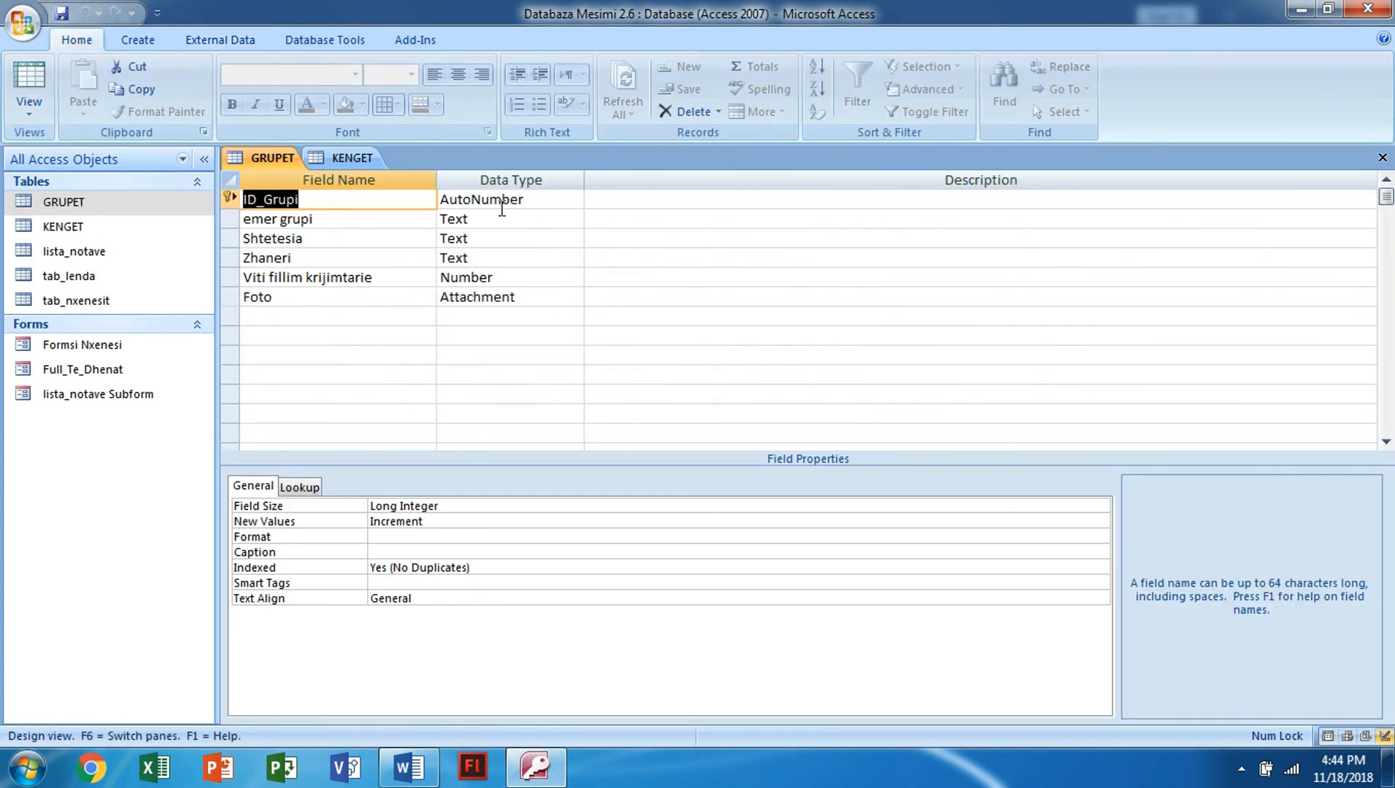
pyautogui.click(31, 81)
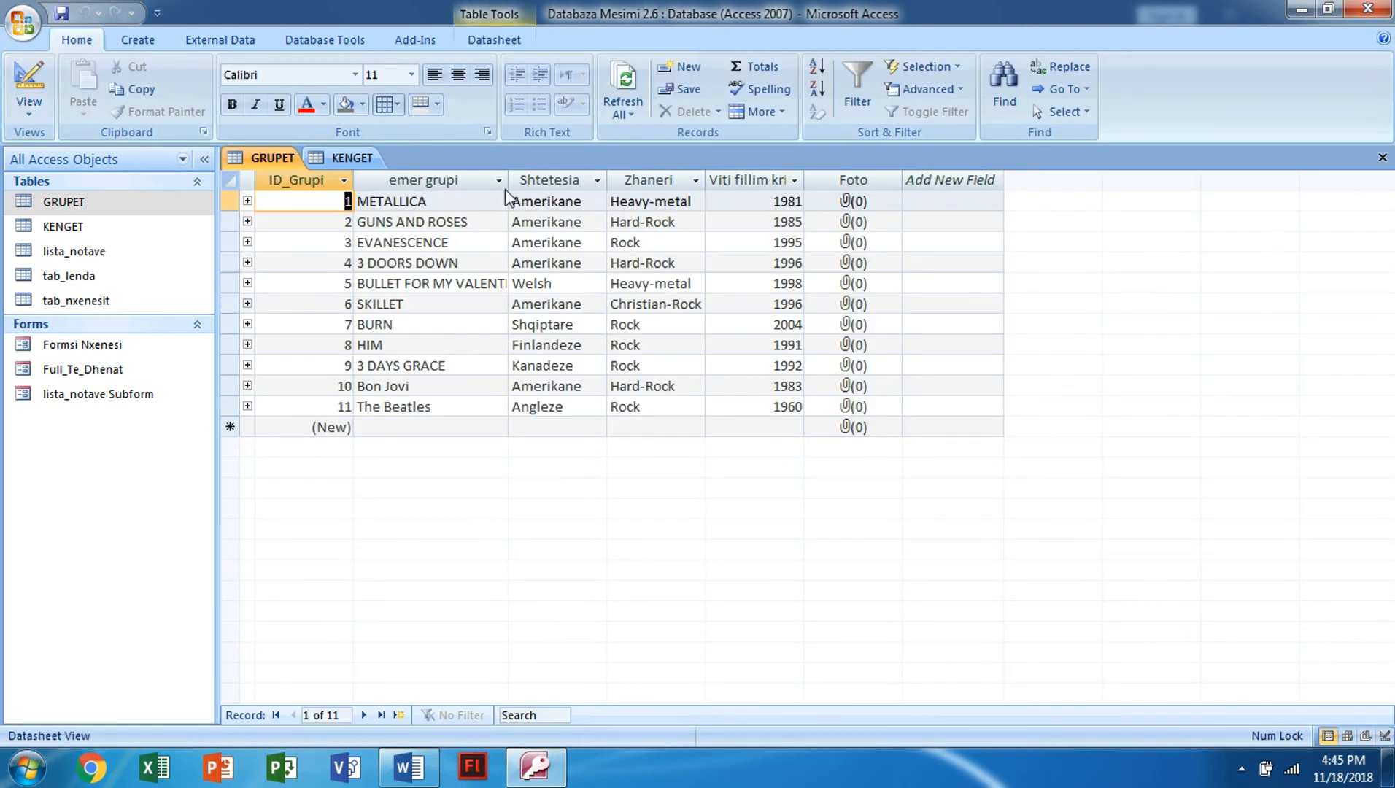
# Widen KENGET's Writer- shkrimtari column so full writer names show.
pyautogui.click(363, 157)
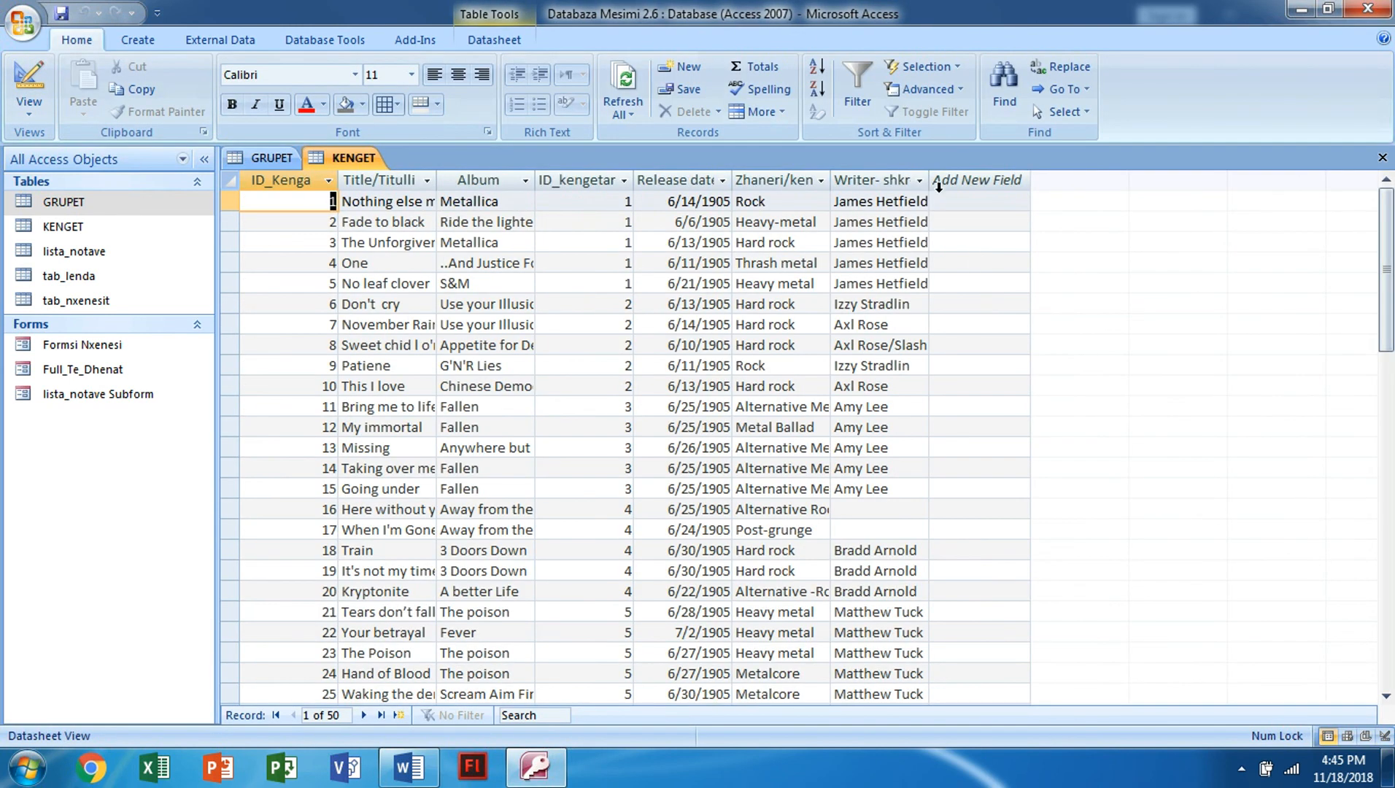
pyautogui.click(928, 182)
pyautogui.click(931, 181)
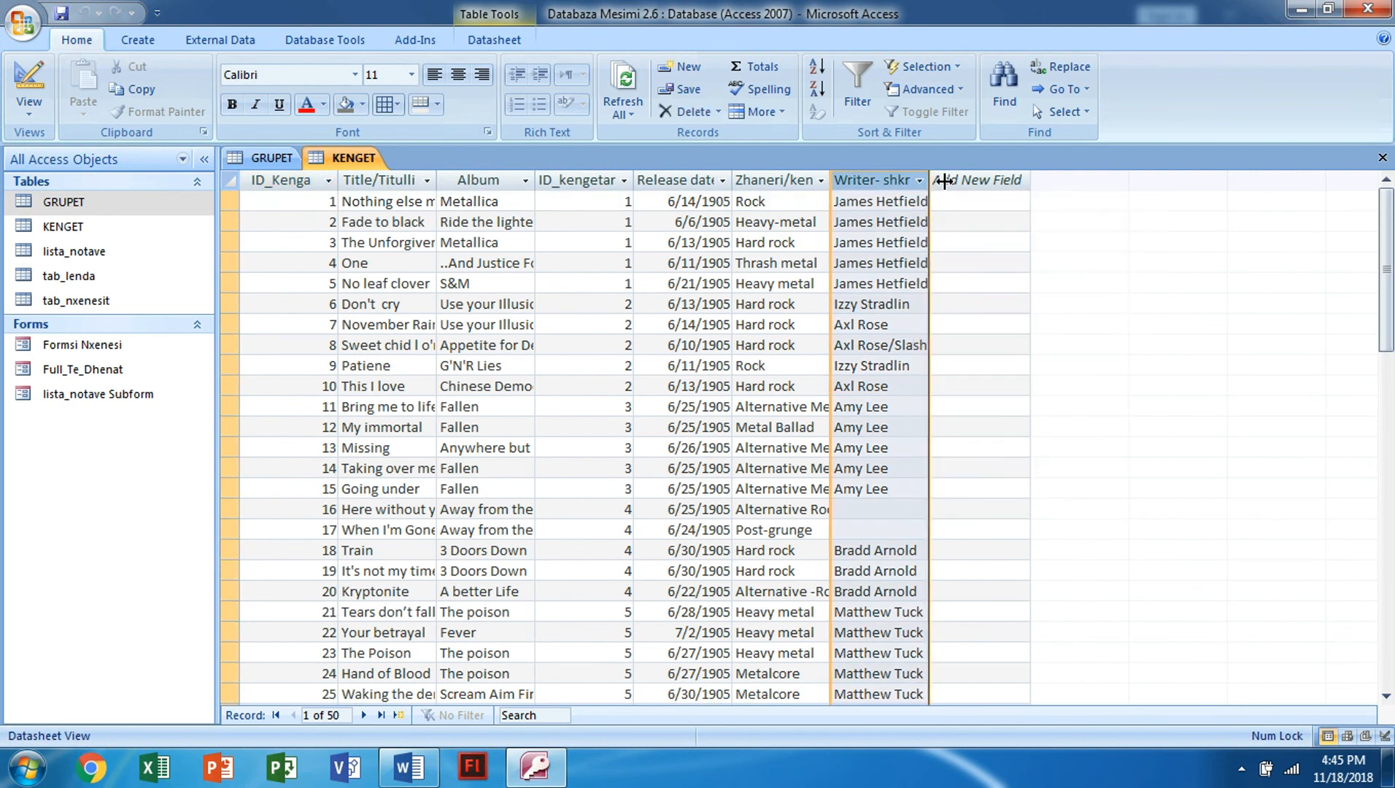
pyautogui.moveTo(931, 181); pyautogui.dragTo(990, 181)
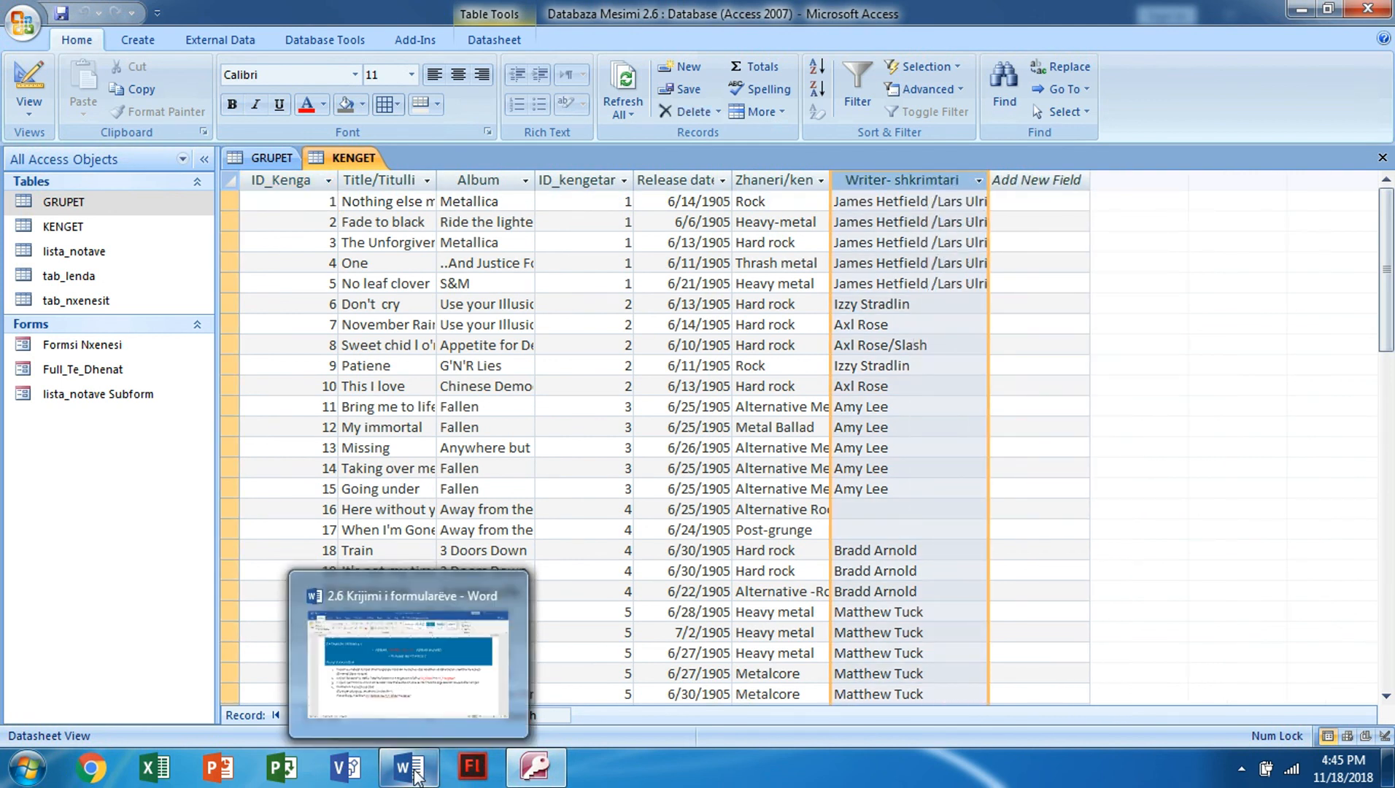
# Highlight the second task about the relationship in Word, then return to Access.
pyautogui.click(434, 759)
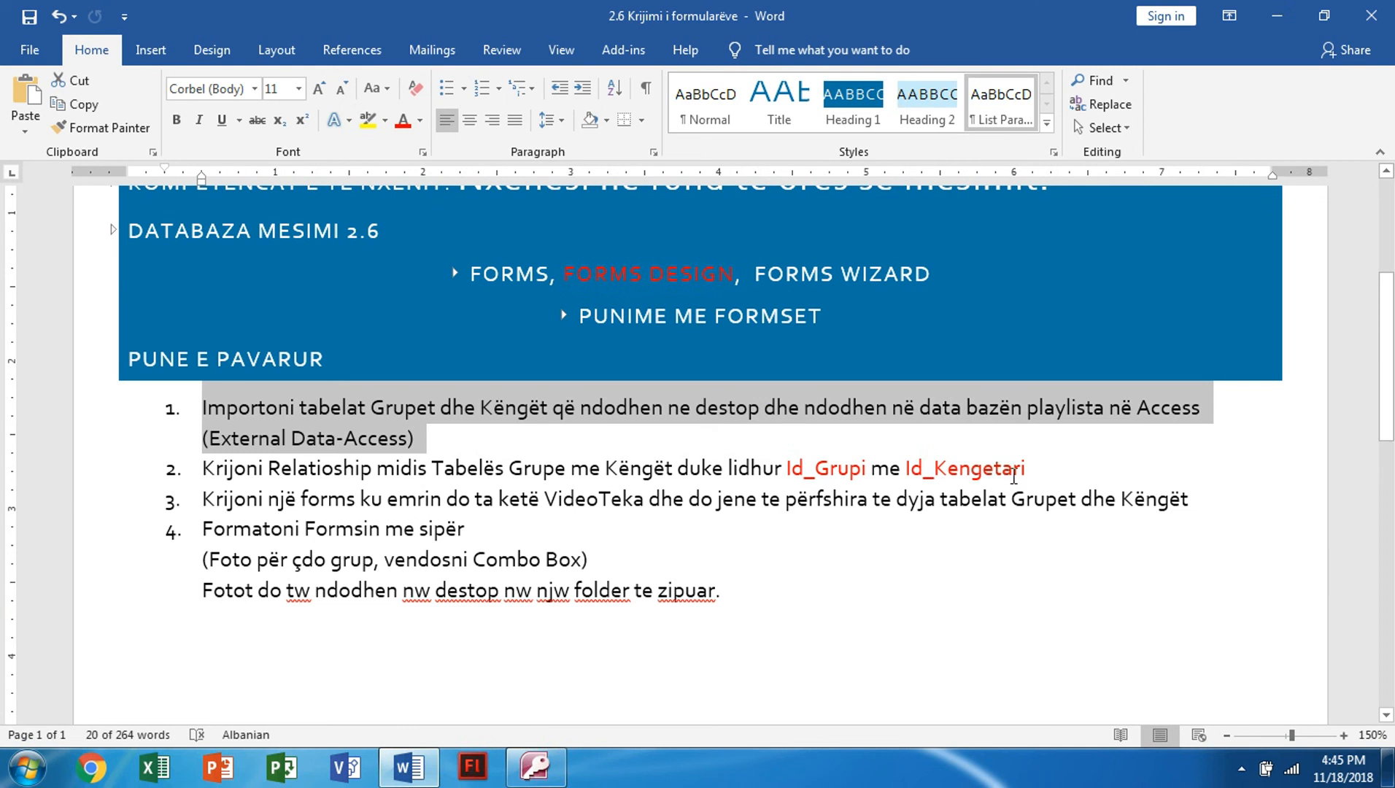
pyautogui.moveTo(1004, 470); pyautogui.dragTo(205, 467)
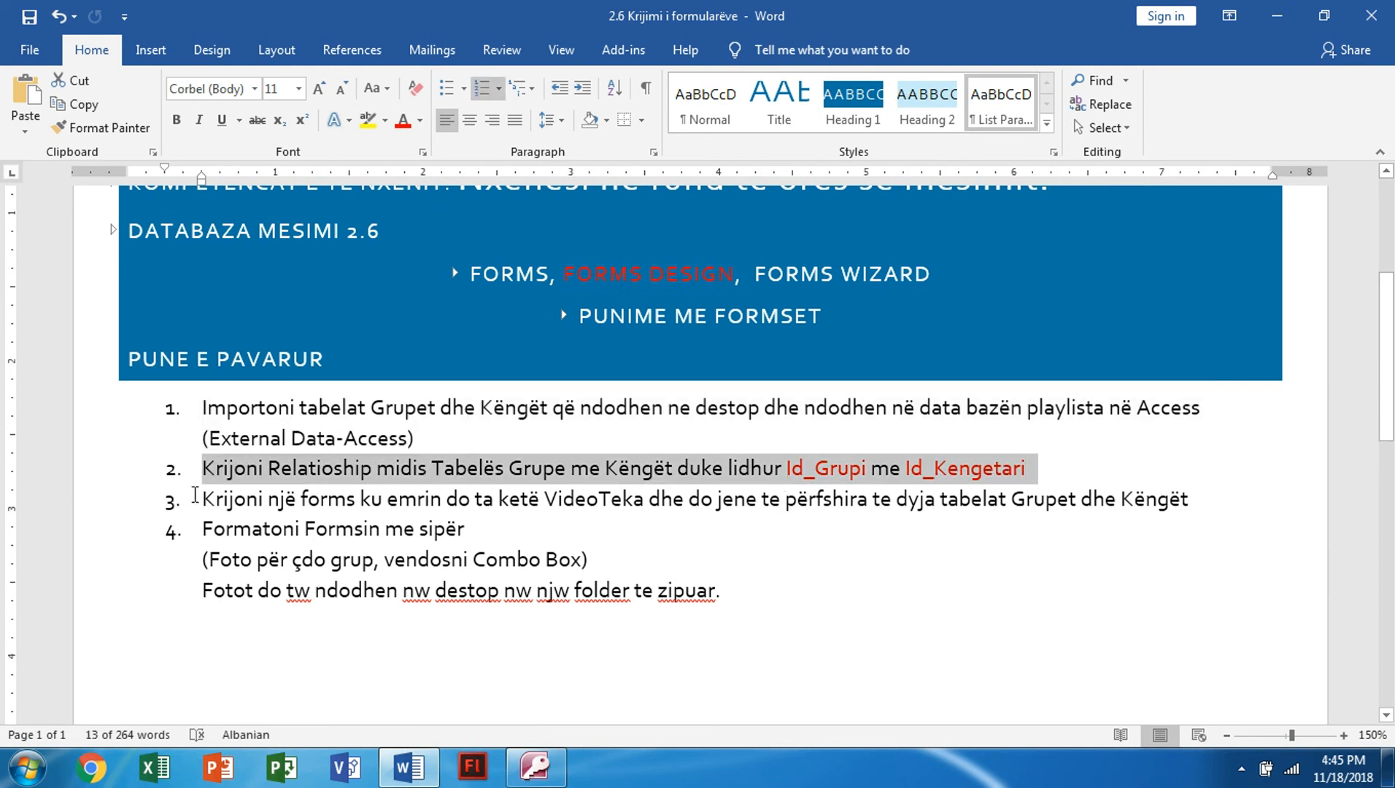
pyautogui.click(535, 766)
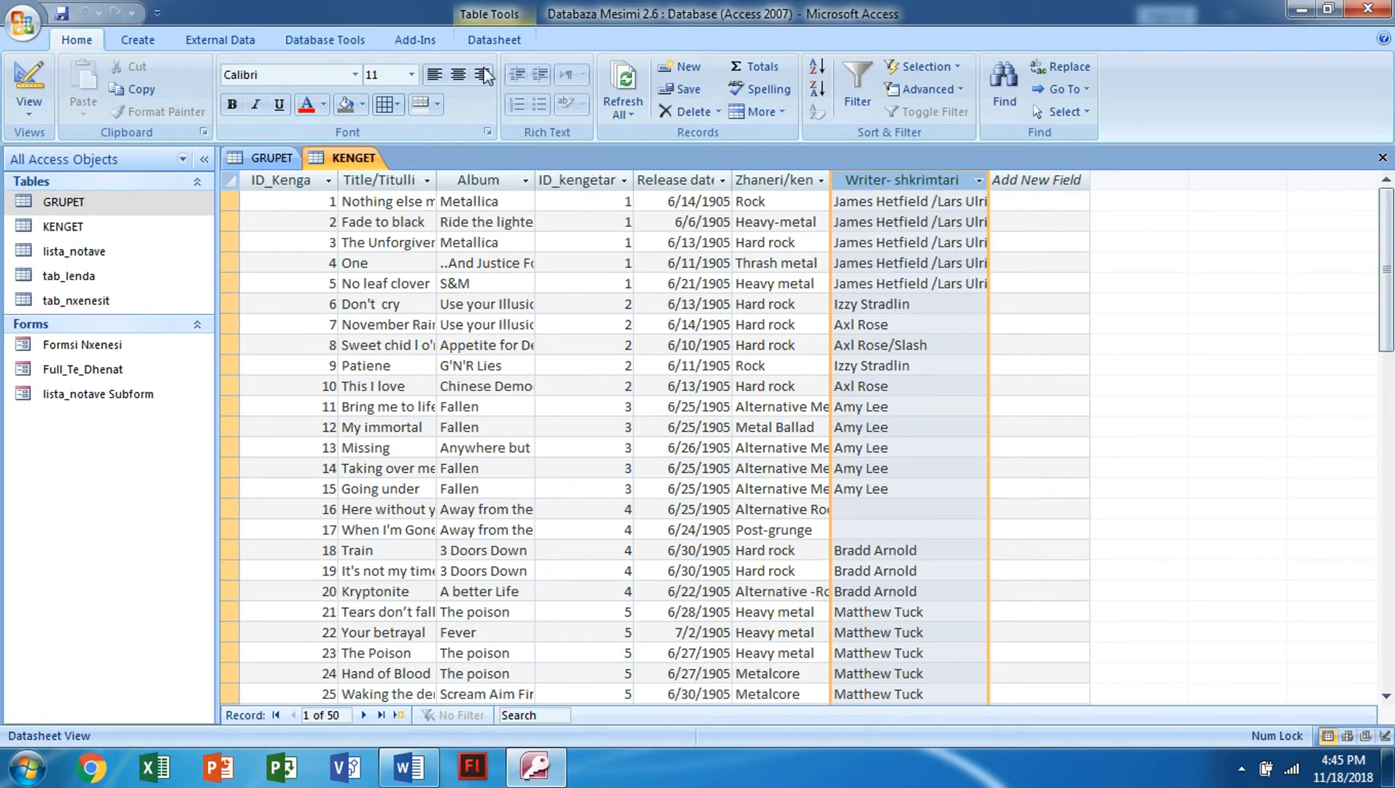
# Add the GRUPET and KENGET tables to the Relationships diagram.
pyautogui.click(332, 41)
pyautogui.click(272, 81)
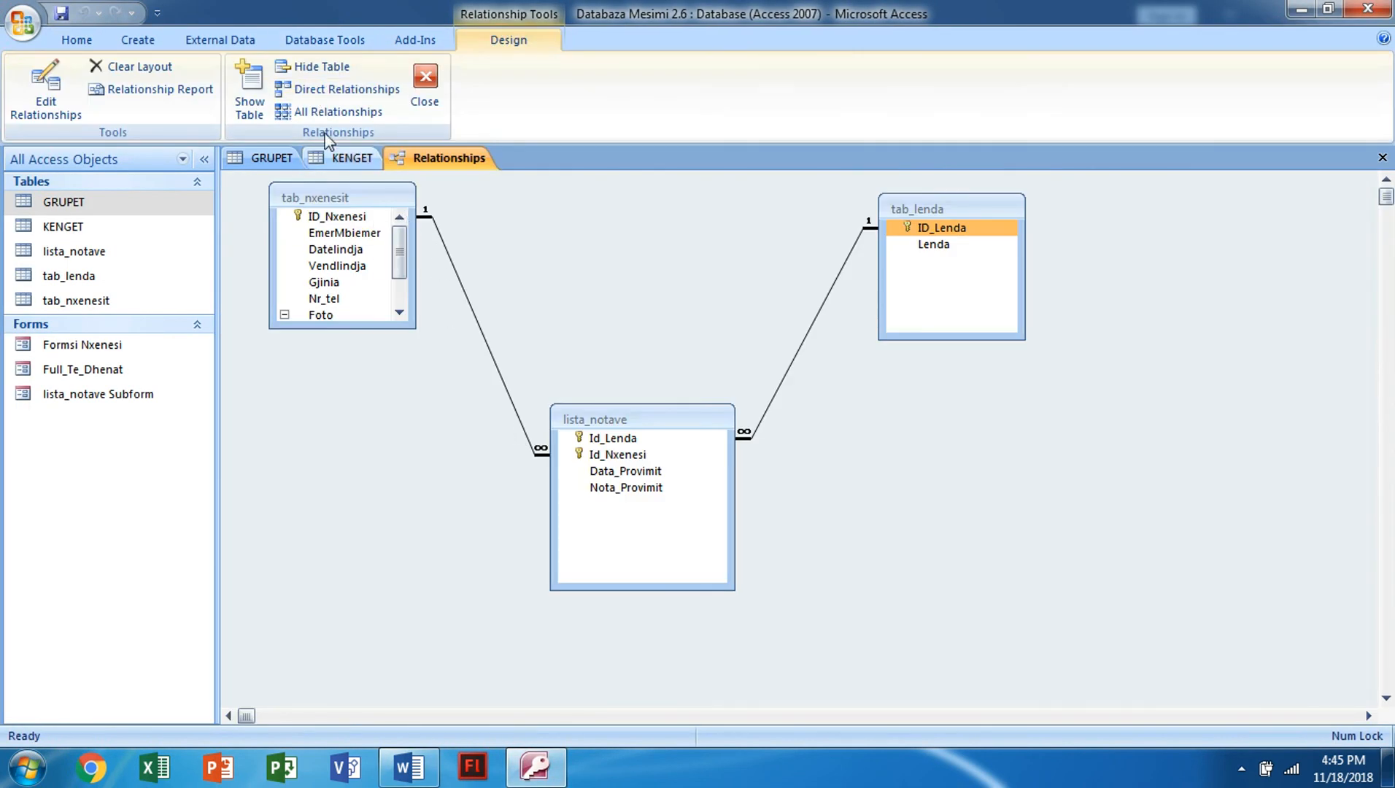
pyautogui.click(252, 86)
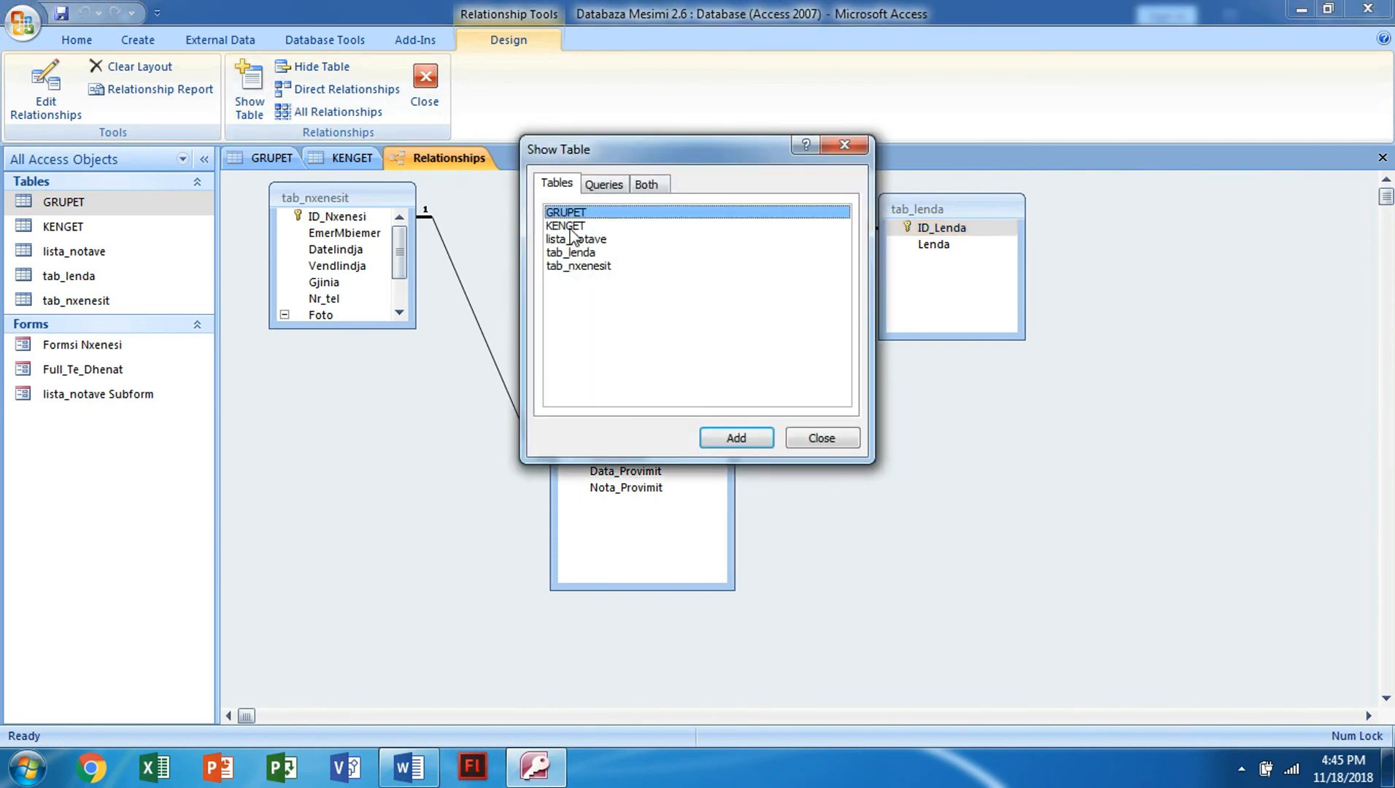
pyautogui.click(731, 442)
pyautogui.click(565, 228)
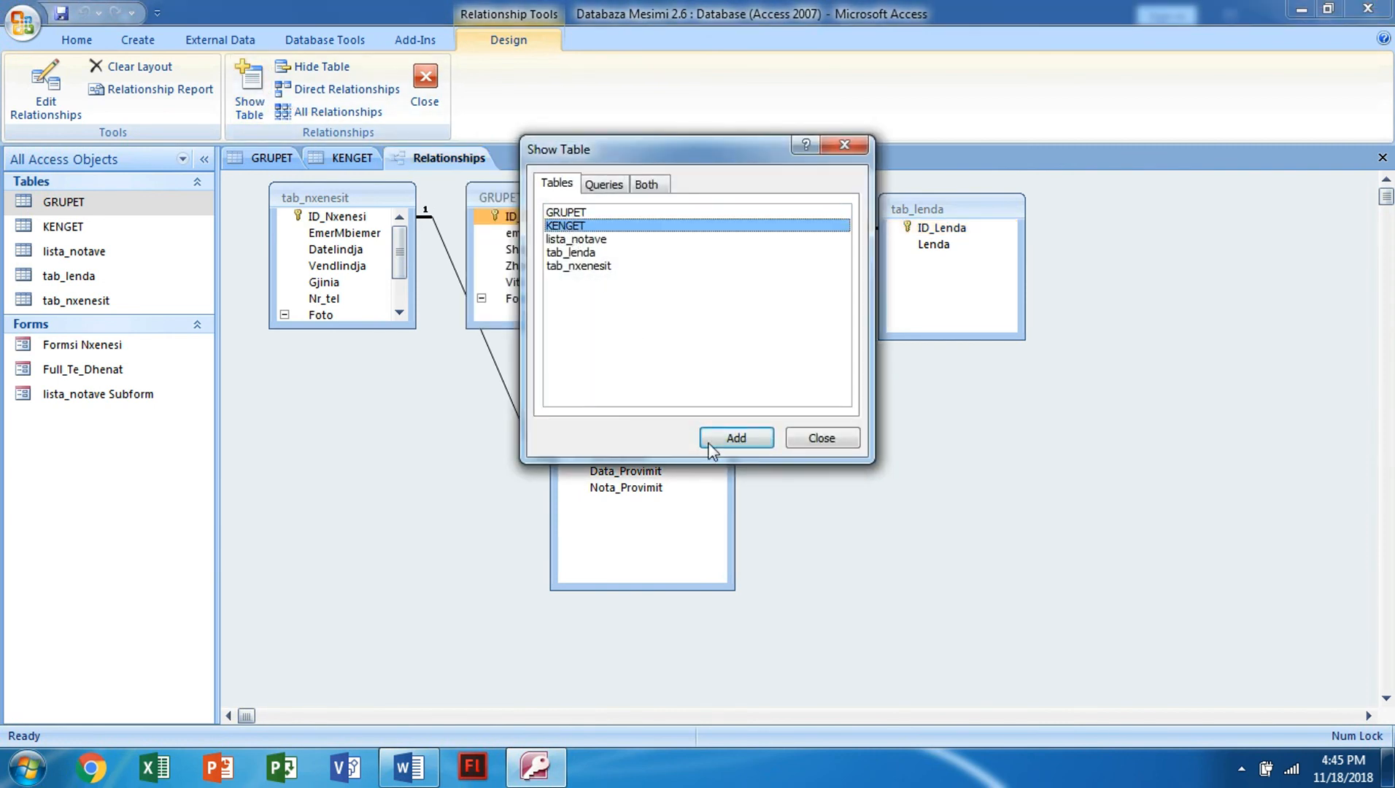
pyautogui.click(748, 442)
pyautogui.click(822, 438)
# Arrange GRUPET and KENGET side by side at lower right and save the layout.
pyautogui.moveTo(704, 196); pyautogui.dragTo(730, 184)
pyautogui.moveTo(583, 203); pyautogui.dragTo(1013, 583)
pyautogui.moveTo(796, 184); pyautogui.dragTo(1229, 476)
pyautogui.moveTo(1013, 575); pyautogui.dragTo(1006, 488)
pyautogui.moveTo(1155, 476); pyautogui.dragTo(1133, 476)
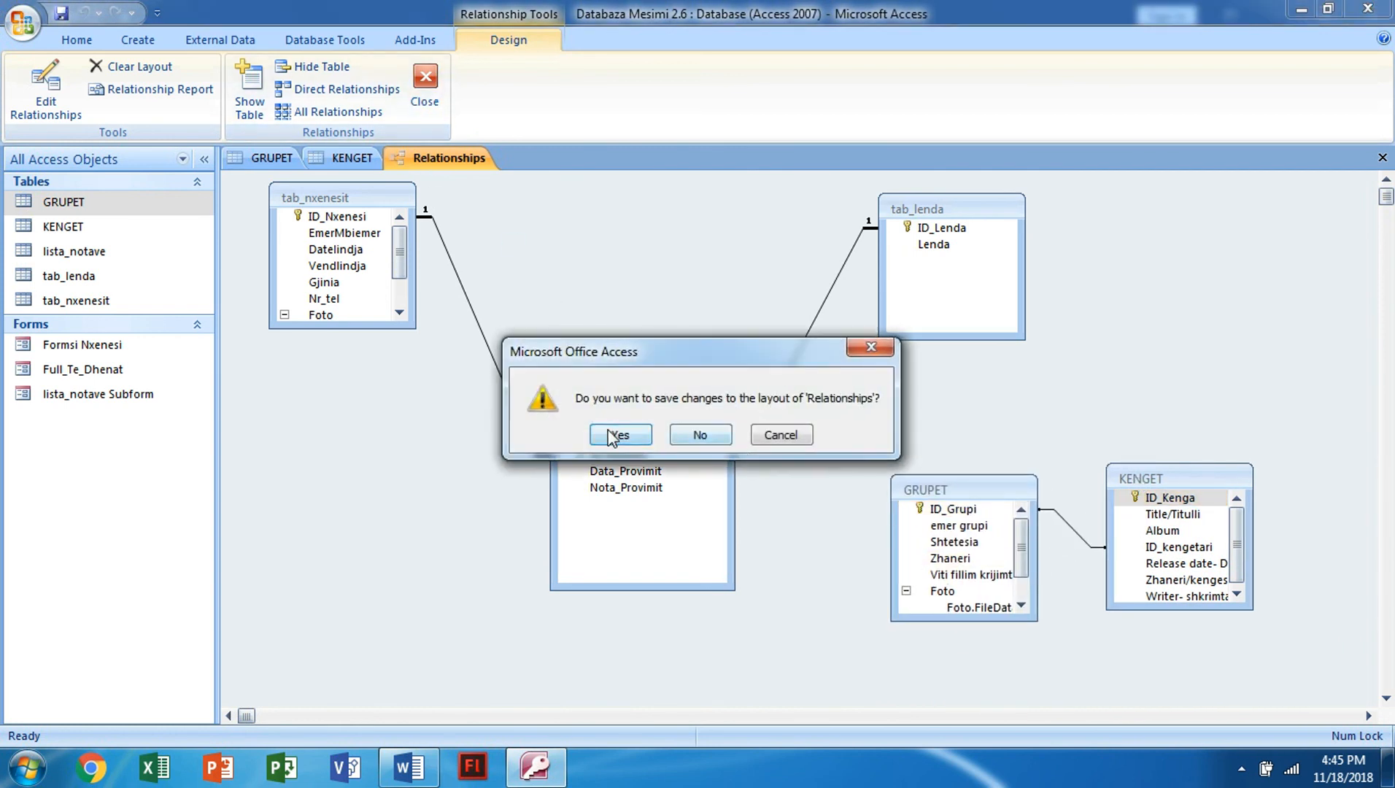
pyautogui.click(618, 435)
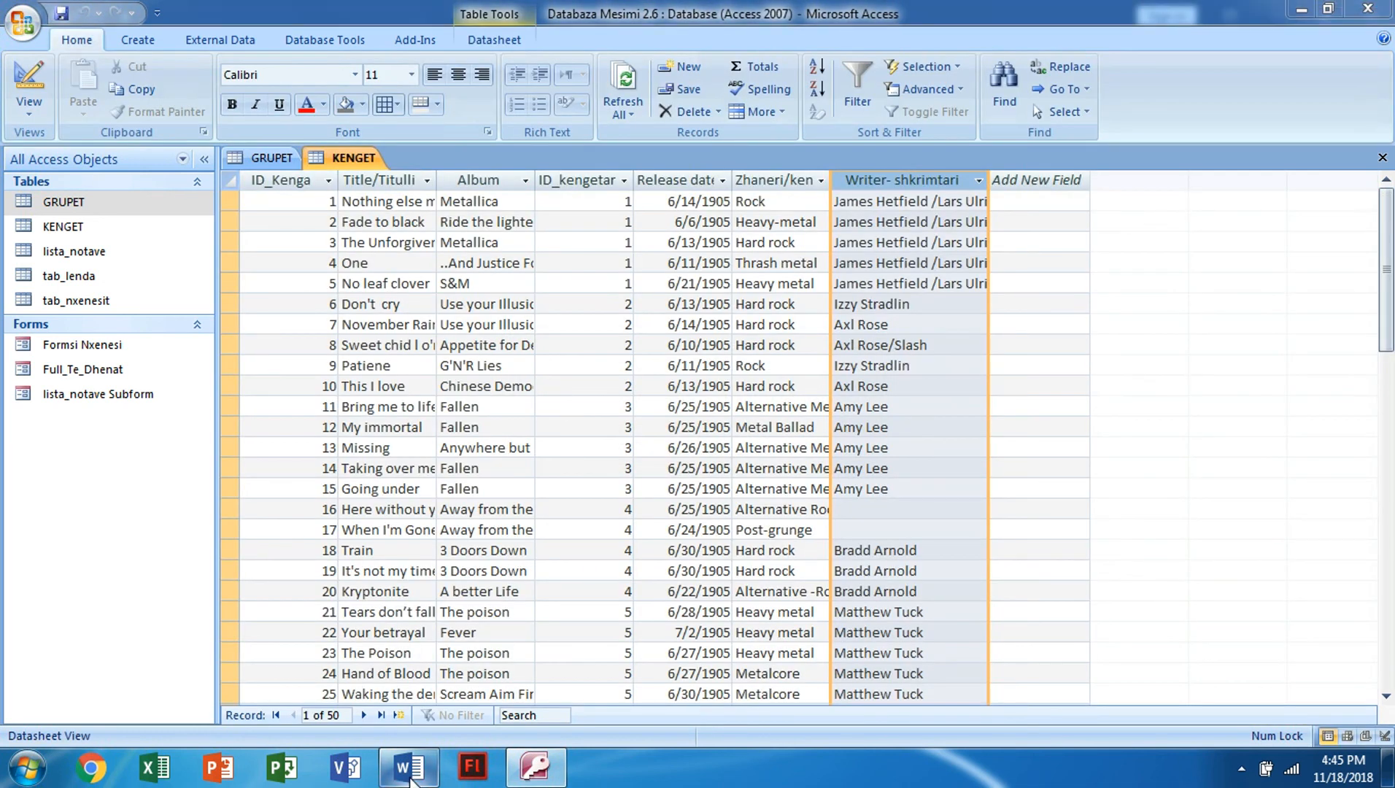
# Highlight the VideoTeka form task in Word, then close all tables, keeping KENGET's layout changes.
pyautogui.click(409, 766)
pyautogui.moveTo(203, 503); pyautogui.dragTo(1189, 509)
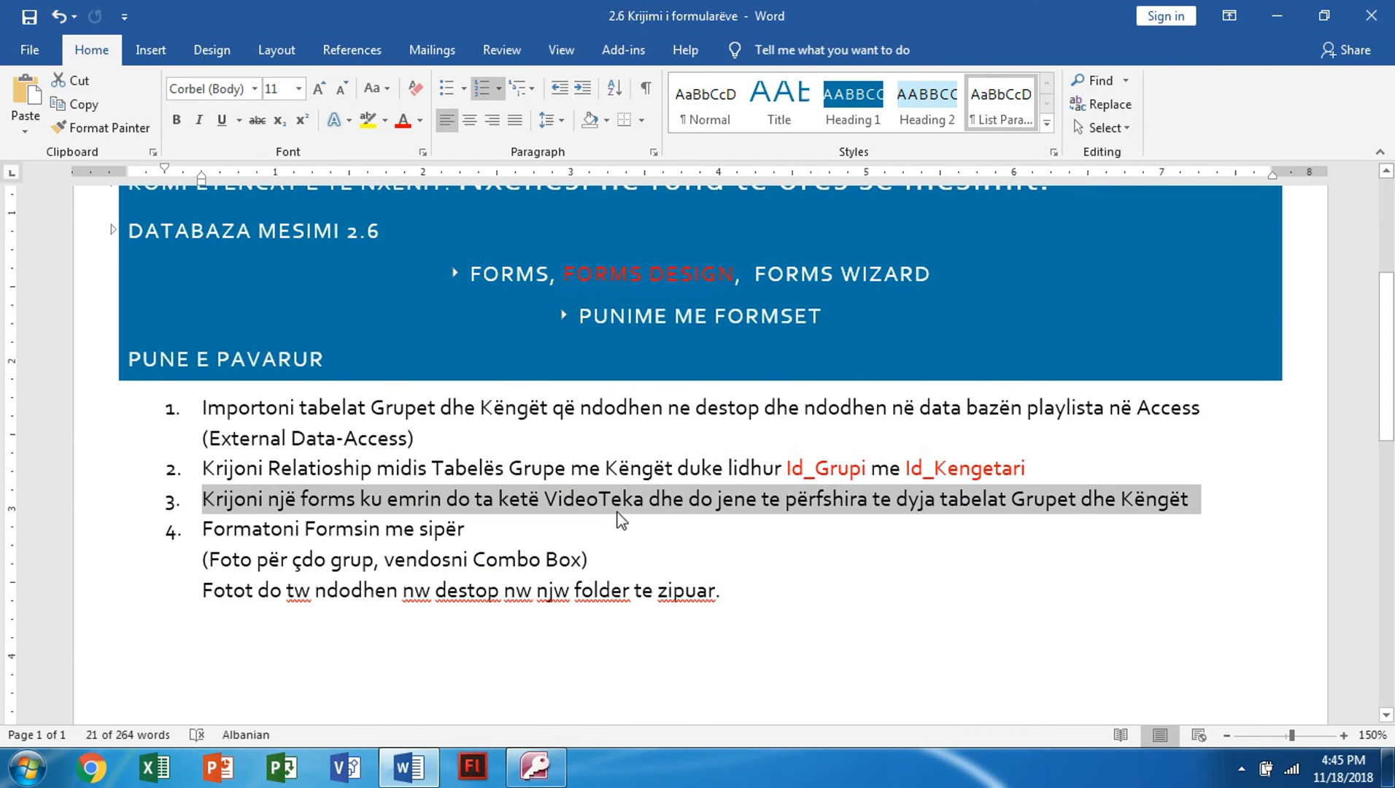
pyautogui.click(536, 766)
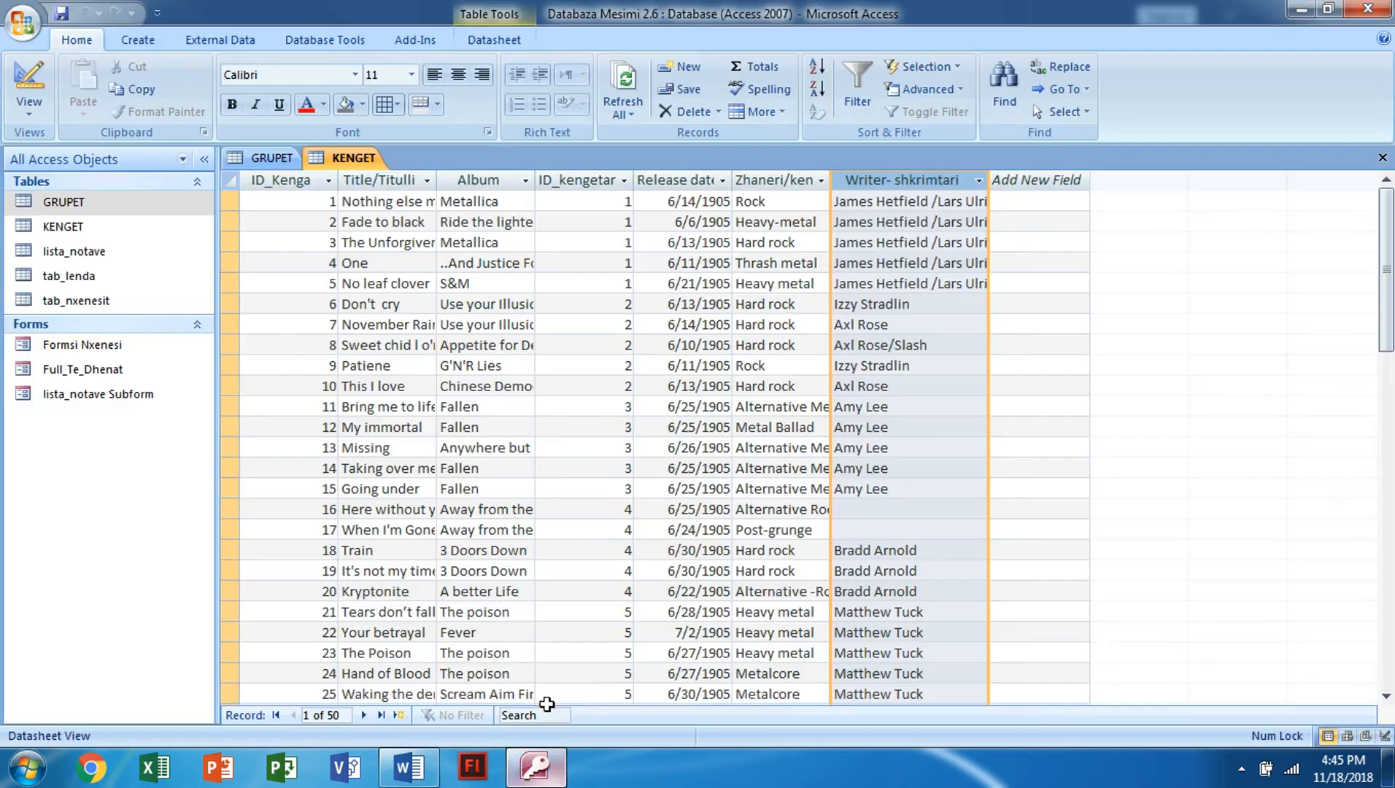
pyautogui.rightClick(288, 165)
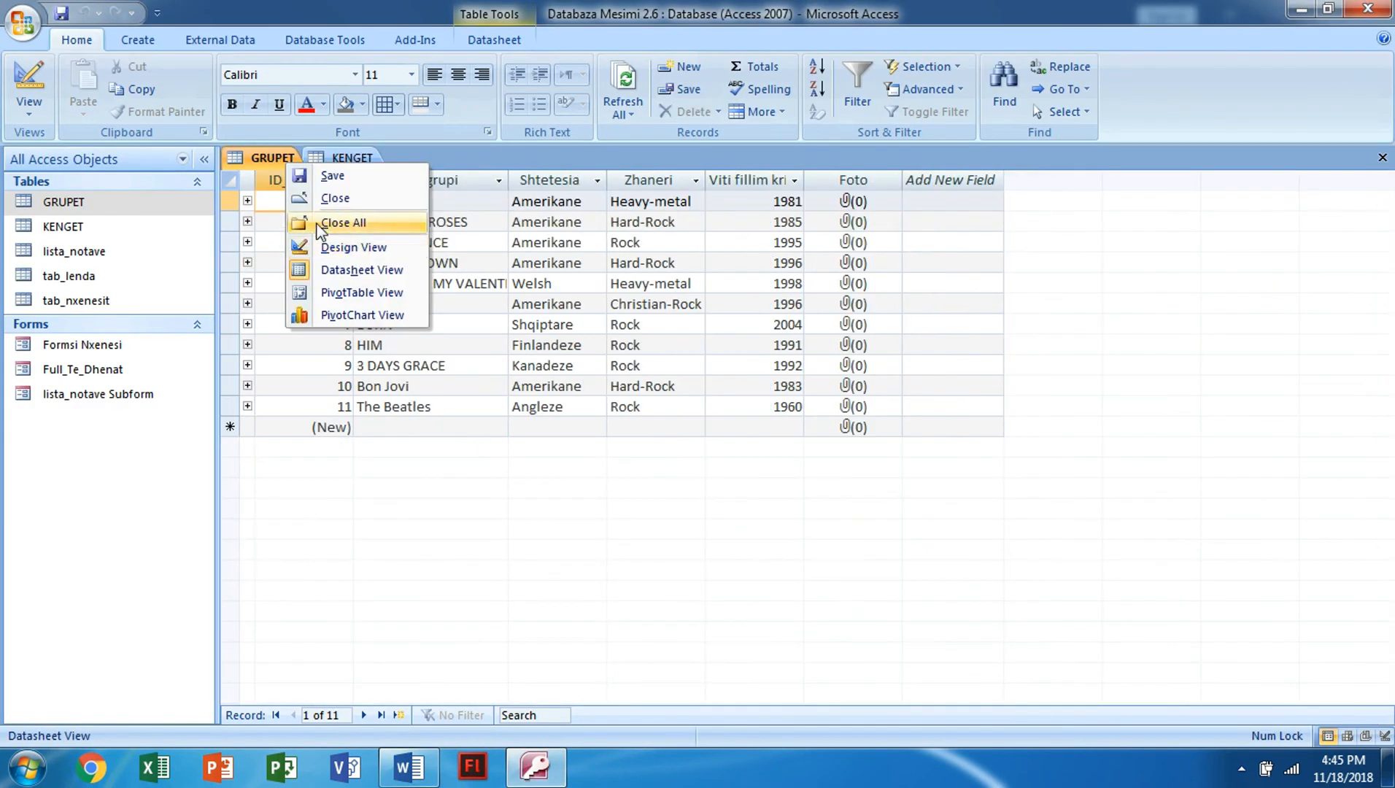
pyautogui.click(335, 222)
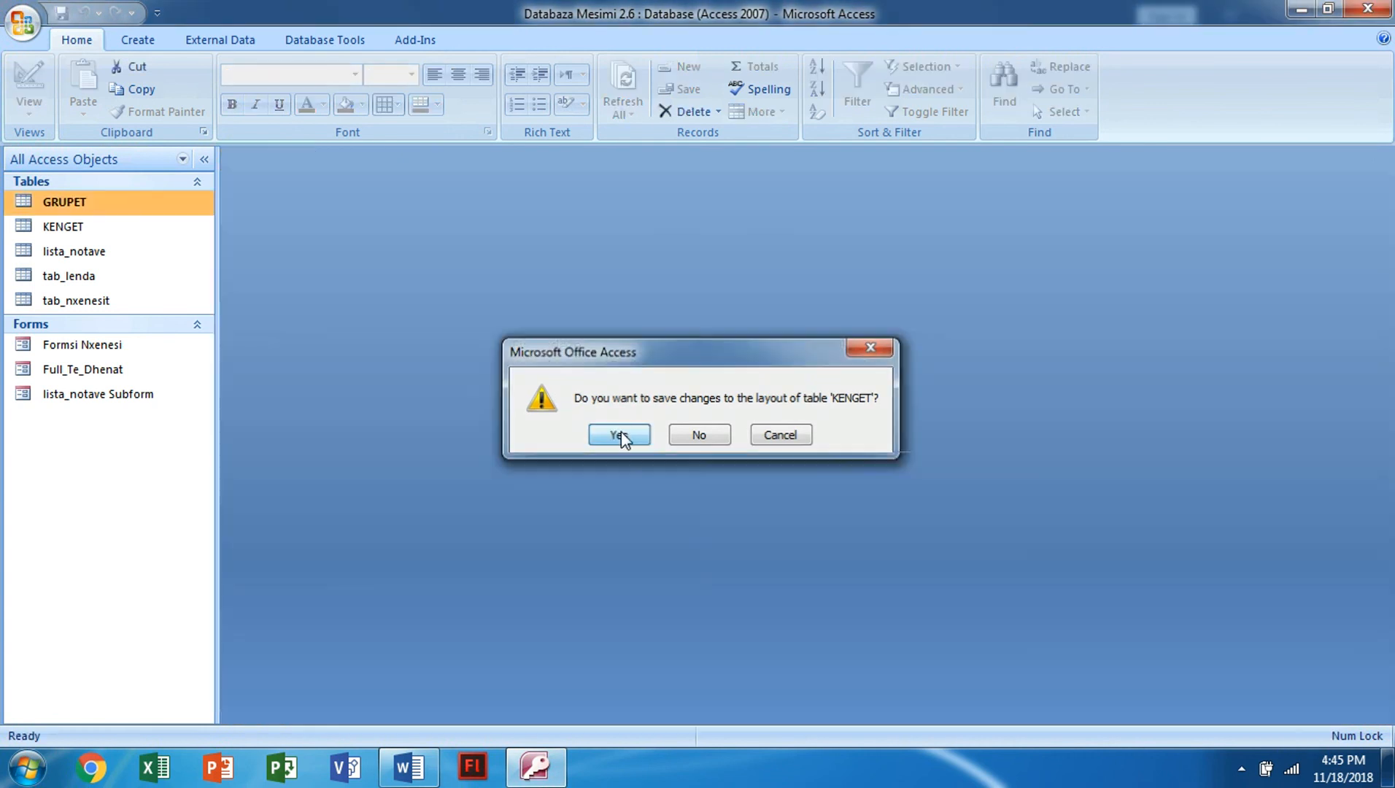
pyautogui.click(619, 435)
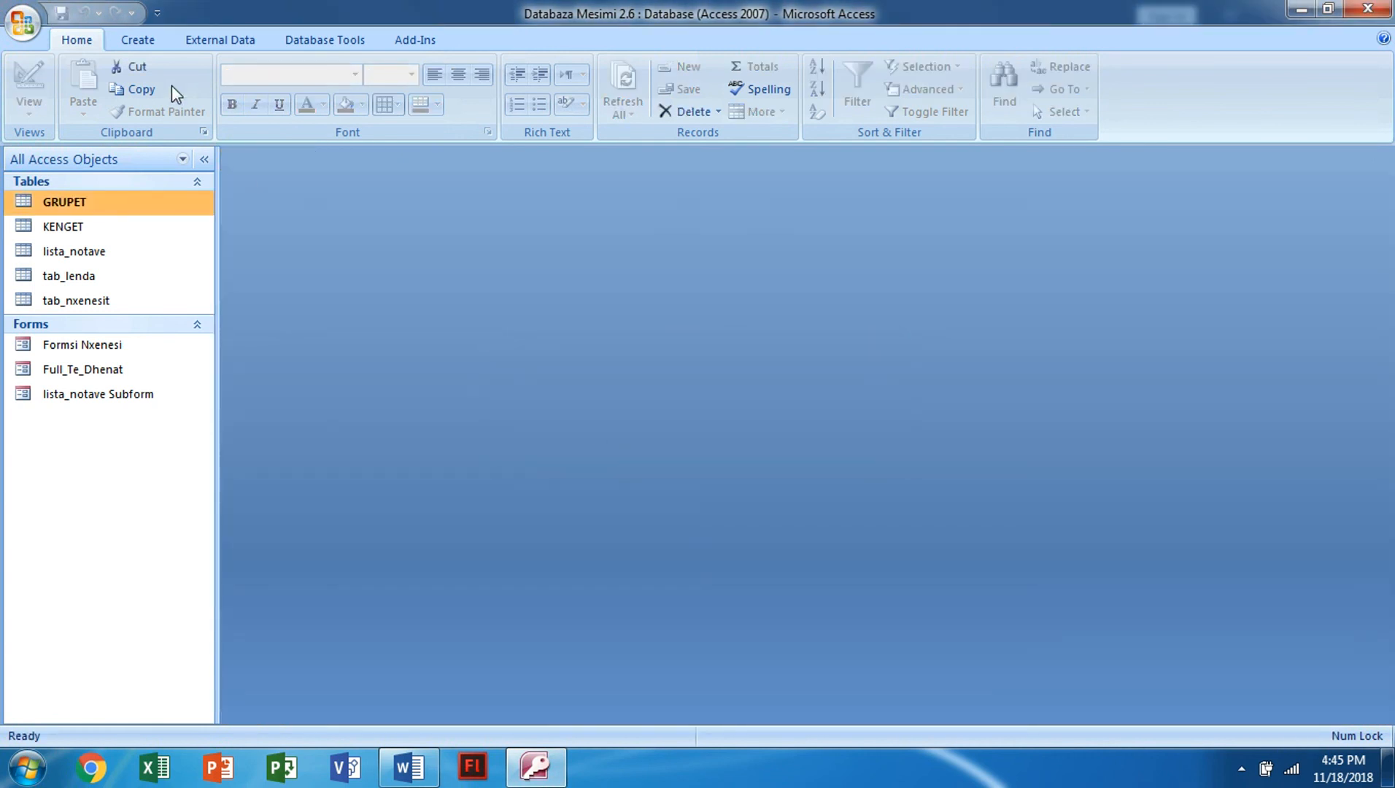
# In the Form Wizard, add all GRUPET fields plus KENGET's ID_Kenga, Title/Titulli, Album, Release date, Zhaneri/kenges, Writer- shkrimtari.
pyautogui.click(138, 40)
pyautogui.click(445, 113)
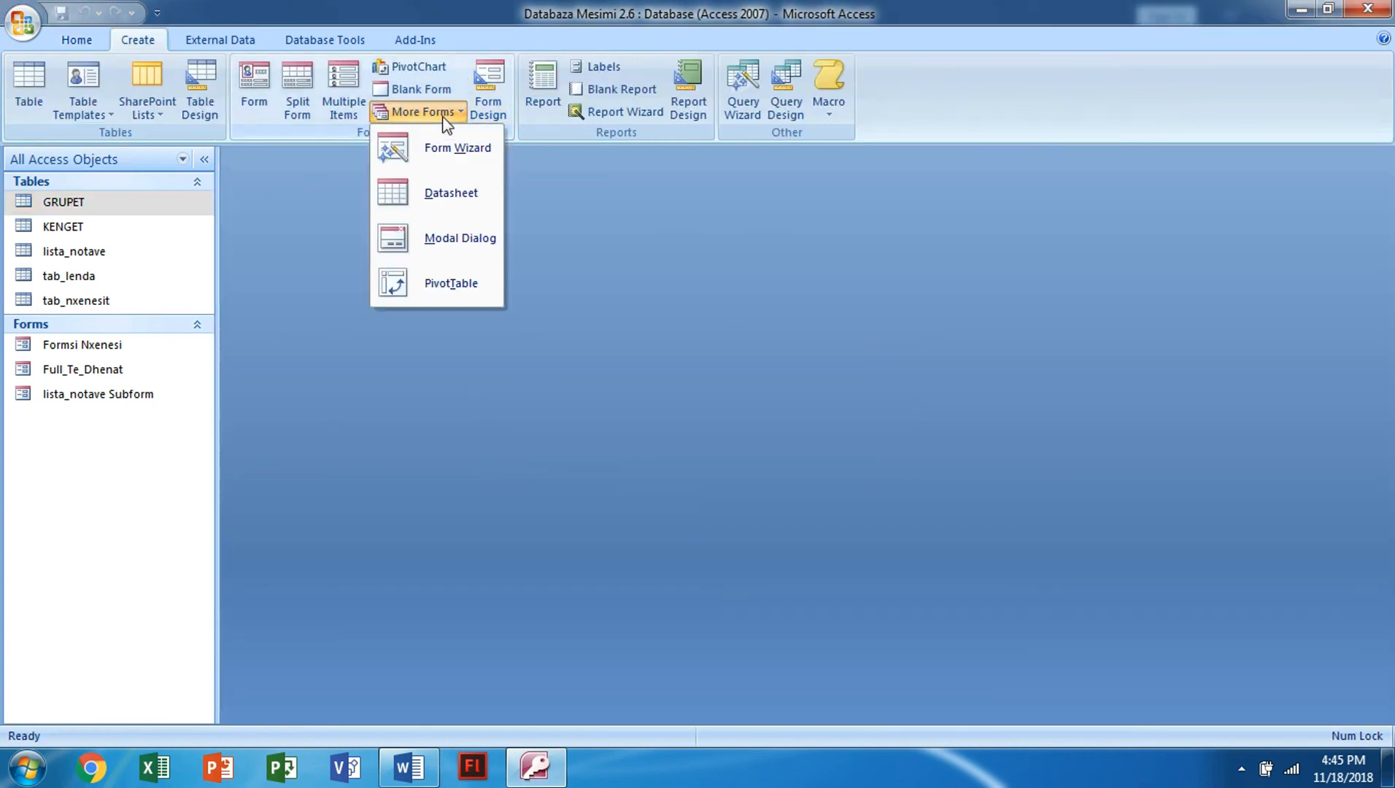
pyautogui.click(455, 162)
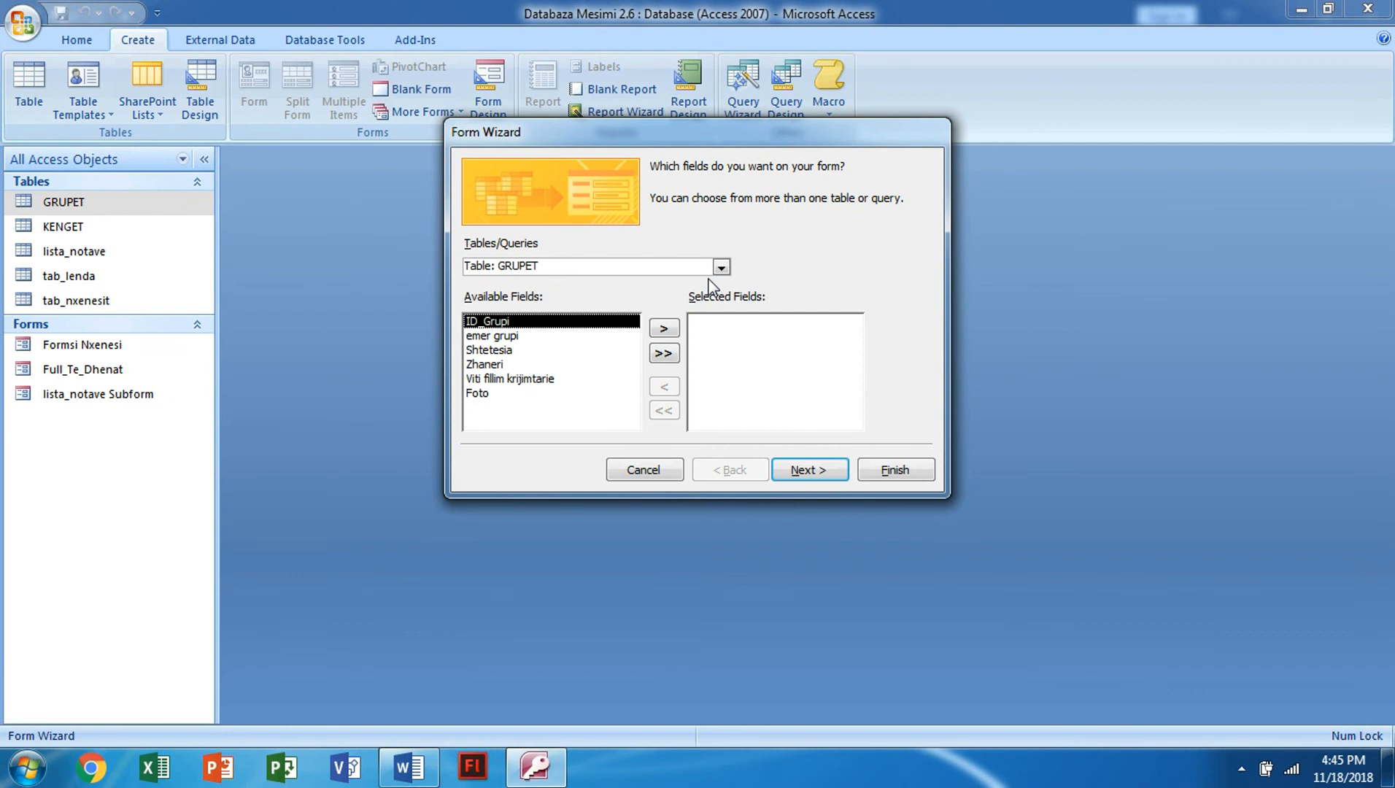
pyautogui.click(662, 354)
pyautogui.click(721, 266)
pyautogui.click(613, 303)
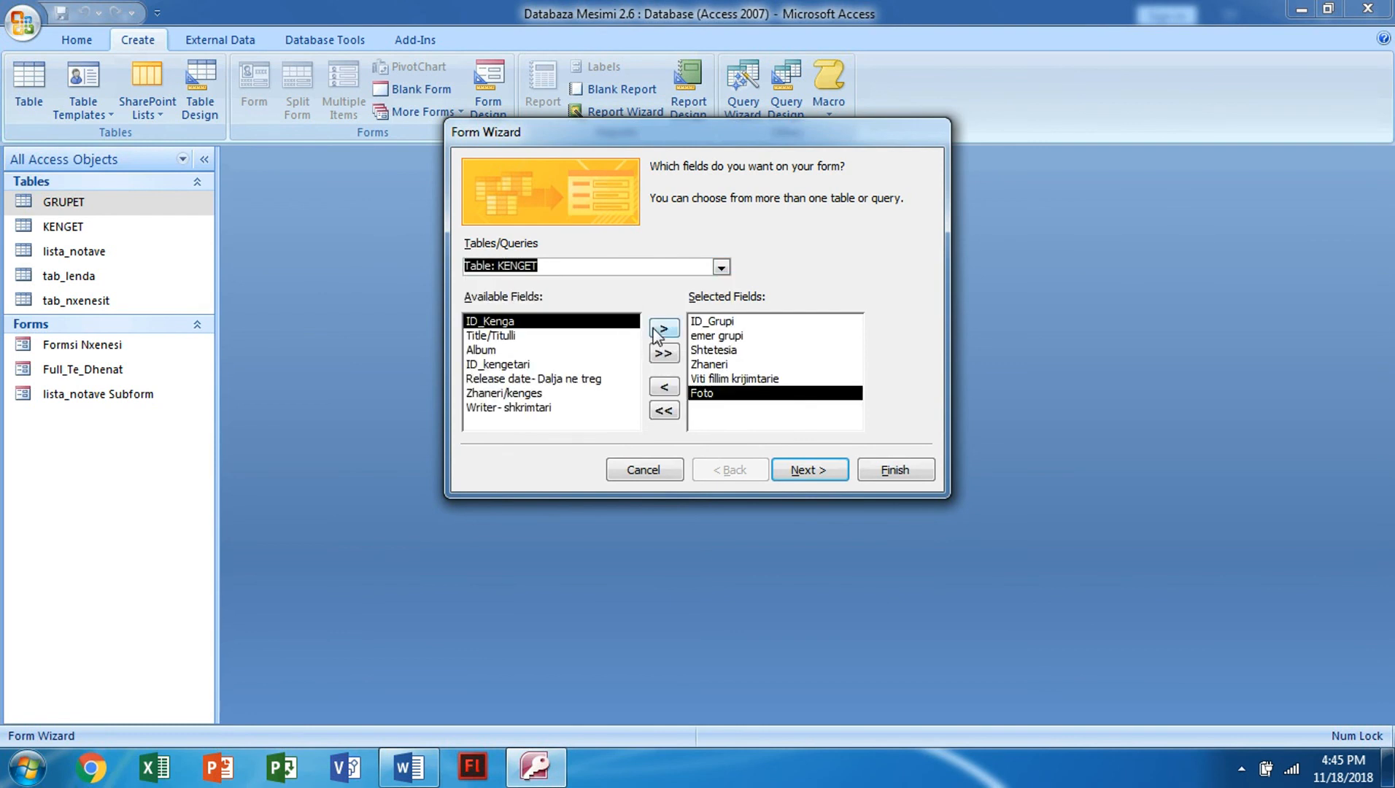
pyautogui.click(654, 328)
pyautogui.click(654, 328)
pyautogui.click(653, 329)
pyautogui.click(613, 335)
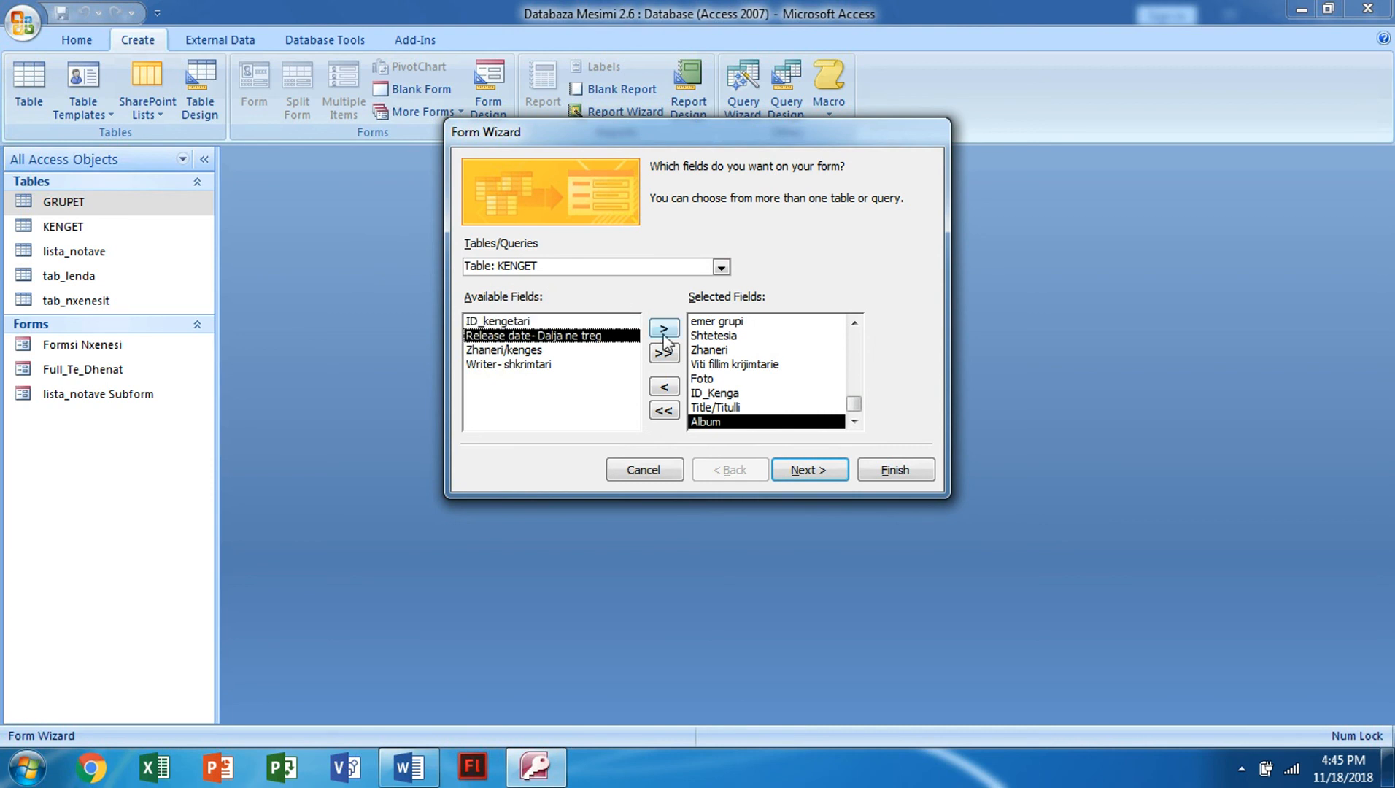
pyautogui.click(663, 332)
pyautogui.click(664, 332)
pyautogui.click(664, 332)
# Accept the default layout and Equity style, title the form VideoTeka, and finish.
pyautogui.click(800, 470)
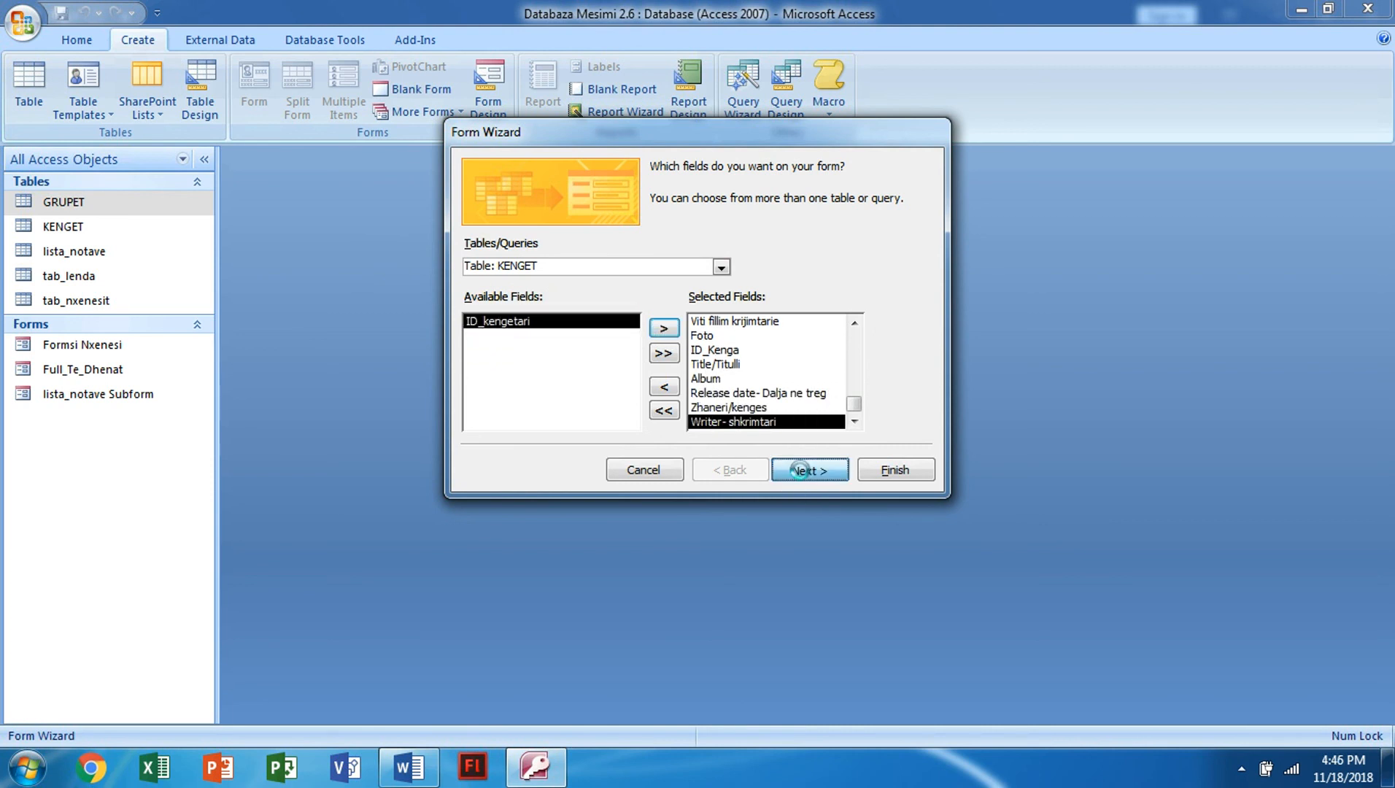
pyautogui.click(807, 473)
pyautogui.click(807, 472)
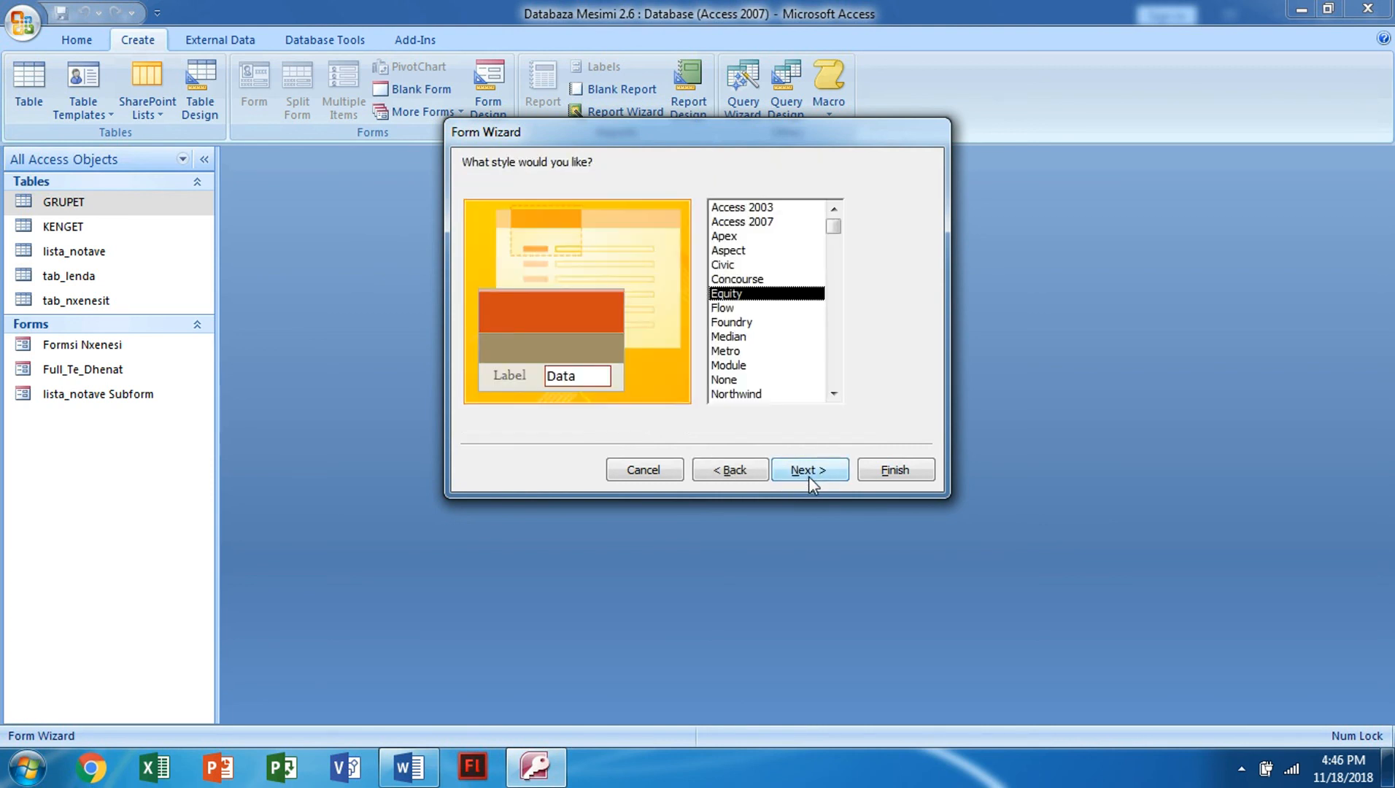
pyautogui.click(807, 473)
pyautogui.moveTo(740, 191); pyautogui.dragTo(547, 190)
pyautogui.press('capslock')
pyautogui.write('VideoTeka')
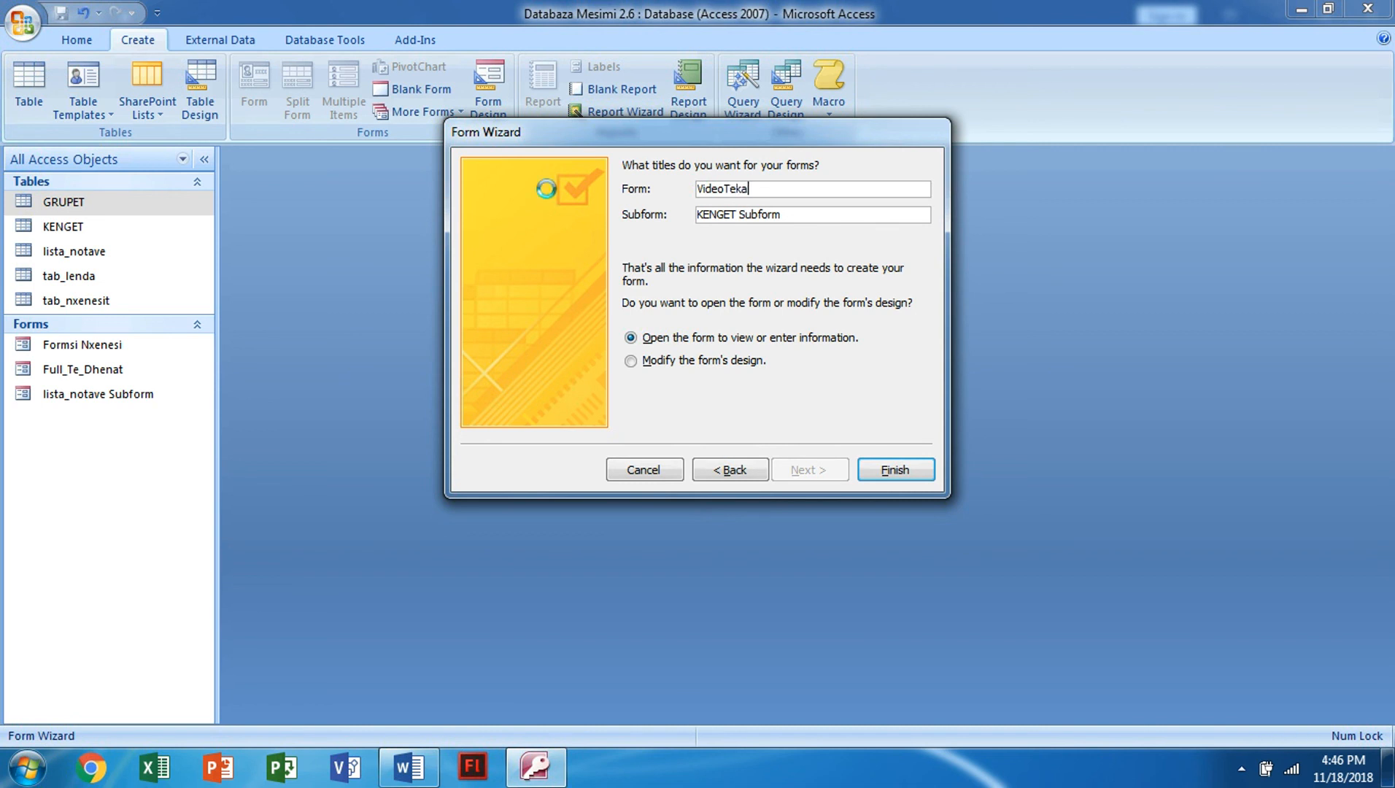
pyautogui.press('Return')
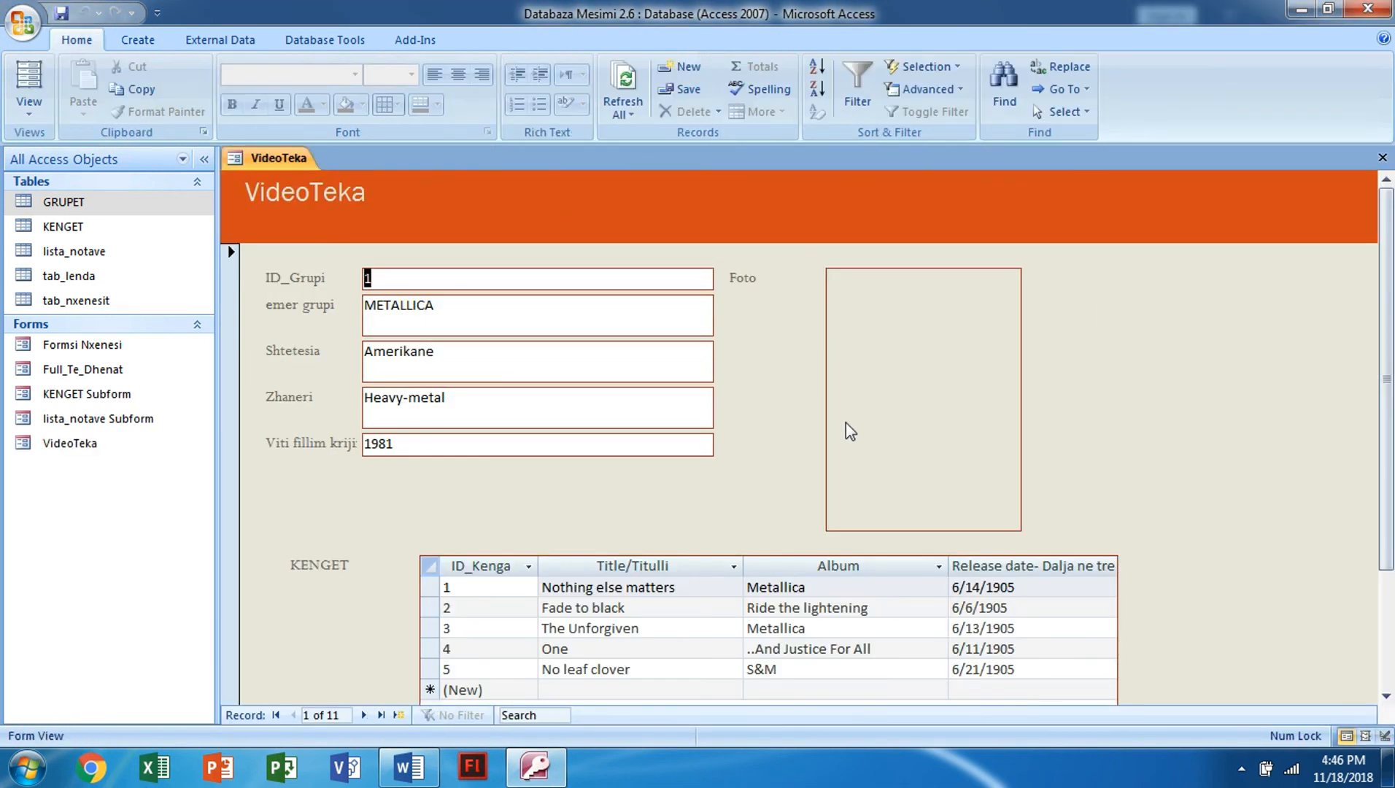
# Switch VideoTeka to Layout View and resize the VideoTeka title label.
pyautogui.click(863, 346)
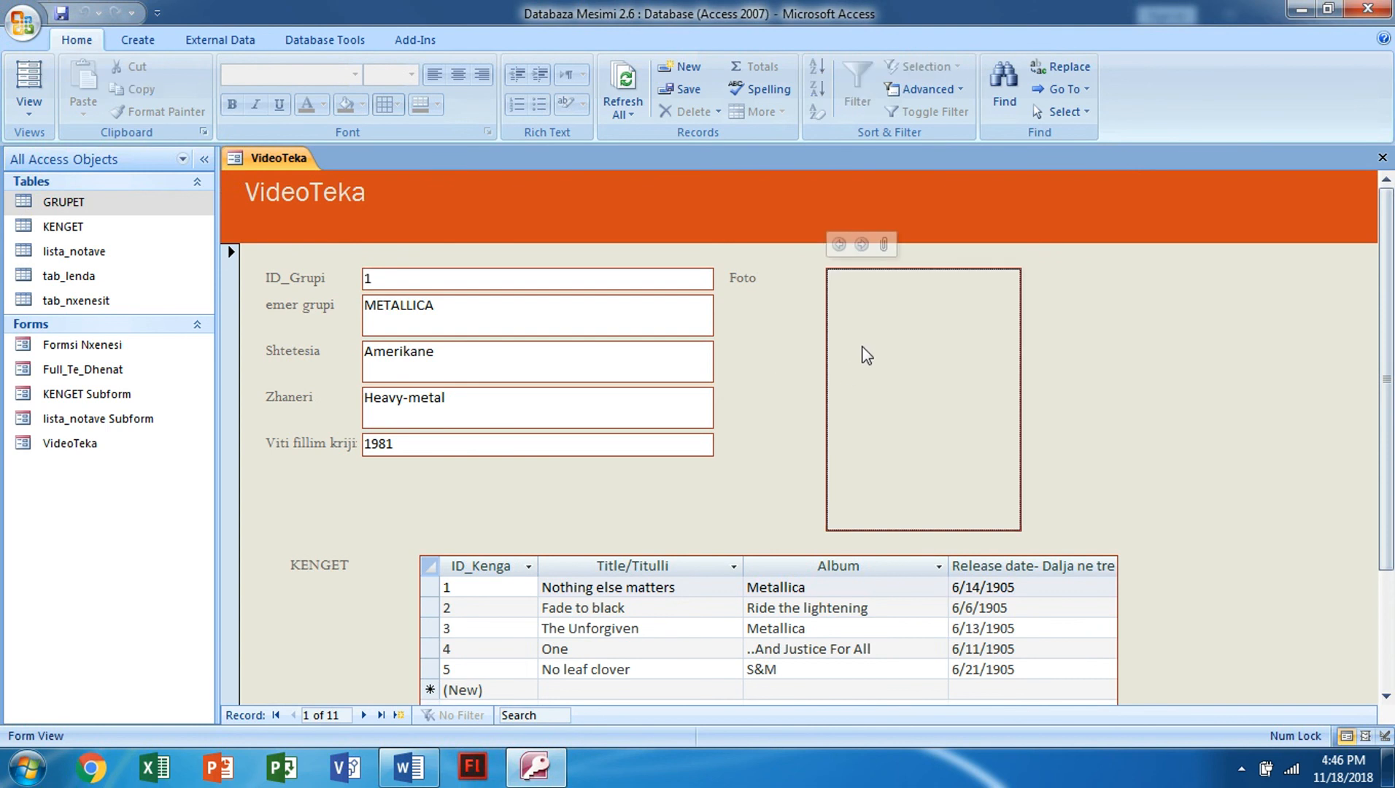
pyautogui.scroll(-1, 947, 401)
pyautogui.scroll(1, 941, 416)
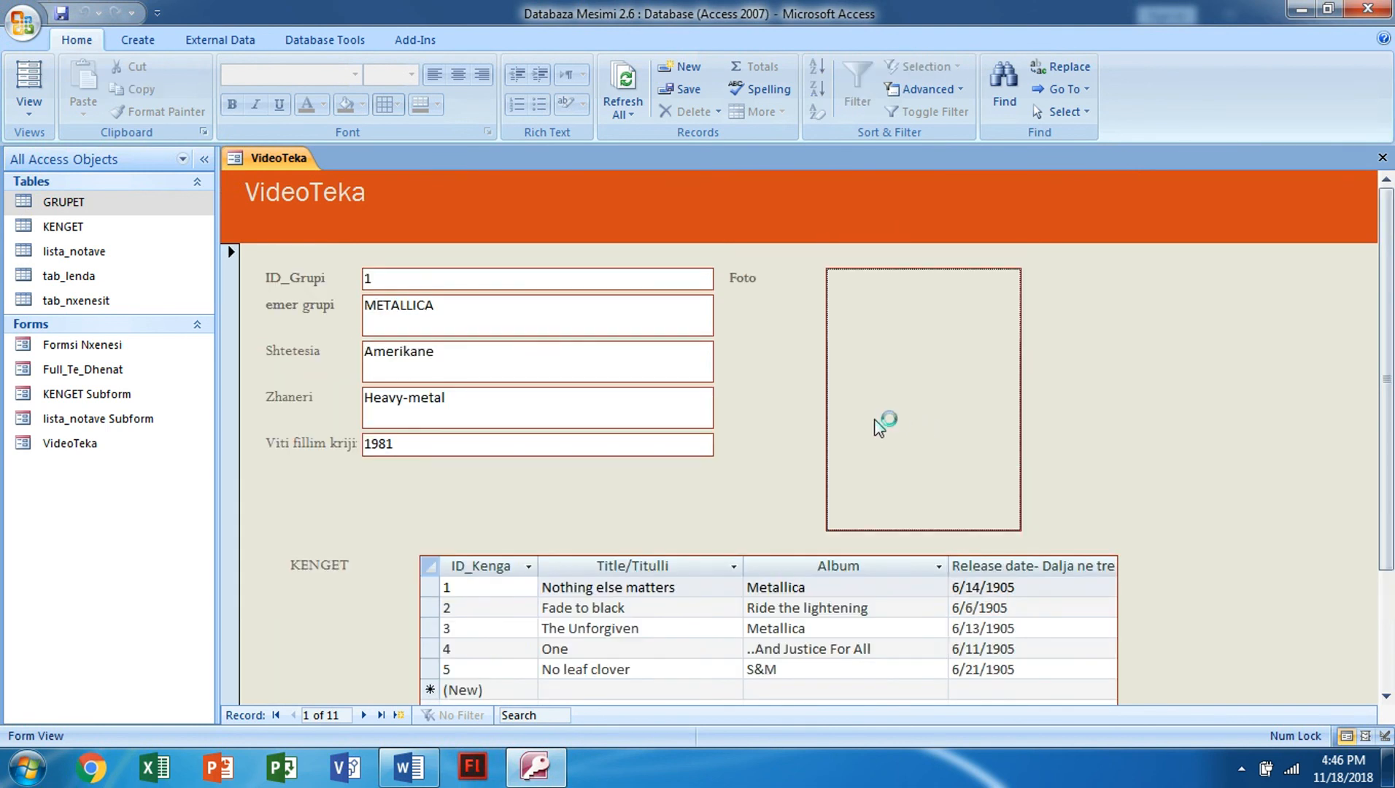
pyautogui.click(29, 82)
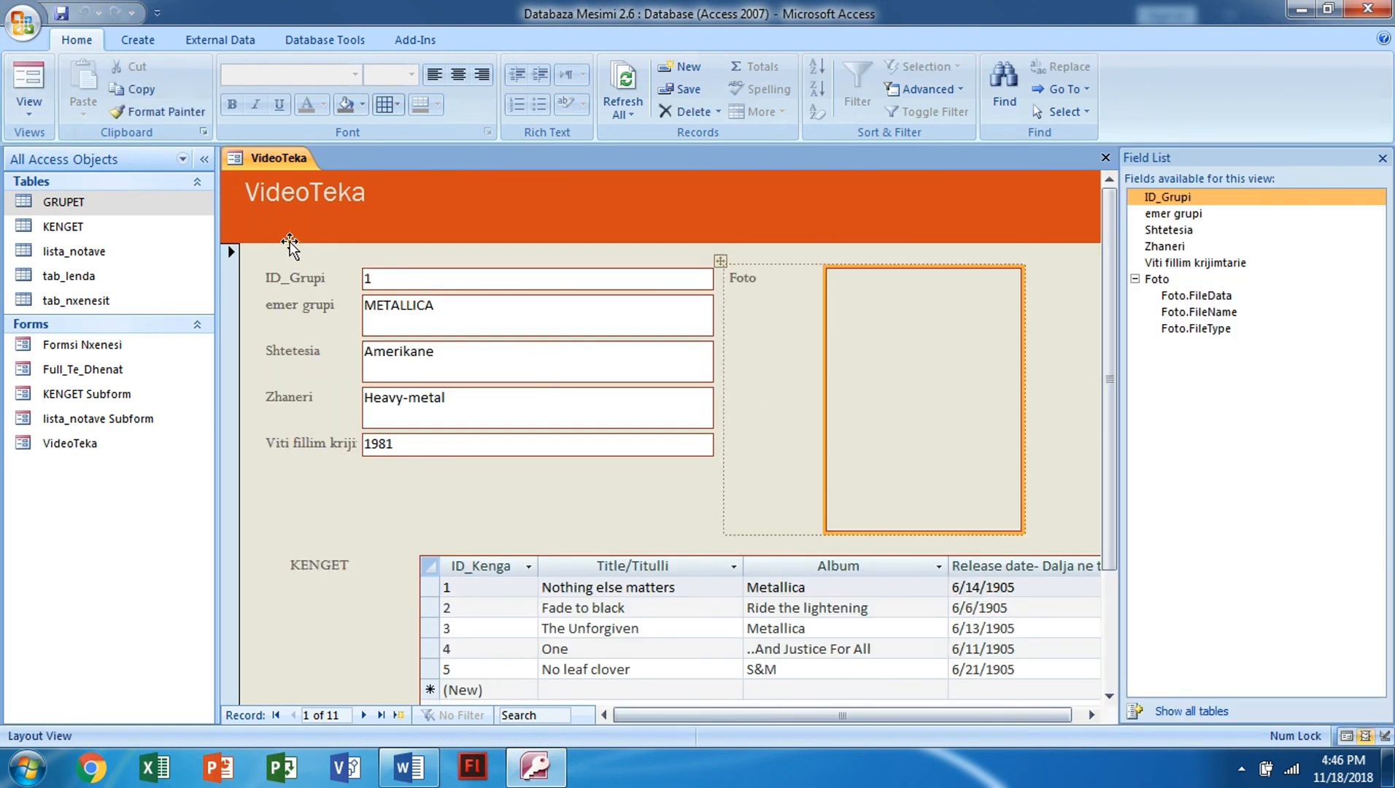
pyautogui.click(321, 232)
pyautogui.moveTo(397, 212); pyautogui.dragTo(473, 213)
pyautogui.moveTo(375, 242); pyautogui.dragTo(373, 206)
# Remove the Foto label from its layout group and delete it.
pyautogui.click(864, 295)
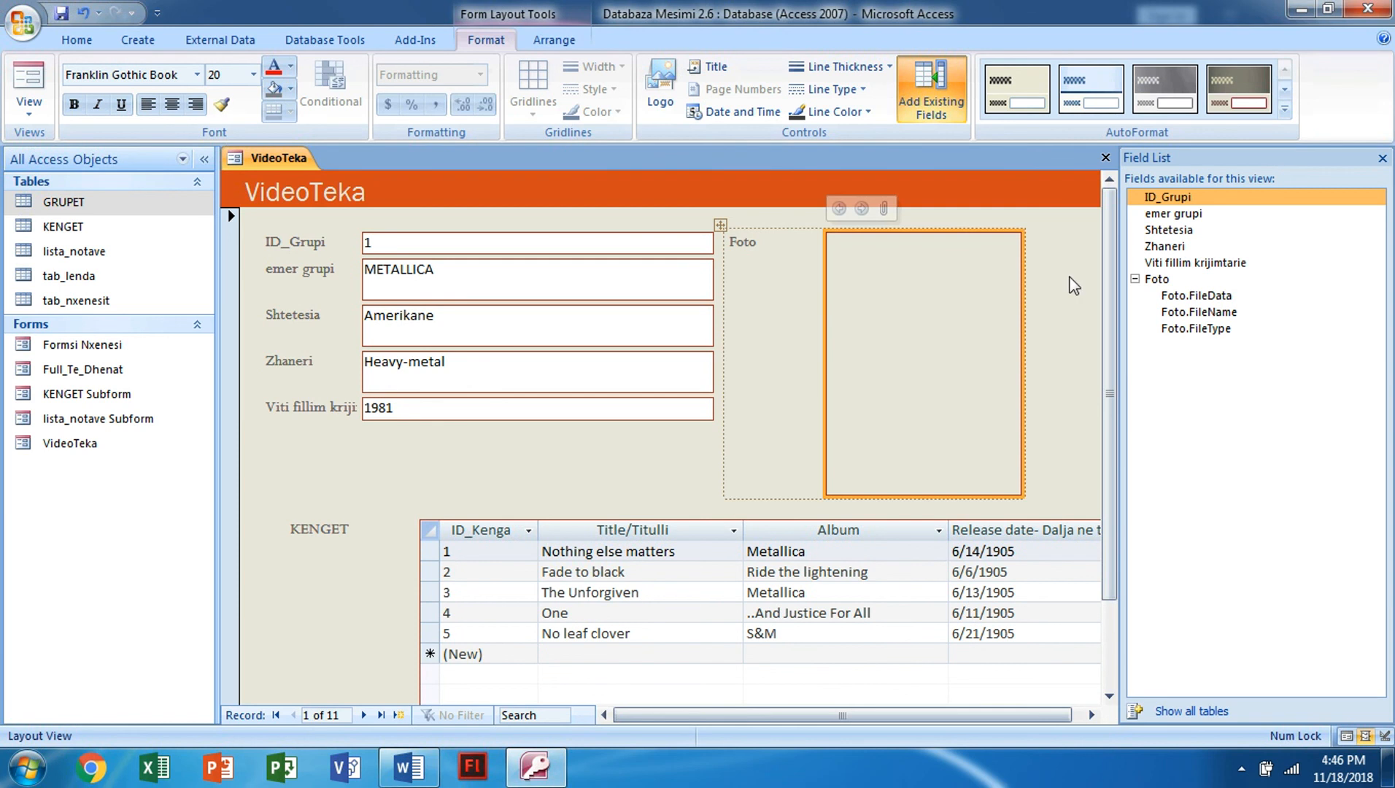
pyautogui.click(1382, 158)
pyautogui.click(747, 302)
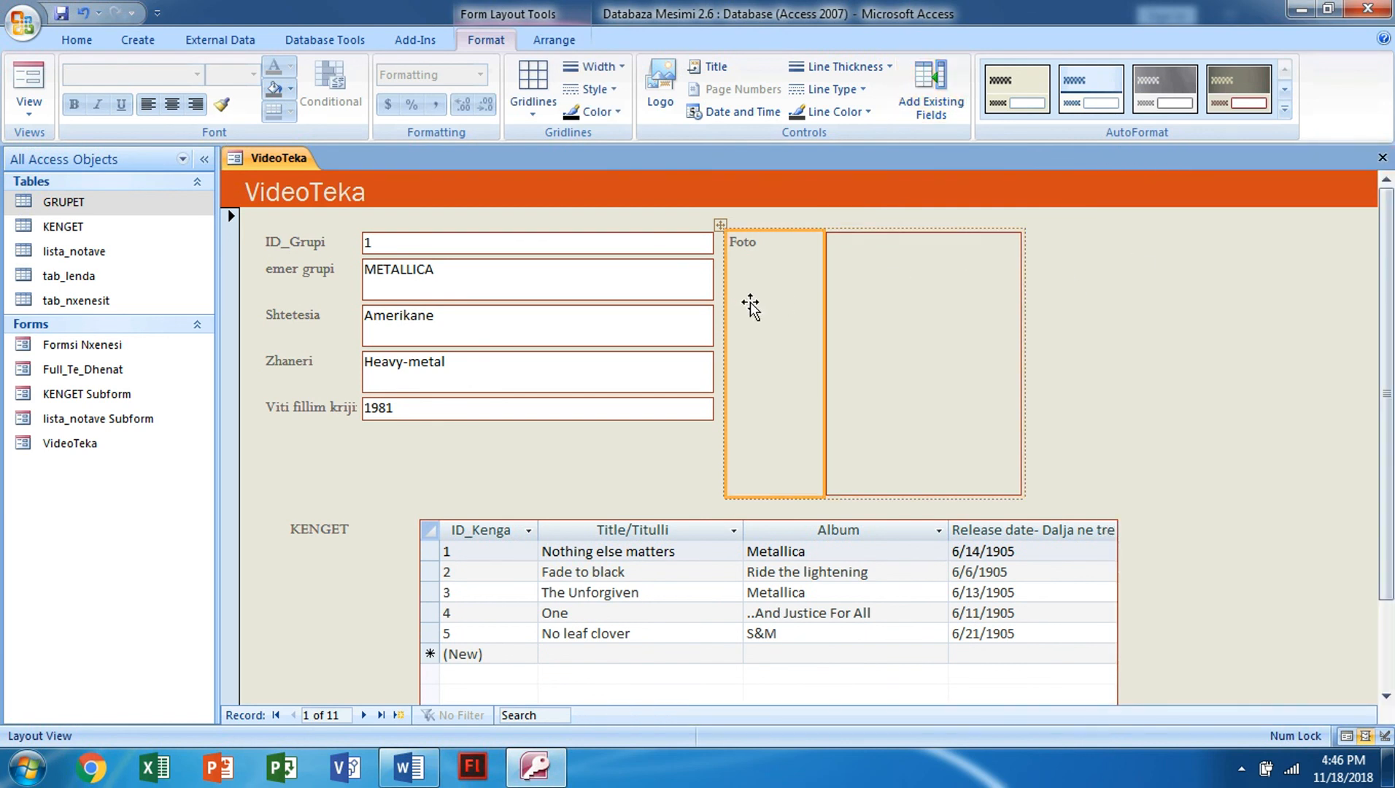
pyautogui.rightClick(758, 302)
pyautogui.moveTo(801, 453)
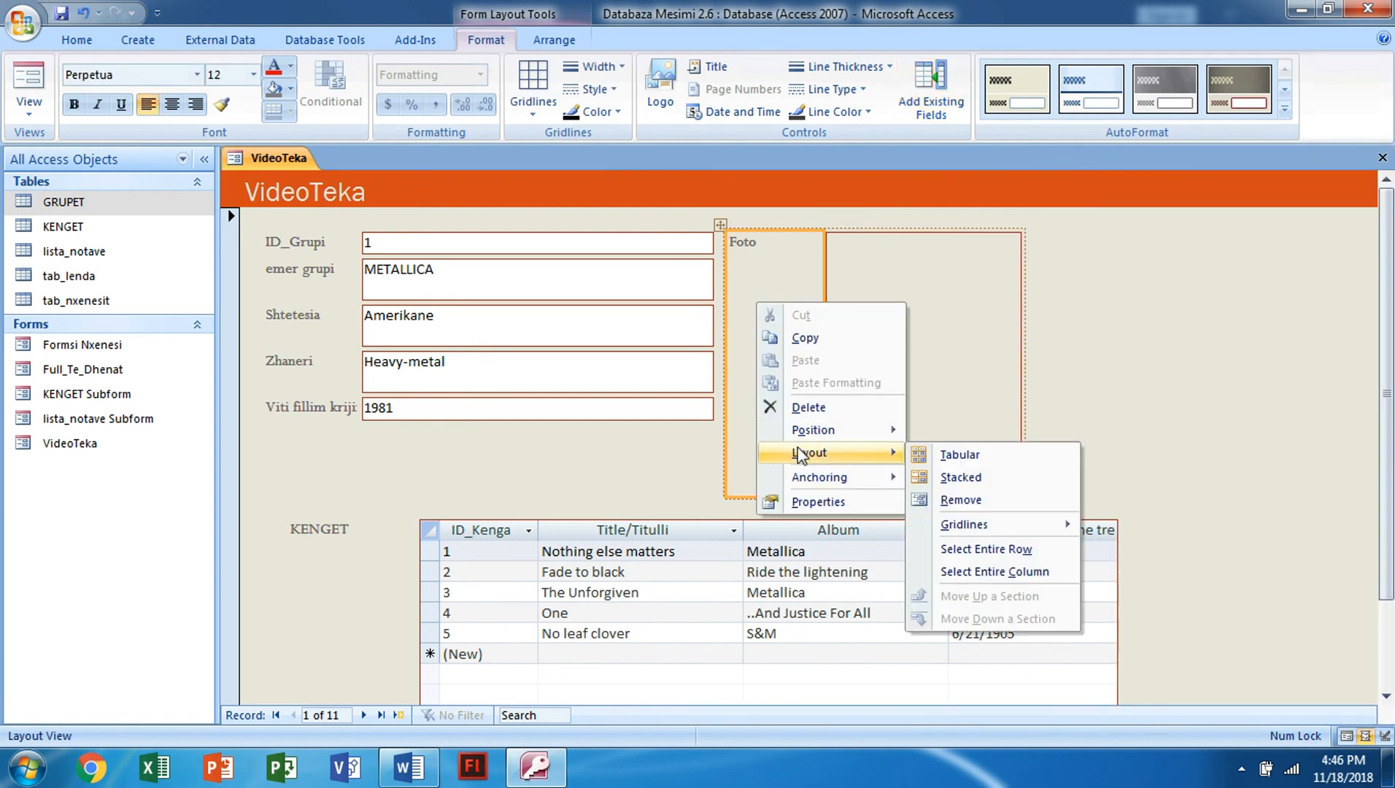
pyautogui.click(957, 500)
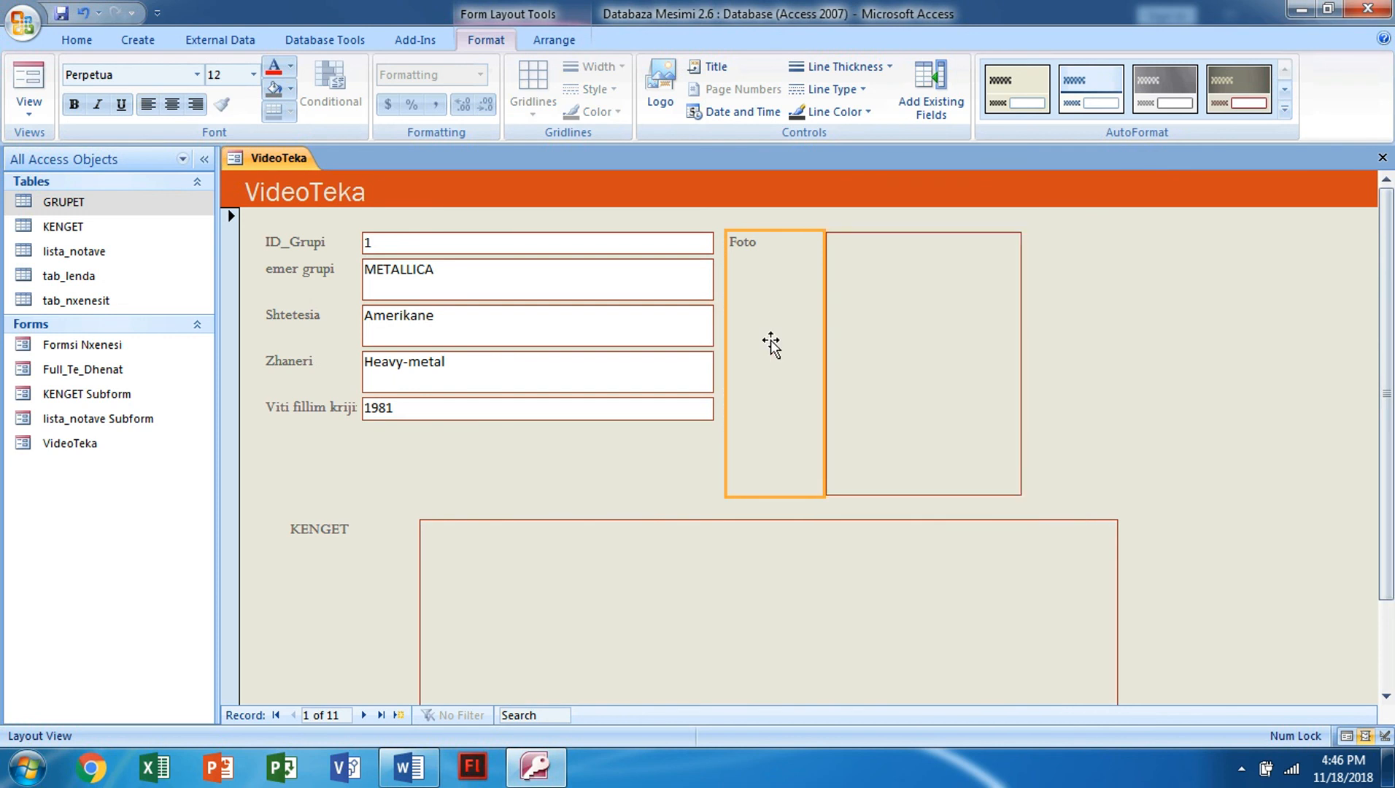
pyautogui.press('Delete')
# Give the photo box a transparent border, enlarge it, and return to Form View.
pyautogui.click(840, 329)
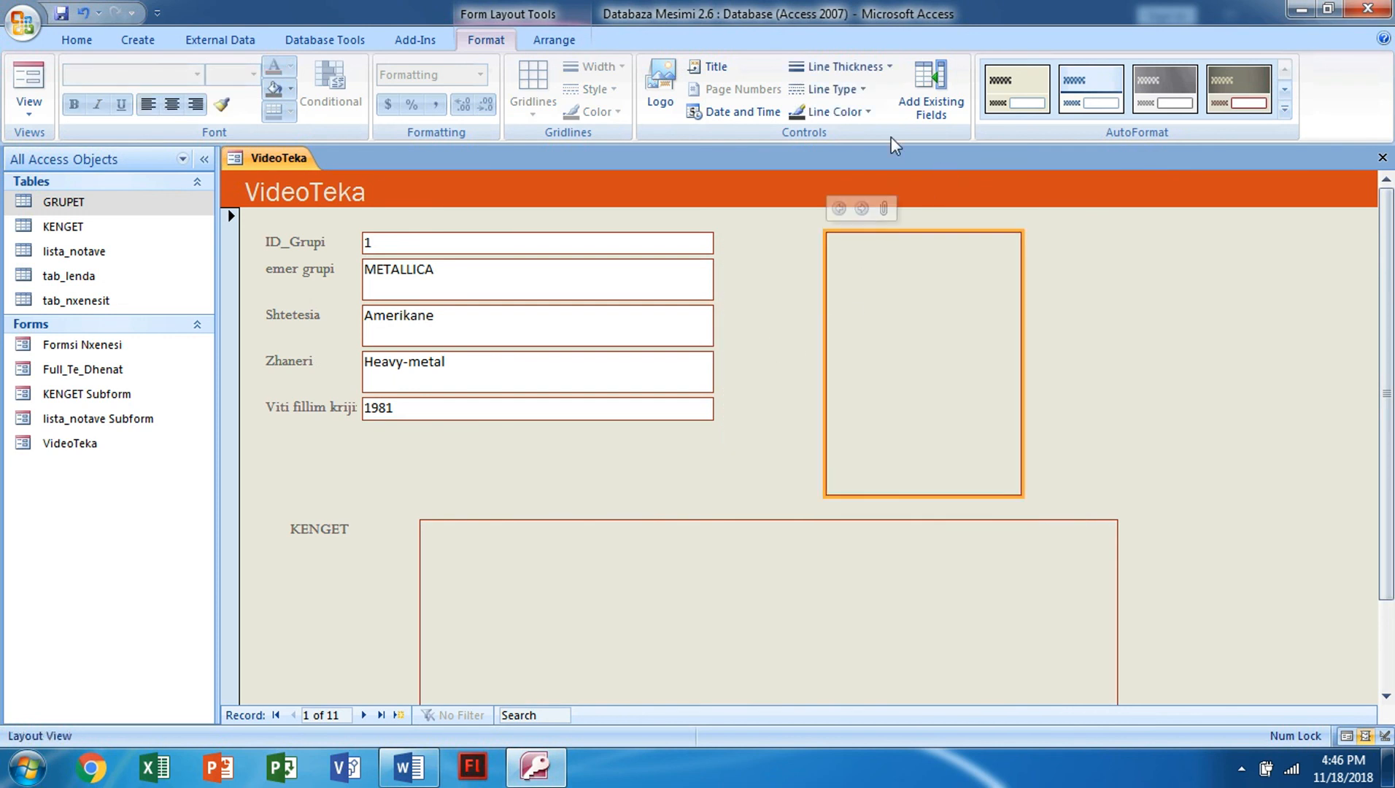
pyautogui.click(860, 117)
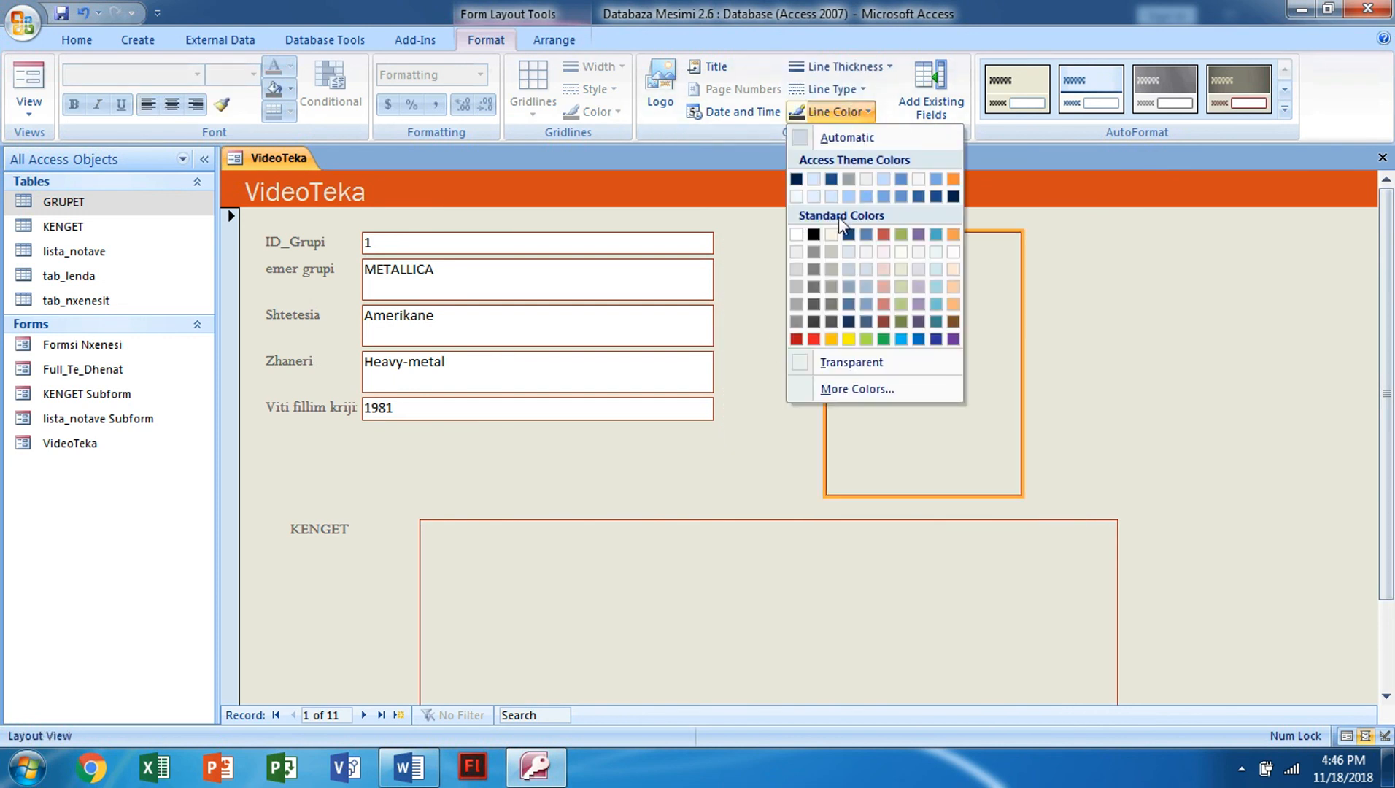
pyautogui.click(851, 363)
pyautogui.moveTo(1030, 366); pyautogui.dragTo(1203, 367)
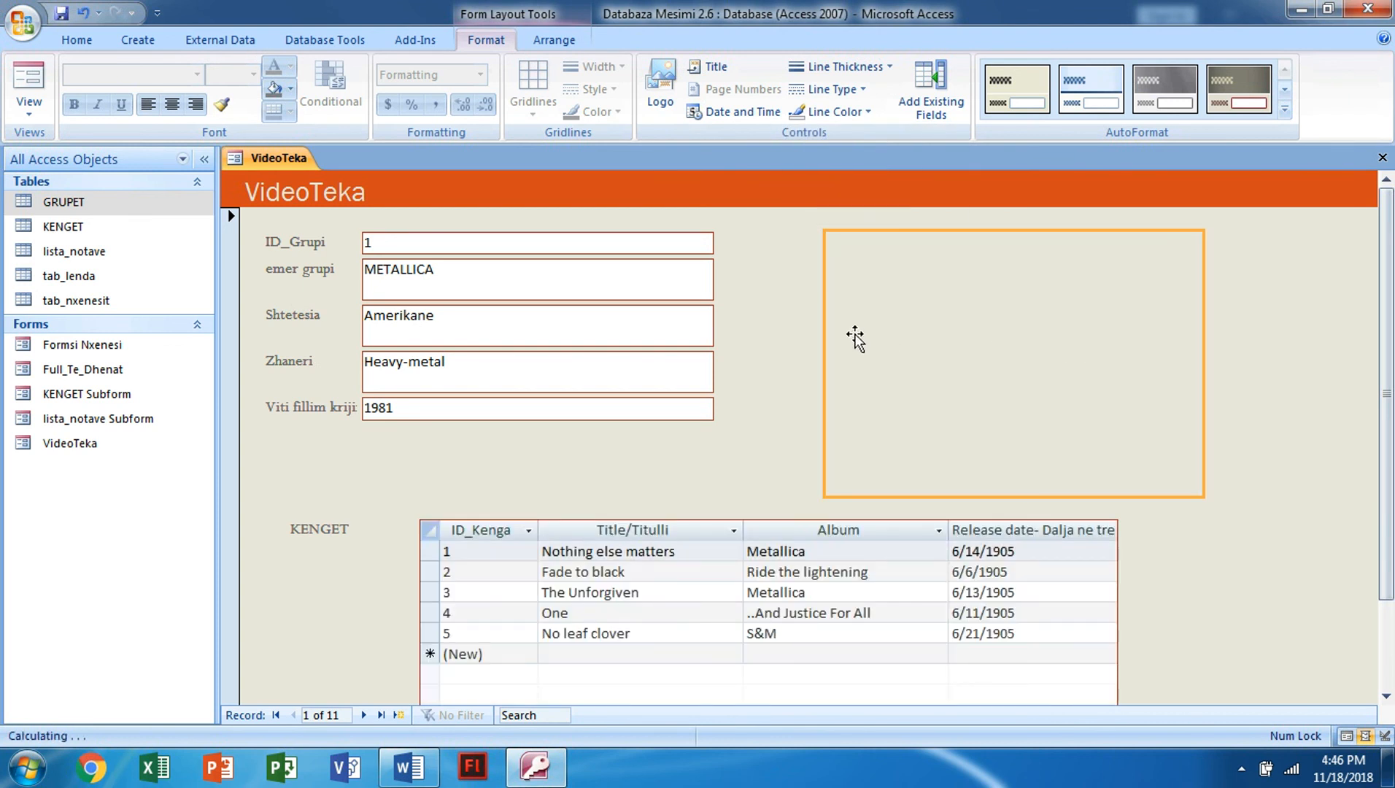
pyautogui.moveTo(982, 233); pyautogui.dragTo(982, 219)
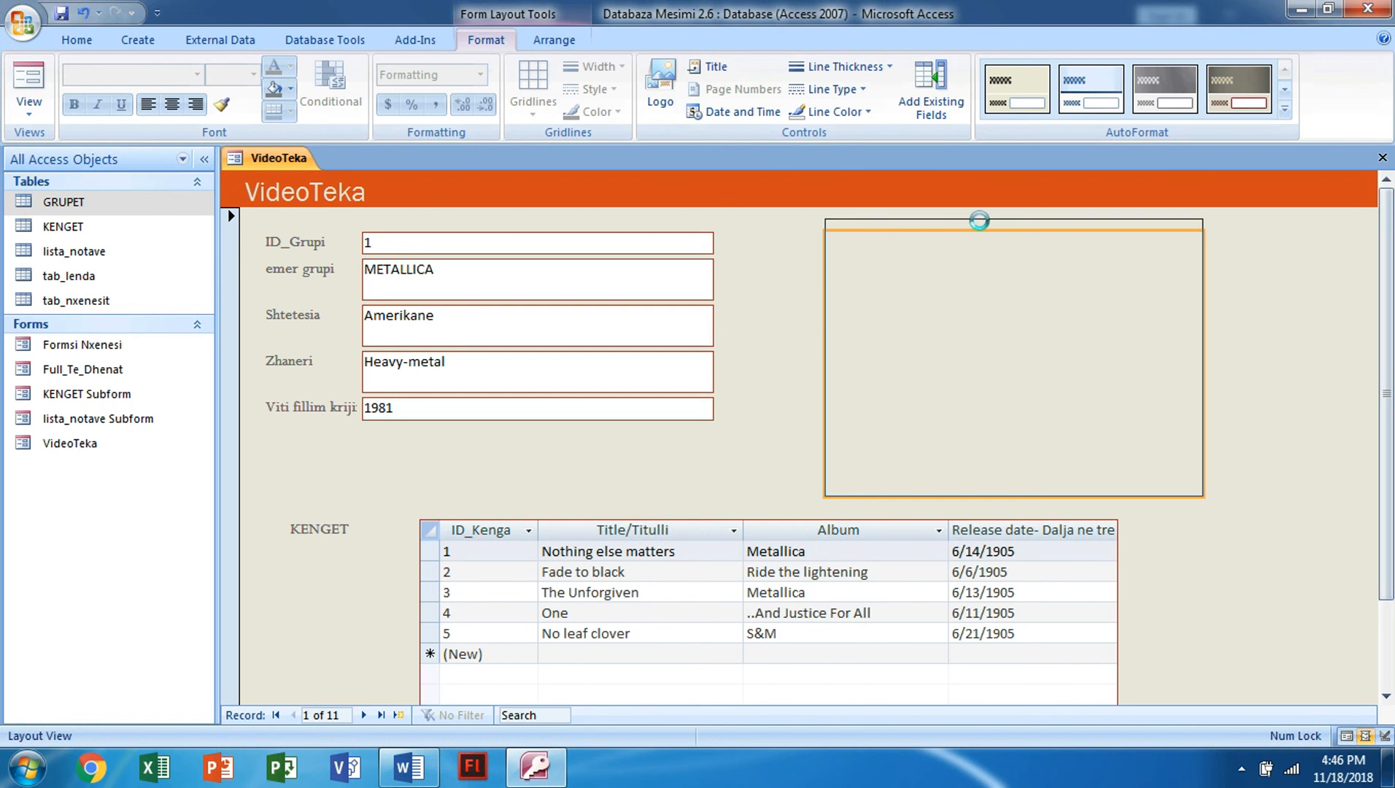
pyautogui.click(33, 83)
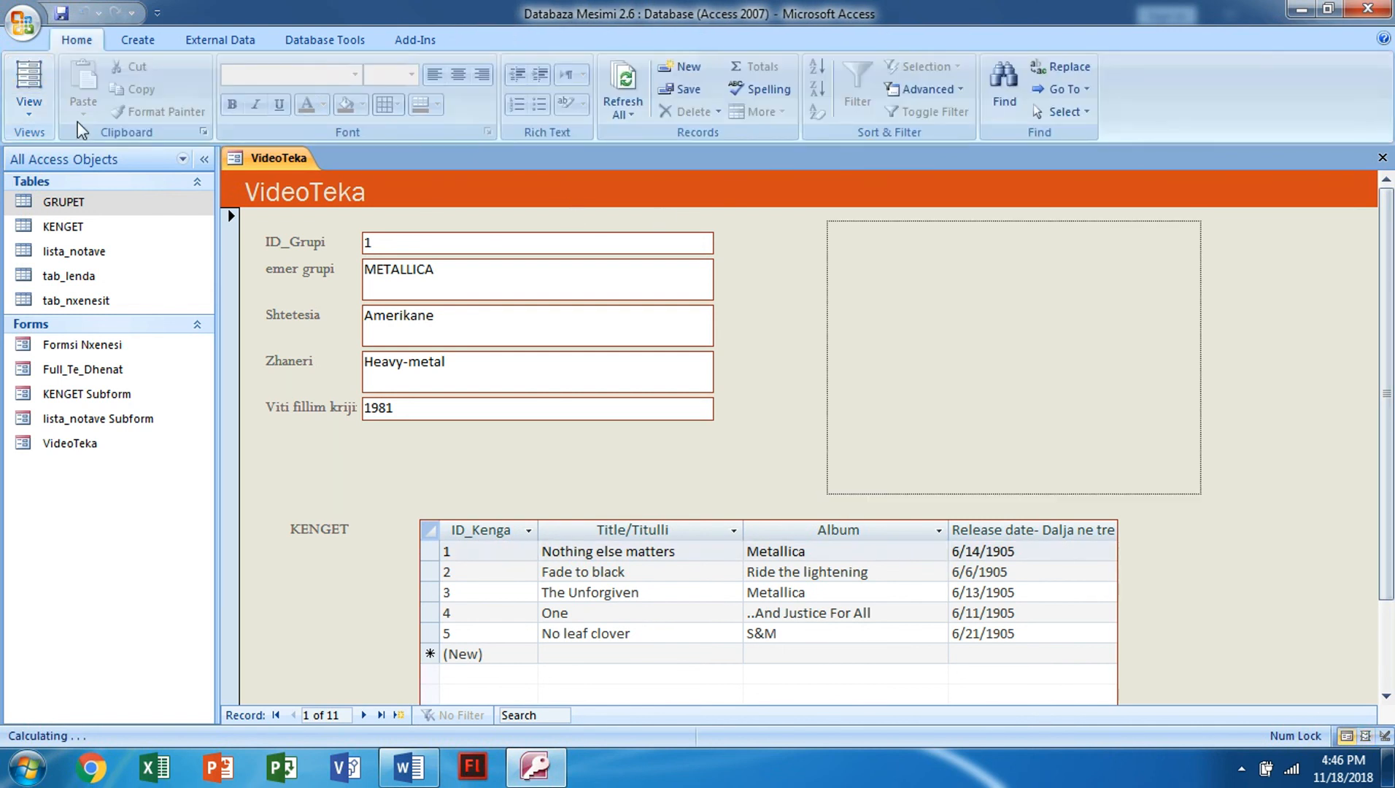
# Minimize Access and Word, check the Foto grupi folder, and extract the Foto grupi archive into it.
pyautogui.click(1298, 10)
pyautogui.click(1282, 16)
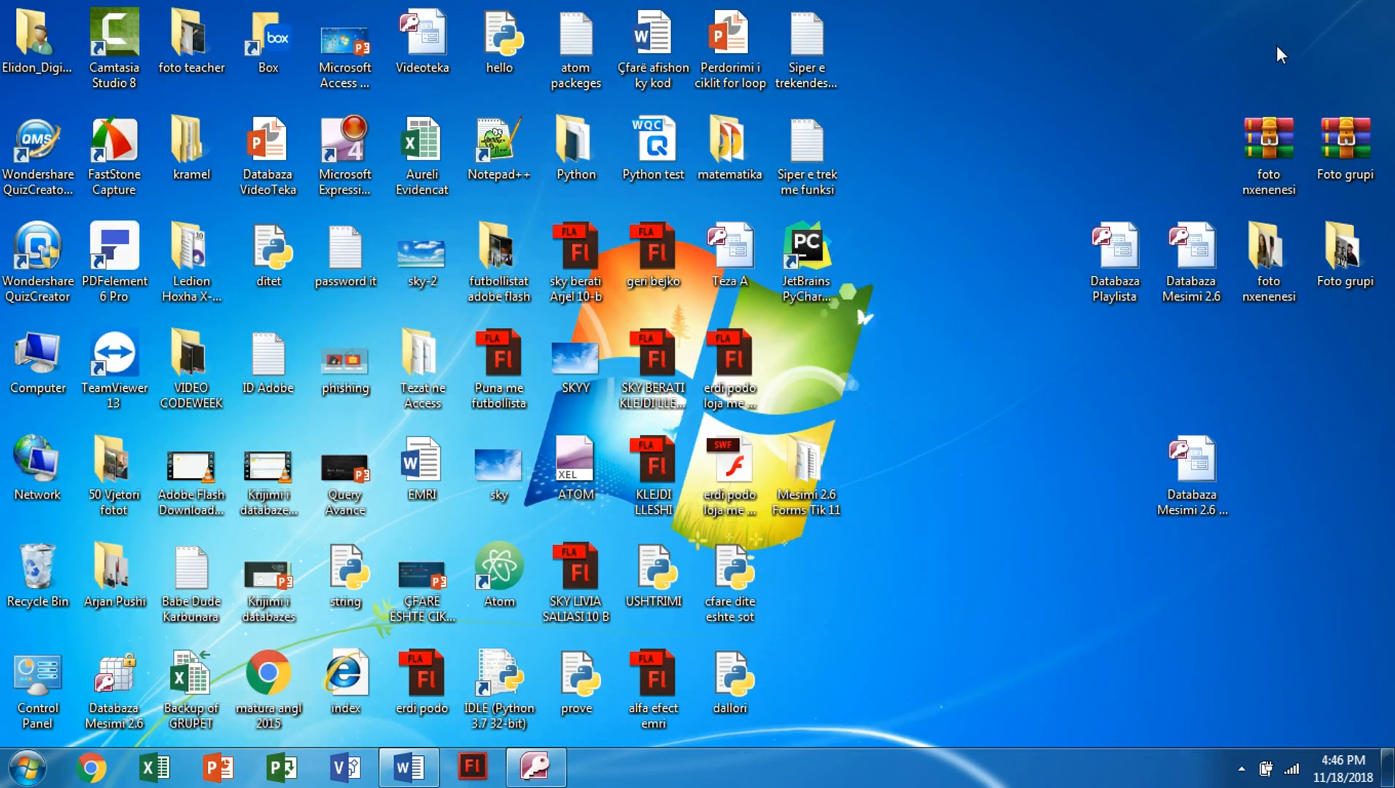
pyautogui.click(1280, 304)
pyautogui.keyDown('ctrl'); pyautogui.click(1342, 289); pyautogui.keyUp('ctrl')
pyautogui.click(1344, 289)
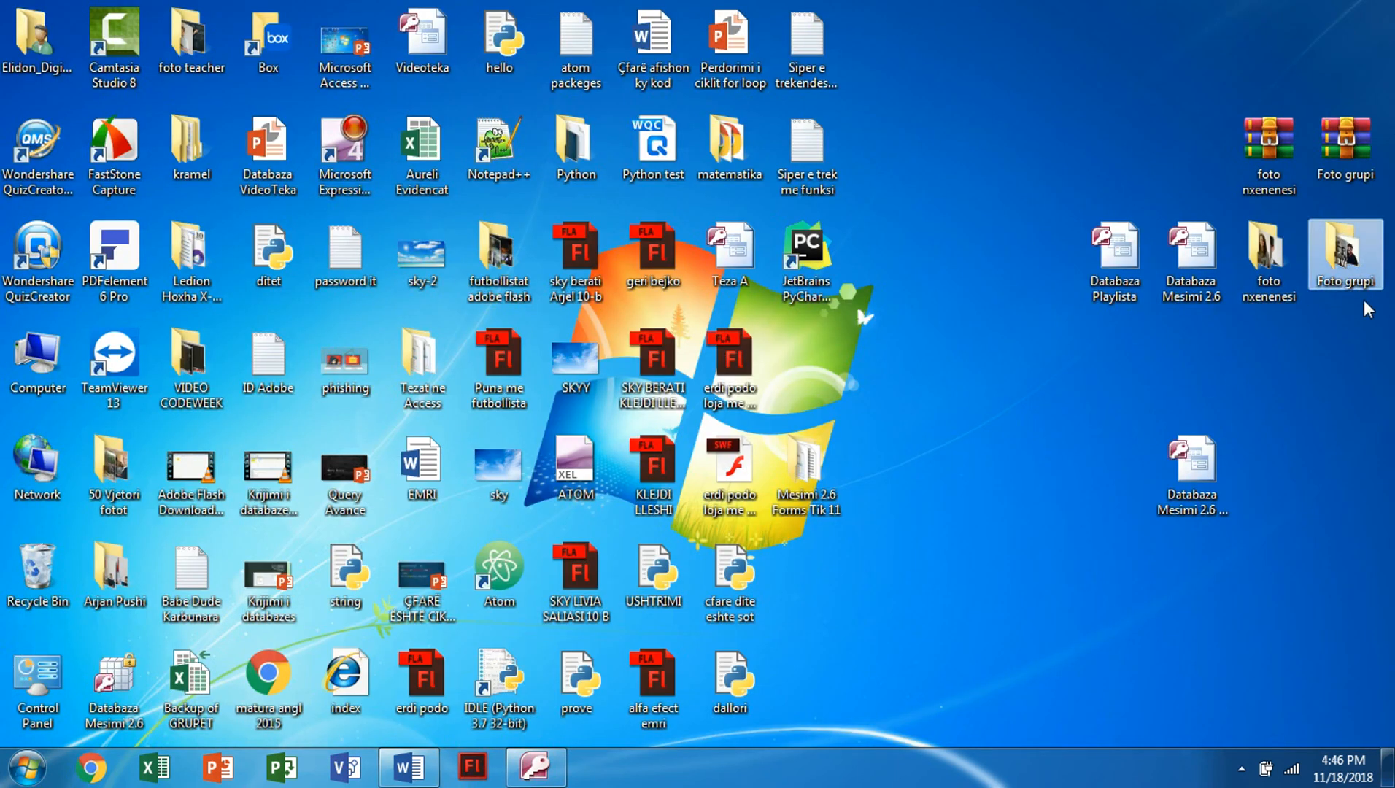
pyautogui.doubleClick(1349, 283)
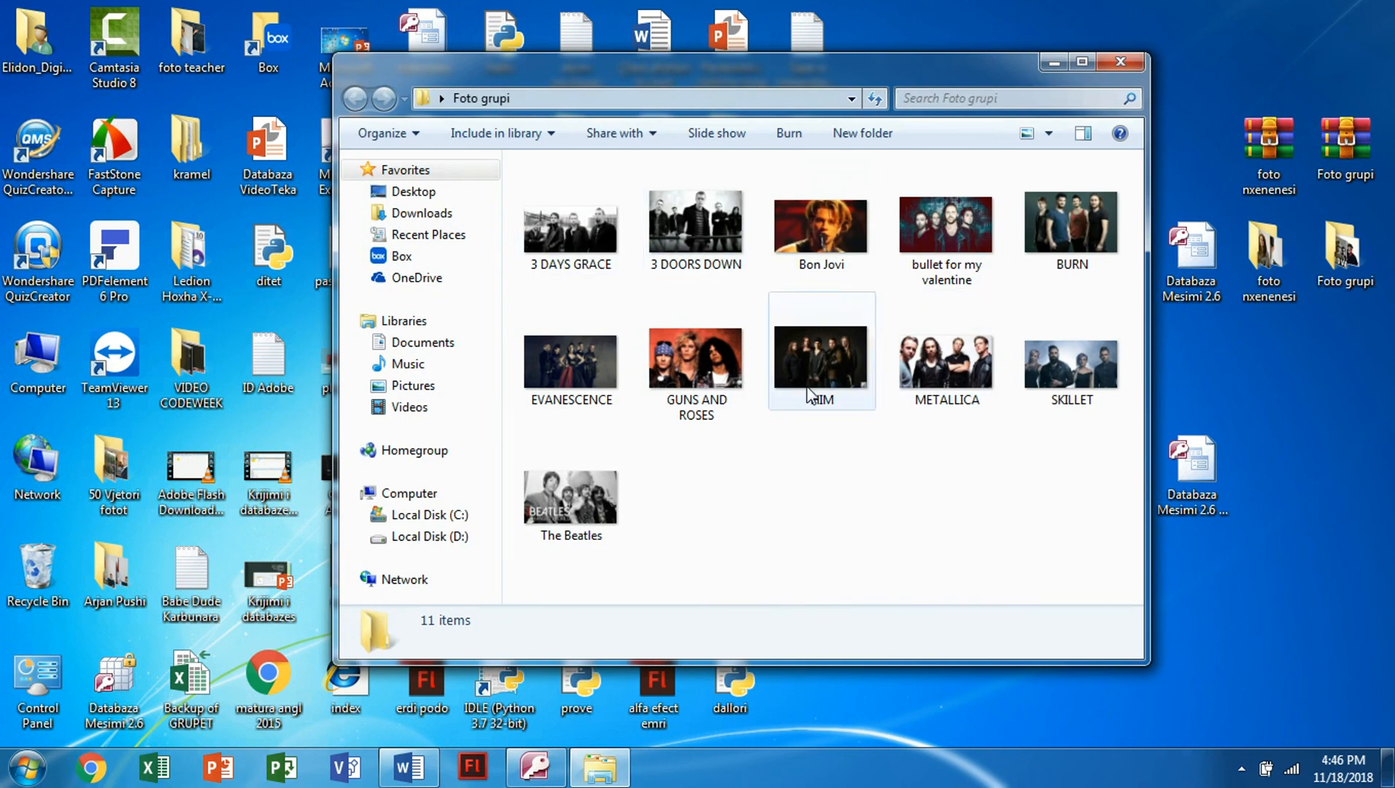
pyautogui.click(1120, 61)
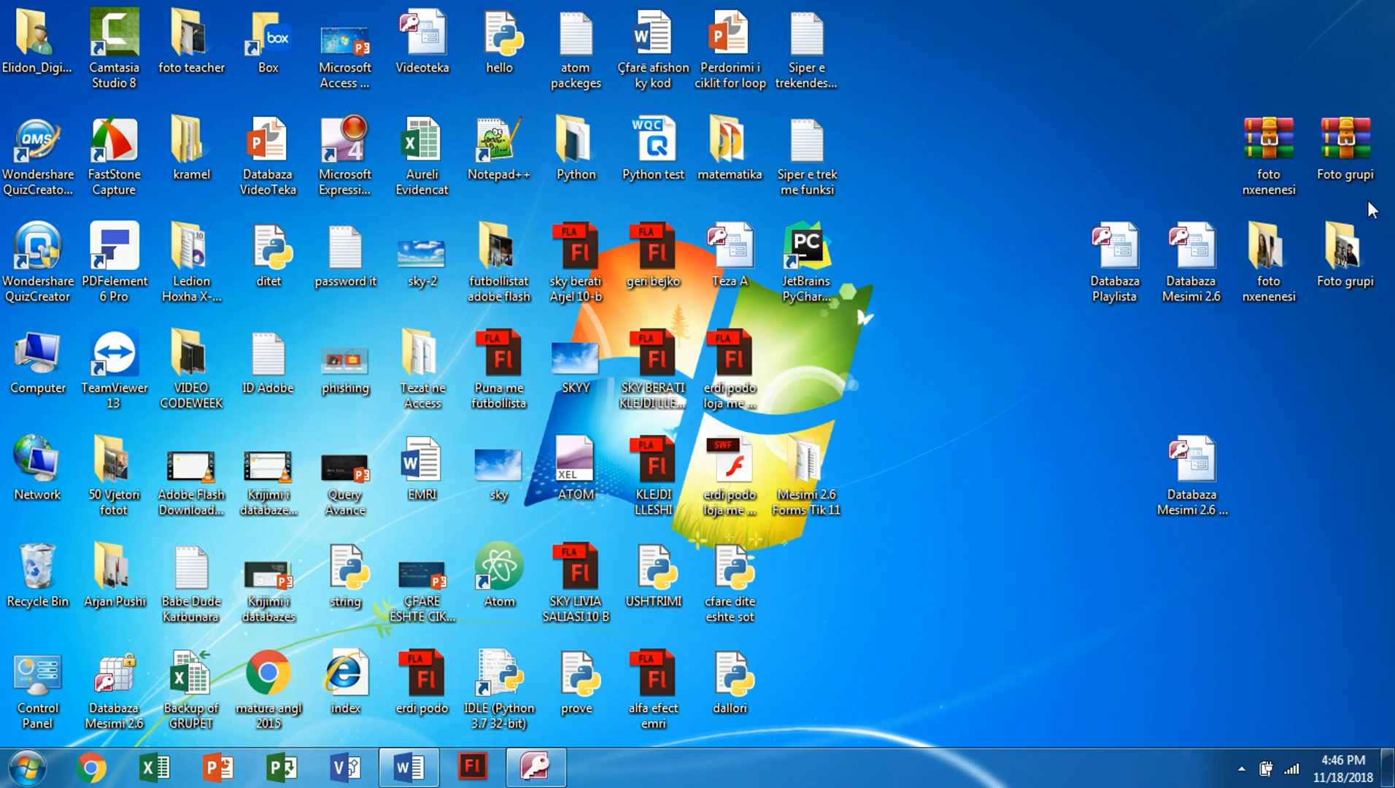
pyautogui.rightClick(1350, 162)
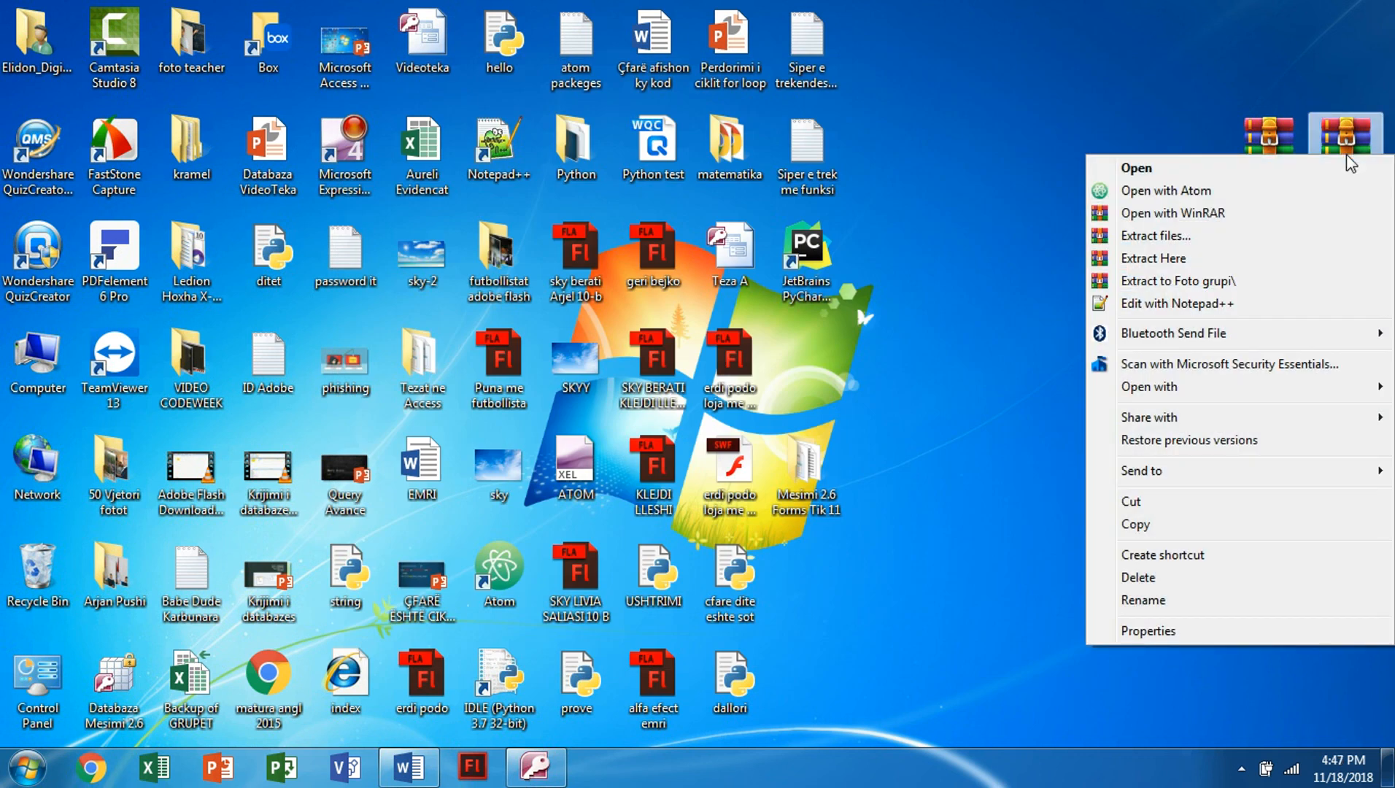
pyautogui.click(1238, 289)
# Attach METALLICA.jpg from the desktop Foto grupi folder to the METALLICA record's Foto field.
pyautogui.click(552, 742)
pyautogui.moveTo(959, 357)
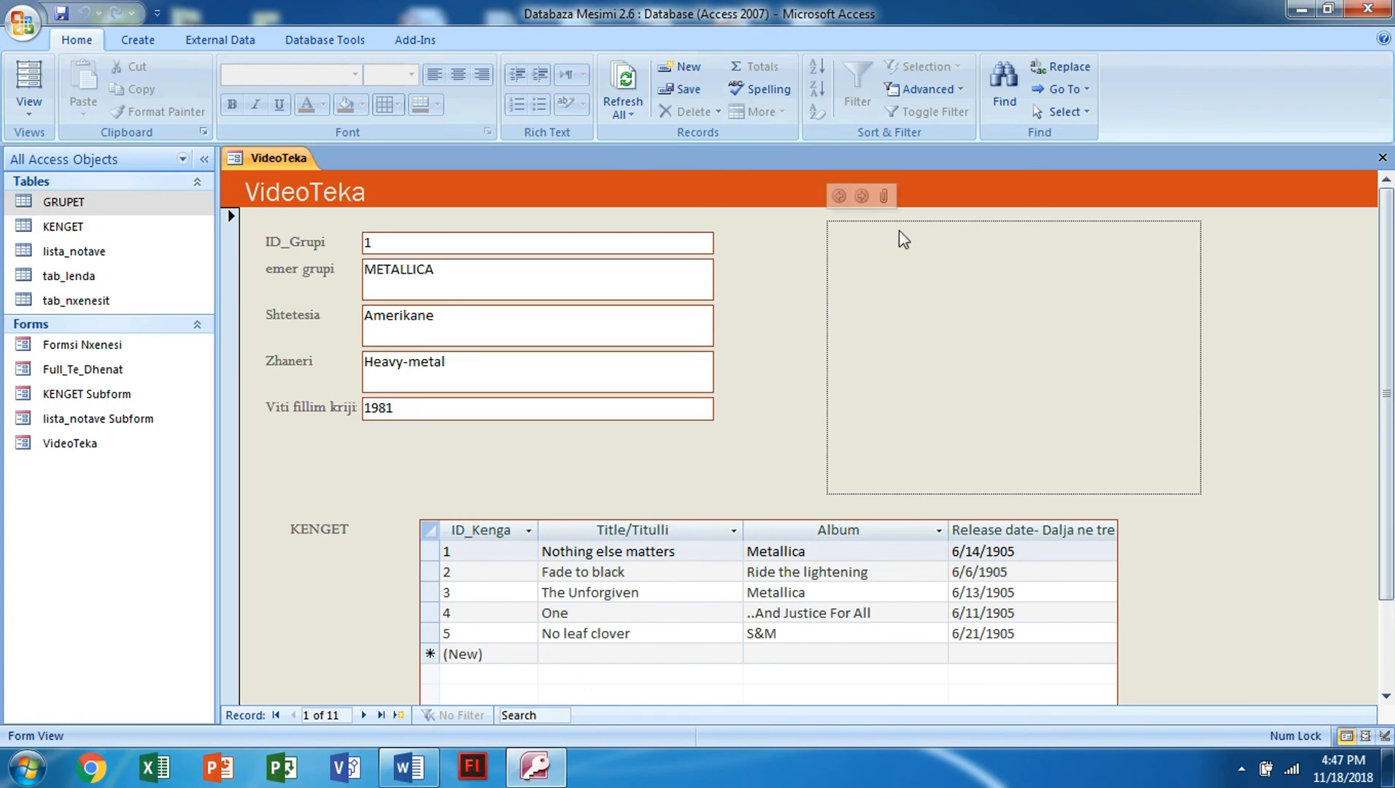
pyautogui.click(884, 197)
pyautogui.click(855, 321)
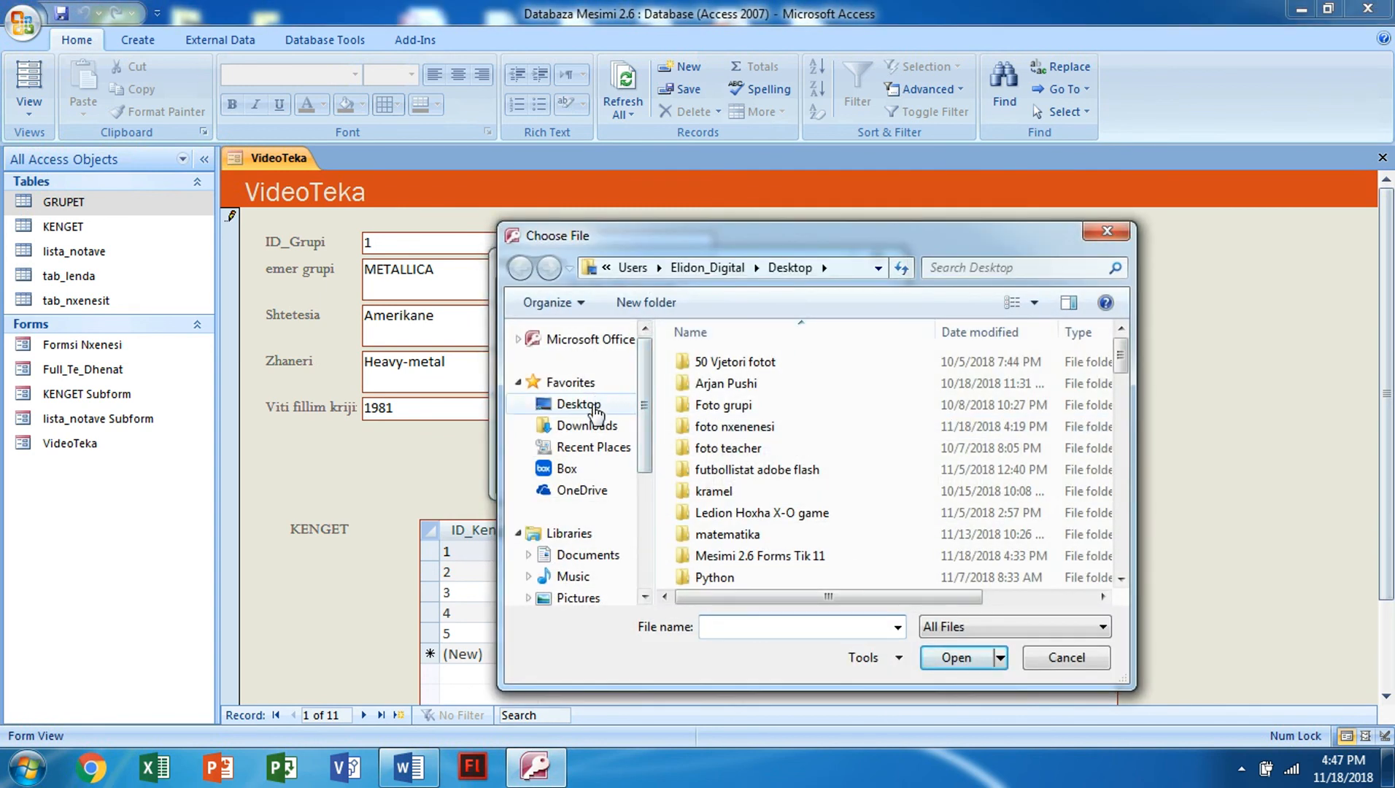
pyautogui.click(594, 411)
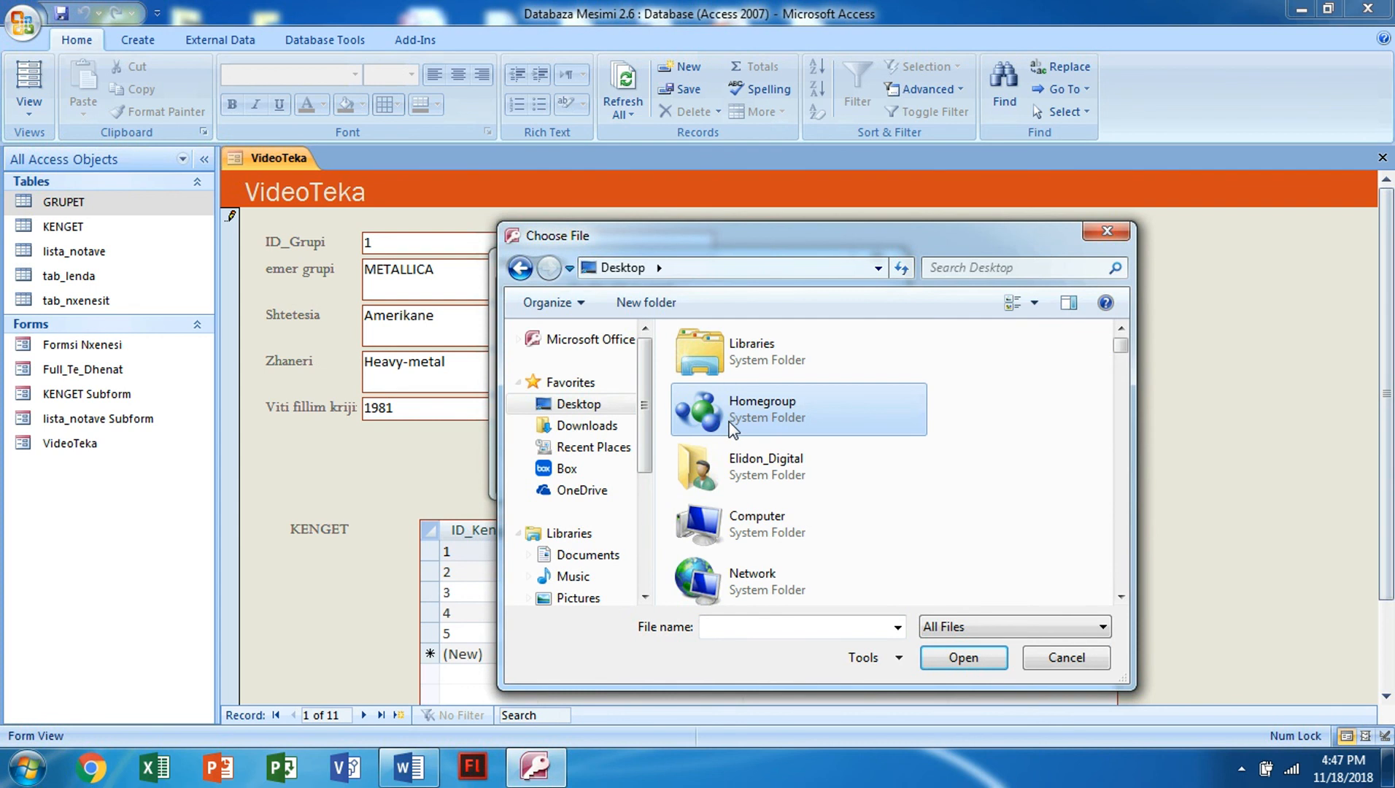
pyautogui.press('f')
pyautogui.press('f')
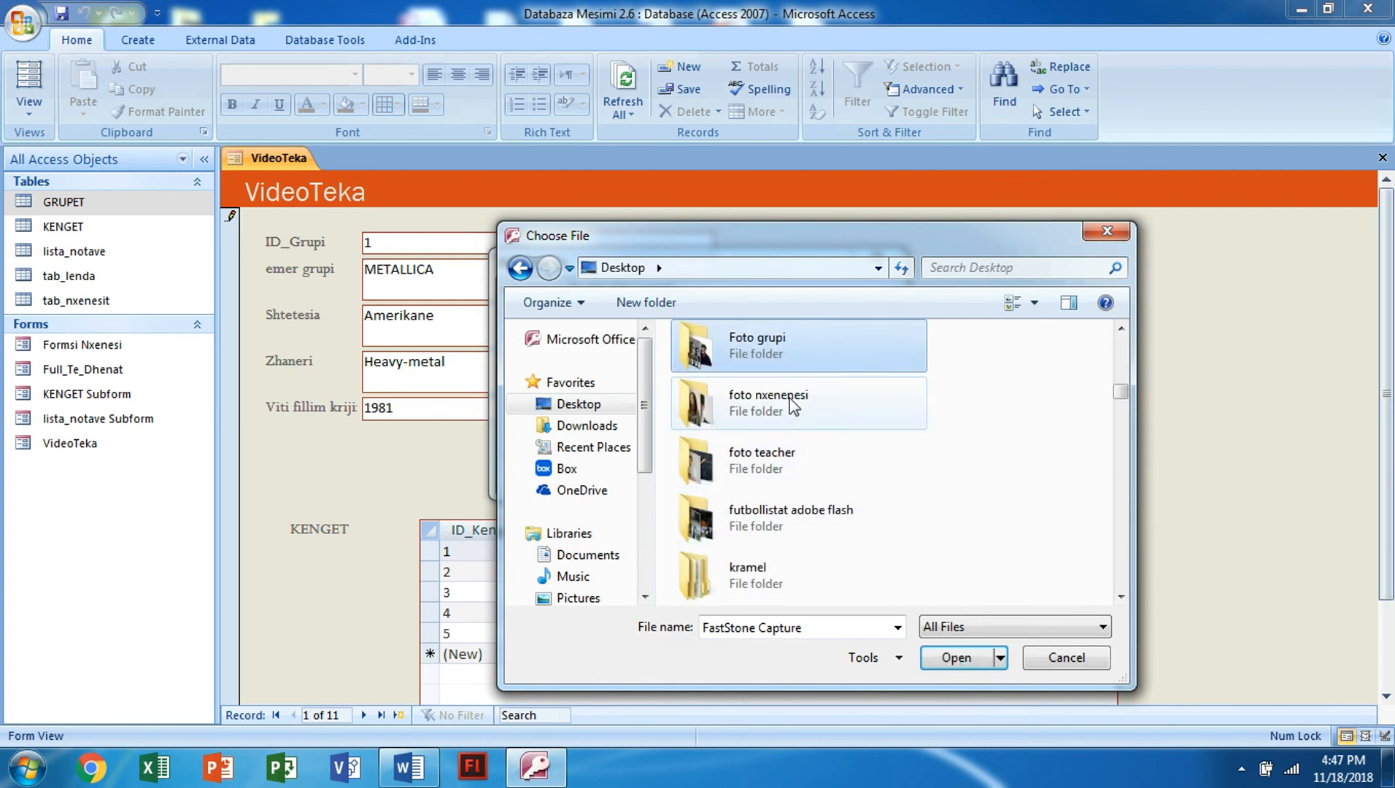
pyautogui.doubleClick(762, 342)
pyautogui.click(1021, 408)
pyautogui.click(726, 582)
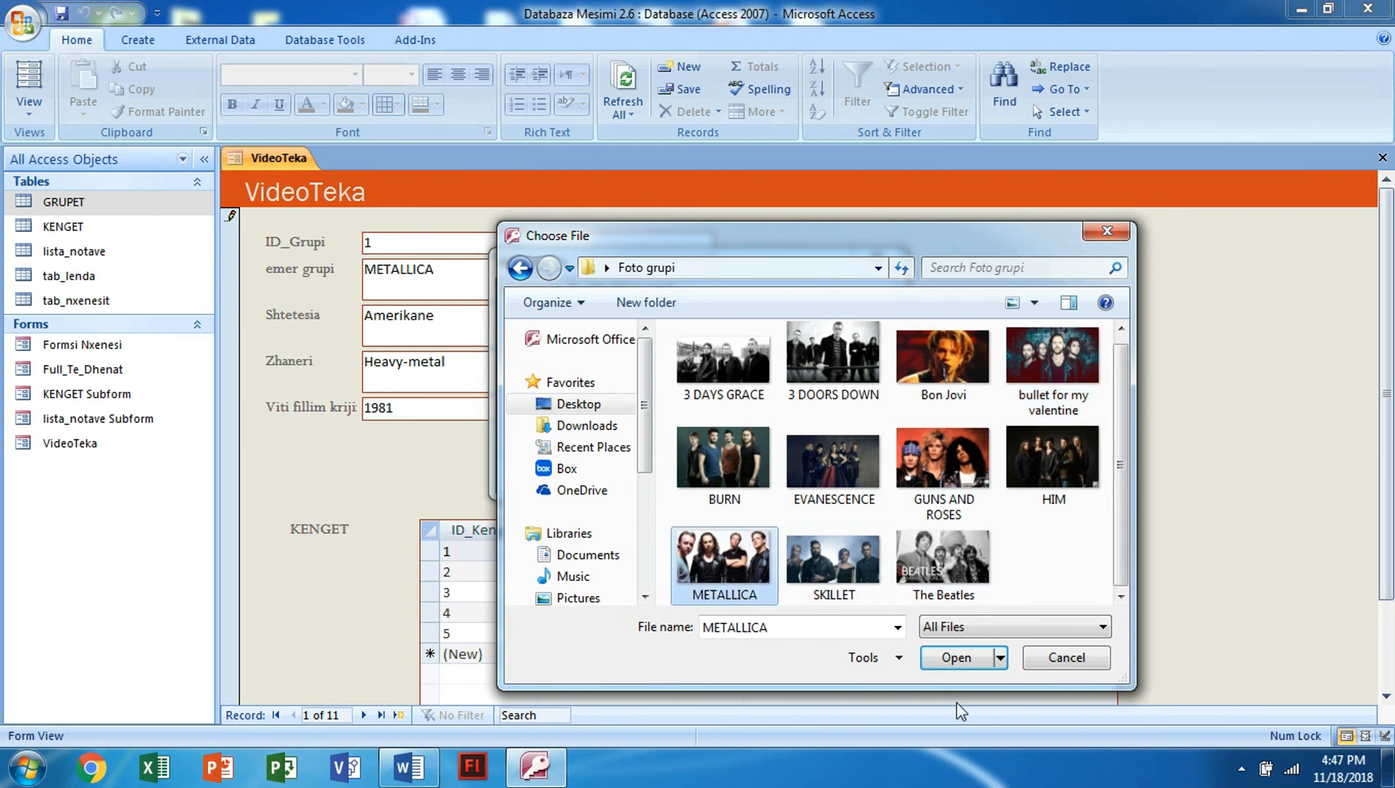
pyautogui.click(956, 657)
pyautogui.click(768, 474)
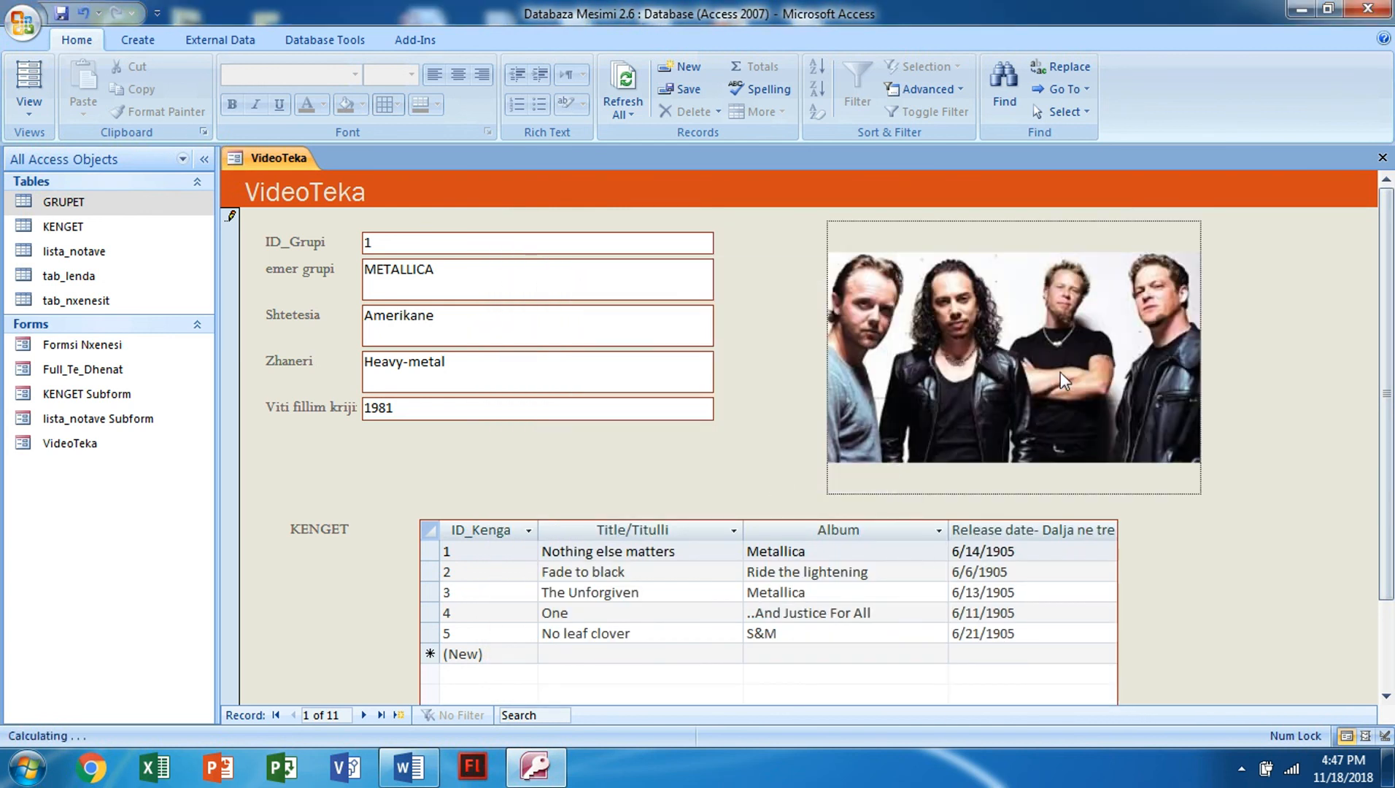
# Attach GUNS AND ROSES.jpg to the next record, Guns and Roses.
pyautogui.click(363, 715)
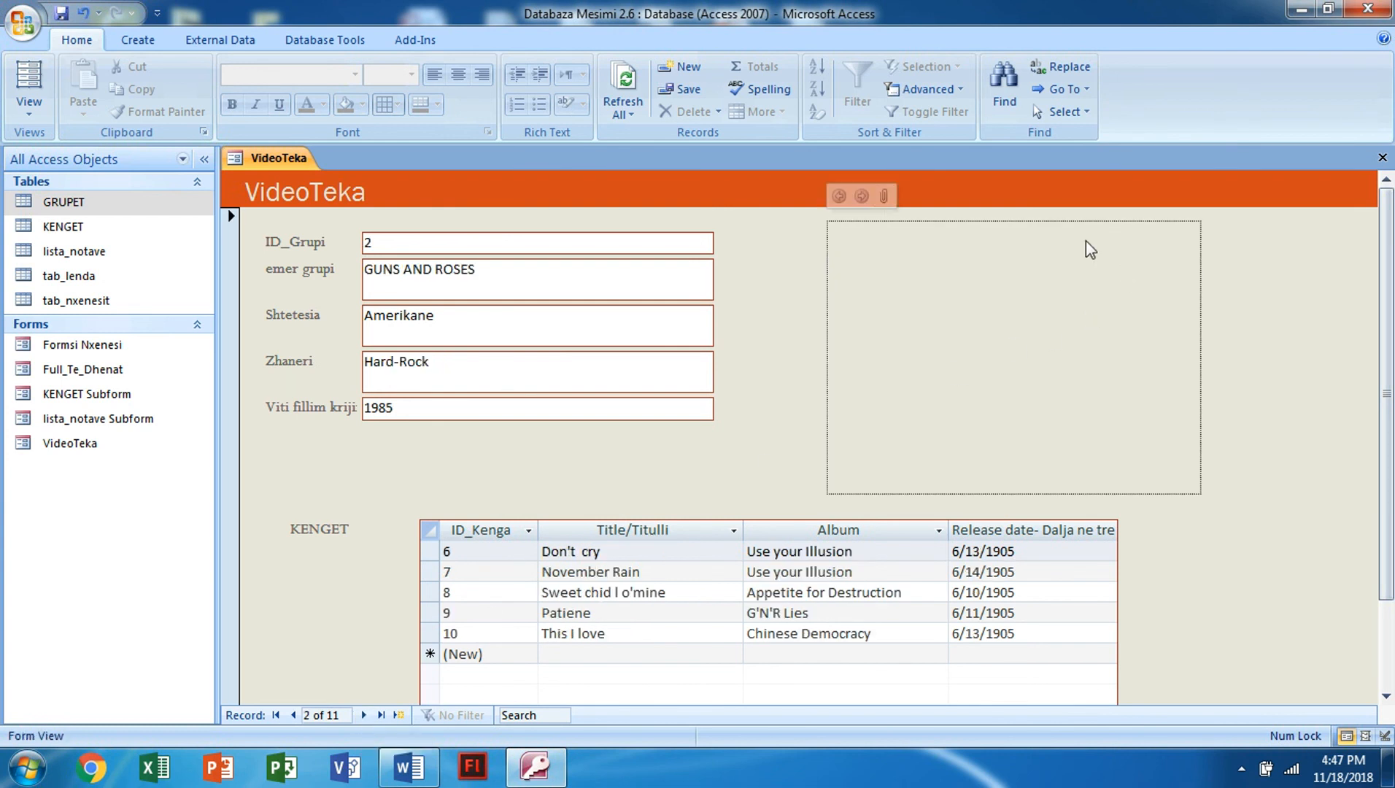
pyautogui.click(892, 197)
pyautogui.click(855, 319)
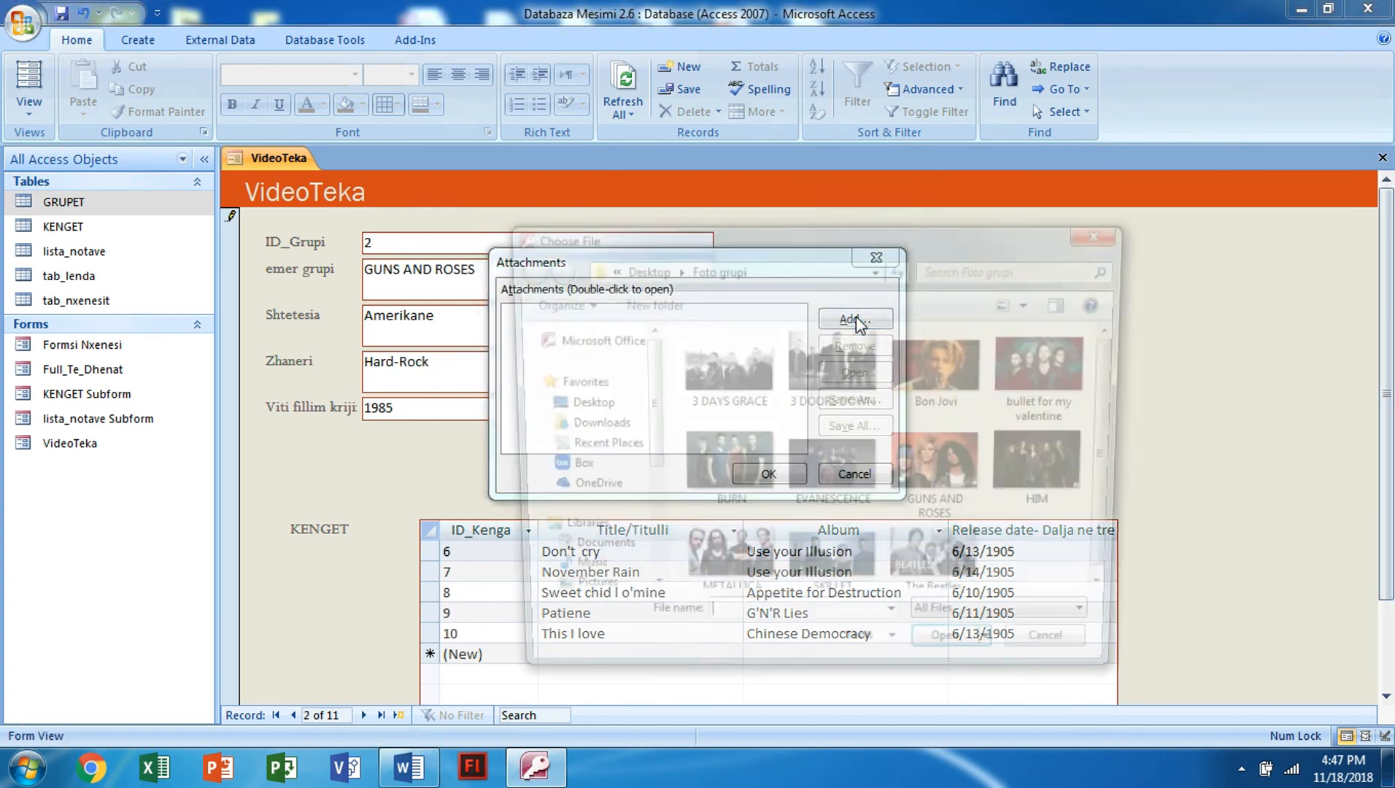
pyautogui.click(818, 394)
pyautogui.click(942, 467)
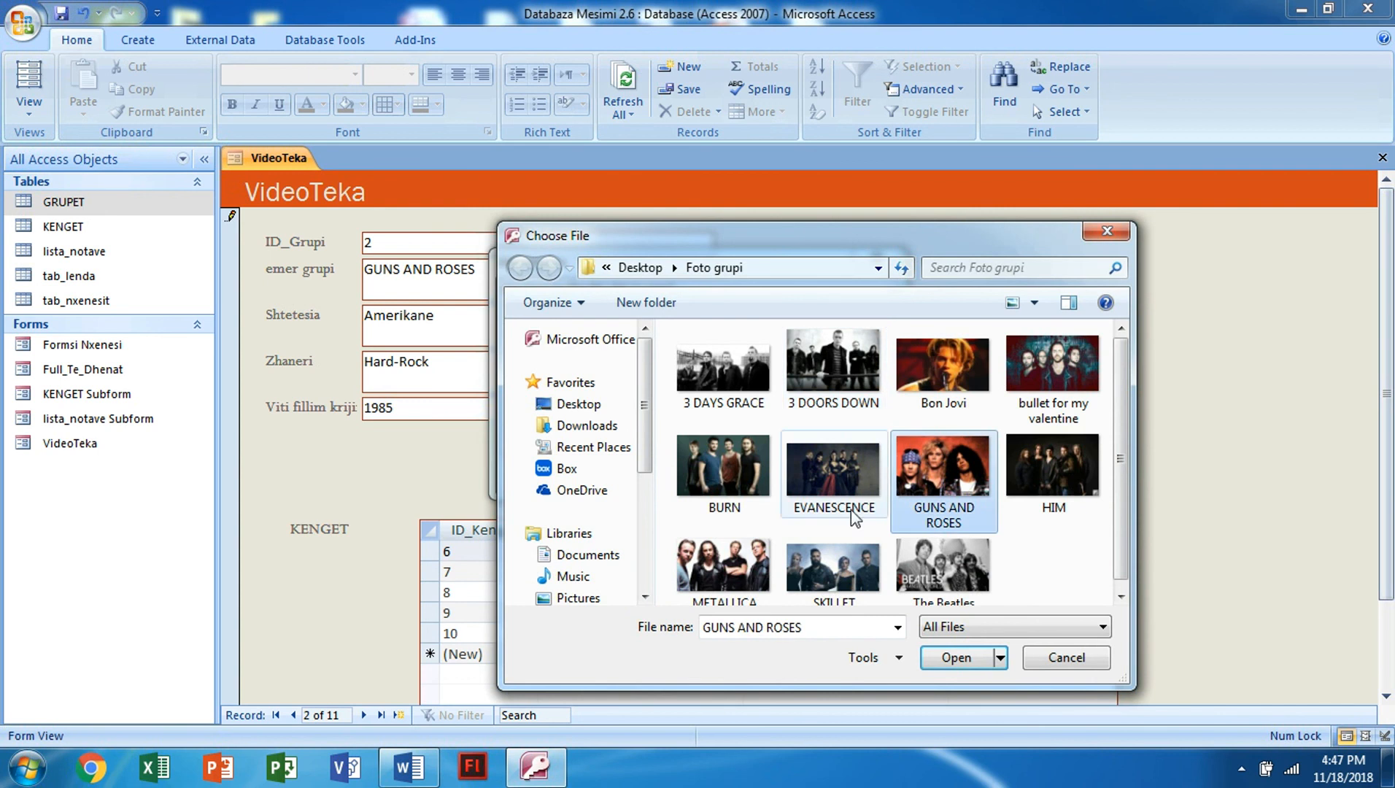
pyautogui.click(956, 657)
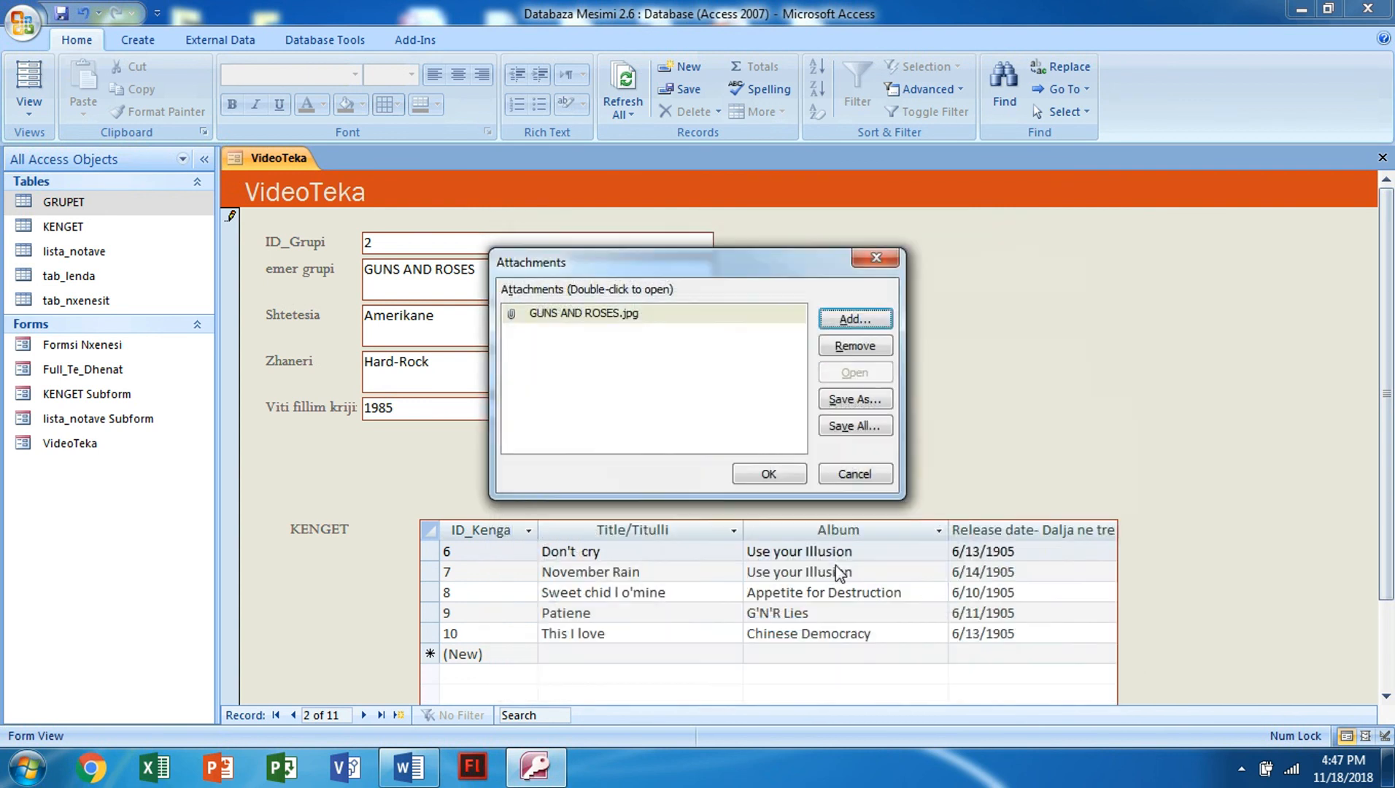
pyautogui.click(774, 475)
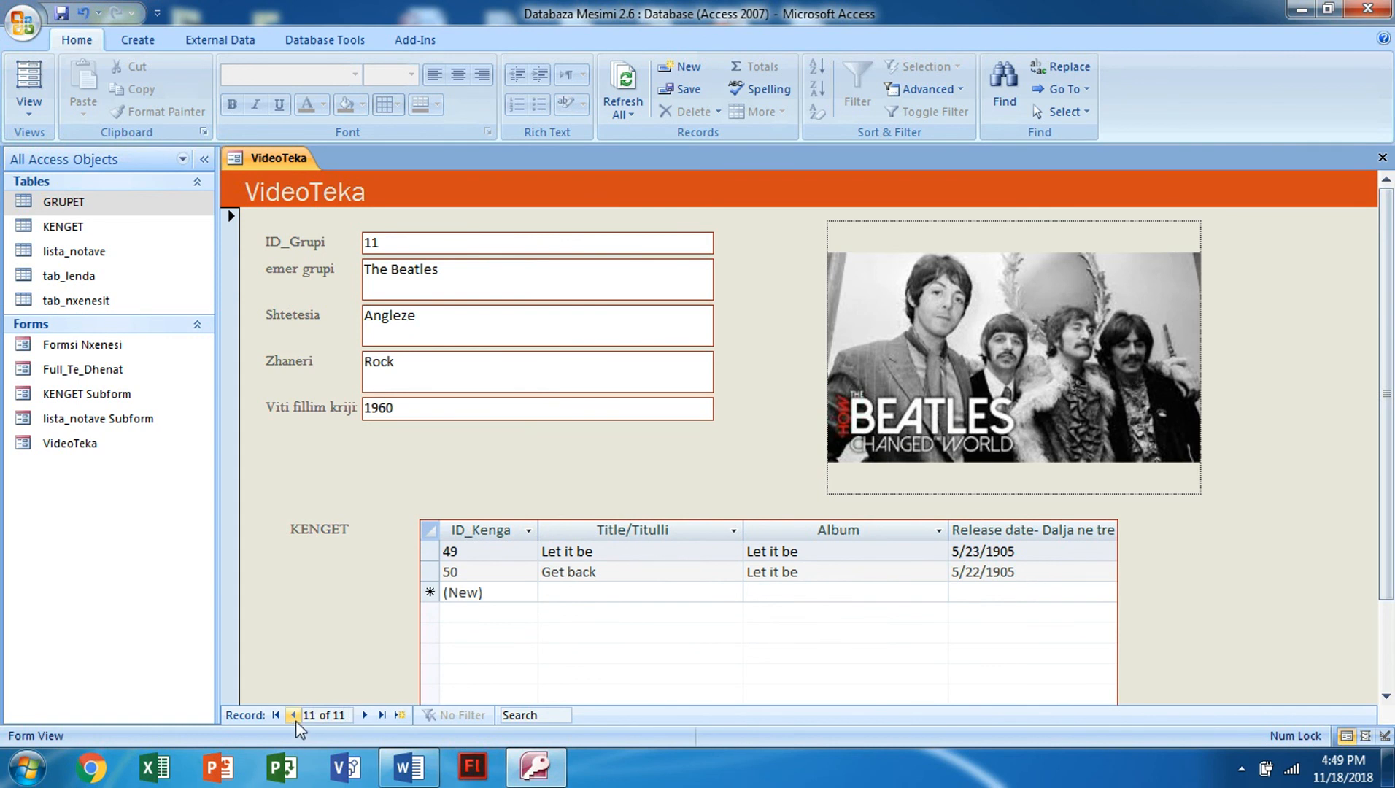
# Page back through the band records from The Beatles to METALLICA, then switch VideoTeka to Design View.
pyautogui.click(292, 715)
pyautogui.click(363, 715)
pyautogui.click(363, 716)
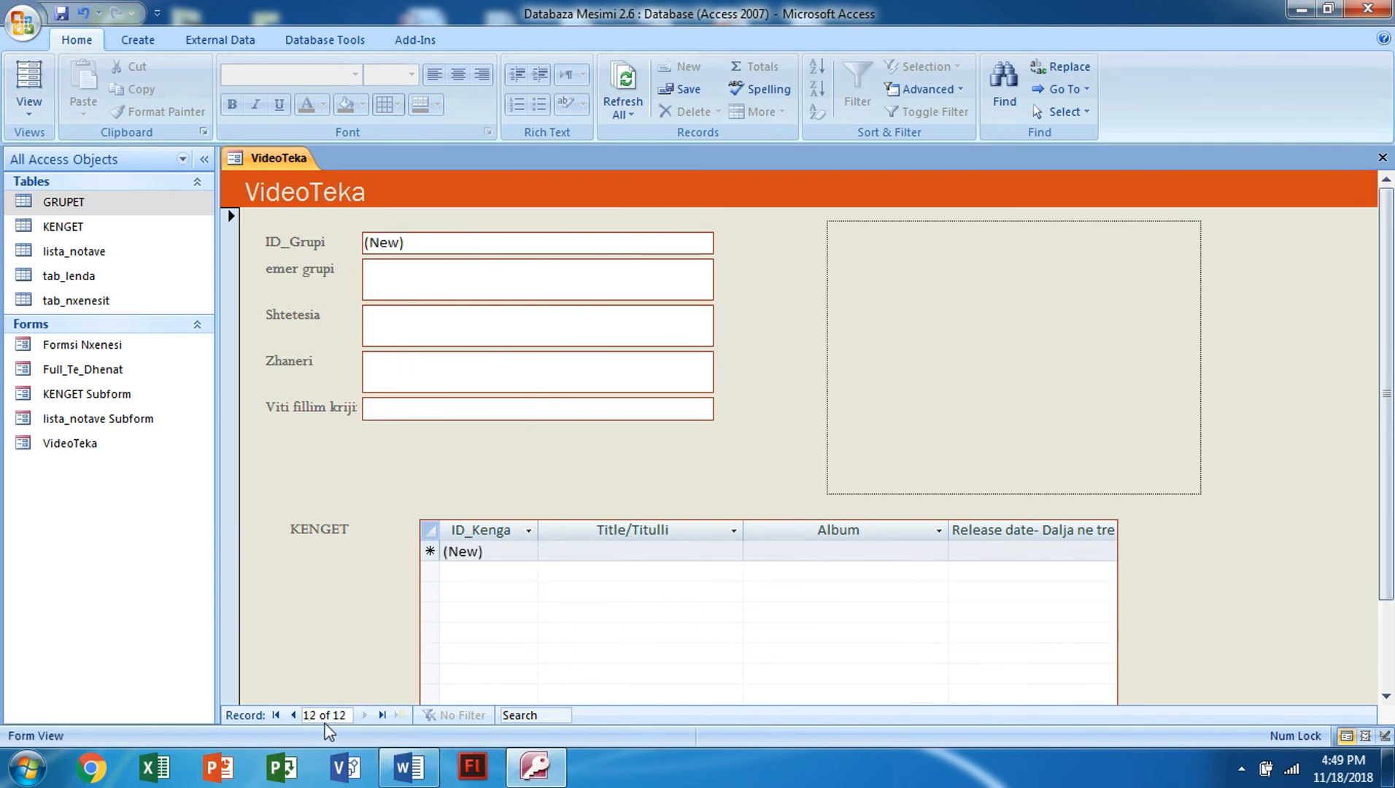
pyautogui.click(293, 714)
pyautogui.click(292, 715)
pyautogui.click(292, 714)
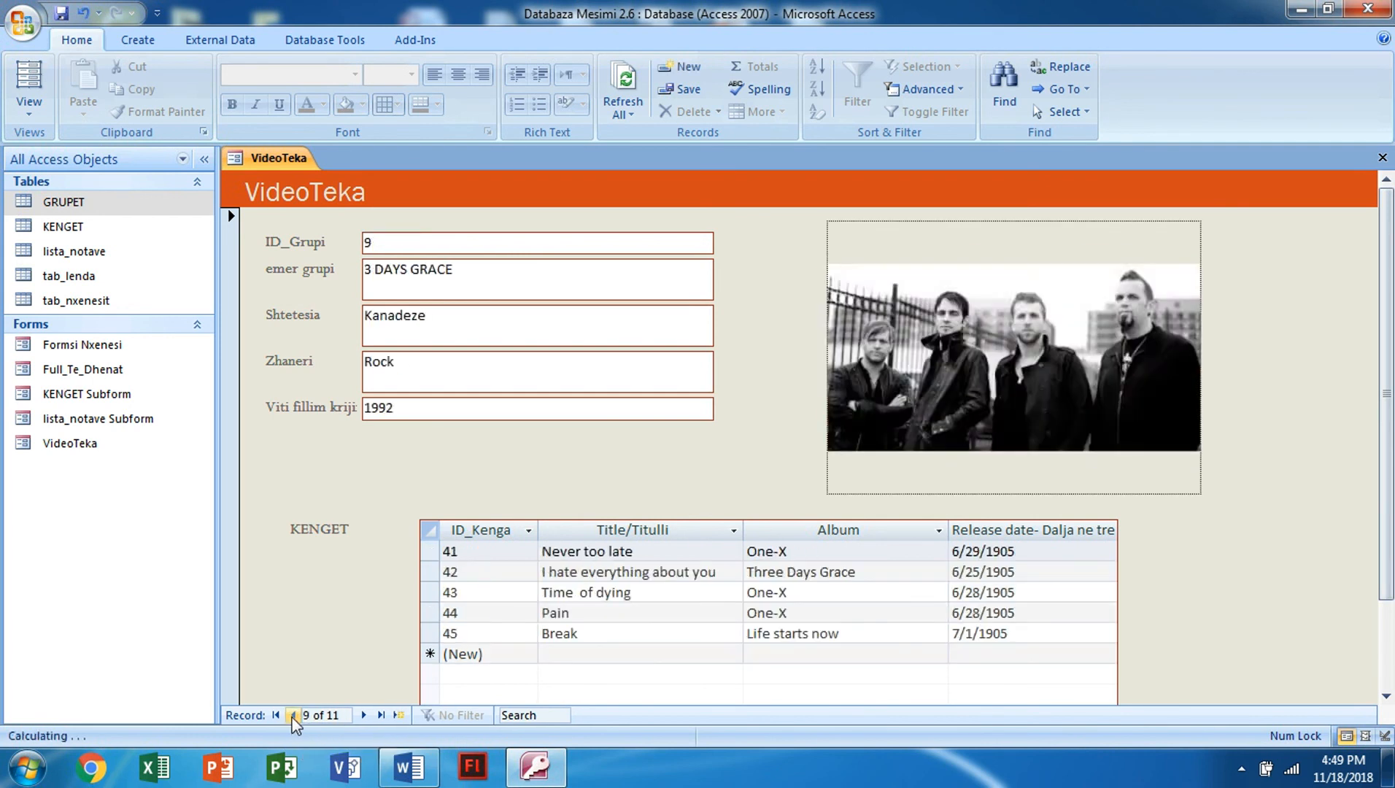
pyautogui.click(292, 715)
pyautogui.click(292, 715)
pyautogui.click(292, 714)
pyautogui.click(293, 715)
pyautogui.click(293, 715)
pyautogui.click(292, 714)
pyautogui.click(292, 715)
pyautogui.click(293, 715)
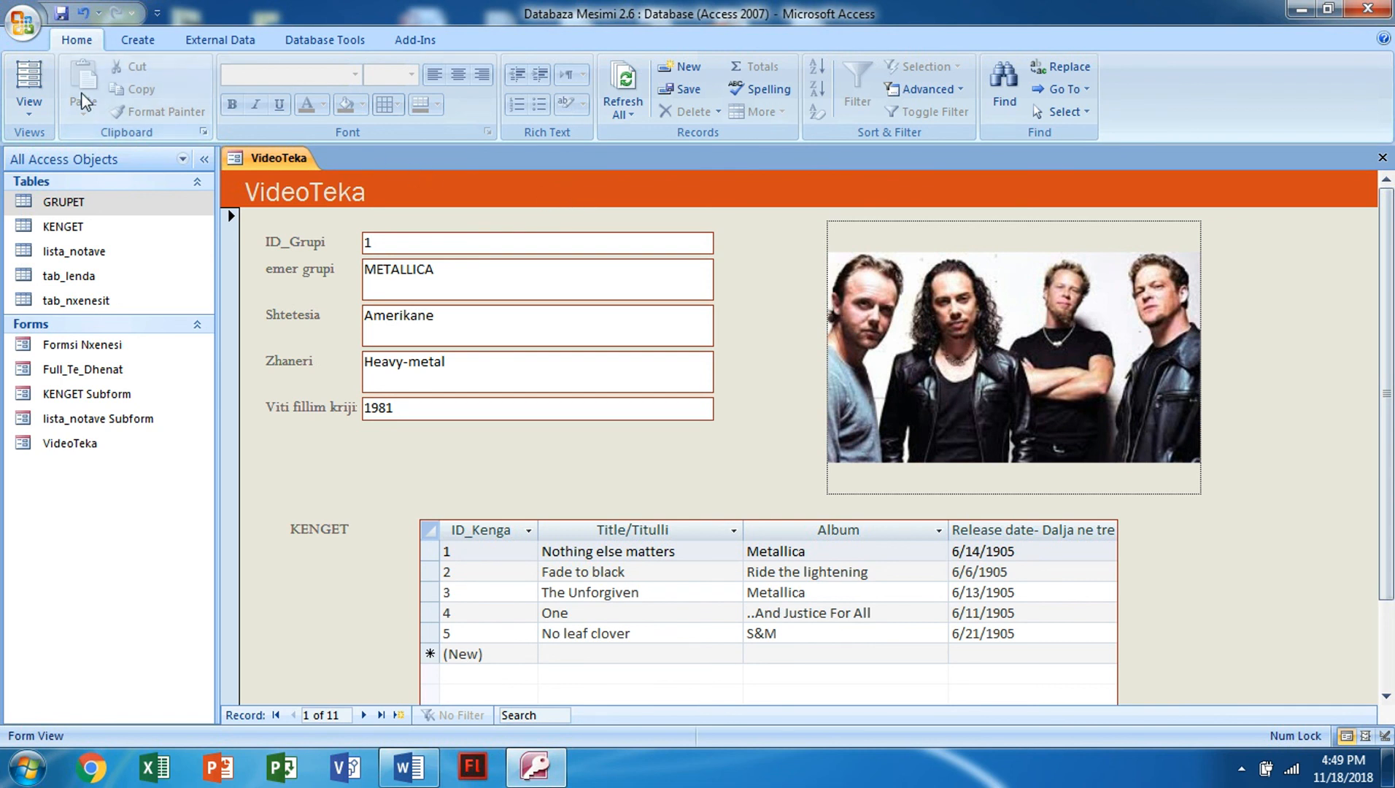
pyautogui.click(29, 116)
pyautogui.click(69, 235)
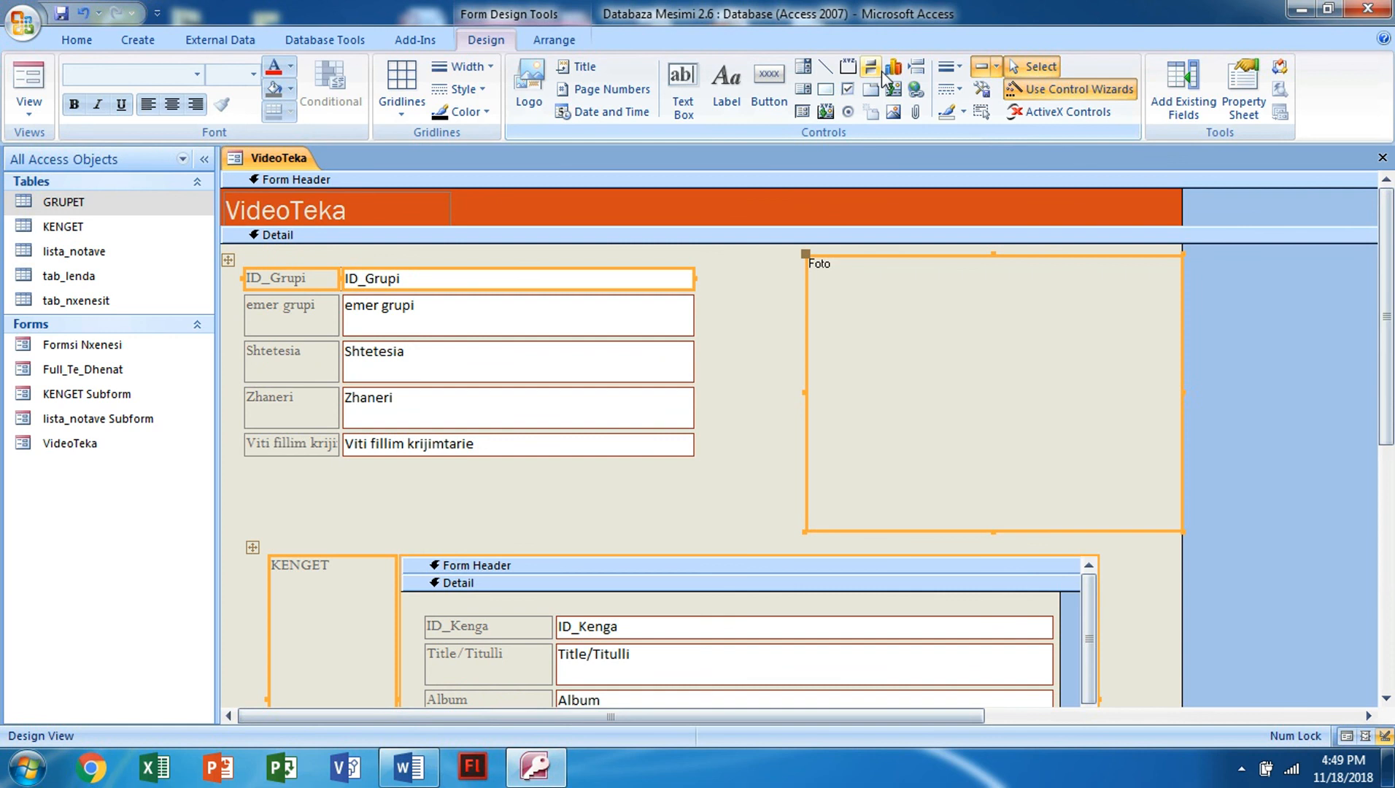
# Draw a find-a-record combo box in the form header using ID_Grupi and emer grupi, labelled Search.
pyautogui.click(804, 70)
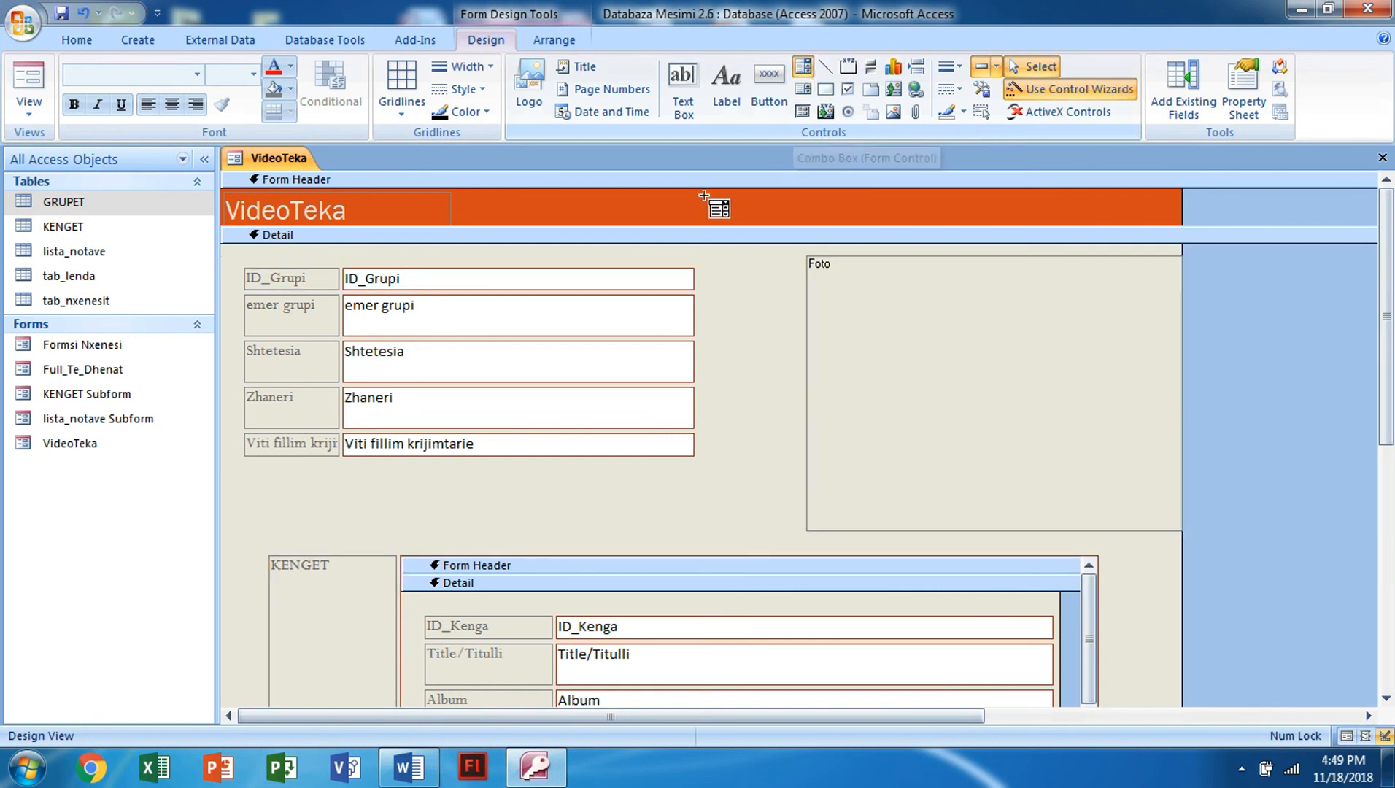
pyautogui.moveTo(702, 195); pyautogui.dragTo(988, 217)
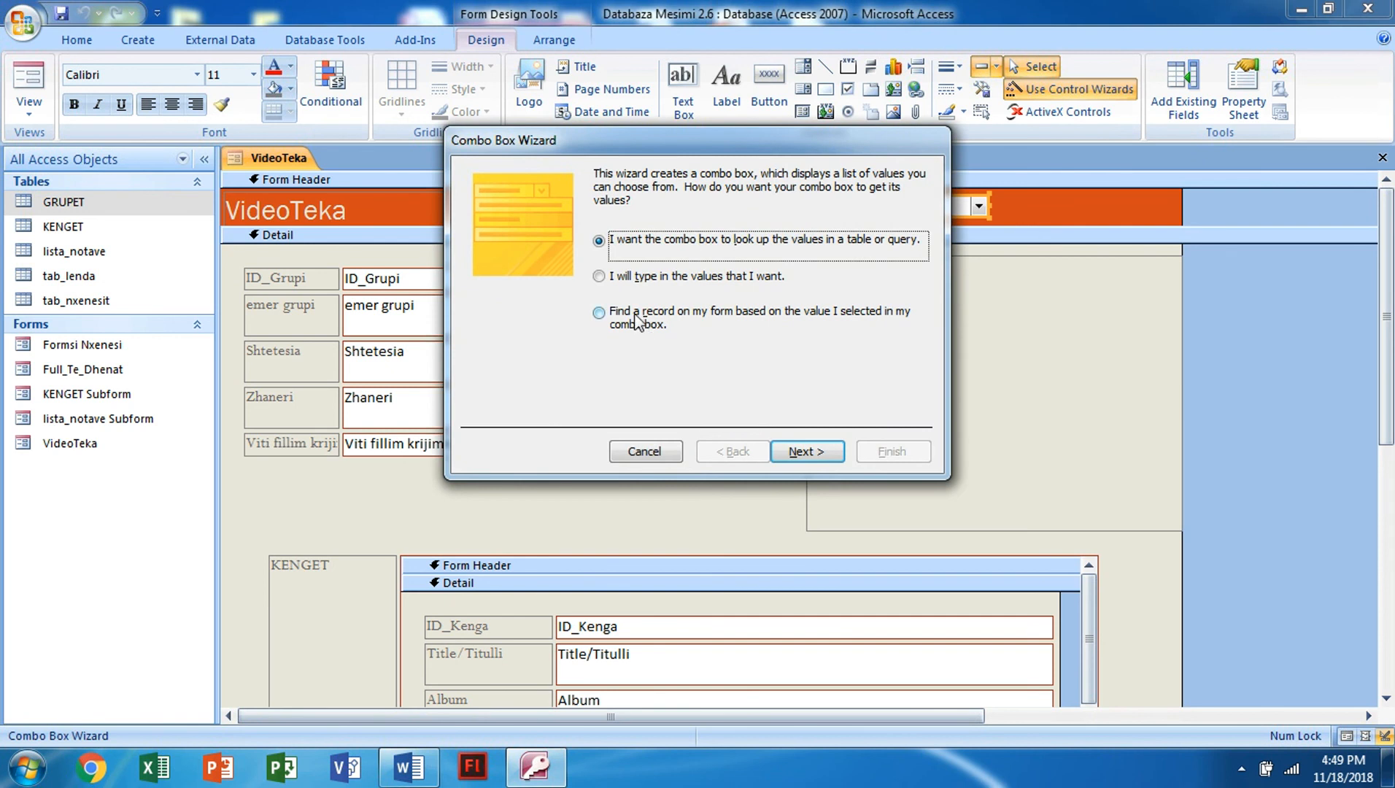
pyautogui.click(637, 321)
pyautogui.click(792, 453)
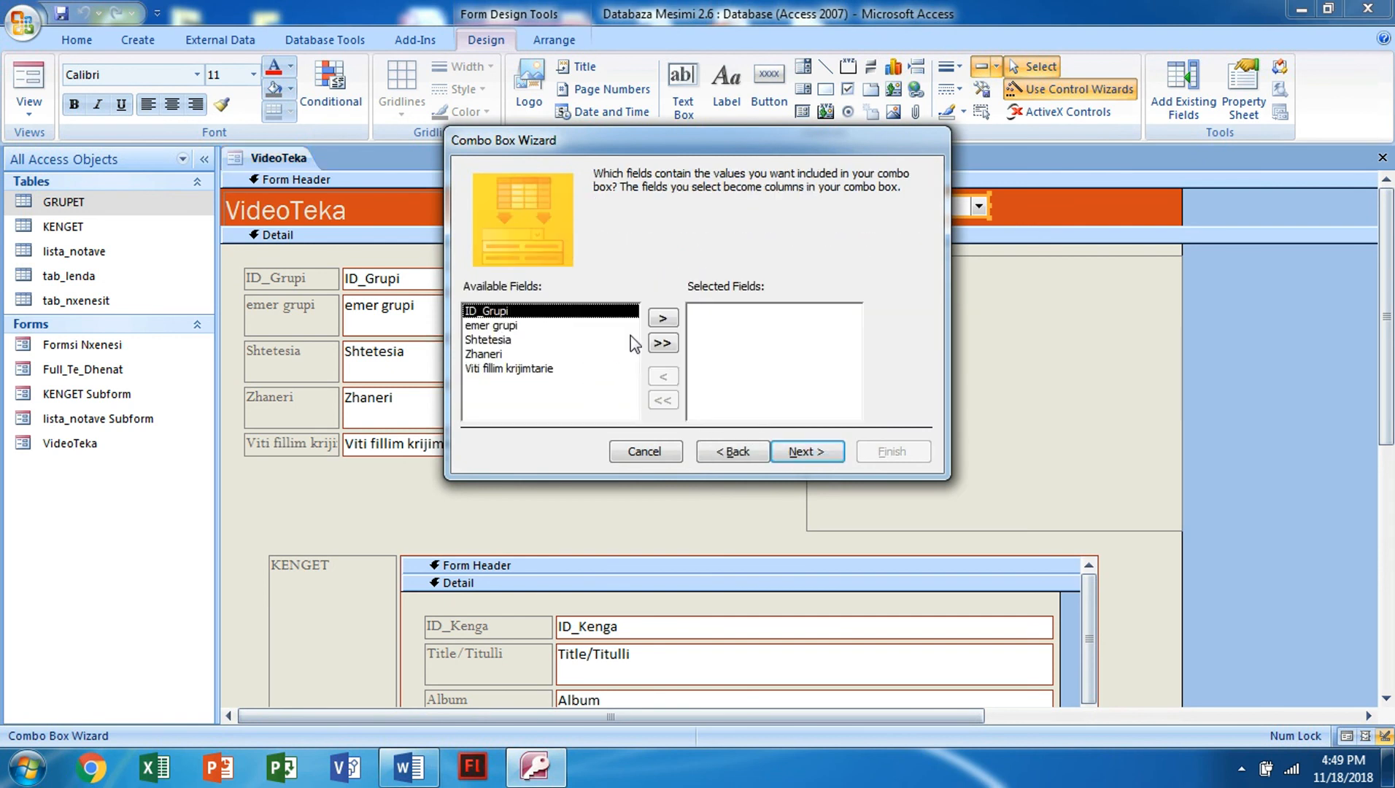
pyautogui.click(663, 318)
pyautogui.click(662, 318)
pyautogui.click(798, 453)
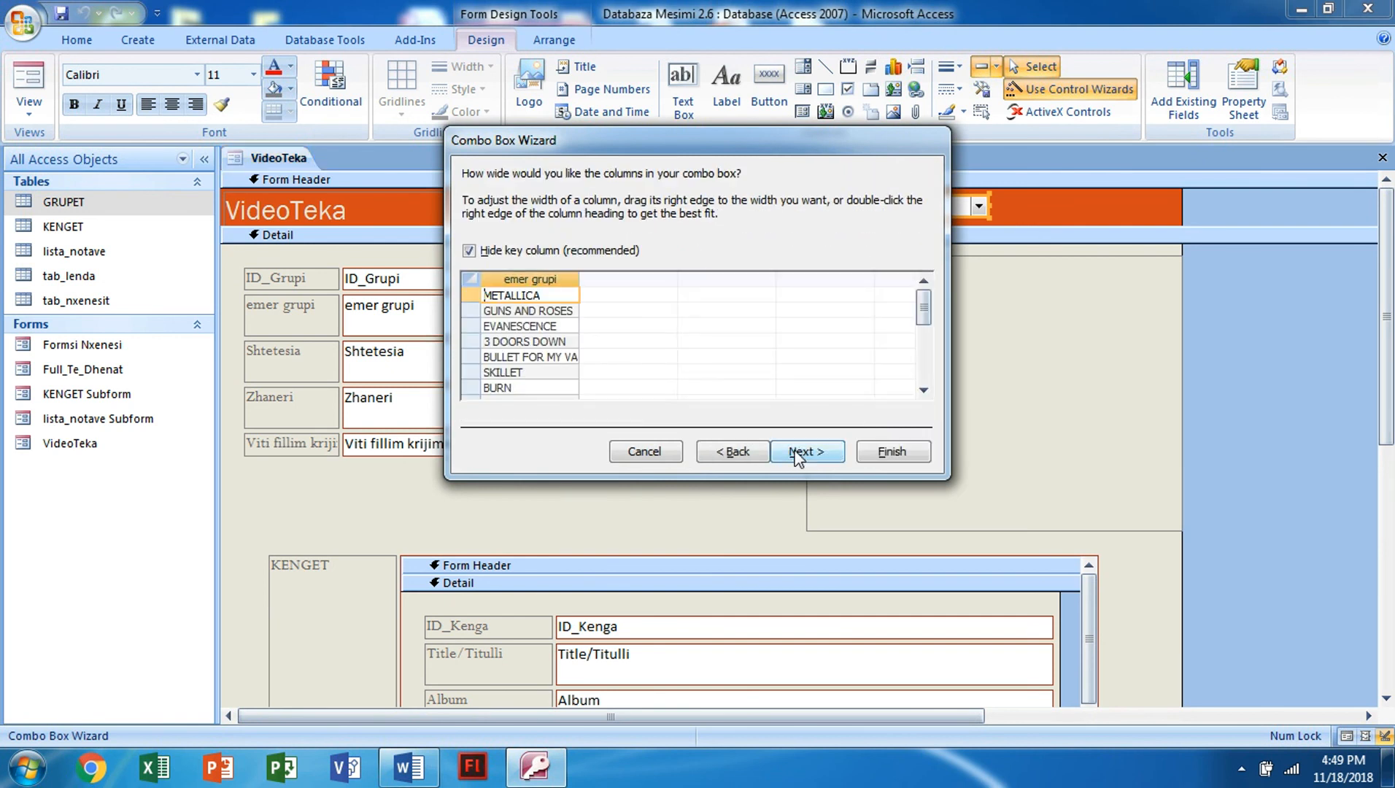
pyautogui.click(795, 451)
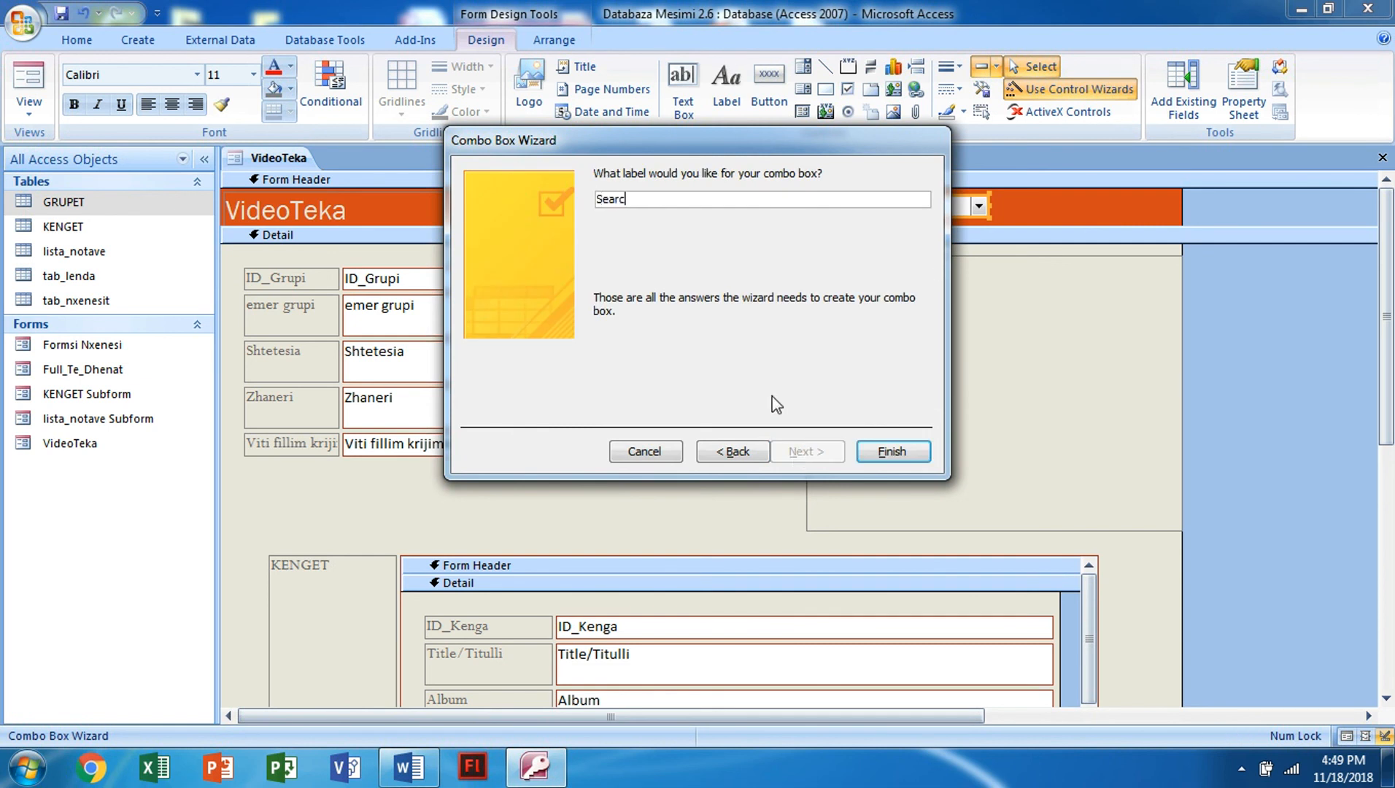
pyautogui.press('Return')
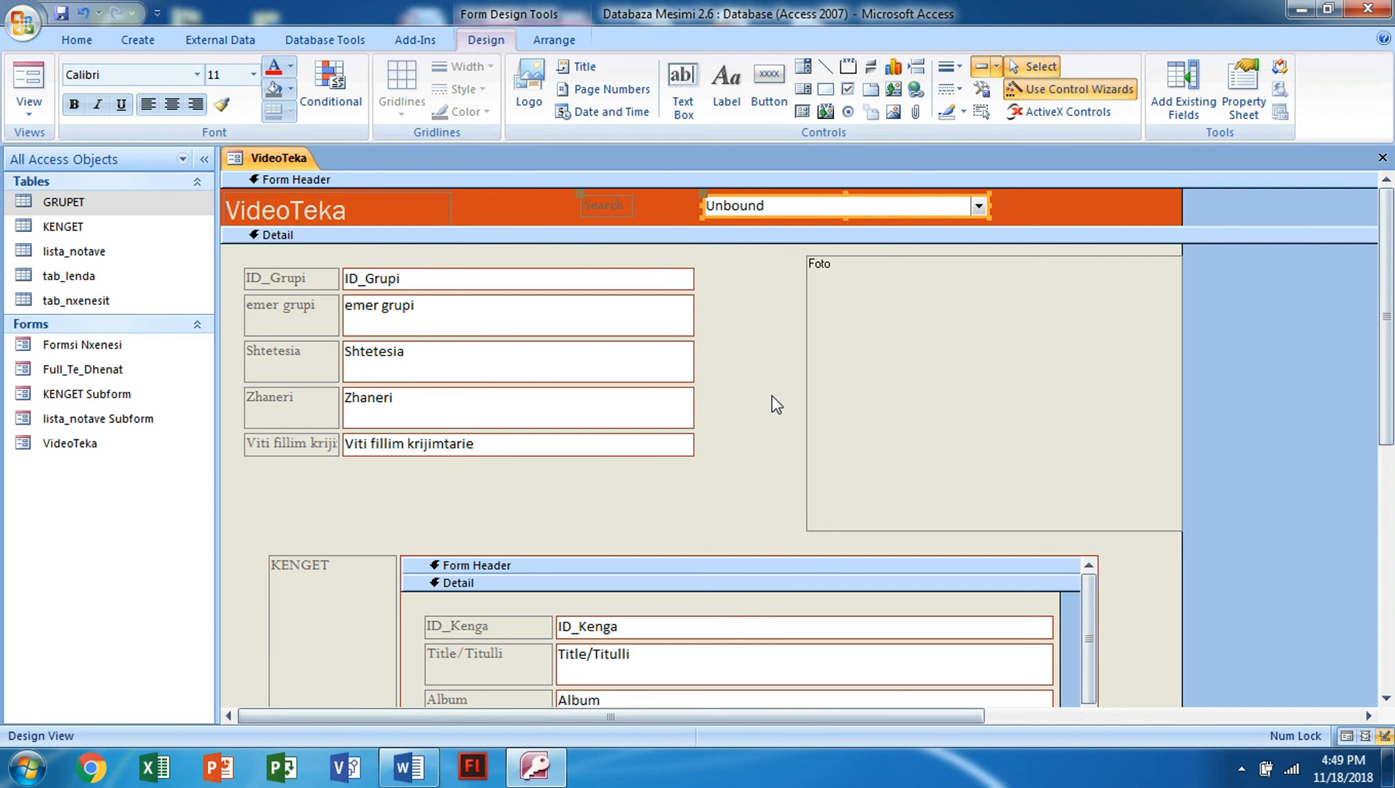
# Make the Search label text white and return the form to Form View.
pyautogui.click(616, 207)
pyautogui.click(625, 207)
pyautogui.click(290, 66)
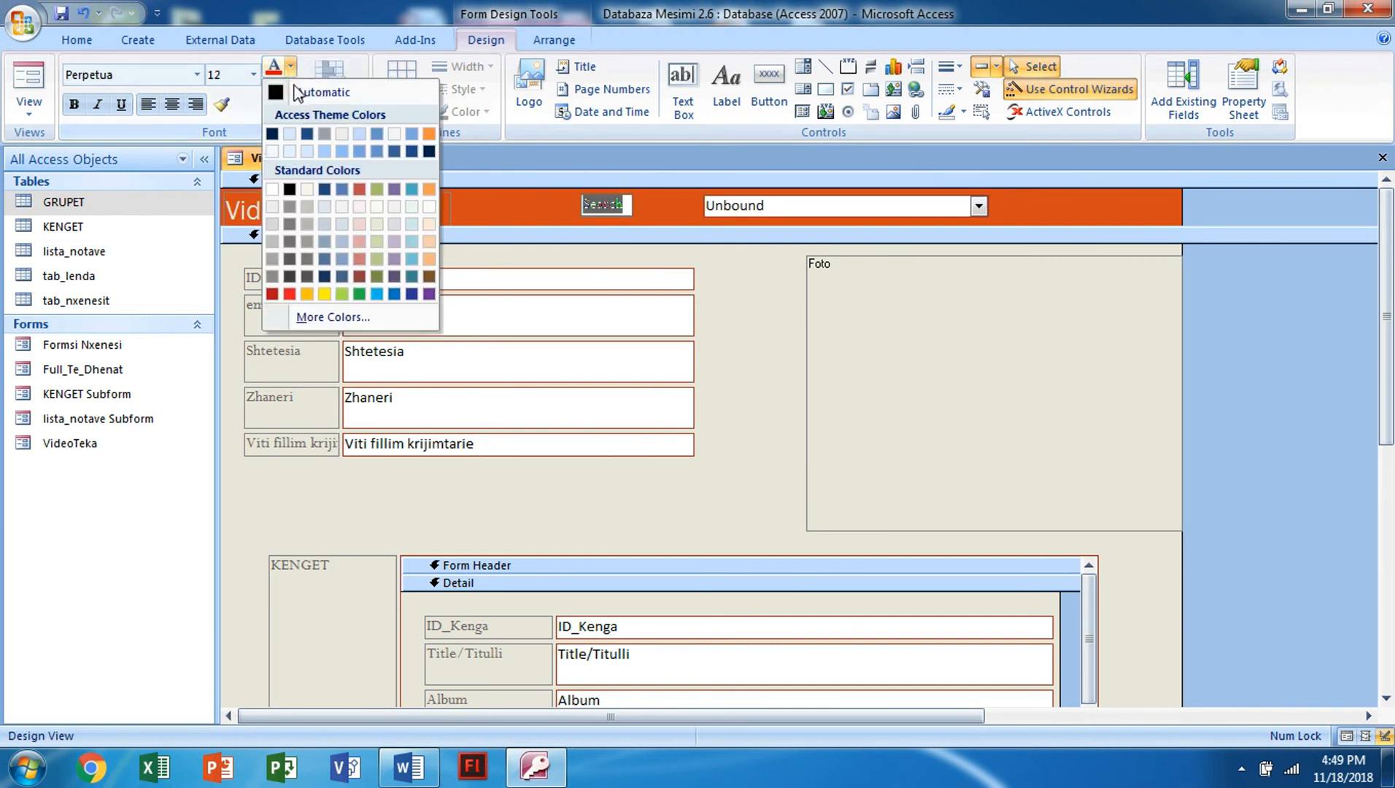
pyautogui.click(272, 151)
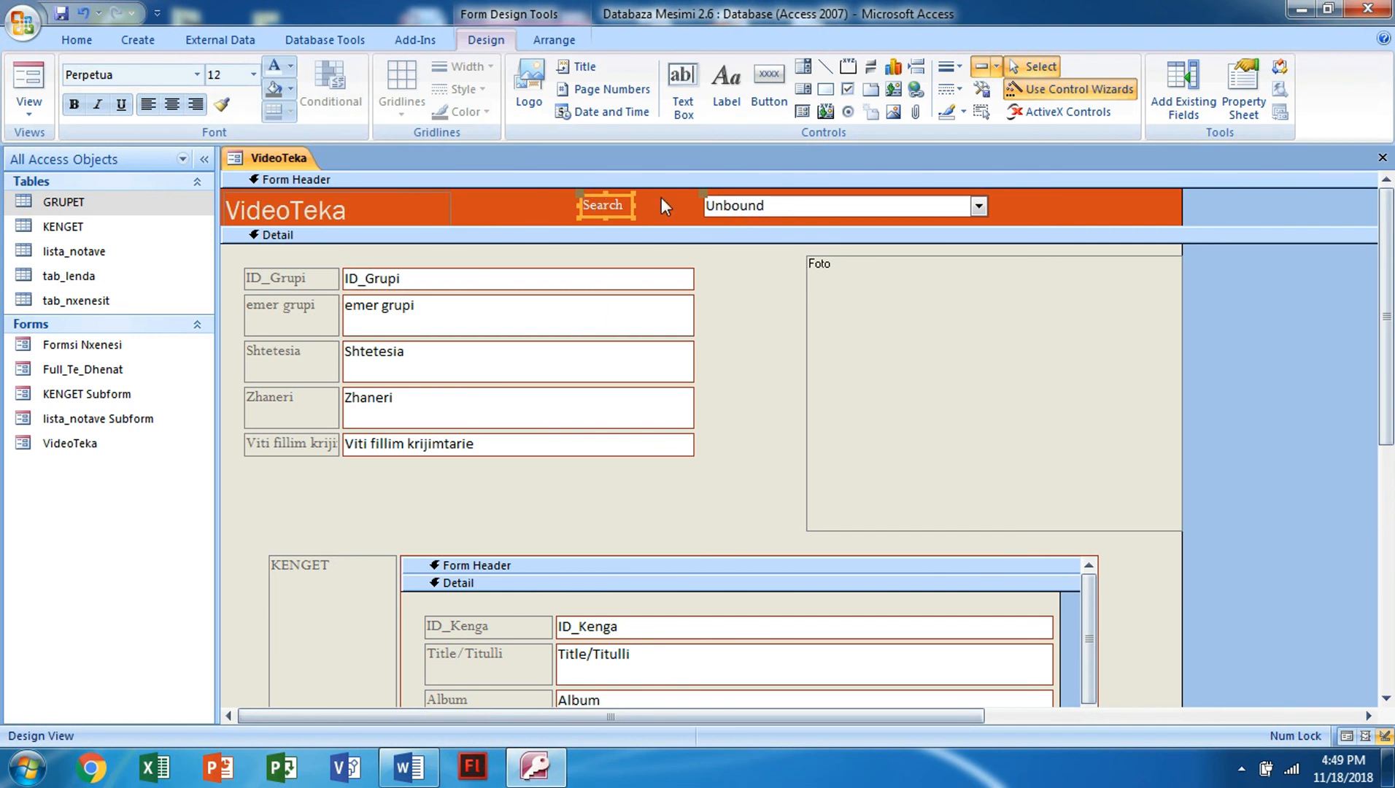
pyautogui.click(29, 78)
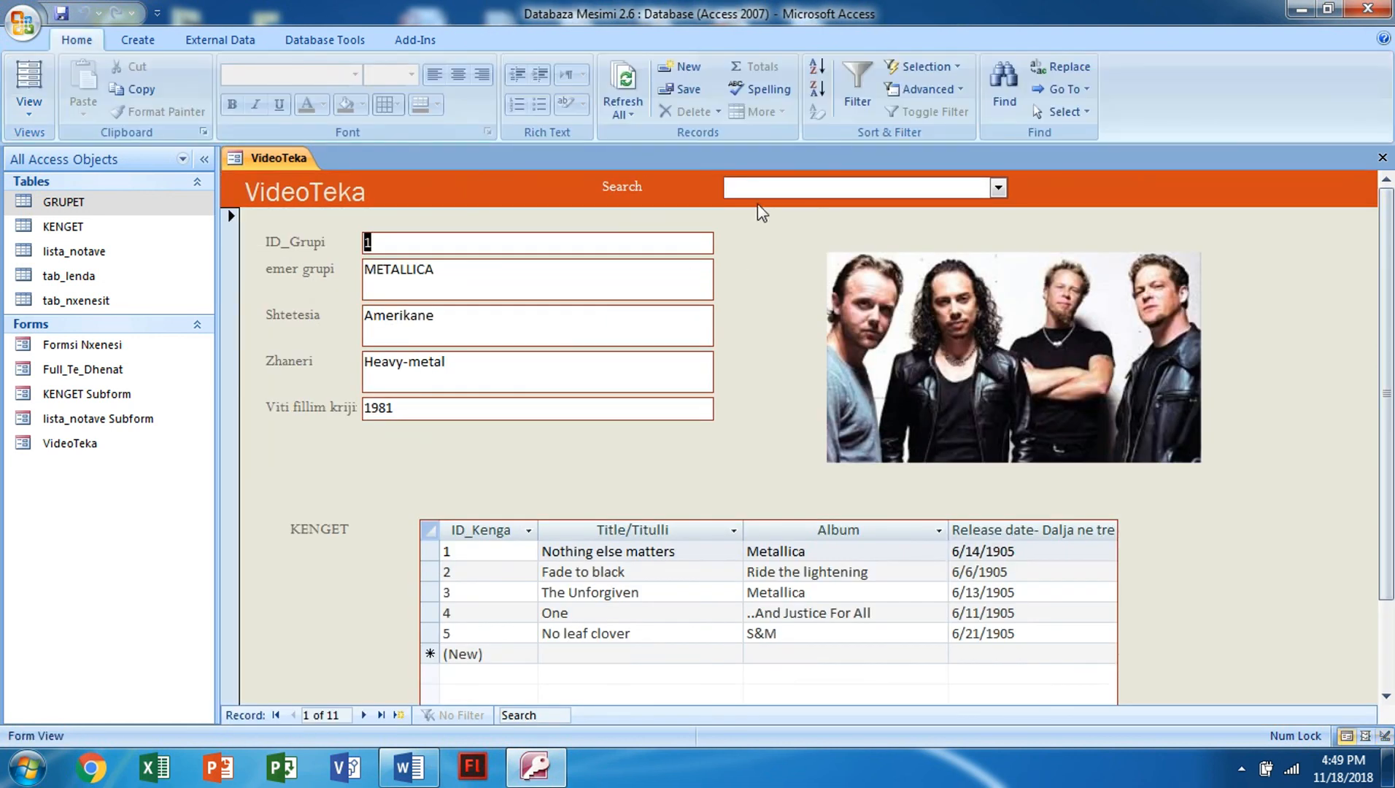
# Use the Search box to jump to GUNS AND ROSES, BURN and Bon Jovi.
pyautogui.click(997, 188)
pyautogui.click(970, 227)
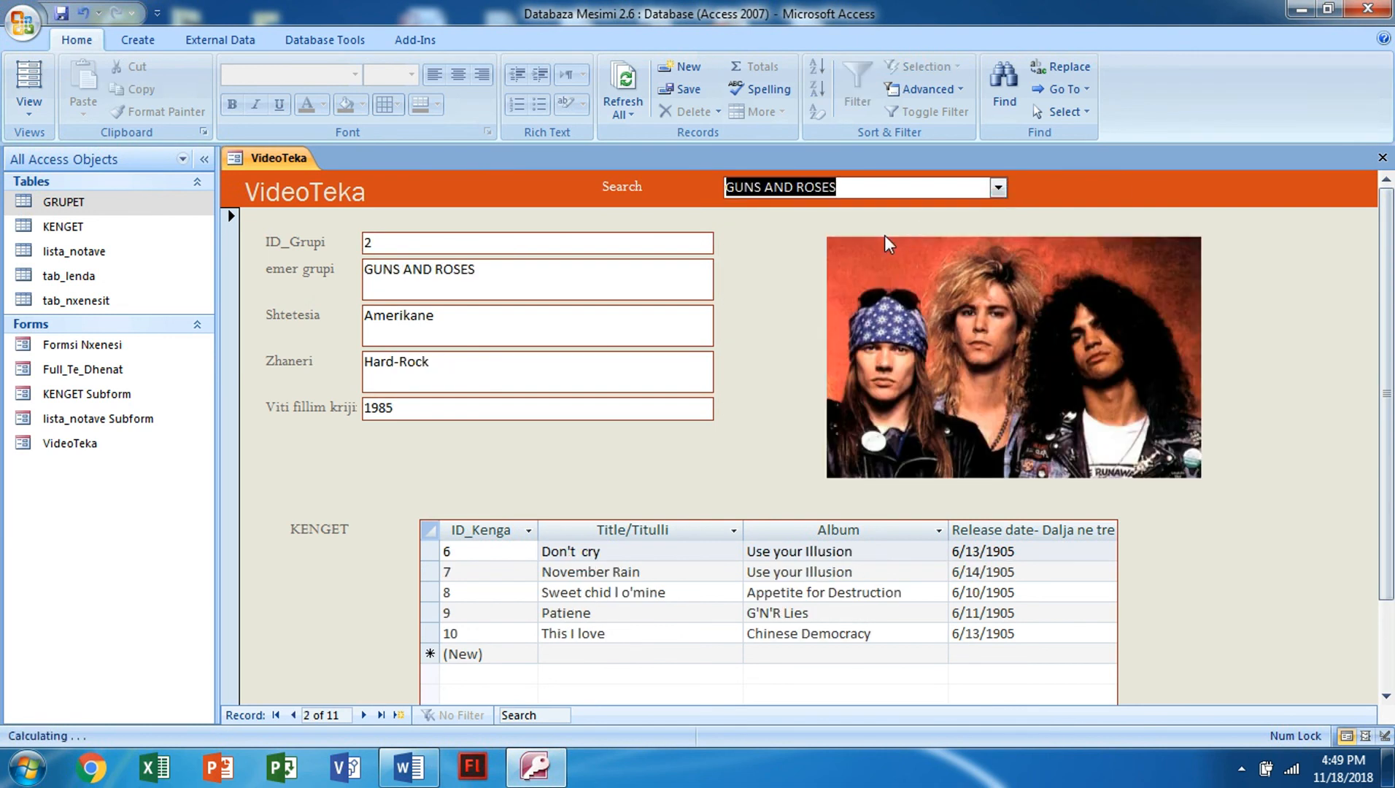
pyautogui.click(997, 188)
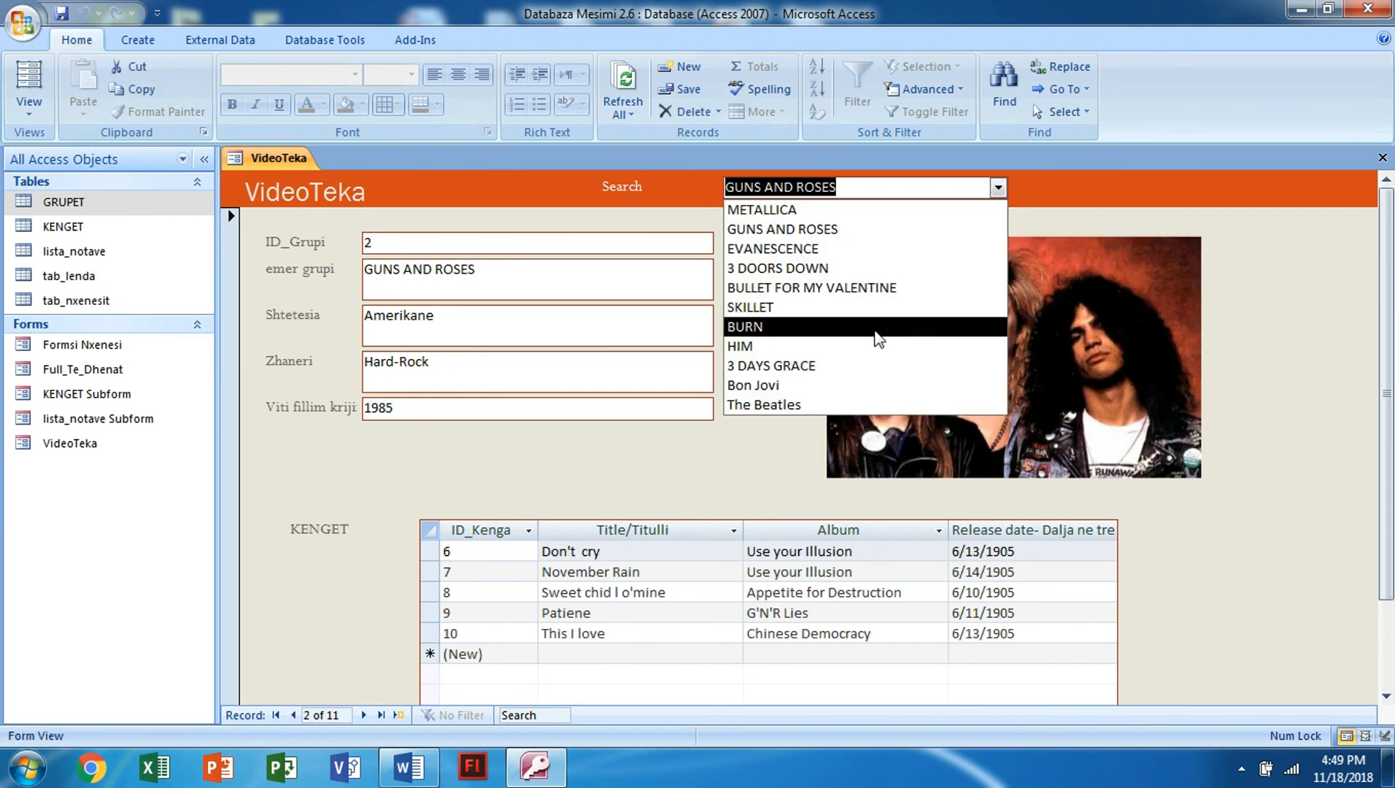
pyautogui.click(876, 324)
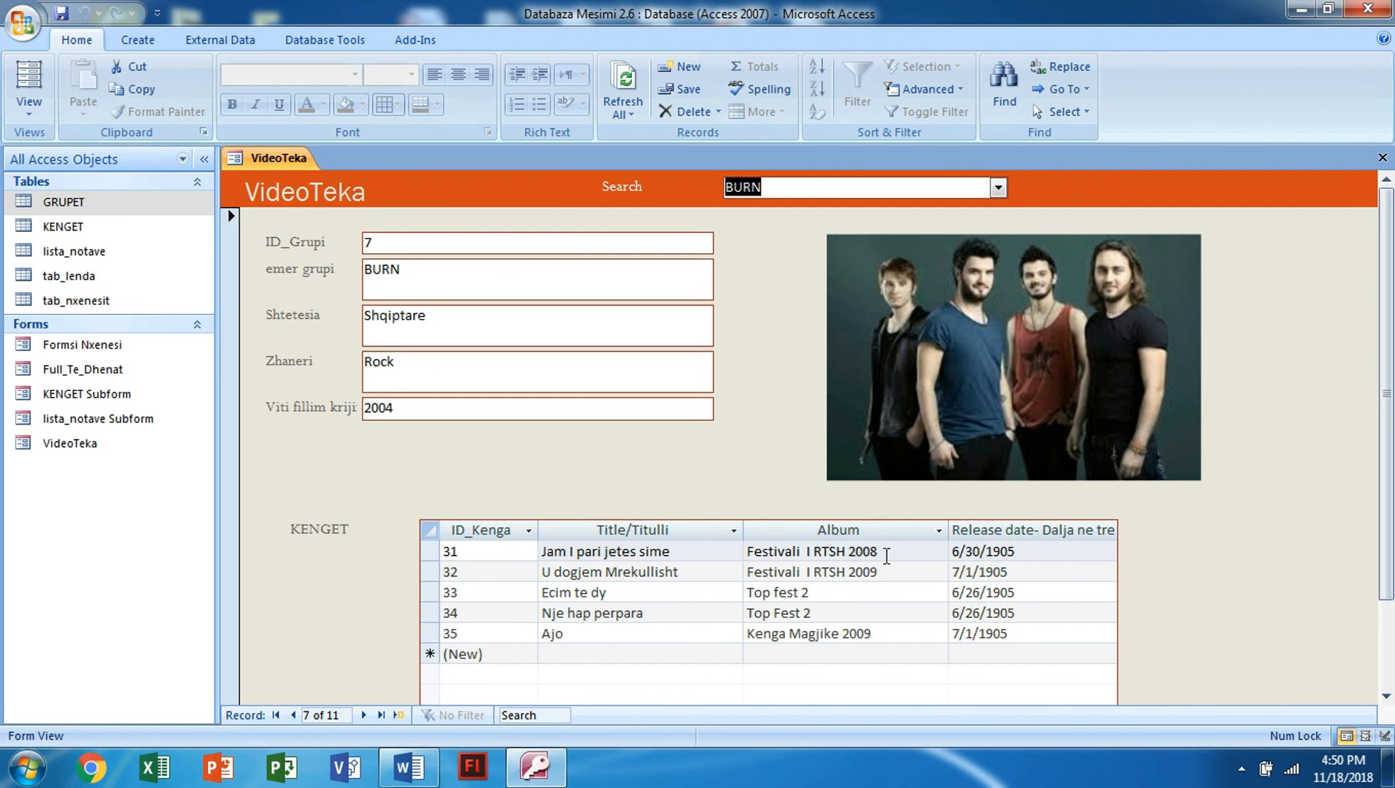
pyautogui.click(997, 189)
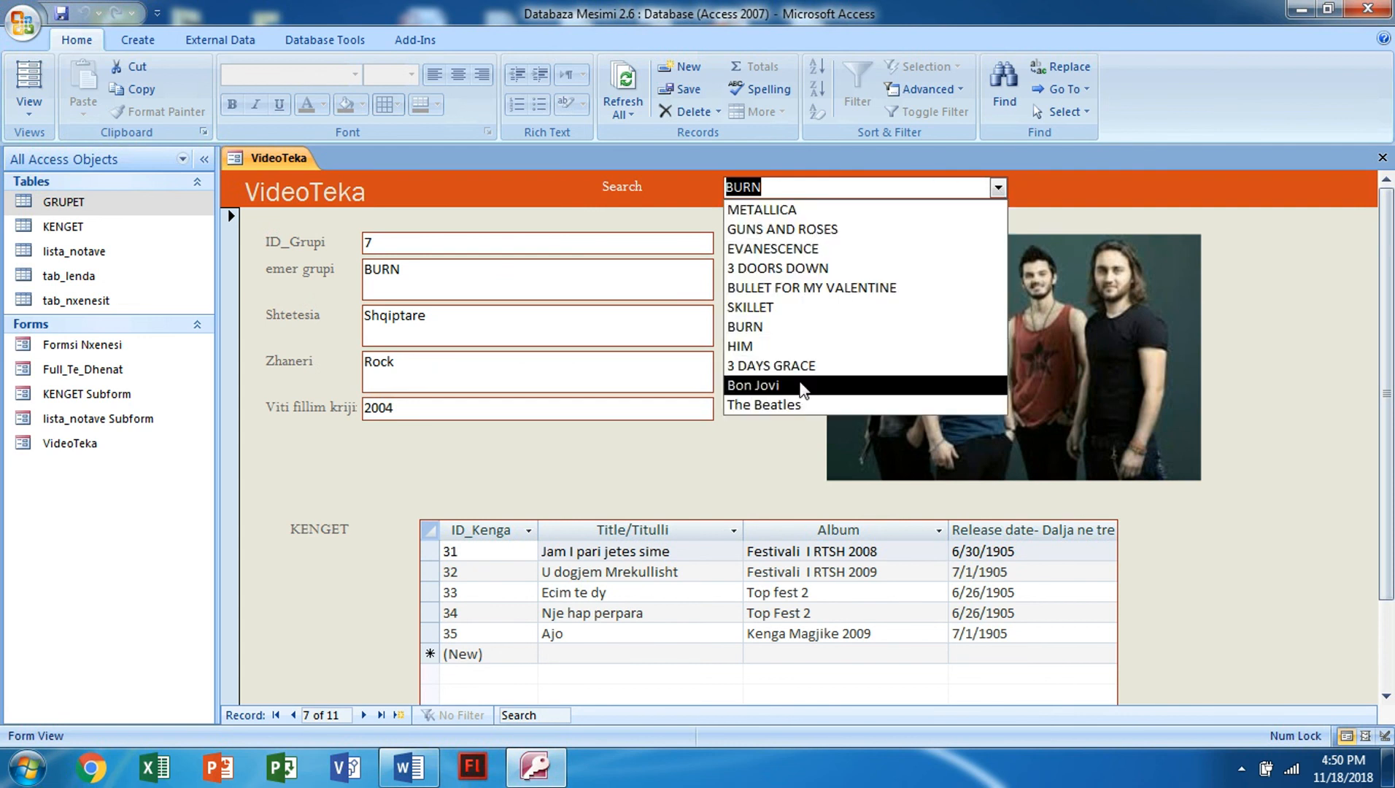
pyautogui.click(801, 387)
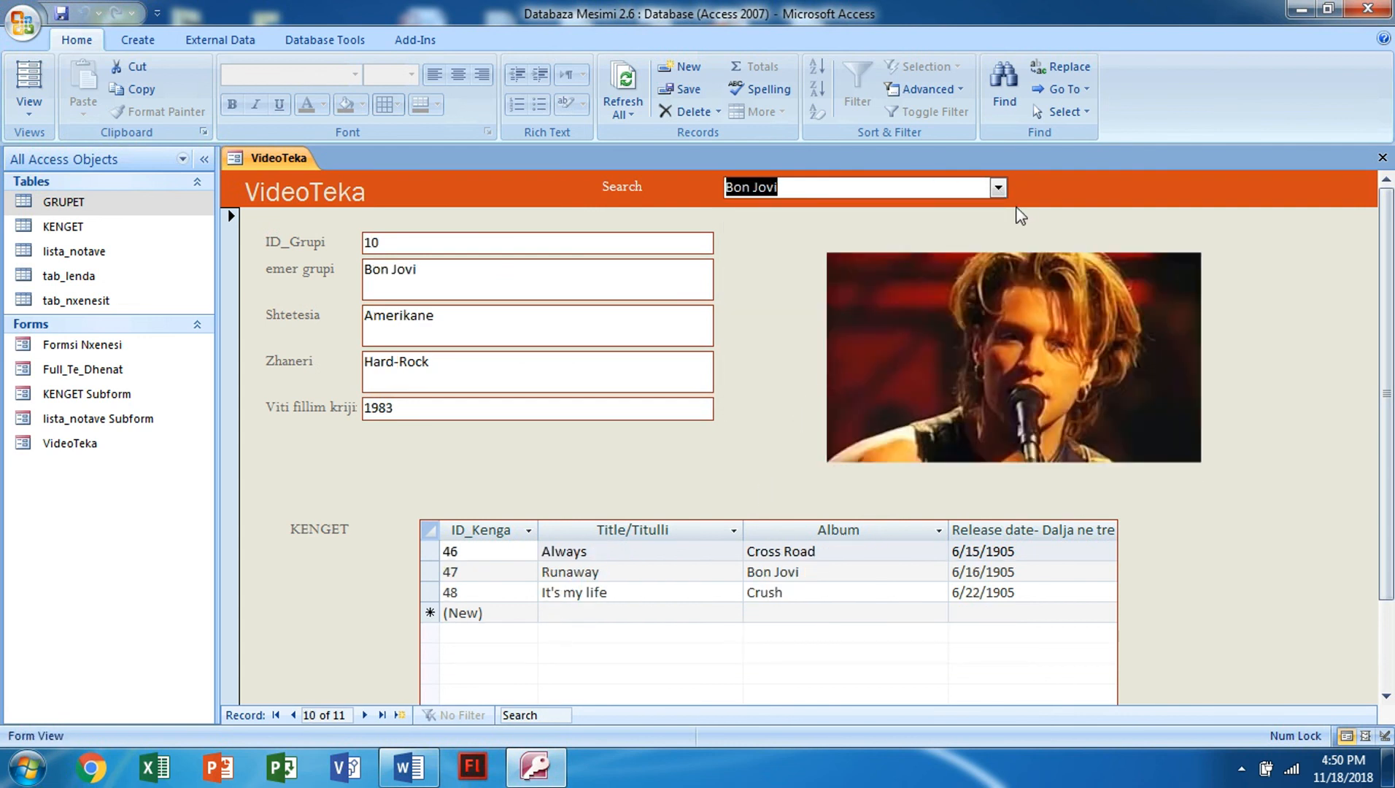
# Pick The Beatles from Search, then close Access, saving the VideoTeka form design.
pyautogui.click(998, 188)
pyautogui.click(844, 406)
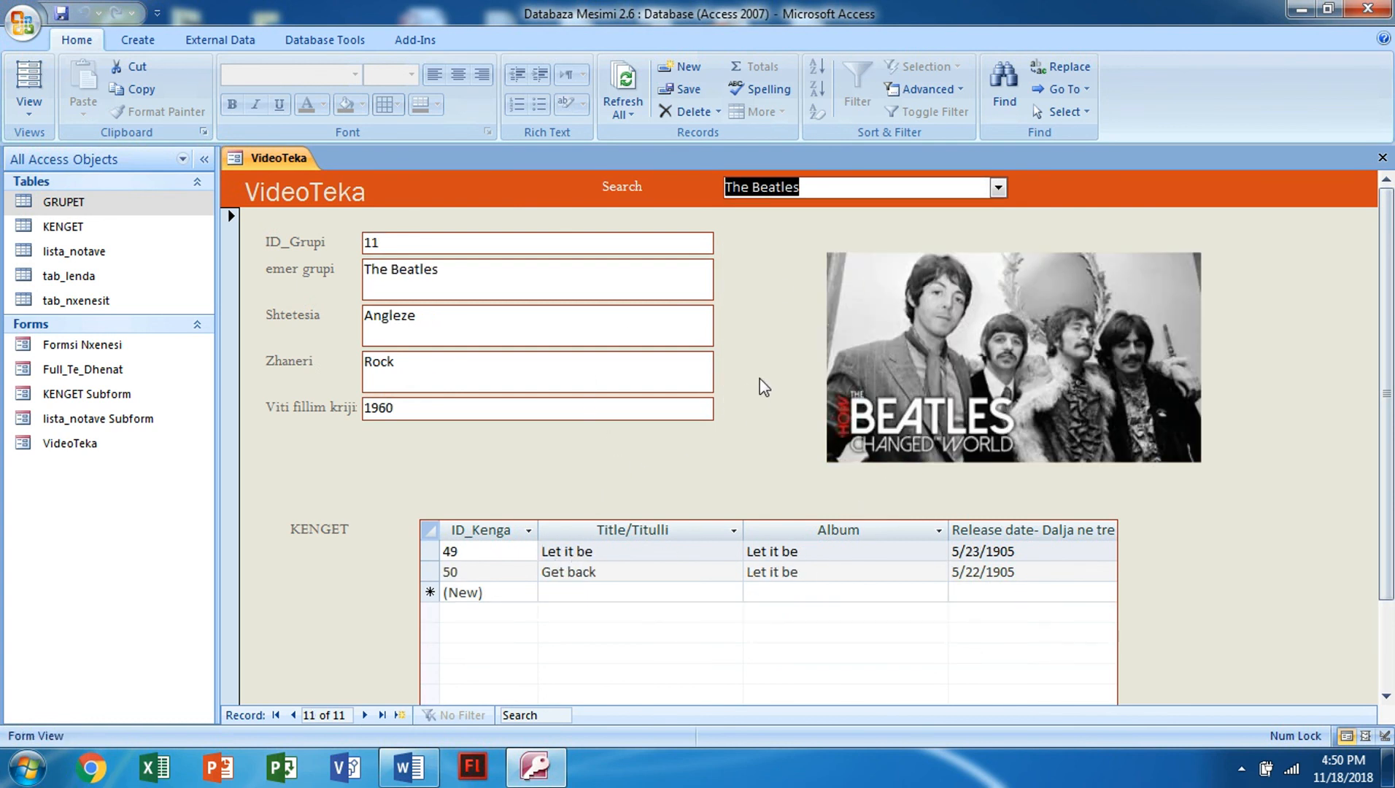
pyautogui.click(1368, 10)
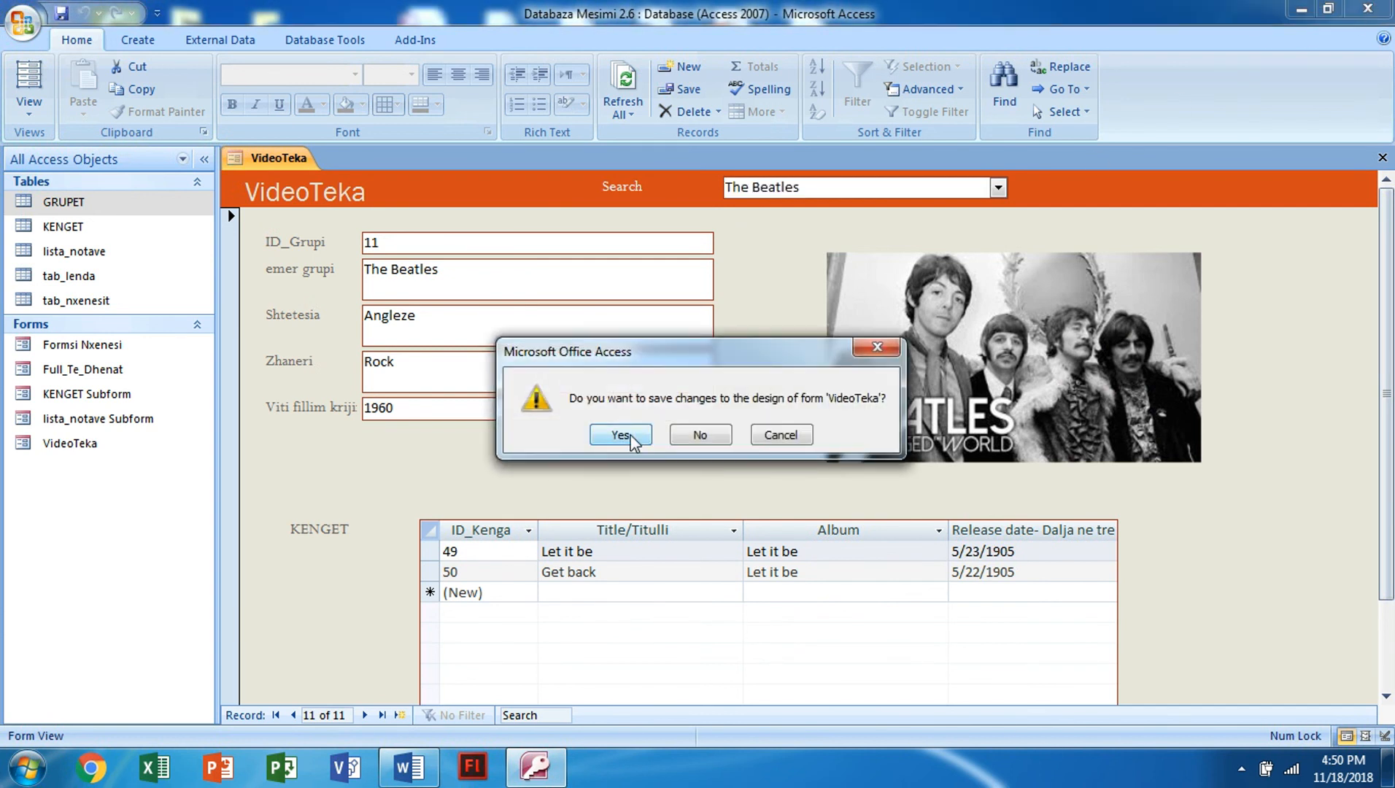
pyautogui.click(621, 435)
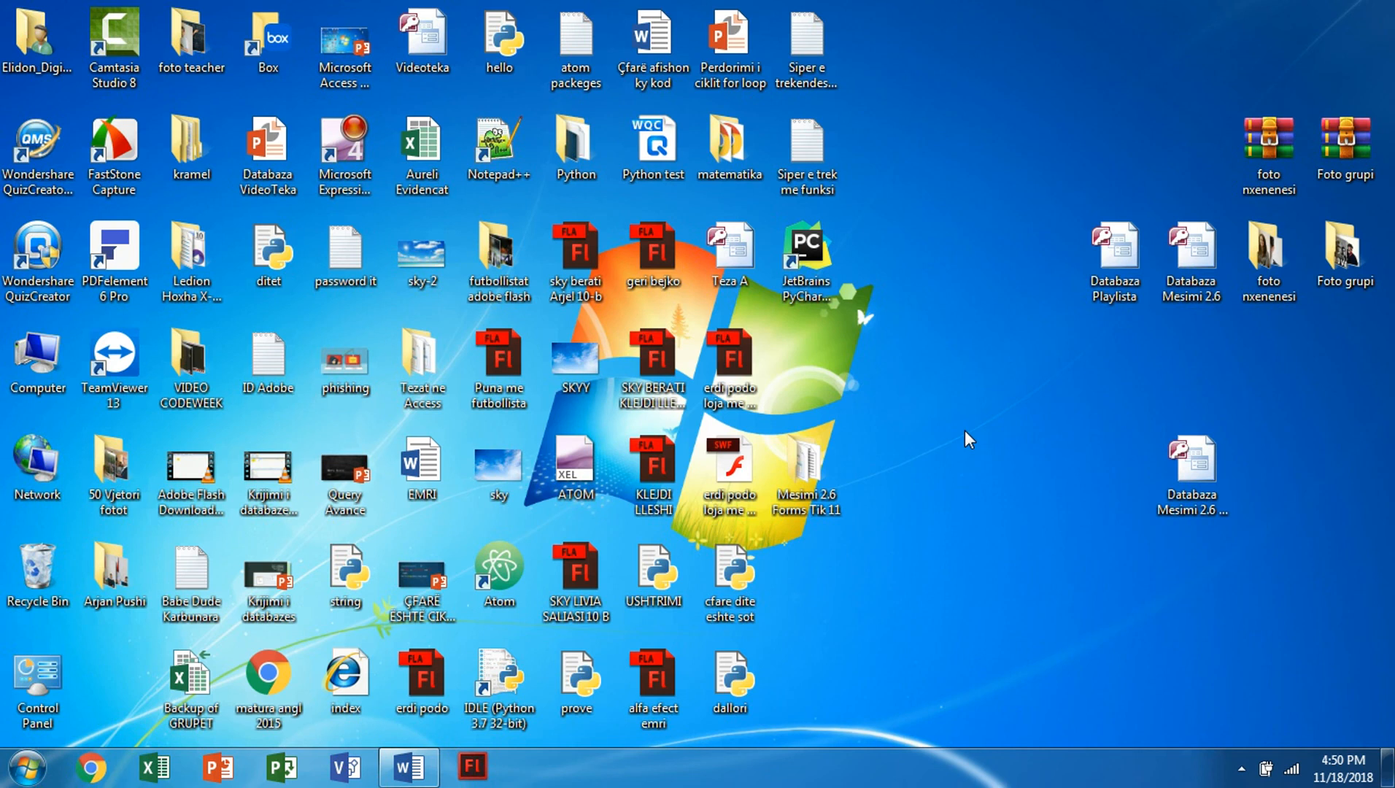